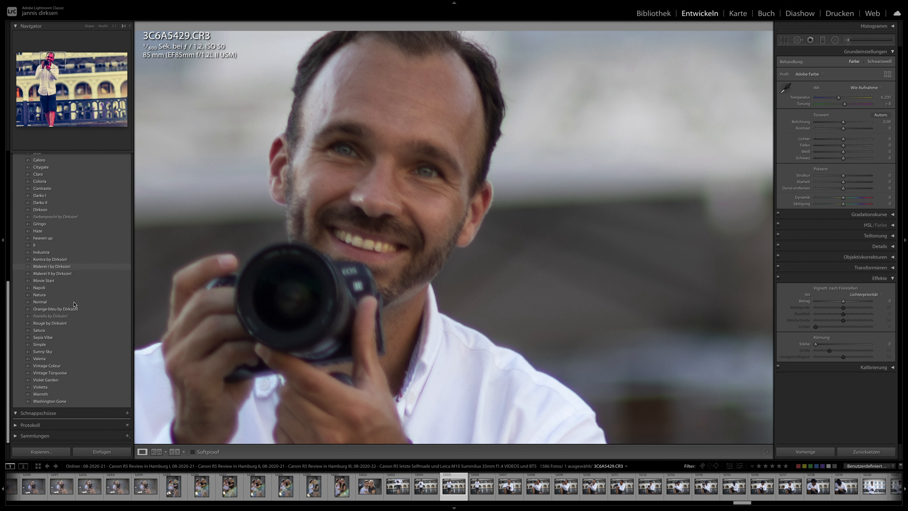
- Preview the artistic presets, including Pastello, on the close-up portrait and return to the full view of 3C6A5429
{"action": "left_click", "coordinate": [68, 288]}
{"action": "left_click", "coordinate": [65, 316]}
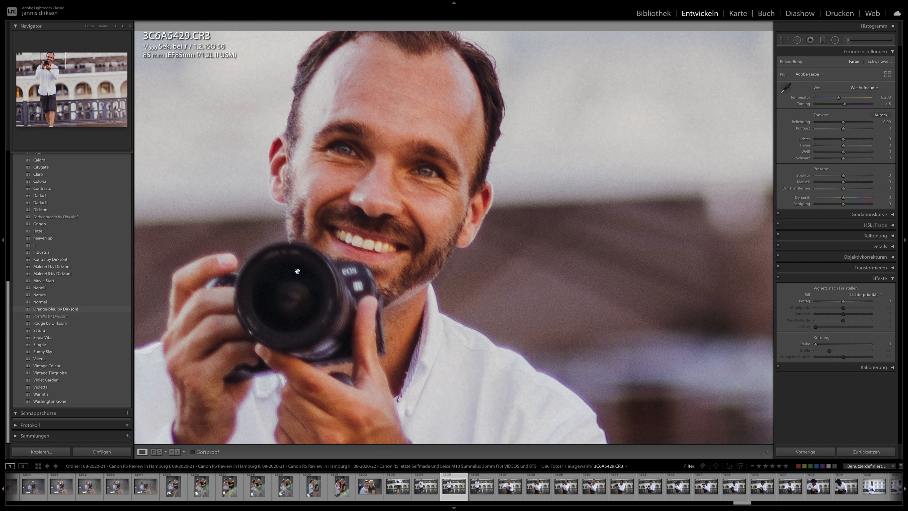
{"action": "left_click", "coordinate": [323, 267]}
{"action": "left_click", "coordinate": [323, 268]}
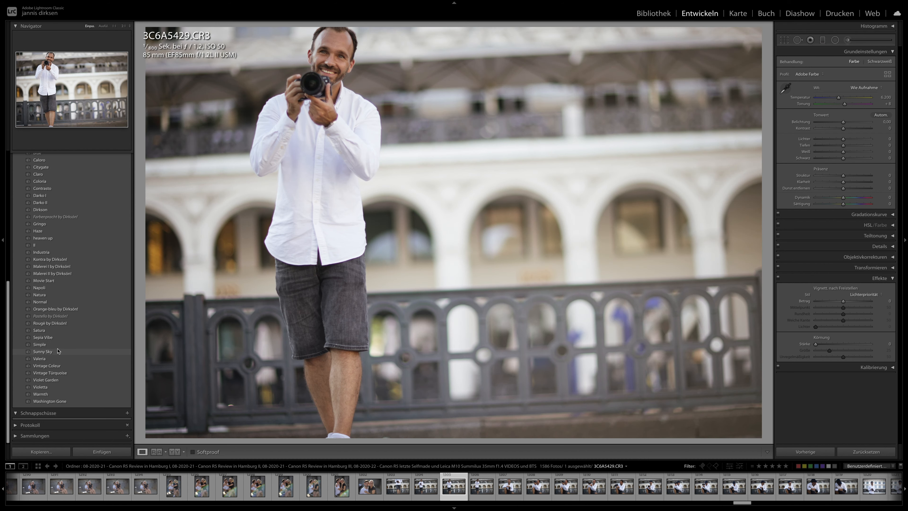
- Try the Sunny Sky preset, replace it with Simple, and set exposure to +0.55 and contrast to +45
{"action": "left_click", "coordinate": [58, 351]}
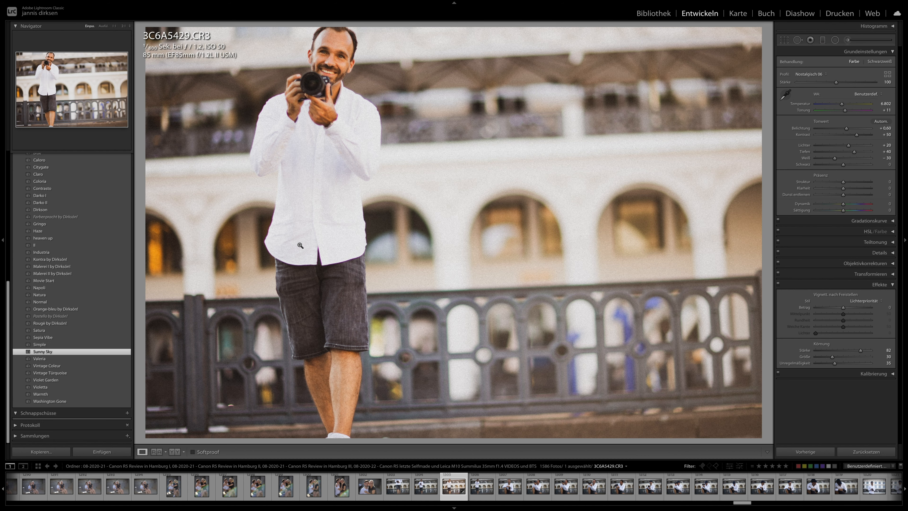
{"action": "left_click", "coordinate": [84, 345]}
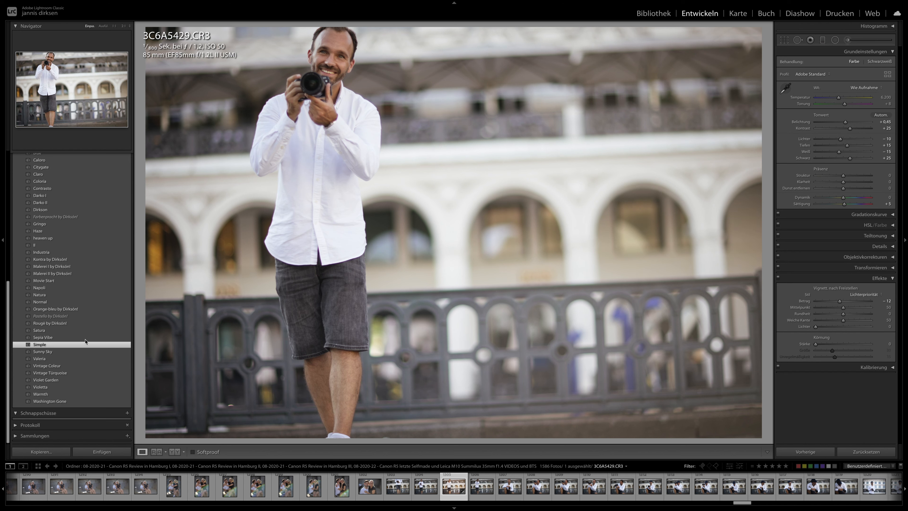
{"action": "left_click", "coordinate": [856, 131]}
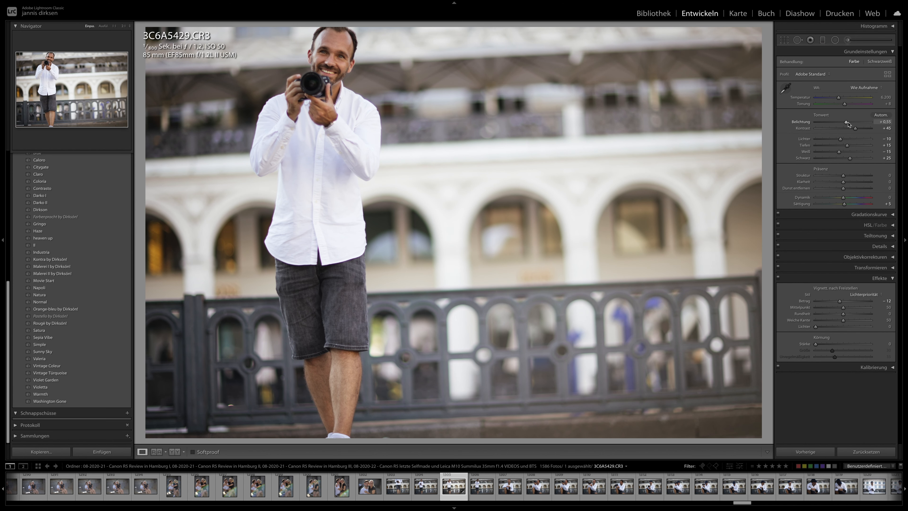
- In the library grid, select the series from 3C6A5419 through the last cap portrait before the tower photos
{"action": "key", "text": "g"}
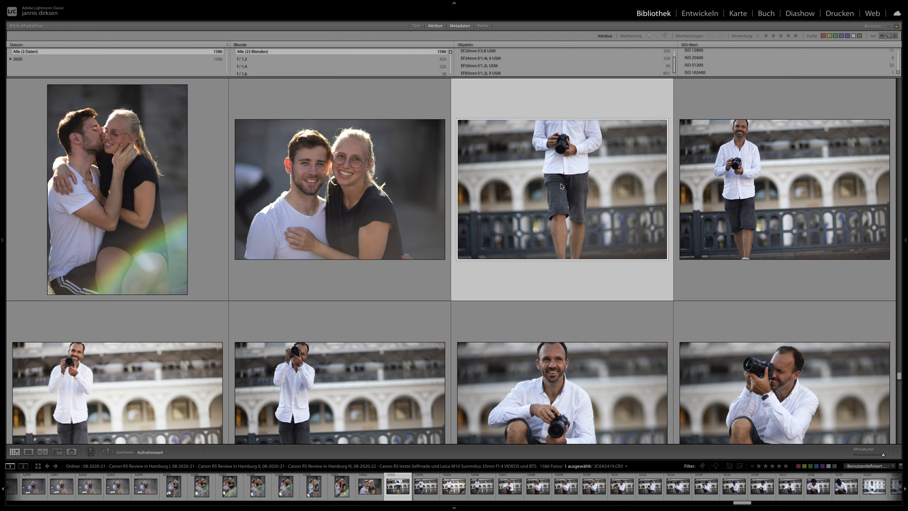
{"action": "scroll", "coordinate": [558, 229], "scroll_direction": "down", "scroll_amount": 5}
{"action": "scroll", "coordinate": [557, 229], "scroll_direction": "down", "scroll_amount": 10}
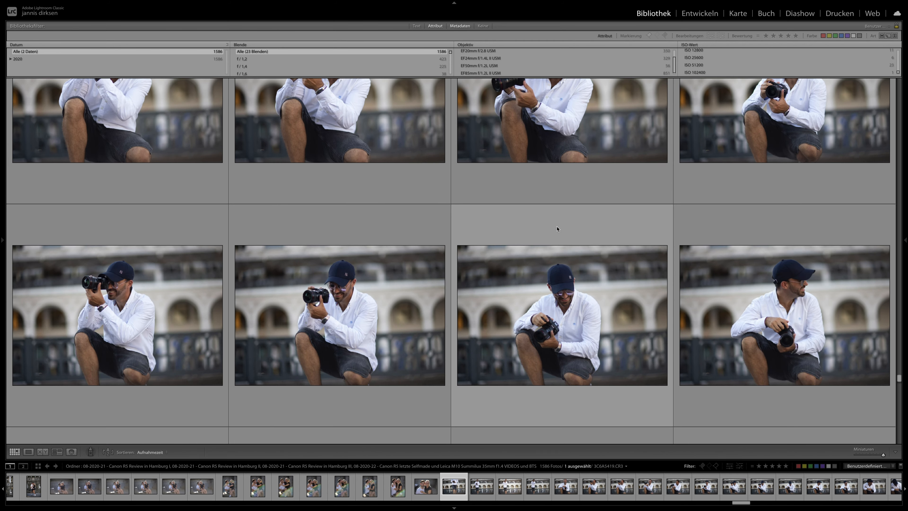
{"action": "scroll", "coordinate": [557, 229], "scroll_direction": "down", "scroll_amount": 10}
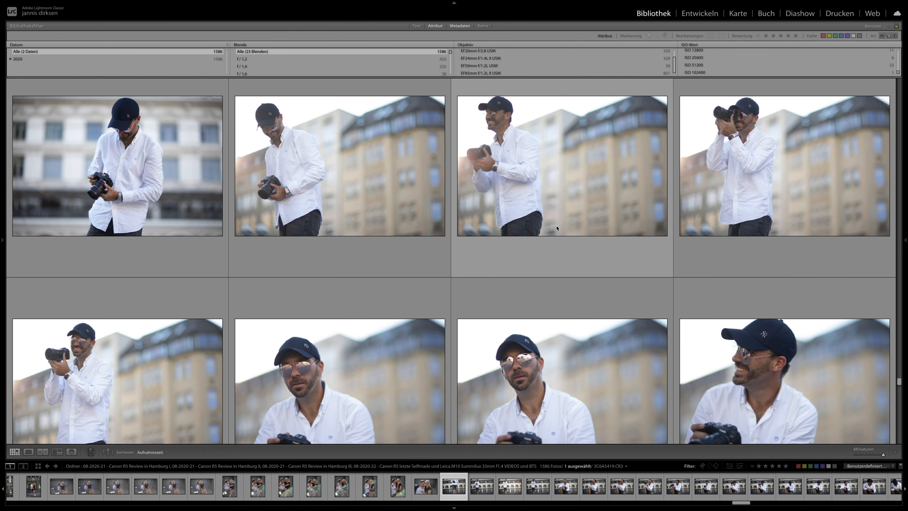
{"action": "scroll", "coordinate": [663, 169], "scroll_direction": "up", "scroll_amount": 2}
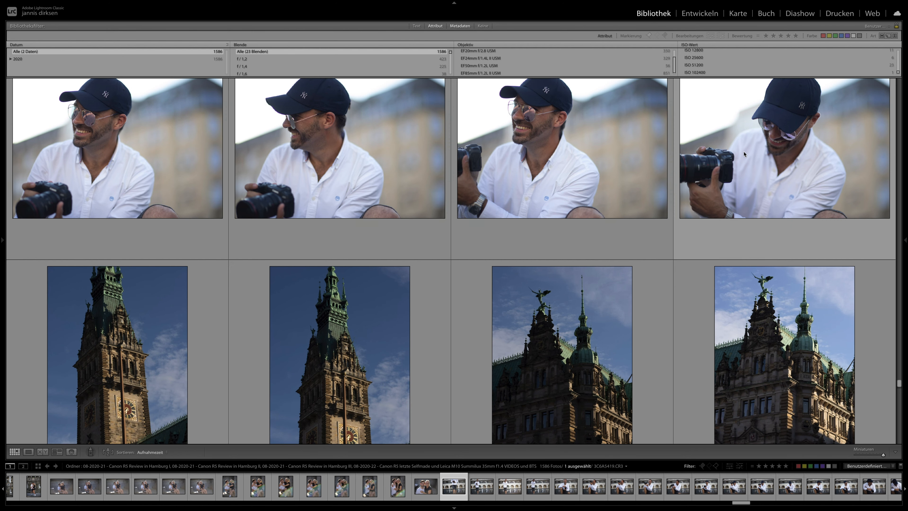
{"action": "left_click", "coordinate": [751, 150], "text": "shift"}
{"action": "scroll", "coordinate": [708, 150], "scroll_direction": "up", "scroll_amount": 3}
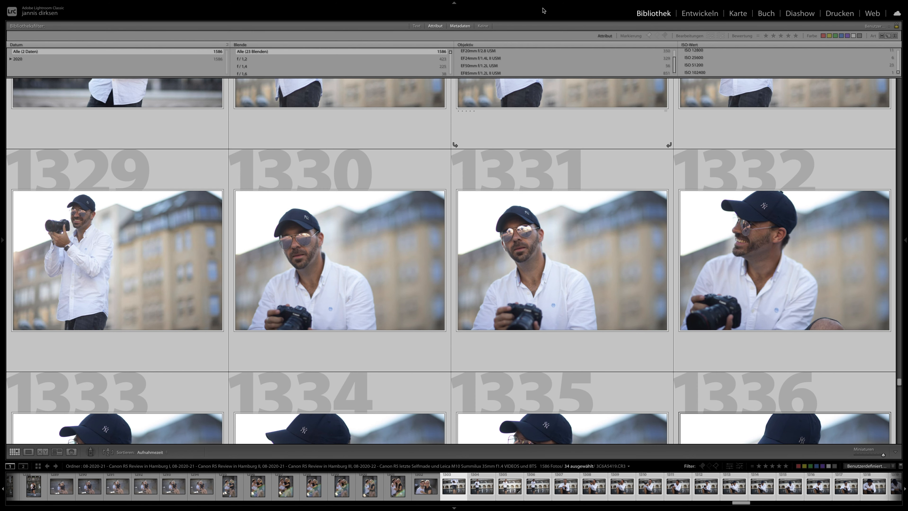
- Open the selection for developing, make 3C6A5429 the source photo, and synchronise its settings to all selected photos
{"action": "left_click", "coordinate": [693, 13]}
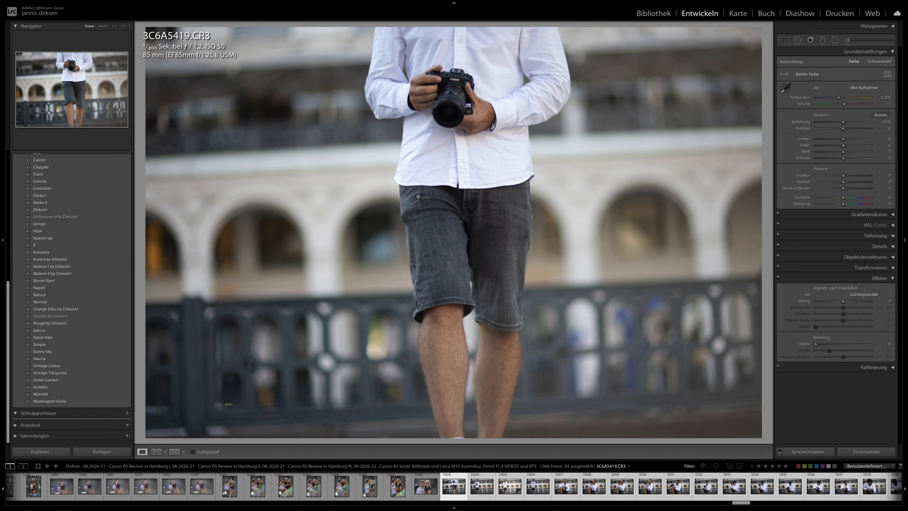
{"action": "left_click", "coordinate": [400, 271]}
{"action": "left_click", "coordinate": [401, 270]}
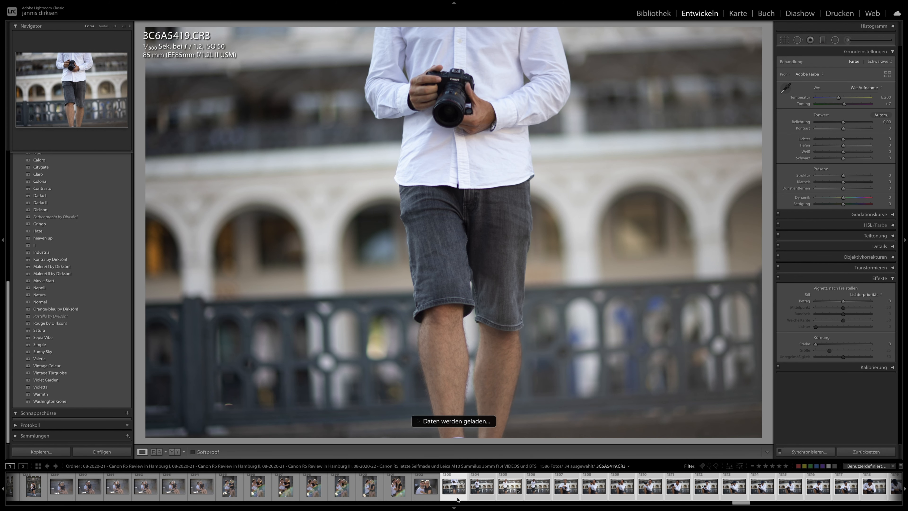
{"action": "key", "text": "Right"}
{"action": "key", "text": "Right"}
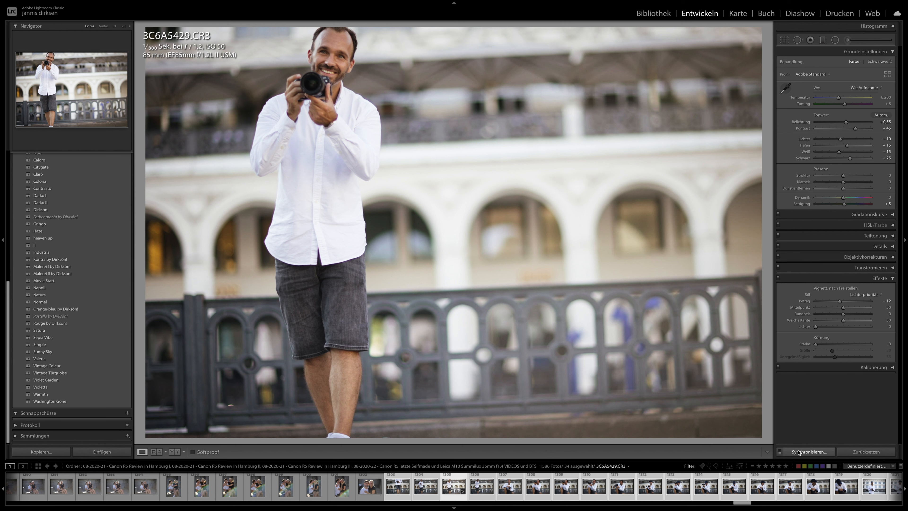
{"action": "left_click", "coordinate": [809, 452]}
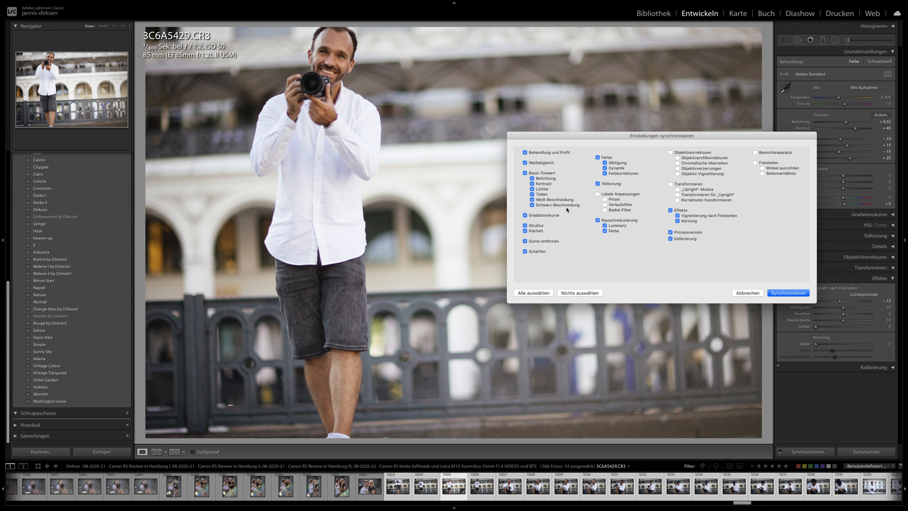
{"action": "key", "text": "Return"}
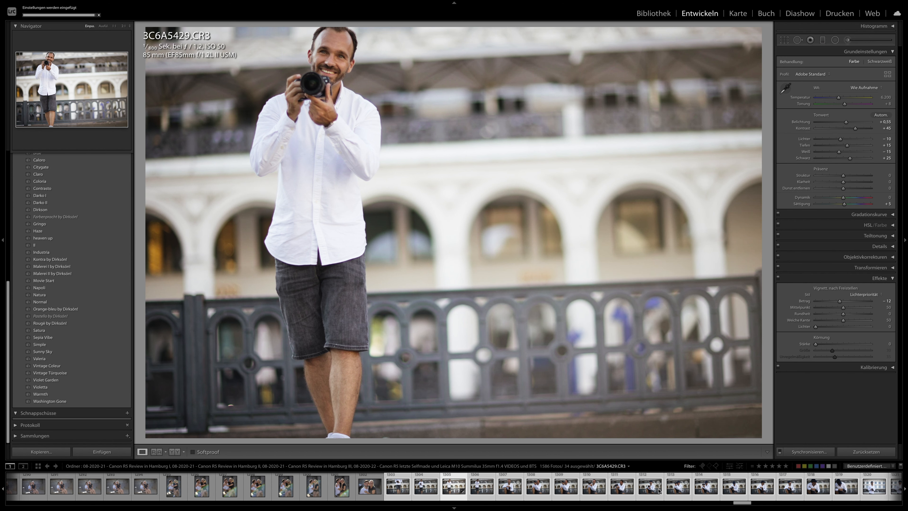
- Review the synchronised look across the selected photos and examine the camera in 3C6A5502 up close
{"action": "left_click", "coordinate": [678, 487]}
{"action": "key", "text": "Right"}
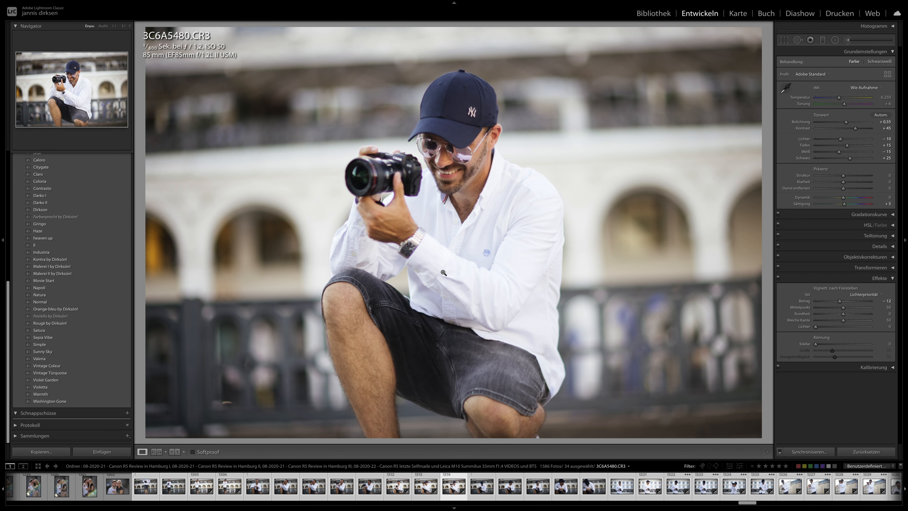
{"action": "key", "text": "Right"}
{"action": "key", "text": "Right"}
{"action": "key", "text": "Right"}
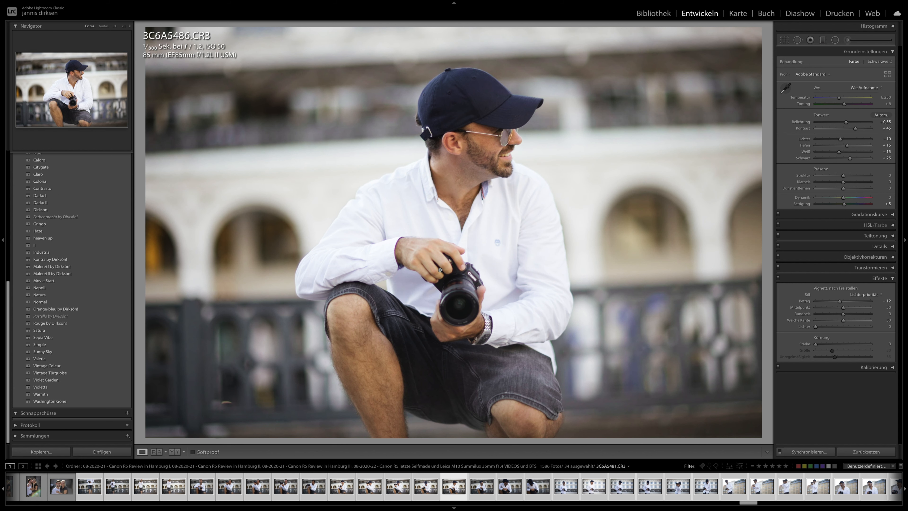
{"action": "key", "text": "Right"}
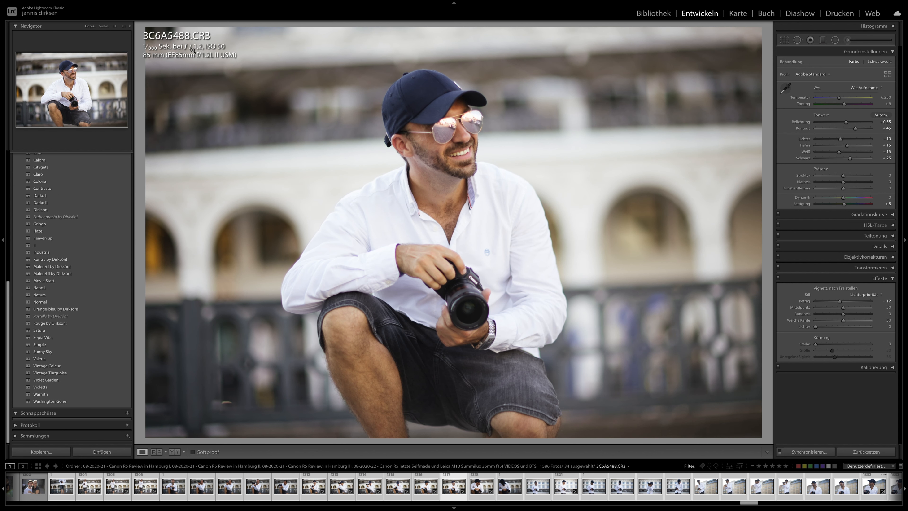
{"action": "key", "text": "Right"}
{"action": "key", "text": "Right"}
{"action": "key", "text": "Right"}
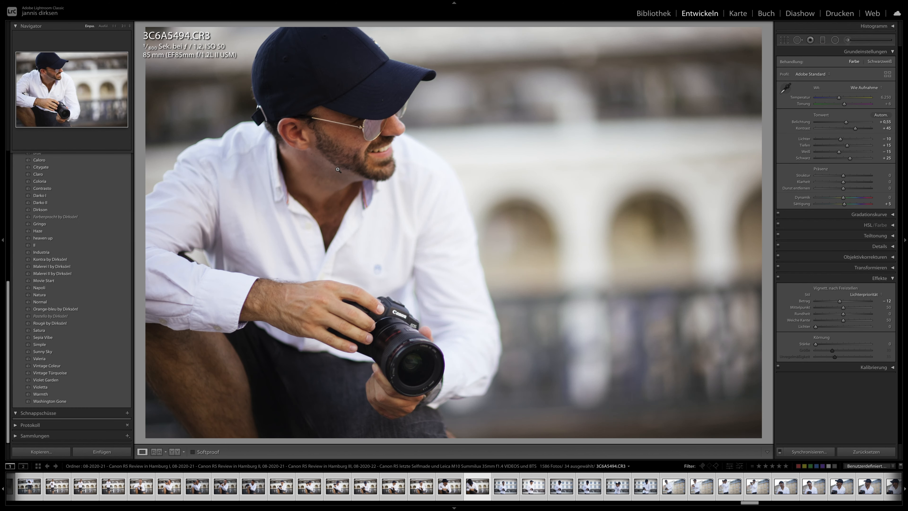
{"action": "key", "text": "Right"}
{"action": "key", "text": "Right"}
{"action": "key", "text": "Right"}
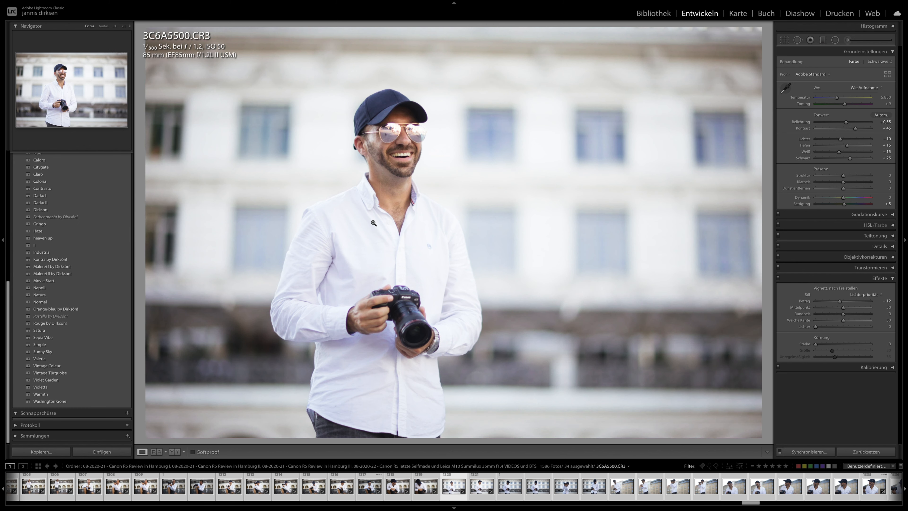
{"action": "key", "text": "Right"}
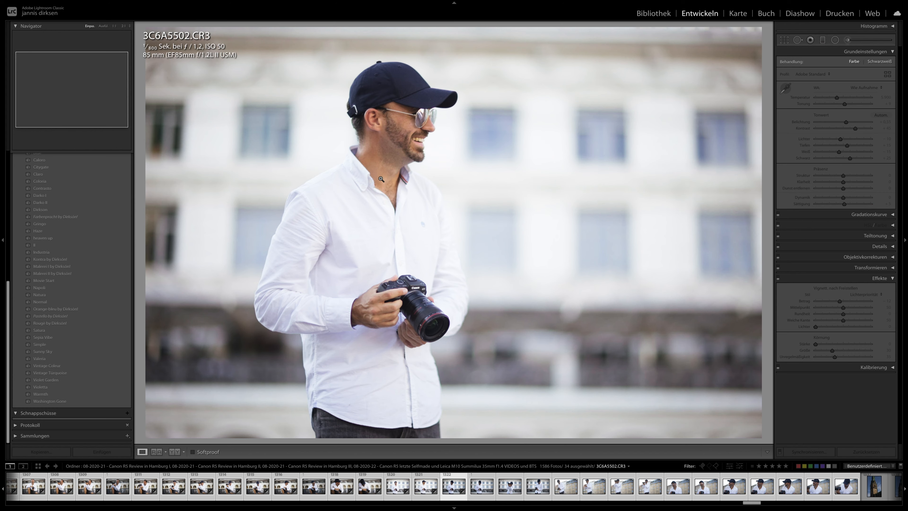
{"action": "left_click", "coordinate": [399, 302]}
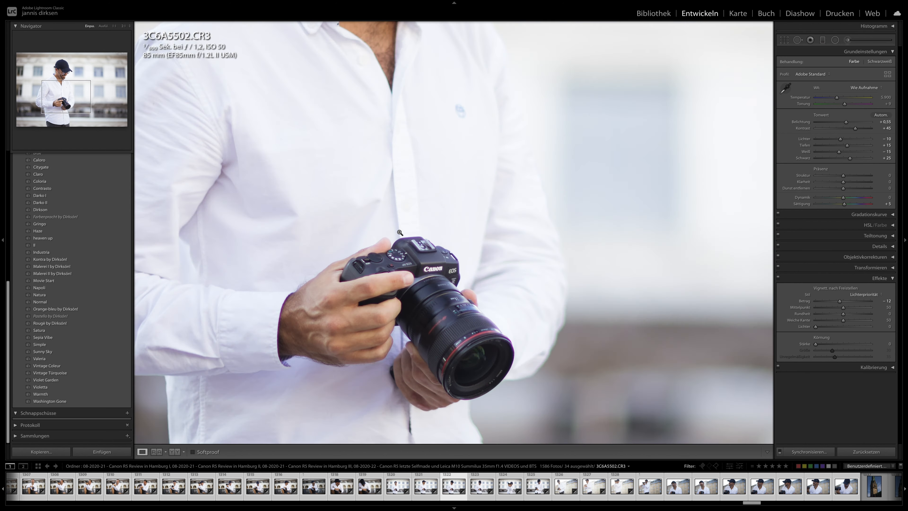
{"action": "left_click", "coordinate": [407, 229]}
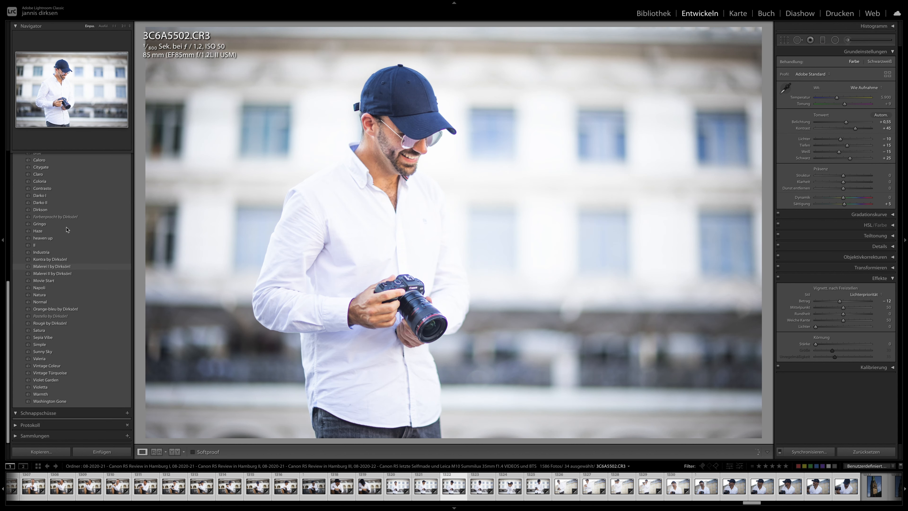
- Try the Gringo preset on 3C6A5502 with exposure −0.60 and compare it with the adjacent photos
{"action": "left_click", "coordinate": [45, 225]}
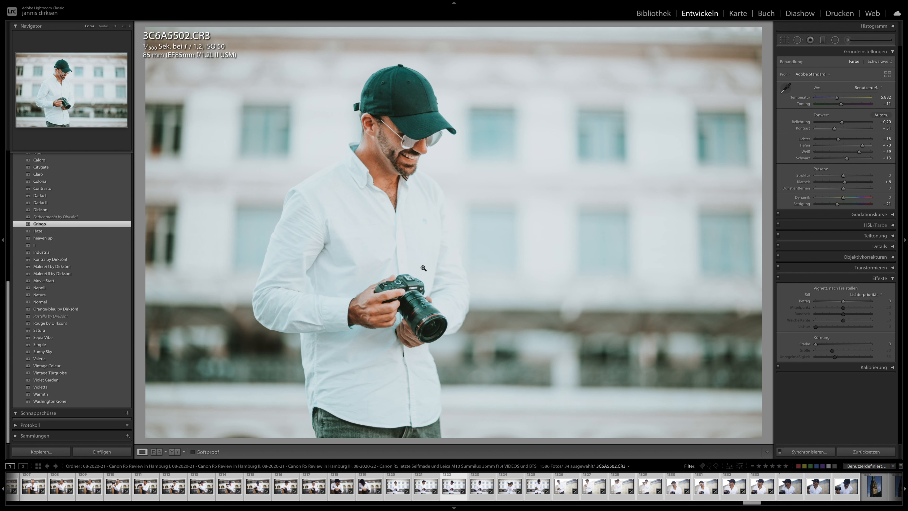
{"action": "left_click", "coordinate": [838, 122]}
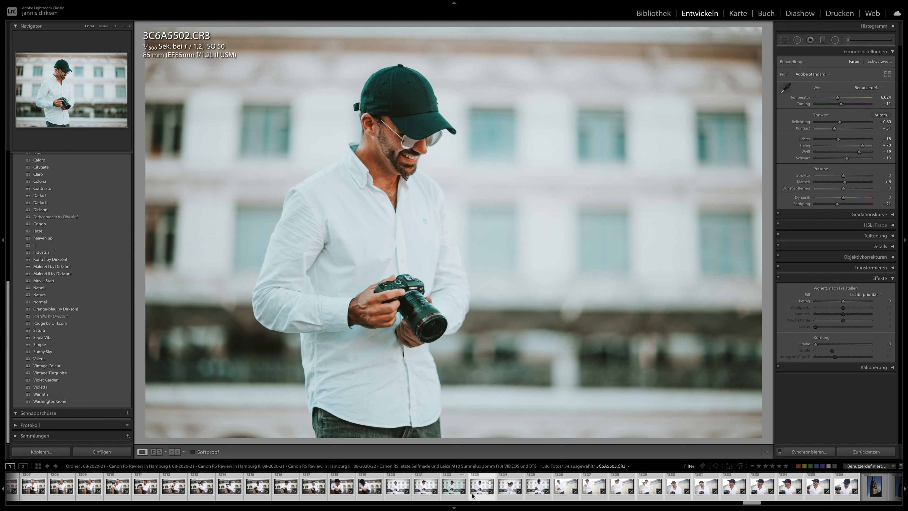
{"action": "key", "text": "Right"}
{"action": "key", "text": "Right"}
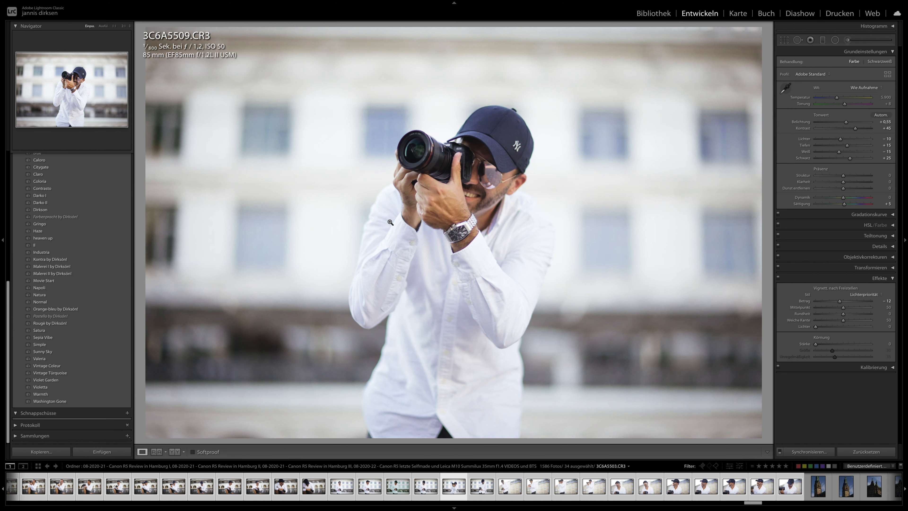
{"action": "key", "text": "Left"}
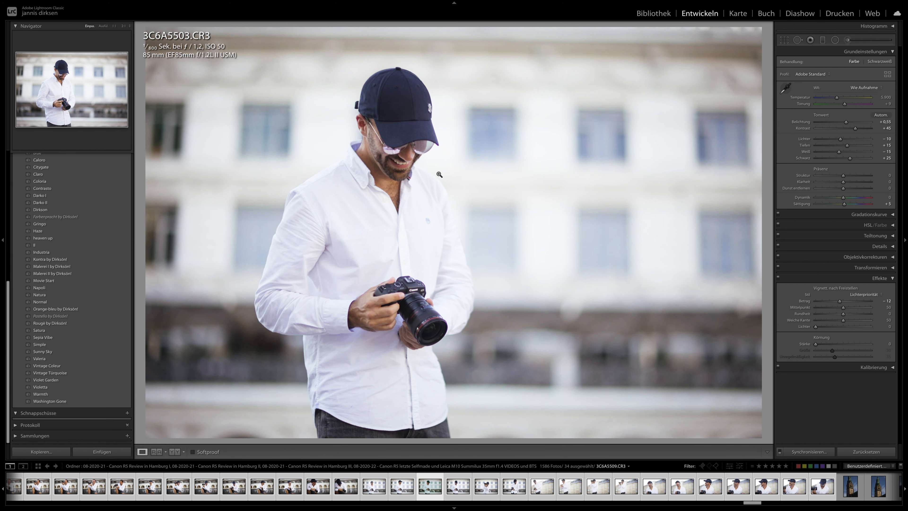
{"action": "key", "text": "Left"}
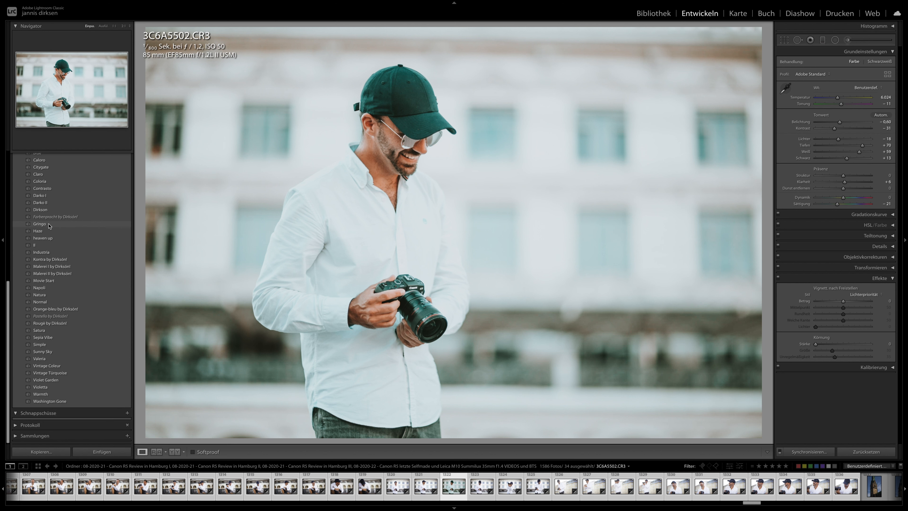
- Reapply the Gringo preset to 3C6A5502, set the temperature to 6.631, and synchronise the settings to all selected photos
{"action": "left_click", "coordinate": [40, 224]}
{"action": "left_click_drag", "start_coordinate": [838, 97], "coordinate": [844, 100]}
{"action": "left_click", "coordinate": [800, 452]}
{"action": "left_click", "coordinate": [791, 291]}
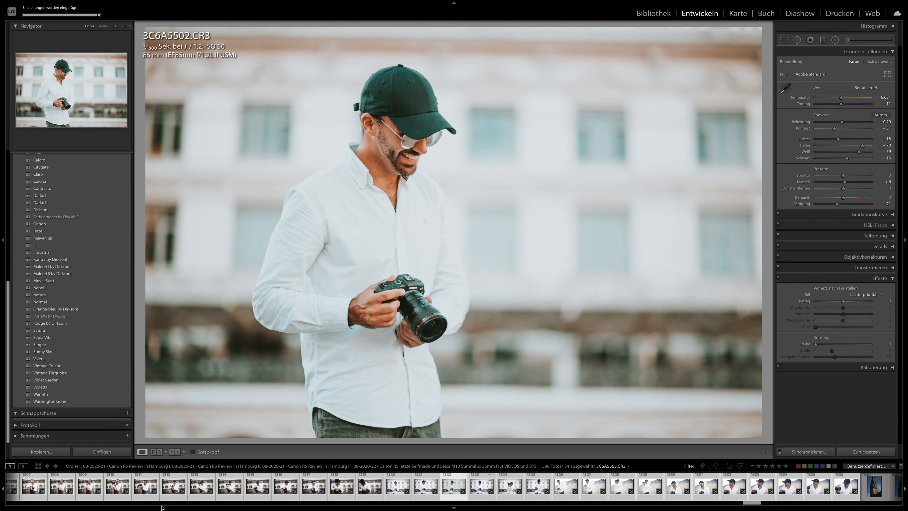
- Examine how the Gringo look suits the earlier bridge photos in the series, starting from 3C6A5428
{"action": "scroll", "coordinate": [298, 488], "scroll_direction": "up", "scroll_amount": 5}
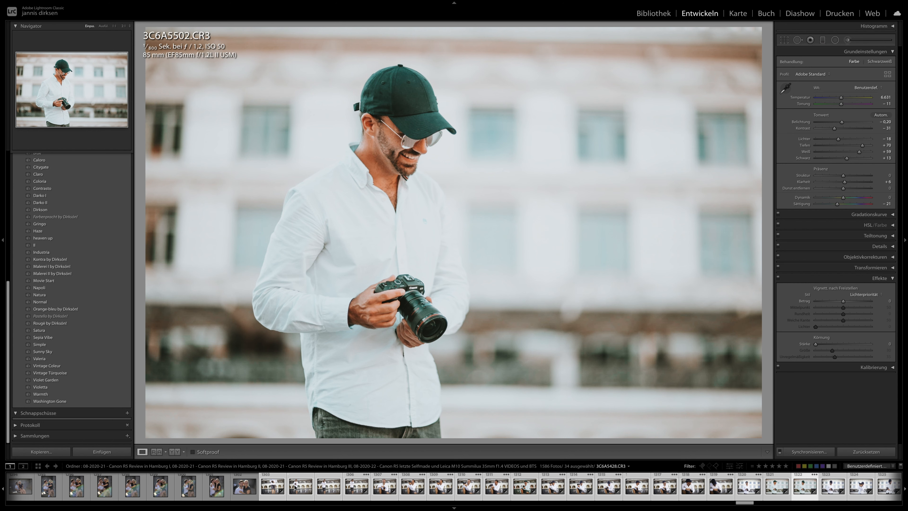
{"action": "left_click", "coordinate": [299, 489]}
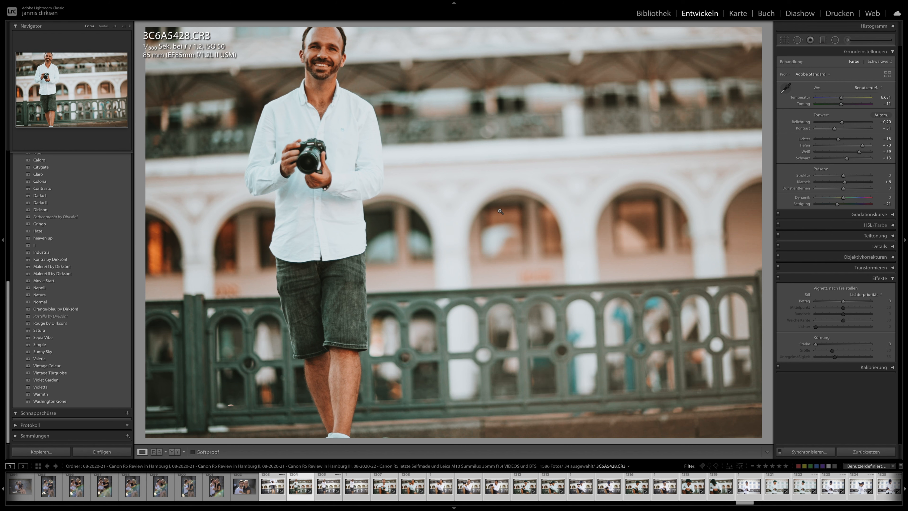
{"action": "key", "text": "Right"}
{"action": "key", "text": "Right"}
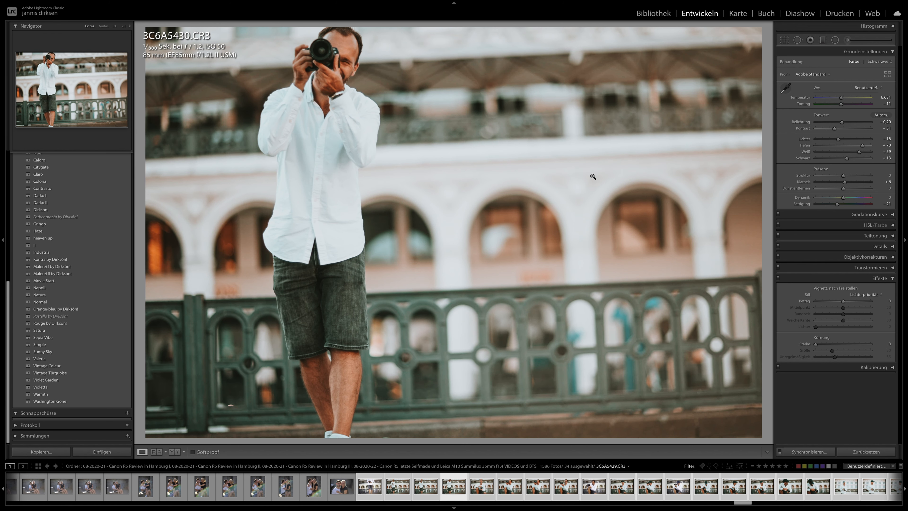
{"action": "key", "text": "Right"}
{"action": "key", "text": "Right"}
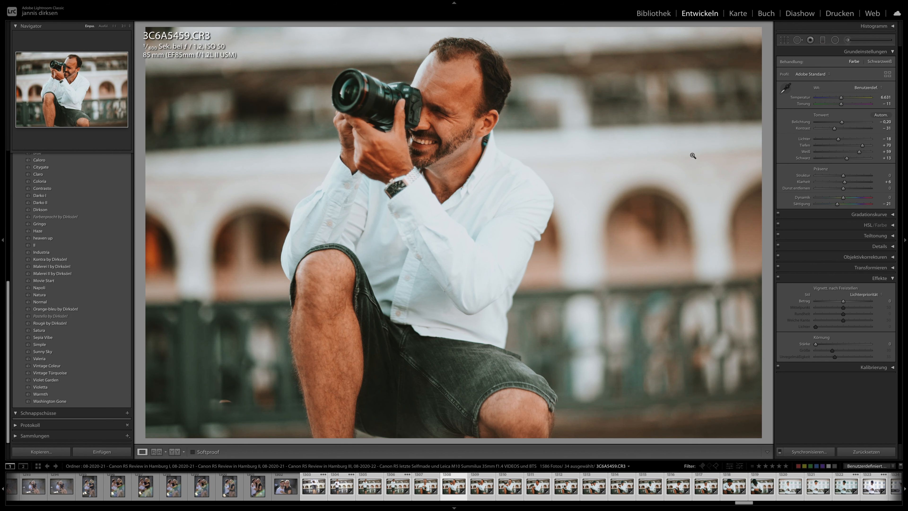
{"action": "key", "text": "Right"}
{"action": "key", "text": "Right"}
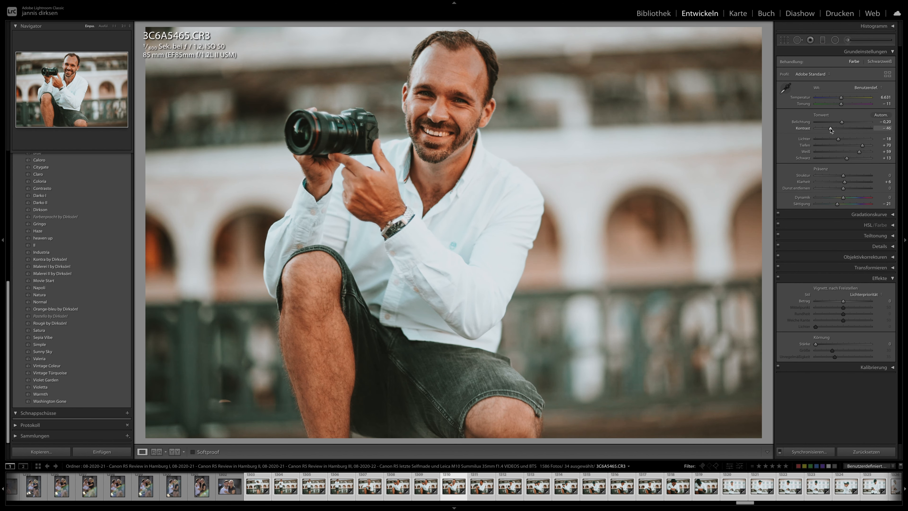
- Examine how the Gringo look suits the remaining bridge photos in the series, from 3C6A5465 through 3C6A5497
{"action": "key", "text": "Right"}
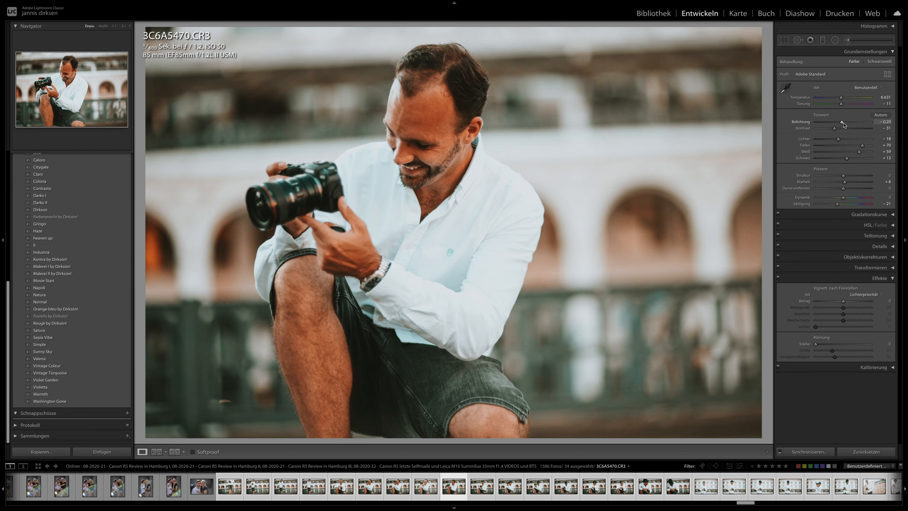
{"action": "key", "text": "Right"}
{"action": "key", "text": "Right"}
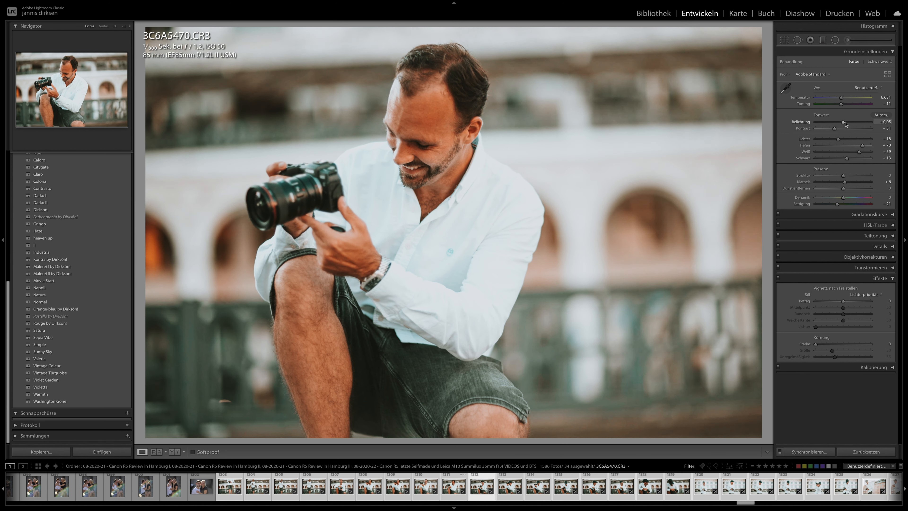
{"action": "key", "text": "Right"}
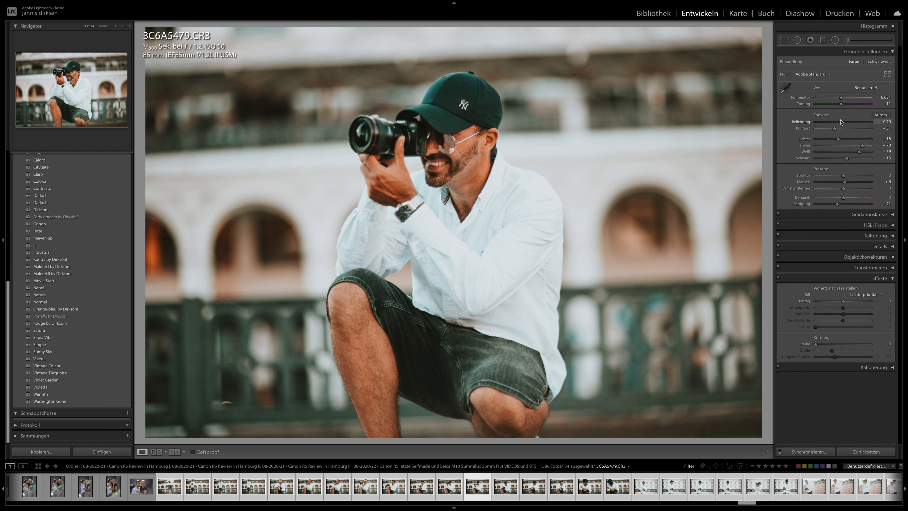
{"action": "key", "text": "Right"}
{"action": "key", "text": "Right"}
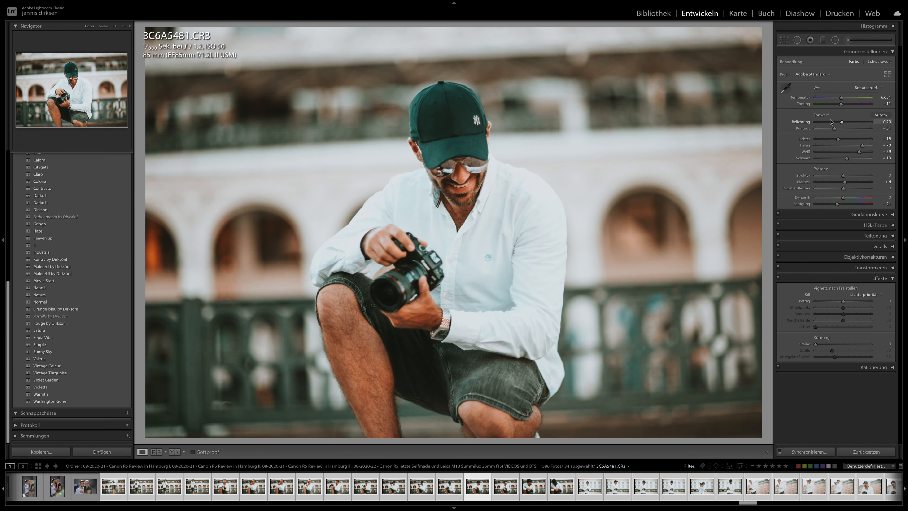
{"action": "key", "text": "Right"}
{"action": "key", "text": "Right"}
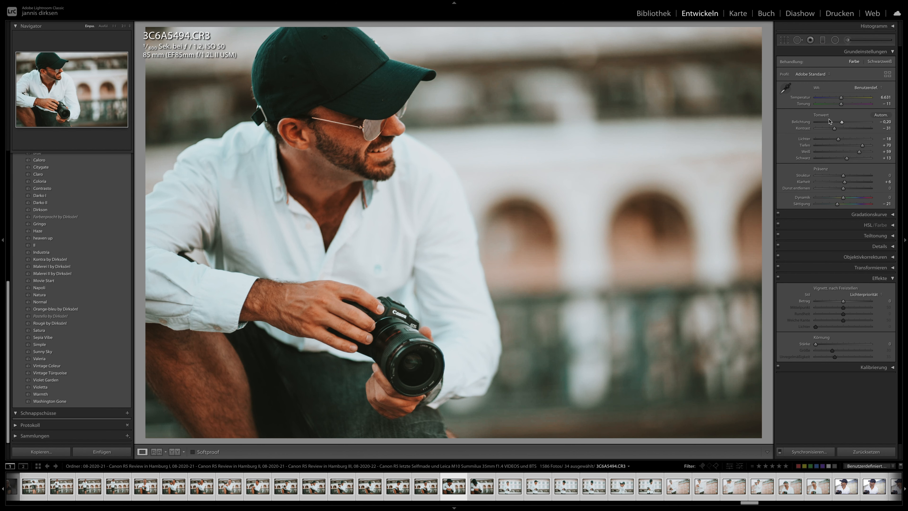
{"action": "key", "text": "Right"}
{"action": "key", "text": "Right"}
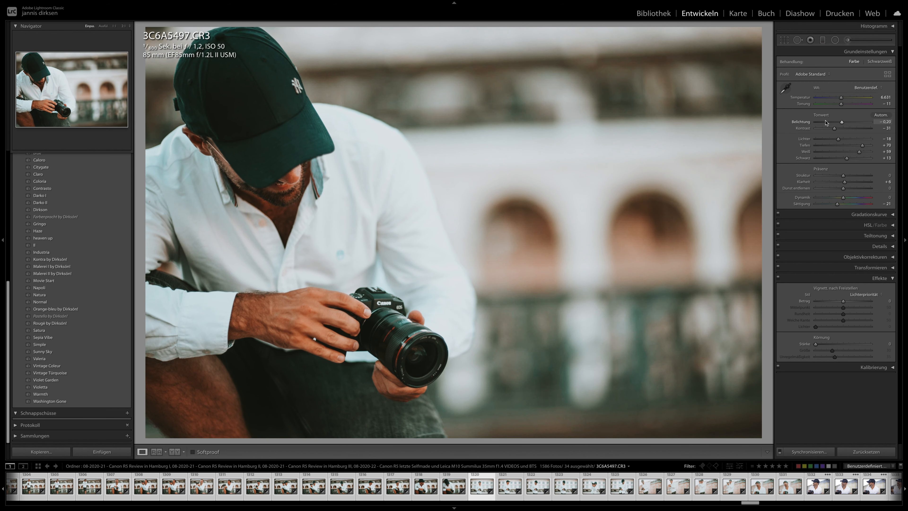
- Review the Gringo look on the photos in front of the white facade, including 3C6A5503 and 3C6A5513
{"action": "key", "text": "Right"}
{"action": "key", "text": "Right"}
{"action": "key", "text": "Right"}
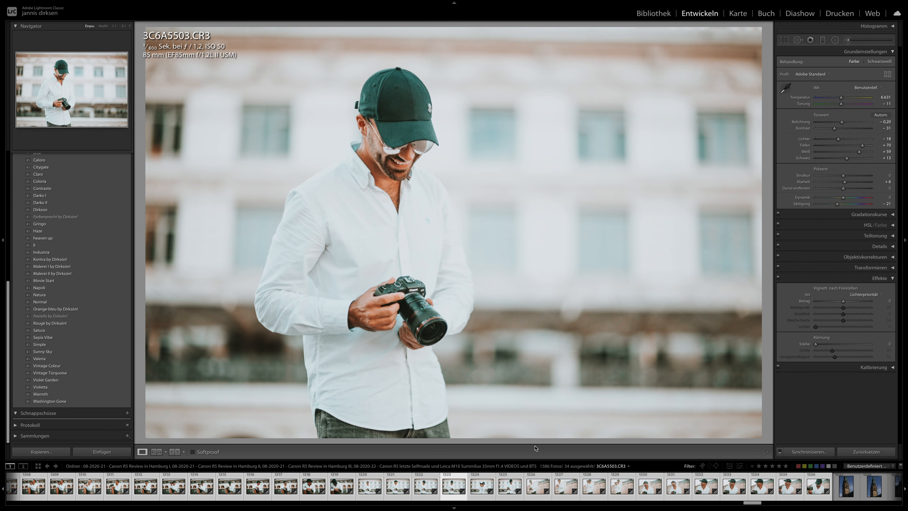
{"action": "left_click", "coordinate": [482, 479]}
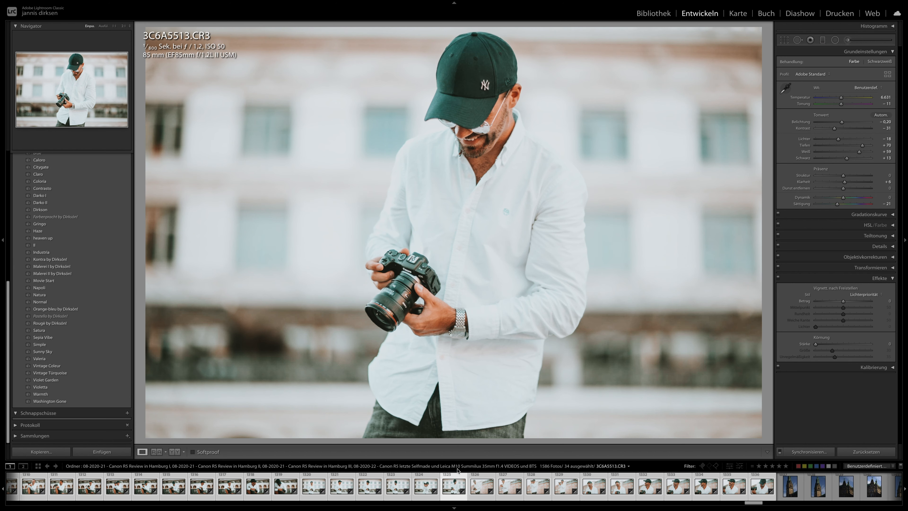
- Lower the exposure of 3C6A5524 and set the exposure of 3C6A5527 to −0.40
{"action": "left_click", "coordinate": [478, 485]}
{"action": "key", "text": "Right"}
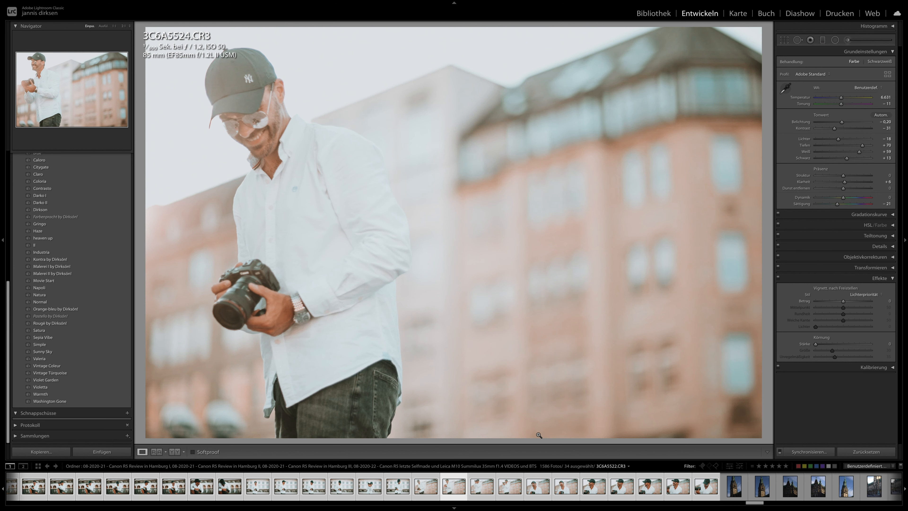
{"action": "left_click_drag", "start_coordinate": [842, 122], "coordinate": [840, 122]}
{"action": "key", "text": "Right"}
{"action": "left_click_drag", "start_coordinate": [841, 121], "coordinate": [840, 122]}
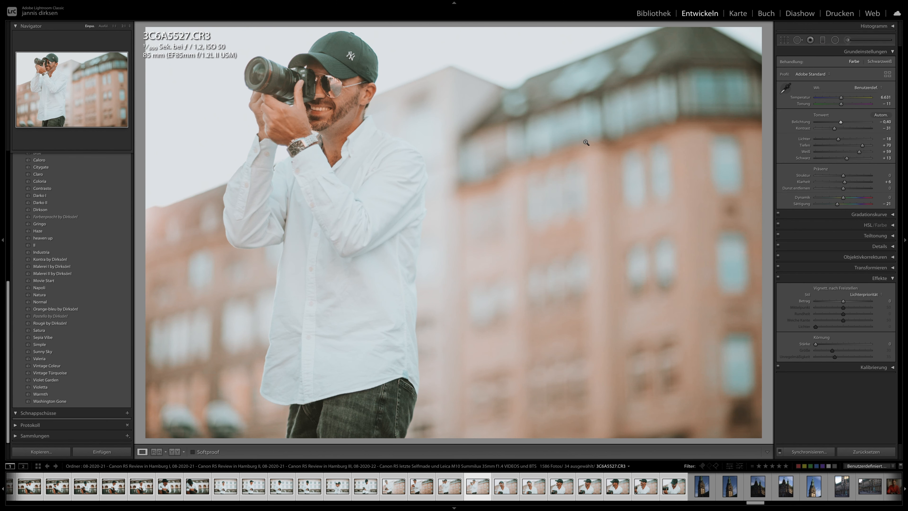
- Set the exposure of 3C6A5539 to −0.50 and inspect the reflections in the sunglasses up close
{"action": "key", "text": "Right"}
{"action": "key", "text": "Right"}
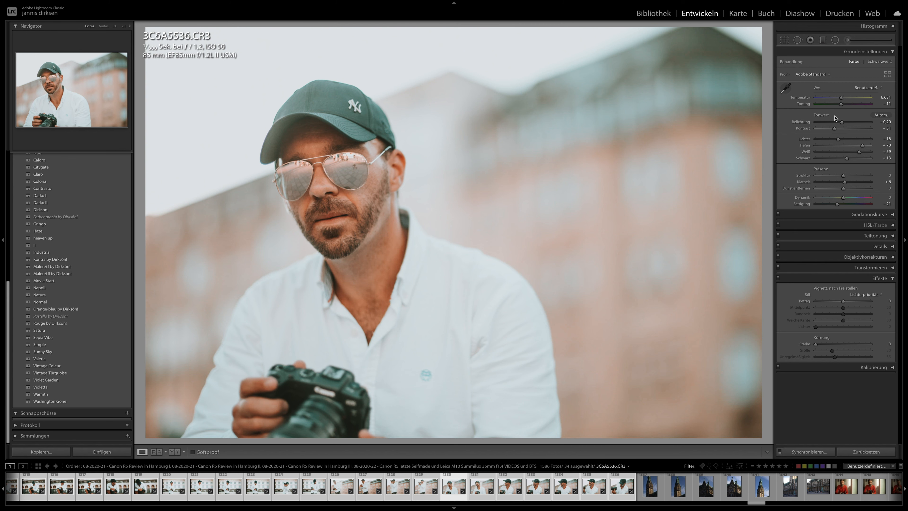
{"action": "key", "text": "Right"}
{"action": "left_click_drag", "start_coordinate": [841, 122], "coordinate": [839, 122]}
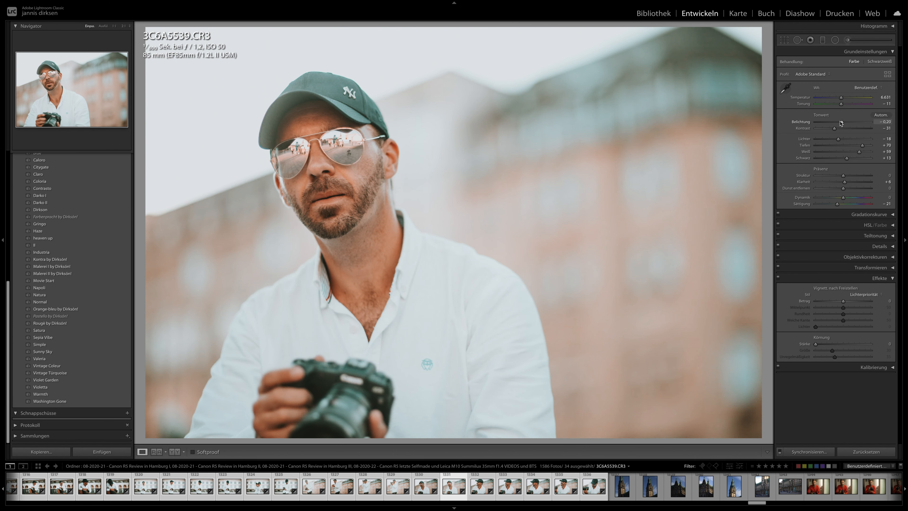
{"action": "left_click", "coordinate": [309, 159]}
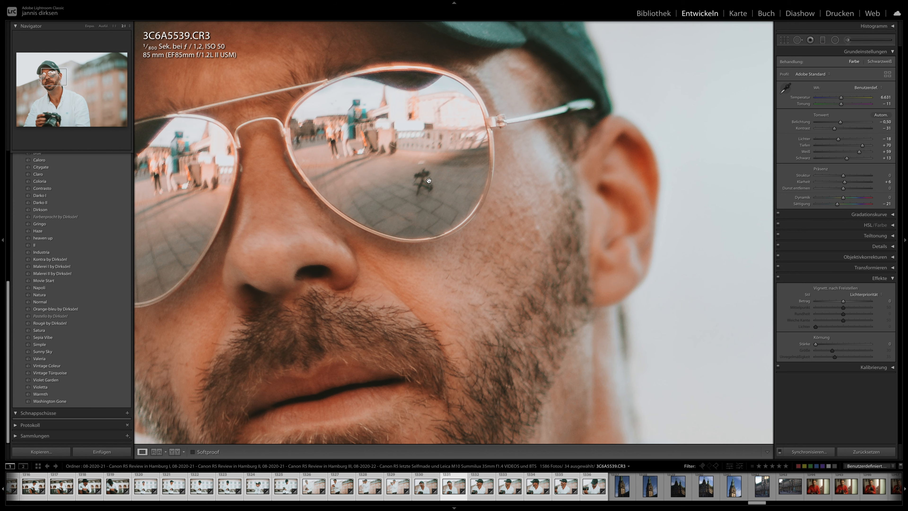
{"action": "left_click", "coordinate": [419, 183]}
- Inspect the sunglasses in 3C6A5546 up close and raise the photo's clarity to +30
{"action": "key", "text": "Right"}
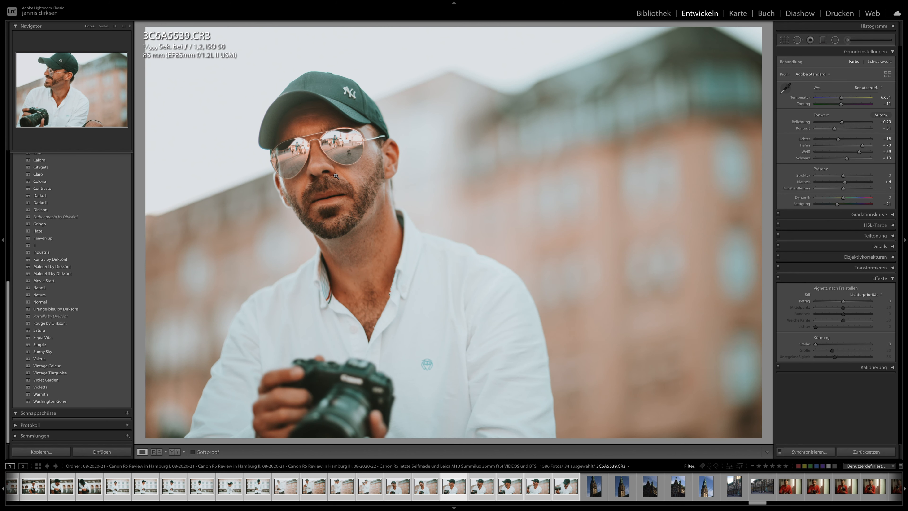
{"action": "left_click", "coordinate": [335, 143]}
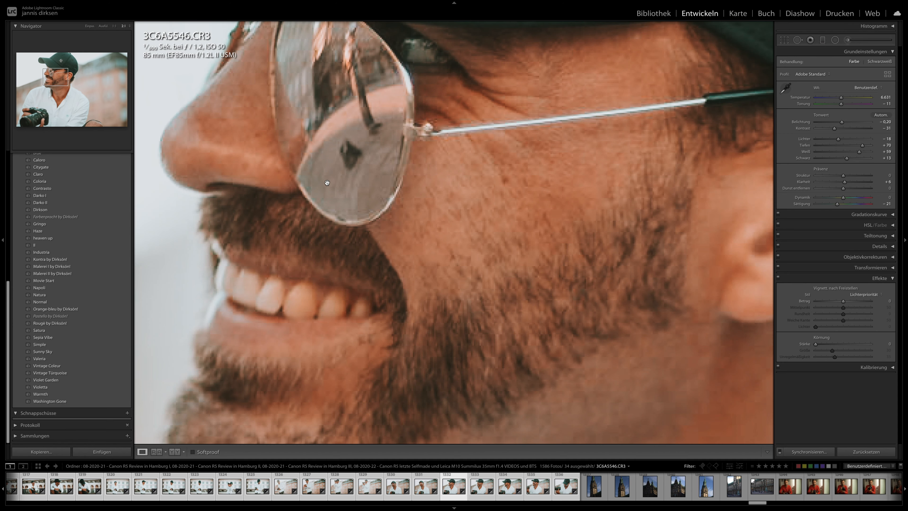
{"action": "left_click", "coordinate": [356, 155]}
{"action": "left_click_drag", "start_coordinate": [850, 183], "coordinate": [854, 183]}
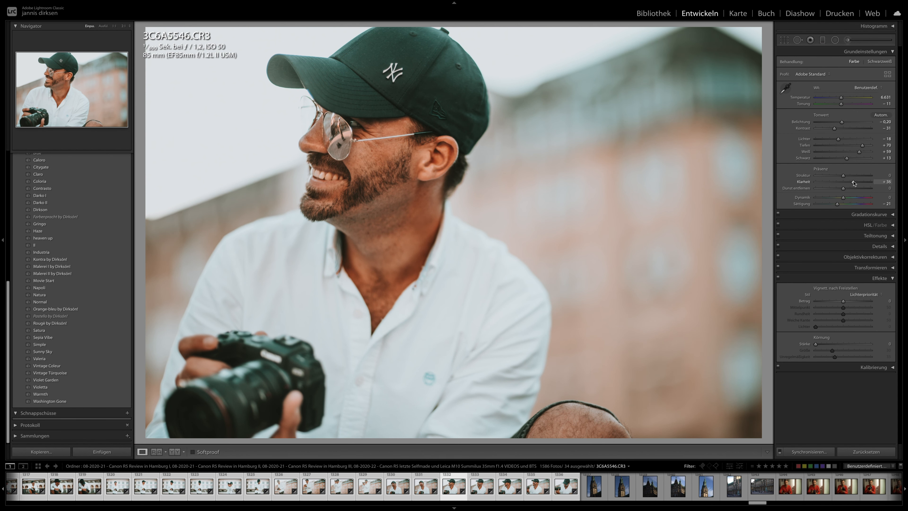
- Examine the face and sunglasses in 3C6A5547 at 1:1 and review the remaining selected photos from 3C6A5552 onwards
{"action": "key", "text": "Right"}
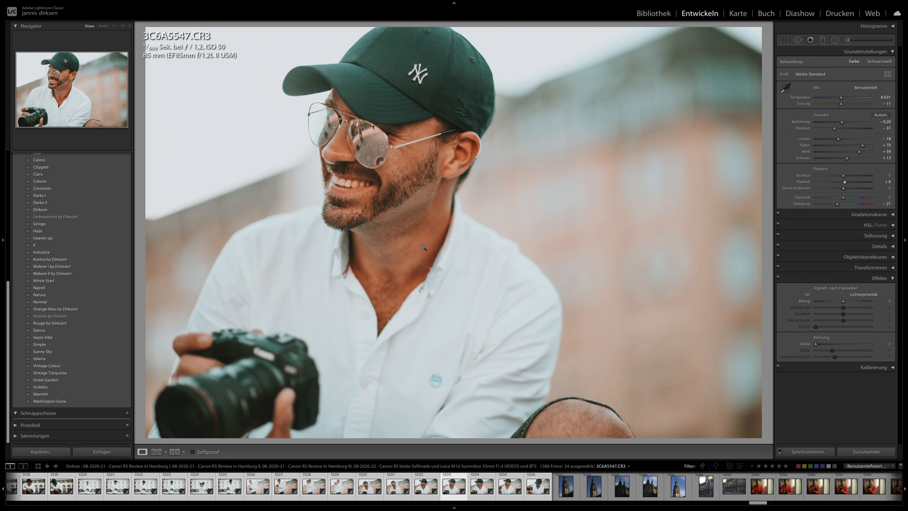
{"action": "left_click", "coordinate": [348, 164]}
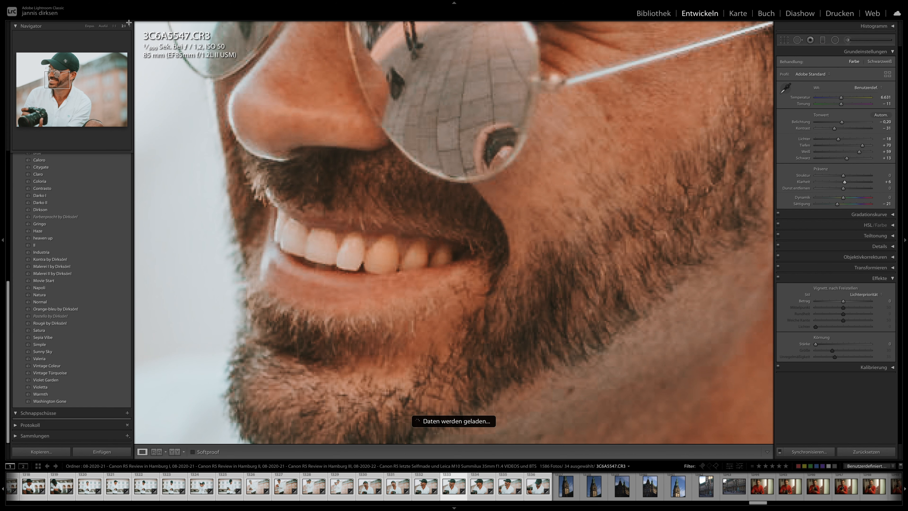
{"action": "left_click", "coordinate": [114, 26]}
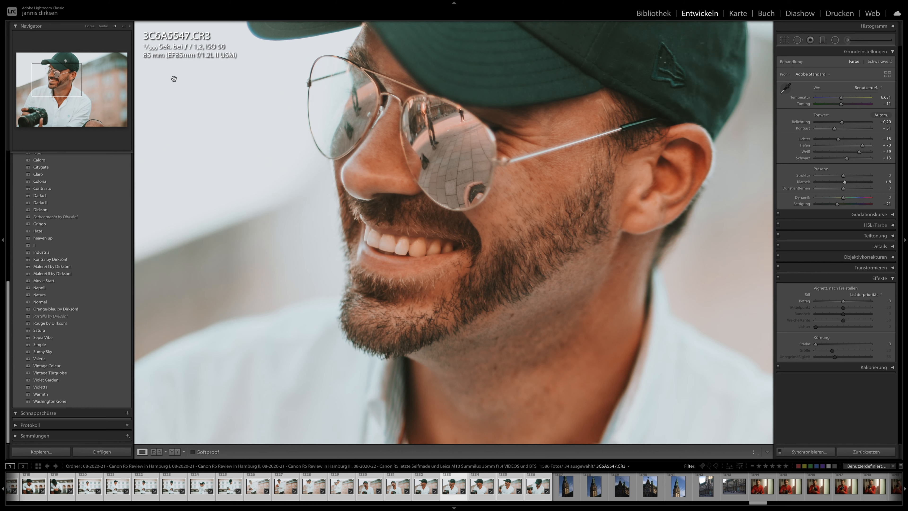
{"action": "left_click_drag", "start_coordinate": [398, 212], "coordinate": [435, 183]}
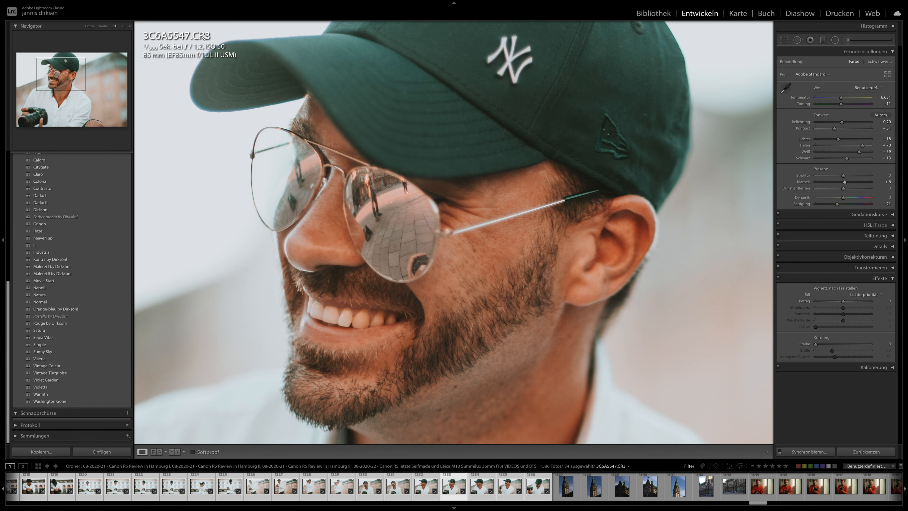
{"action": "left_click", "coordinate": [410, 180]}
{"action": "key", "text": "Right"}
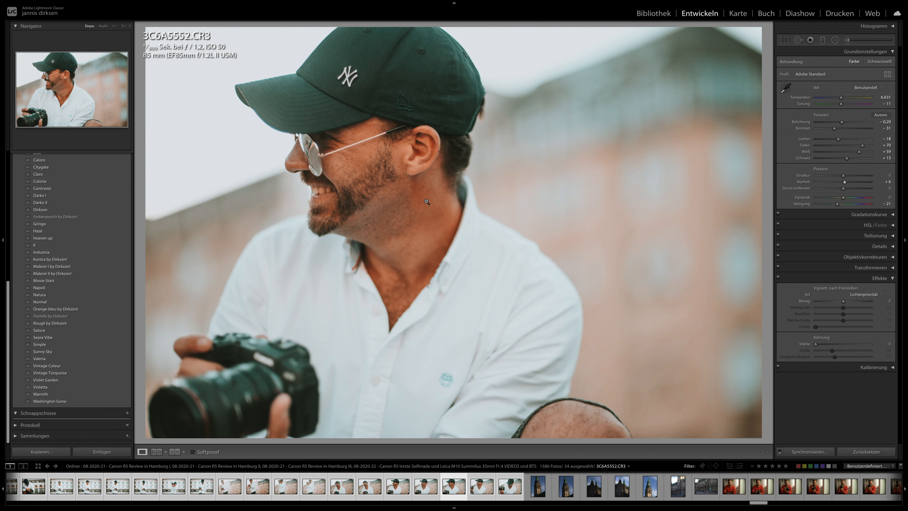
{"action": "key", "text": "Right"}
{"action": "key", "text": "Right"}
{"action": "key", "text": "Right"}
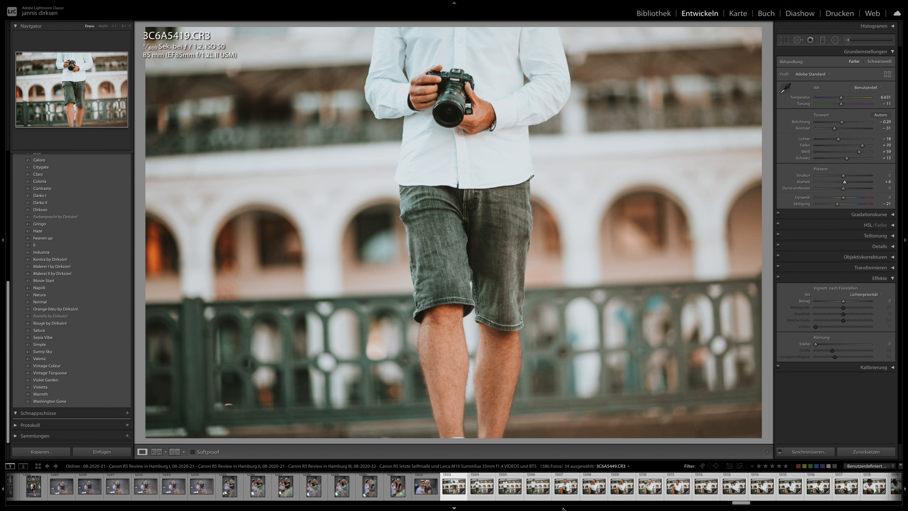
- Examine the camera and photo details of IMG_4727 up close and browse the red-shirt indoor portraits to IMG_4771
{"action": "scroll", "coordinate": [600, 490], "scroll_direction": "down", "scroll_amount": 10}
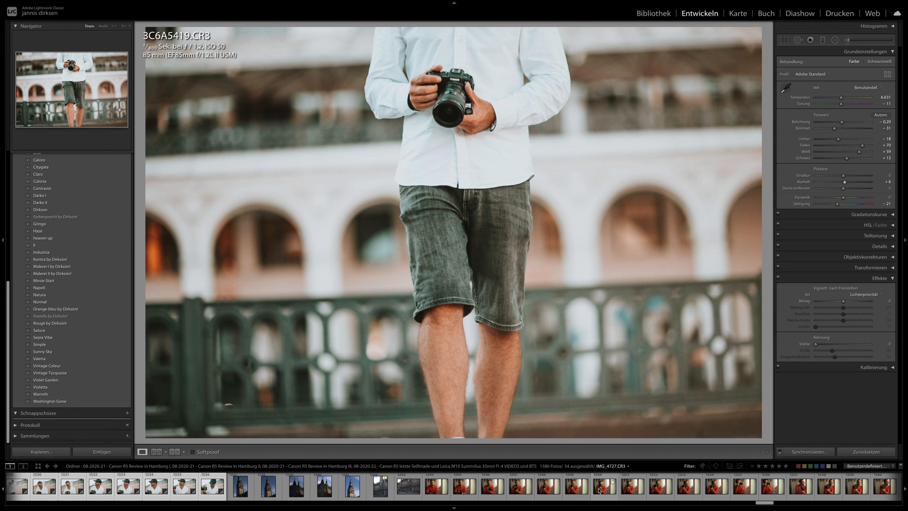
{"action": "left_click", "coordinate": [600, 491]}
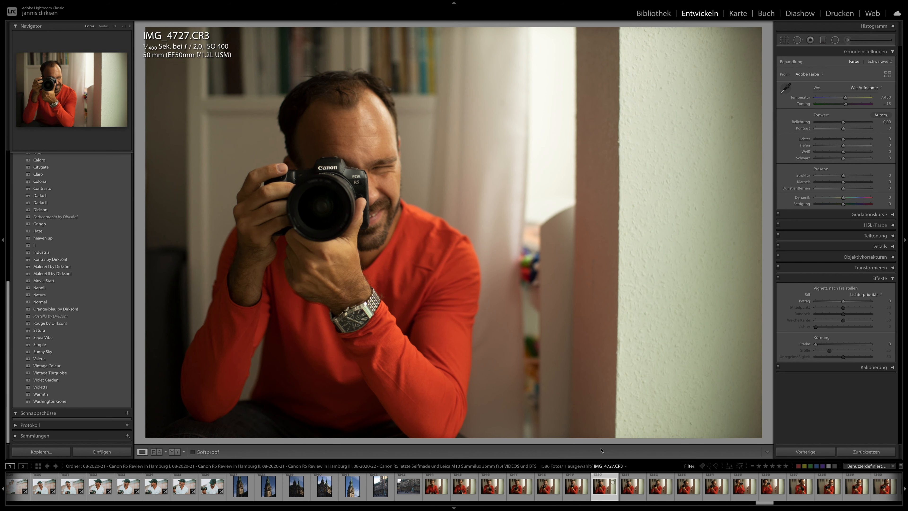
{"action": "left_click", "coordinate": [358, 192]}
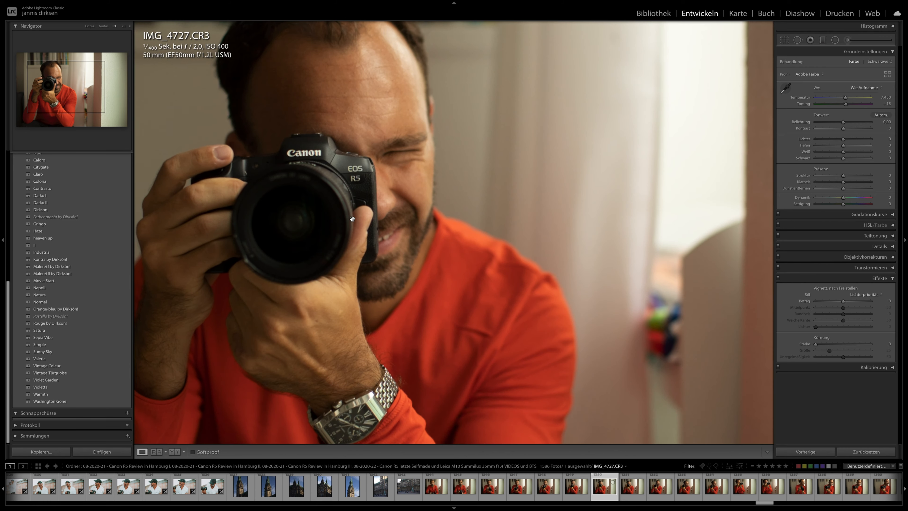
{"action": "key", "text": "i"}
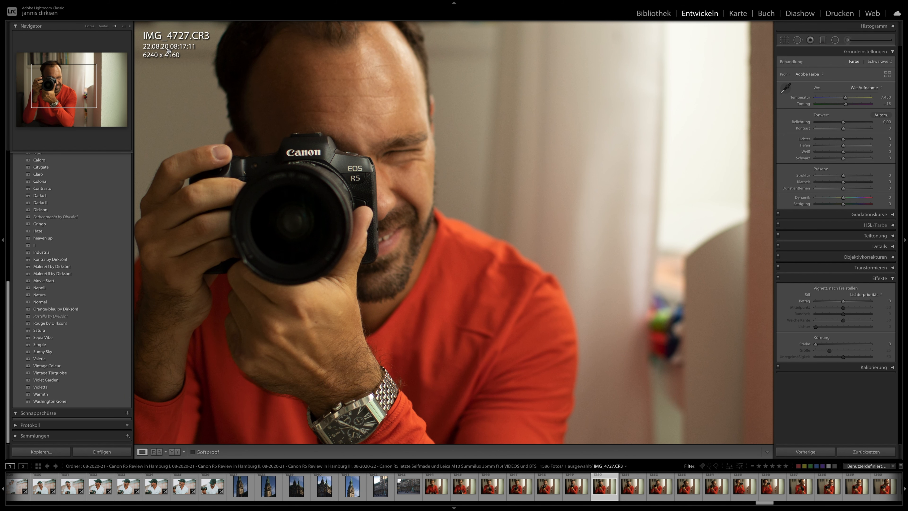
{"action": "key", "text": "i"}
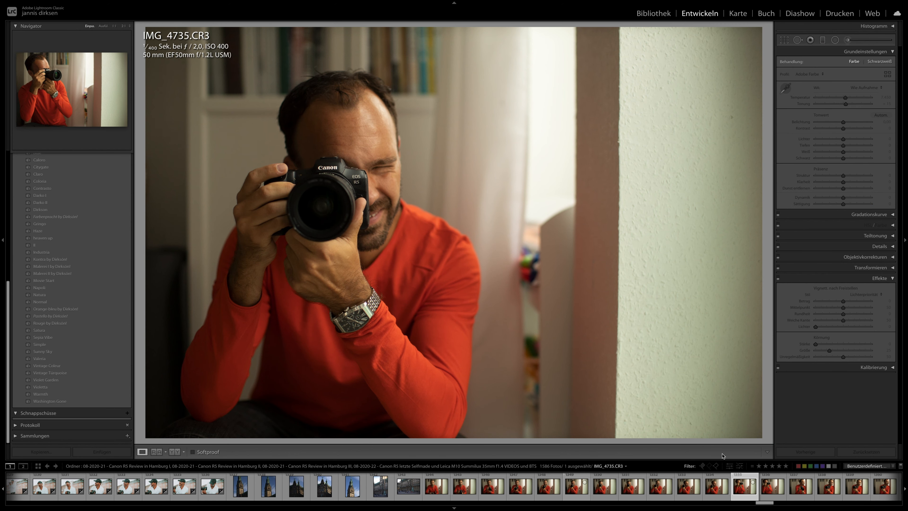
{"action": "scroll", "coordinate": [741, 486], "scroll_direction": "right", "scroll_amount": 10}
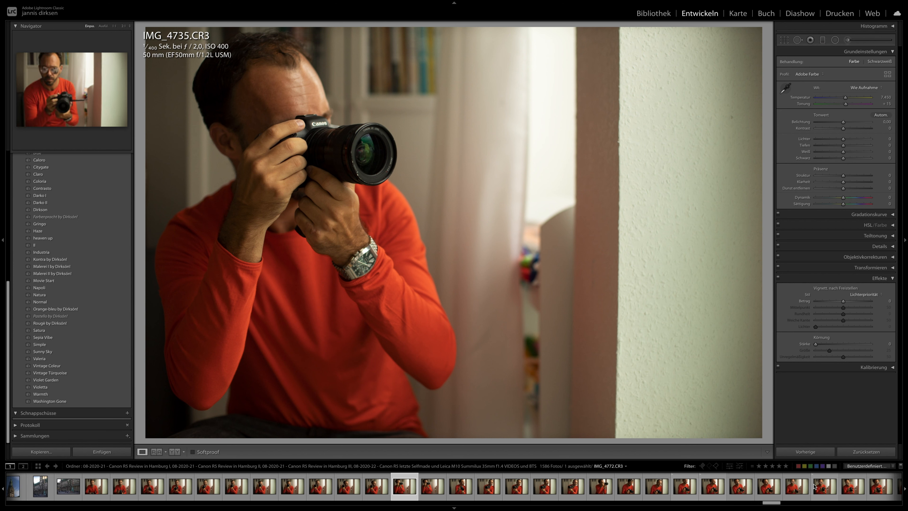
{"action": "left_click", "coordinate": [801, 486]}
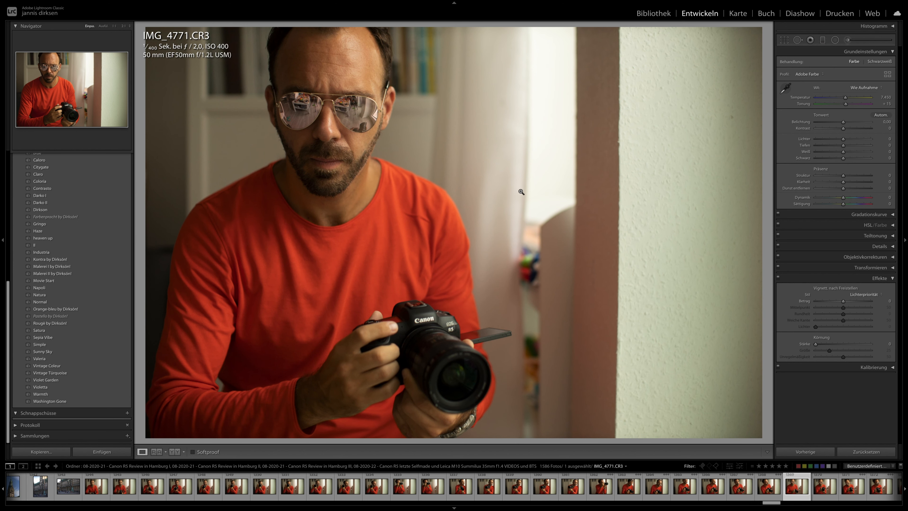
- Filter the library photos by ISO 6400, and change the filter to ISO 12800
{"action": "left_click", "coordinate": [650, 17]}
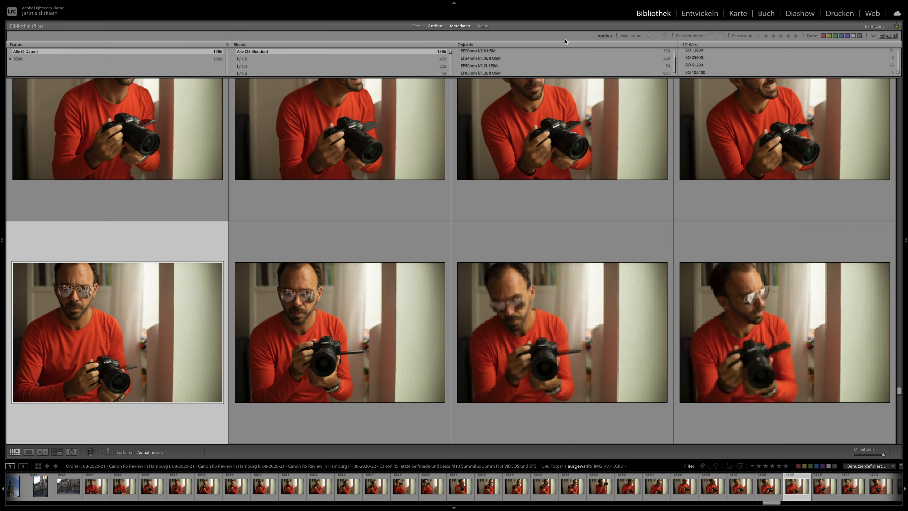
{"action": "scroll", "coordinate": [708, 62], "scroll_direction": "up", "scroll_amount": 3}
{"action": "left_click", "coordinate": [707, 67]}
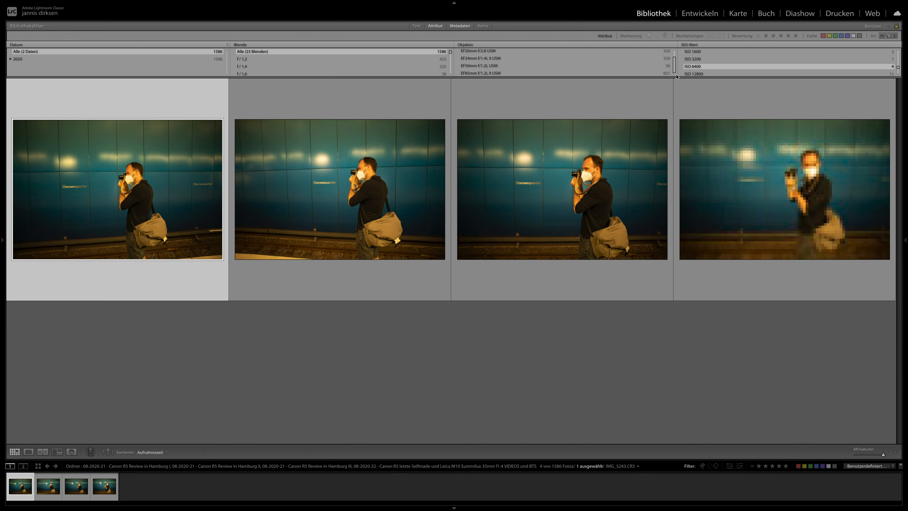
{"action": "scroll", "coordinate": [697, 71], "scroll_direction": "down", "scroll_amount": 1}
{"action": "left_click", "coordinate": [696, 70]}
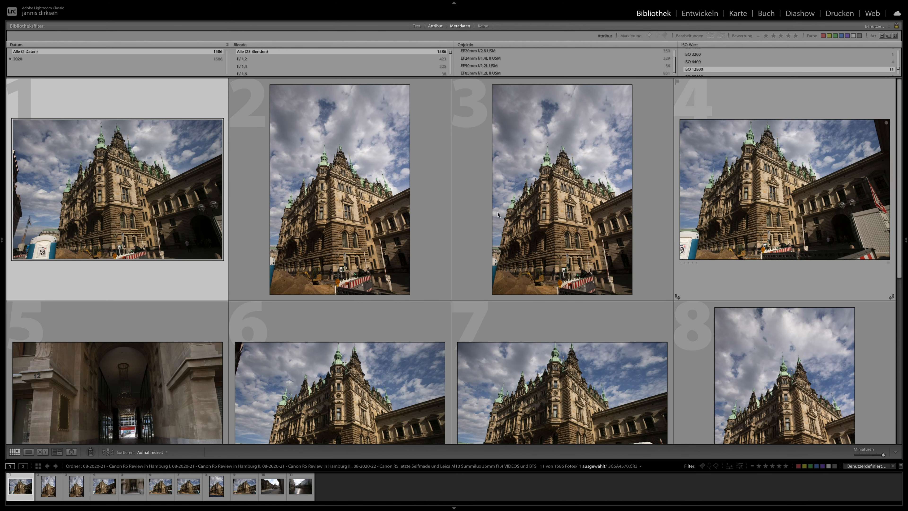
- Browse the ISO 12800 photos and open the portrait-format building shot 3C6A4572 for developing
{"action": "scroll", "coordinate": [592, 179], "scroll_direction": "down", "scroll_amount": 5}
{"action": "scroll", "coordinate": [593, 179], "scroll_direction": "up", "scroll_amount": 3}
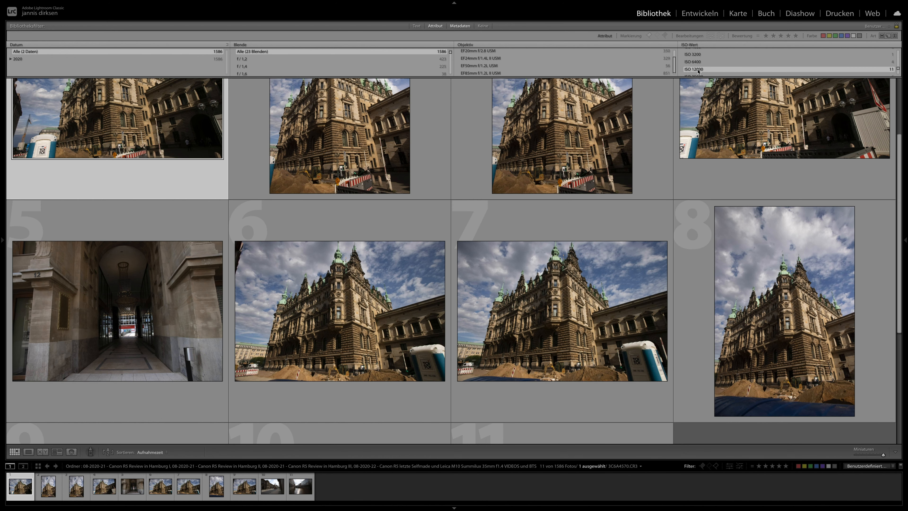
{"action": "key", "text": "Right"}
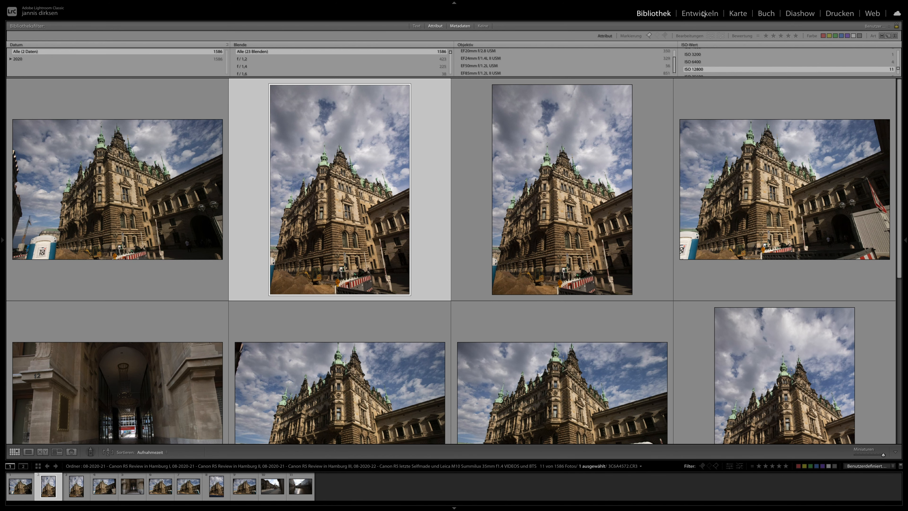
{"action": "left_click", "coordinate": [703, 14]}
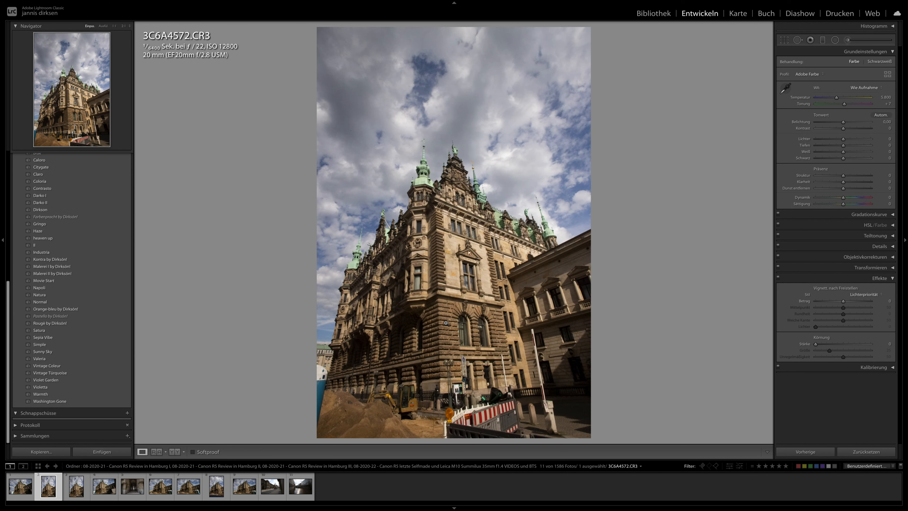
- Examine the towers and facade of 3C6A4573 at 1:1 and browse through the following ISO 12800 photos to 3C6A4577
{"action": "key", "text": "Right"}
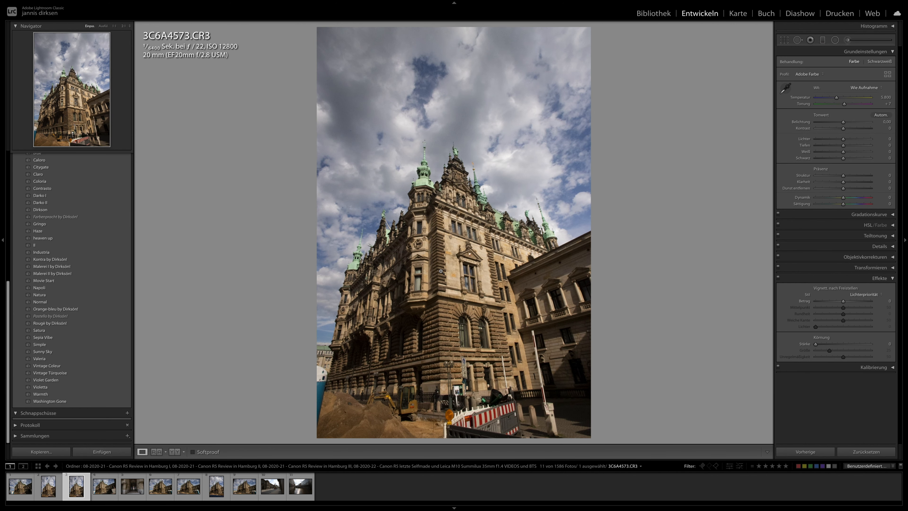
{"action": "left_click", "coordinate": [439, 281]}
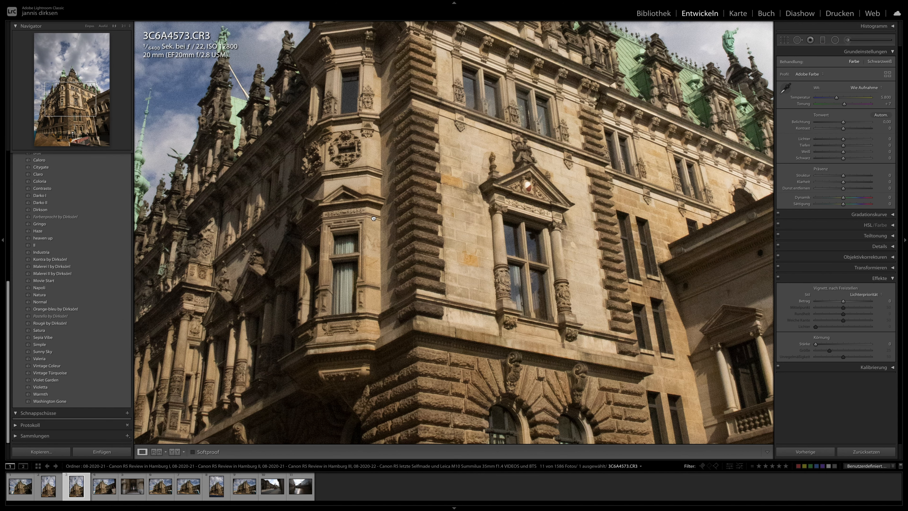
{"action": "scroll", "coordinate": [370, 206], "scroll_direction": "up", "scroll_amount": 10}
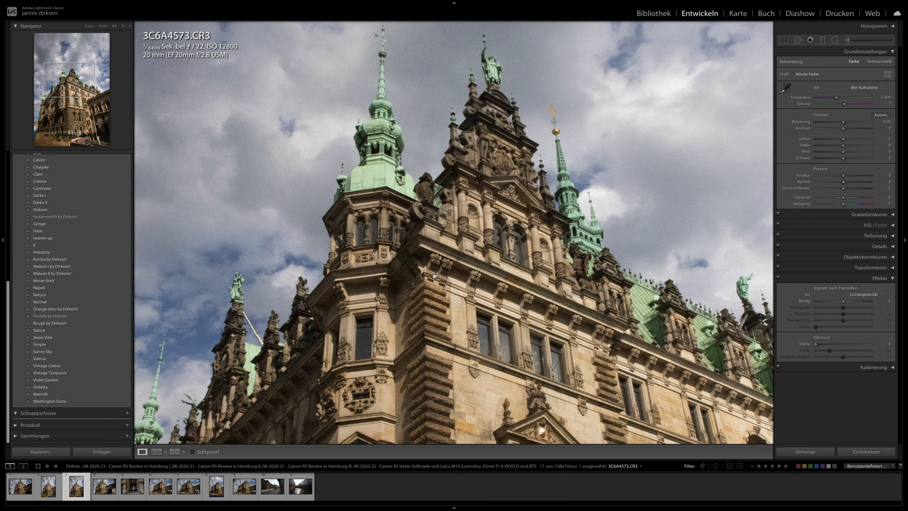
{"action": "scroll", "coordinate": [429, 103], "scroll_direction": "down", "scroll_amount": 10}
{"action": "key", "text": "Right"}
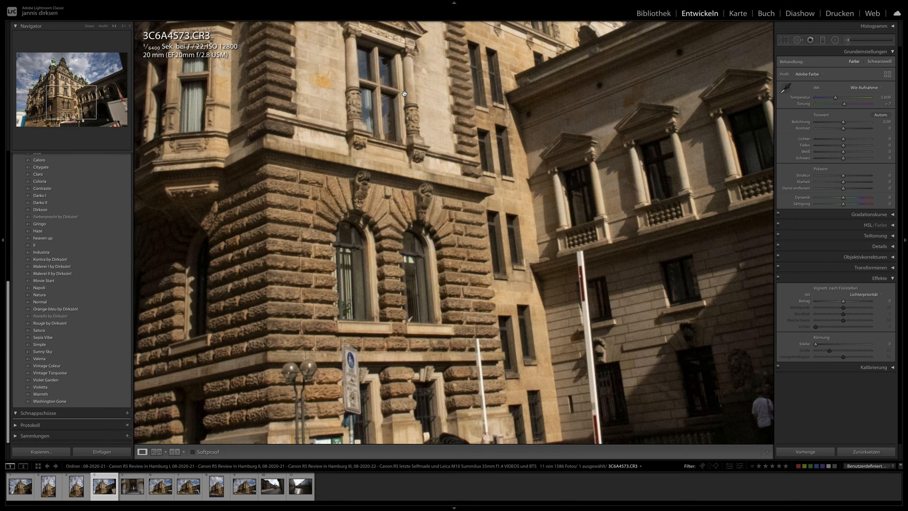
{"action": "key", "text": "Right"}
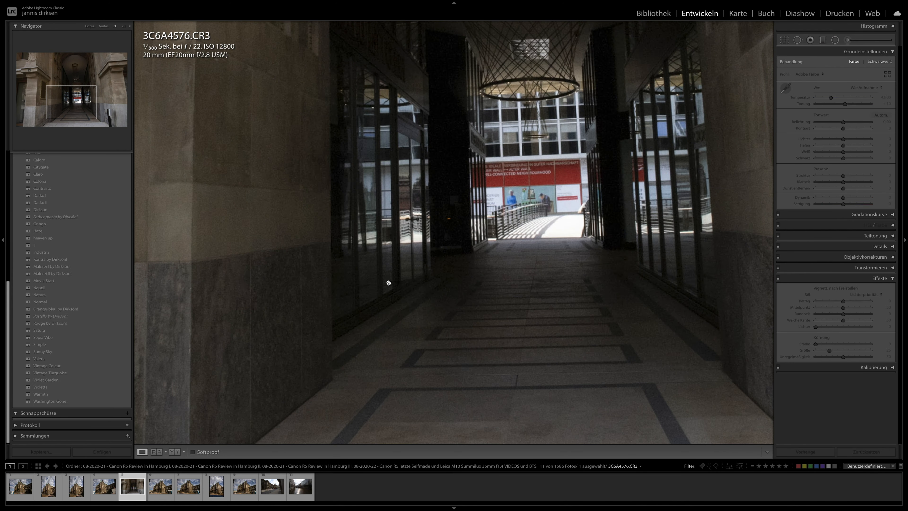
{"action": "left_click", "coordinate": [391, 278]}
{"action": "key", "text": "Right"}
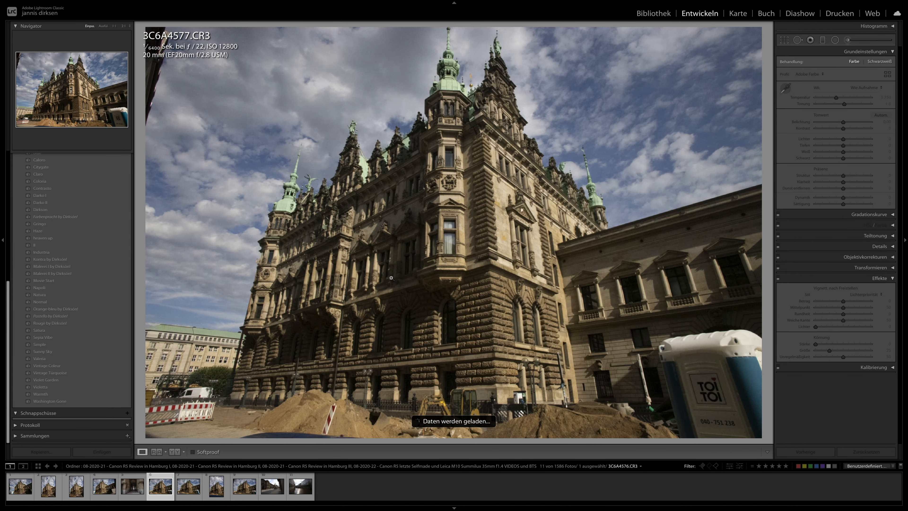
- Examine the facade, rooftop towers and stonework of 3C6A4577 at 1:1, and return to the full-photo view
{"action": "left_click", "coordinate": [412, 230]}
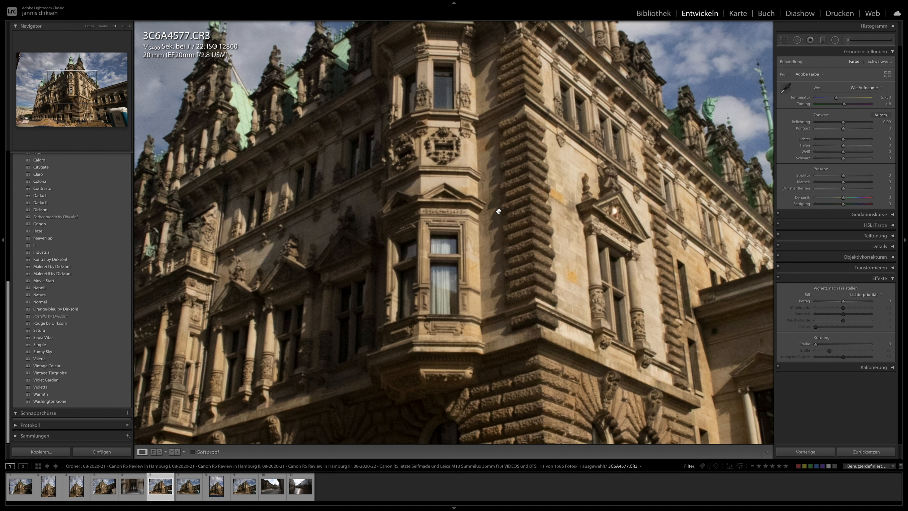
{"action": "left_click_drag", "start_coordinate": [293, 259], "coordinate": [489, 318]}
{"action": "left_click_drag", "start_coordinate": [636, 175], "coordinate": [407, 294]}
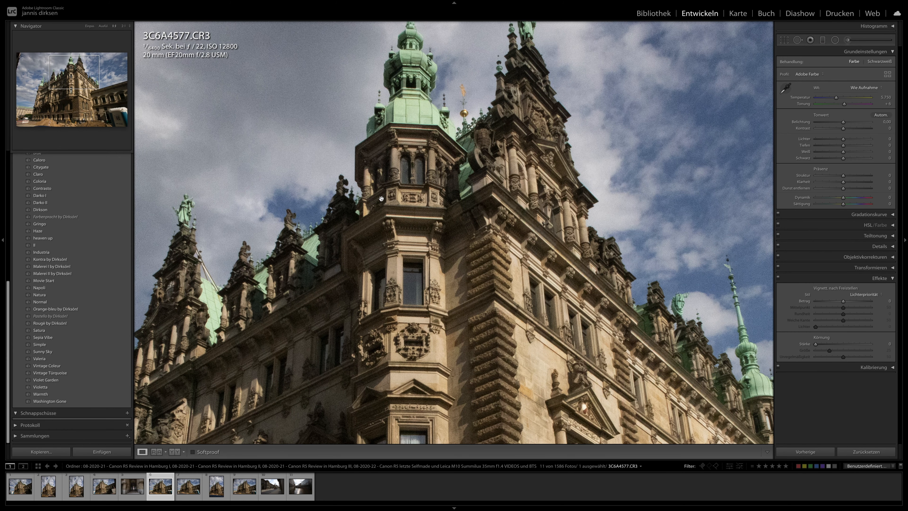
{"action": "left_click_drag", "start_coordinate": [441, 204], "coordinate": [440, 125]}
{"action": "left_click_drag", "start_coordinate": [286, 294], "coordinate": [435, 255]}
{"action": "left_click_drag", "start_coordinate": [351, 262], "coordinate": [342, 141]}
{"action": "left_click", "coordinate": [435, 235]}
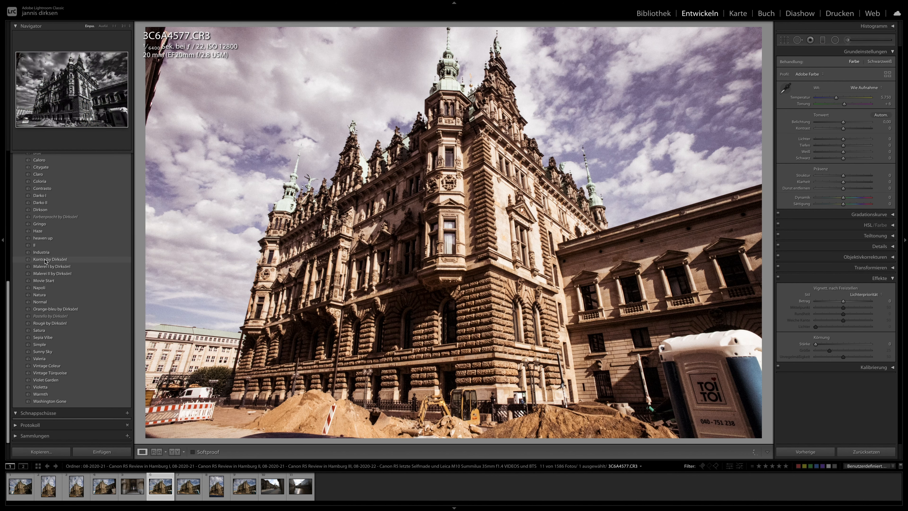
- Apply the Malerei I preset to 3C6A4577 and set its exposure to −0.30
{"action": "left_click", "coordinate": [45, 259]}
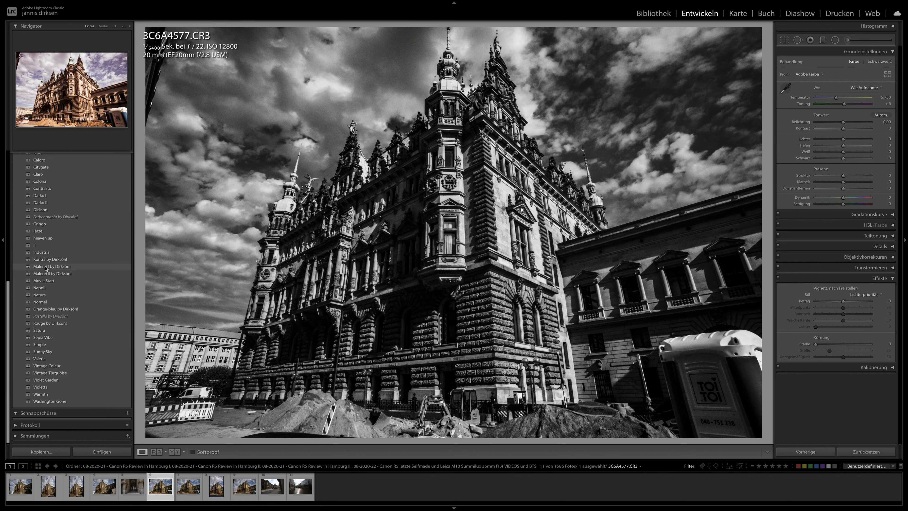
{"action": "left_click", "coordinate": [45, 267]}
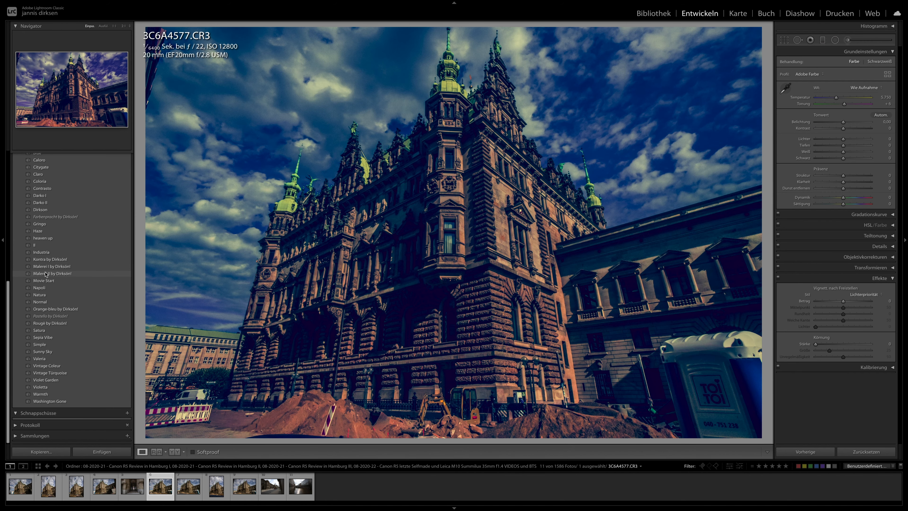
{"action": "left_click", "coordinate": [46, 274]}
{"action": "left_click", "coordinate": [49, 267]}
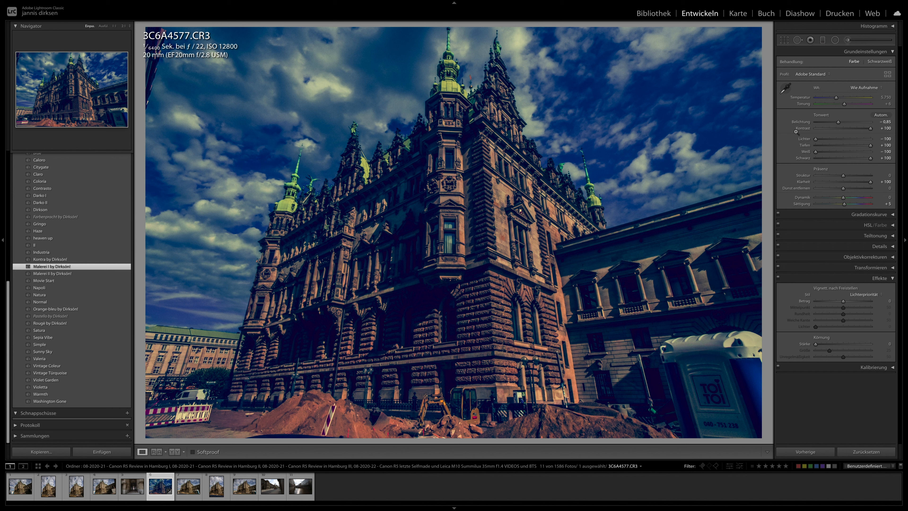
{"action": "left_click_drag", "start_coordinate": [838, 122], "coordinate": [842, 125]}
- Synchronise the develop settings of 3C6A4577 to all the ISO 12800 photos
{"action": "key", "text": "ctrl+a"}
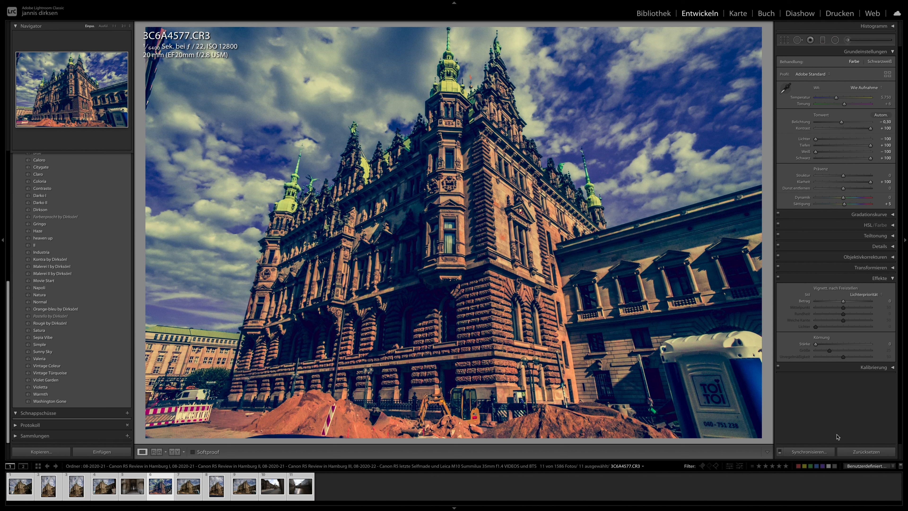
{"action": "left_click", "coordinate": [818, 452]}
{"action": "key", "text": "Return"}
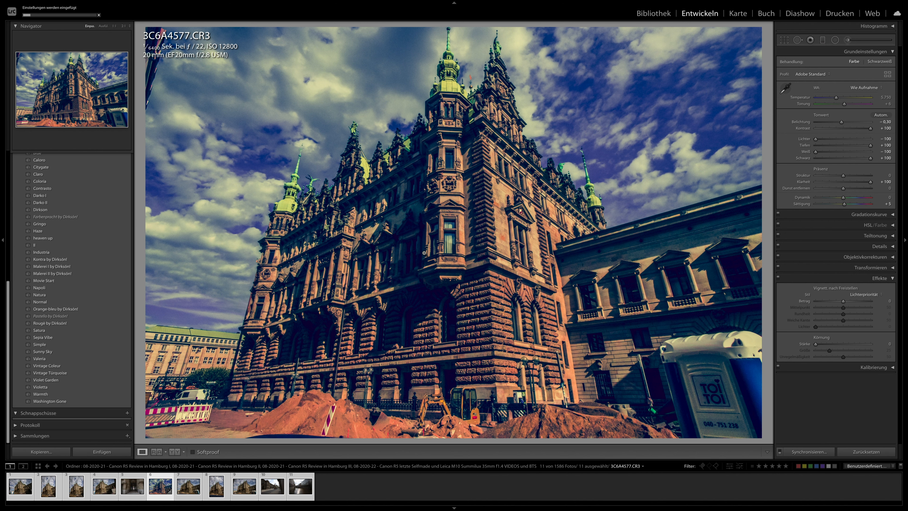
- Set the exposure of the first photo, 3C6A4570, to +0.10 and straighten its crop
{"action": "left_click", "coordinate": [19, 492]}
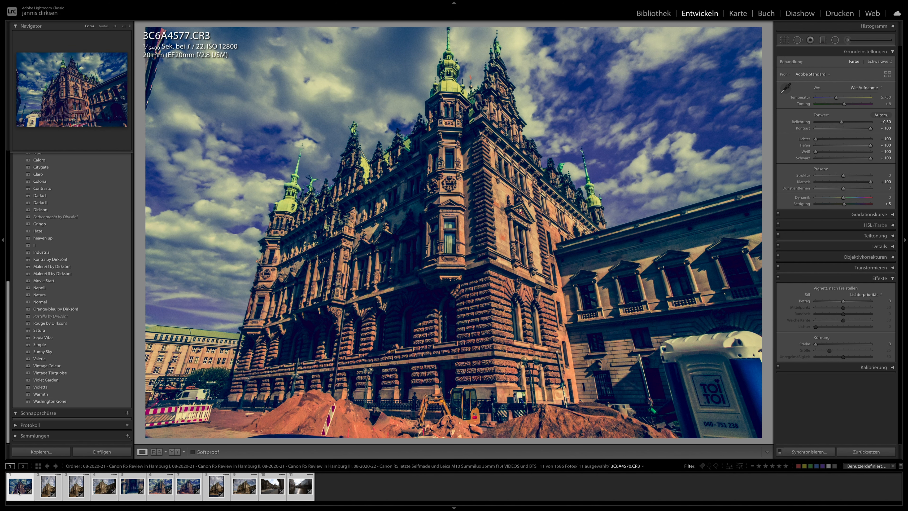
{"action": "left_click_drag", "start_coordinate": [841, 122], "coordinate": [844, 123]}
{"action": "key", "text": "r"}
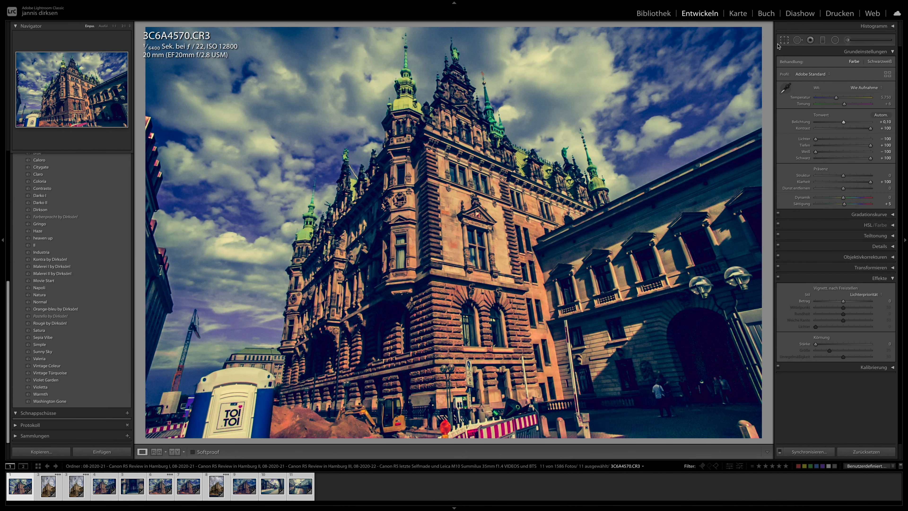
{"action": "key", "text": "Return"}
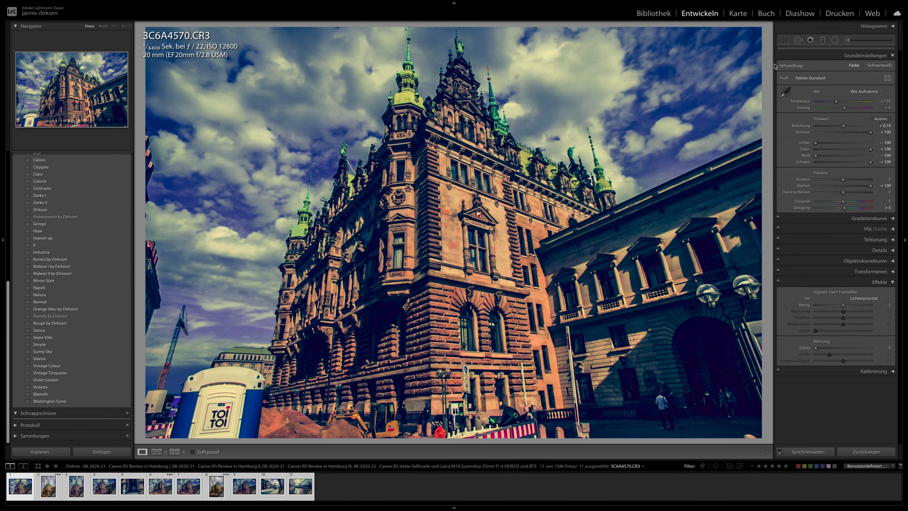
- Examine 3C6A4570 at 1:1, from the rooftop towers down to the excavator and construction barriers at street level
{"action": "left_click", "coordinate": [482, 181]}
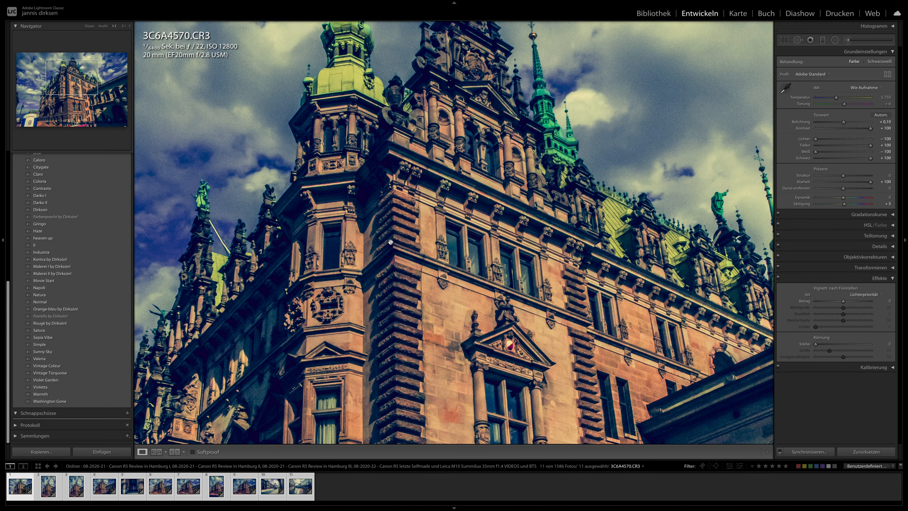
{"action": "key", "text": "i"}
{"action": "left_click_drag", "start_coordinate": [357, 200], "coordinate": [334, 279]}
{"action": "left_click_drag", "start_coordinate": [211, 421], "coordinate": [456, 222]}
{"action": "left_click_drag", "start_coordinate": [447, 315], "coordinate": [414, 80]}
{"action": "left_click_drag", "start_coordinate": [410, 263], "coordinate": [327, 133]}
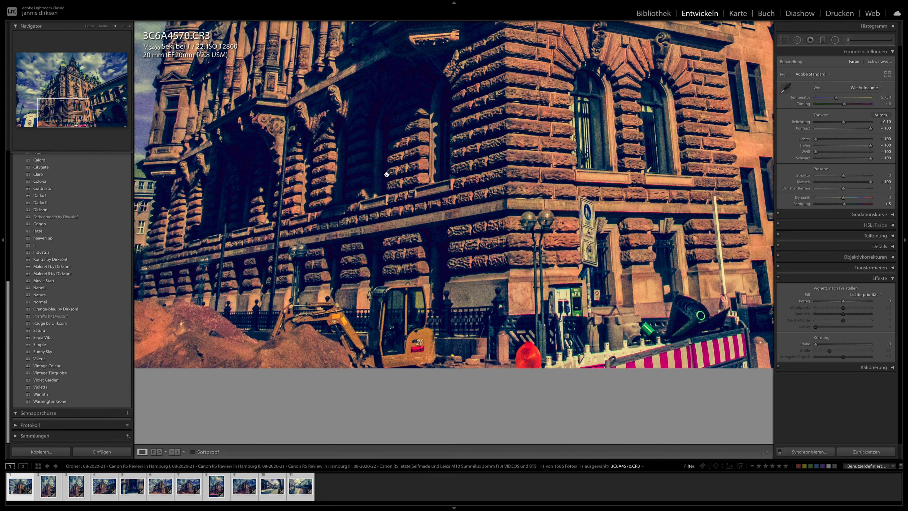
- Browse the synchronised ISO 12800 photos at full size from 3C6A4572 to the canal shot 3C6A4592
{"action": "key", "text": "Right"}
{"action": "left_click", "coordinate": [270, 377]}
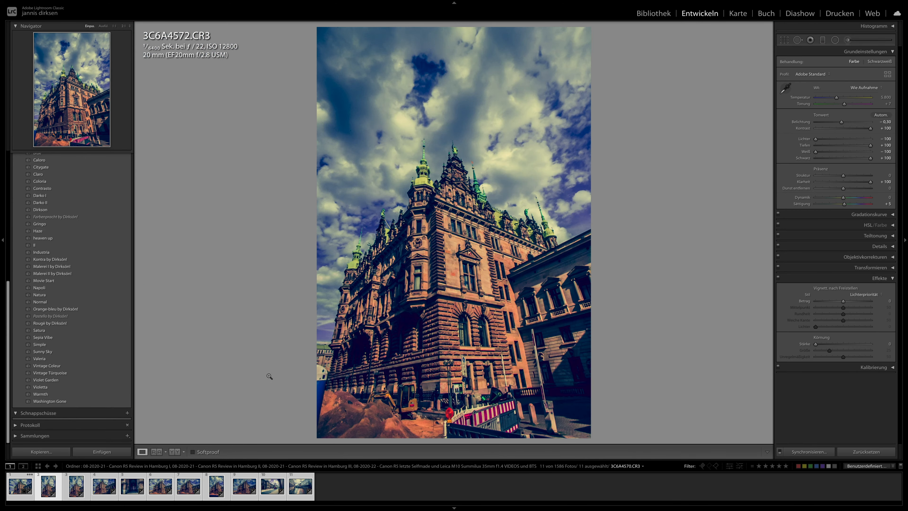
{"action": "key", "text": "Right"}
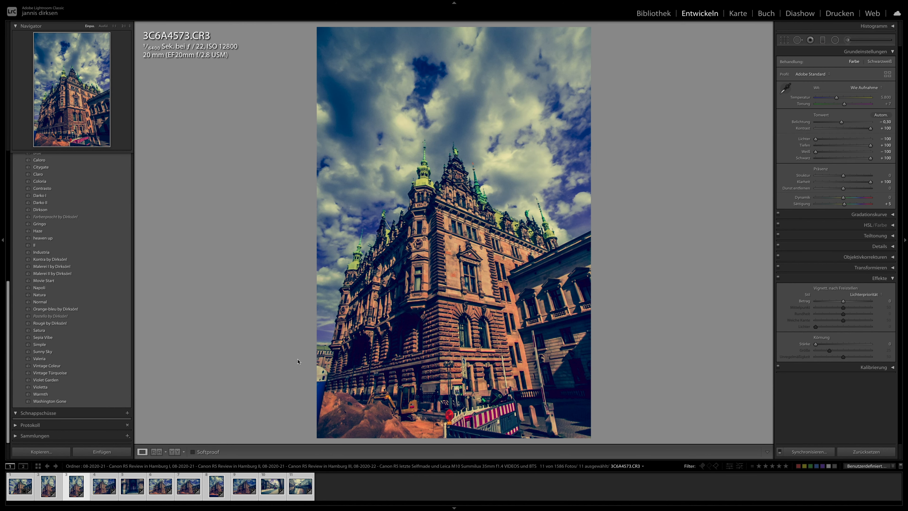
{"action": "key", "text": "Right"}
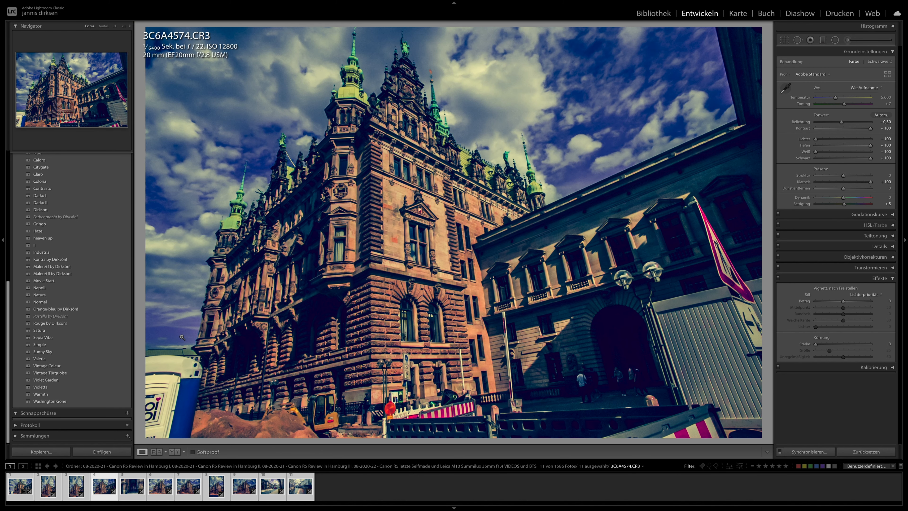
{"action": "key", "text": "Right"}
{"action": "key", "text": "Right"}
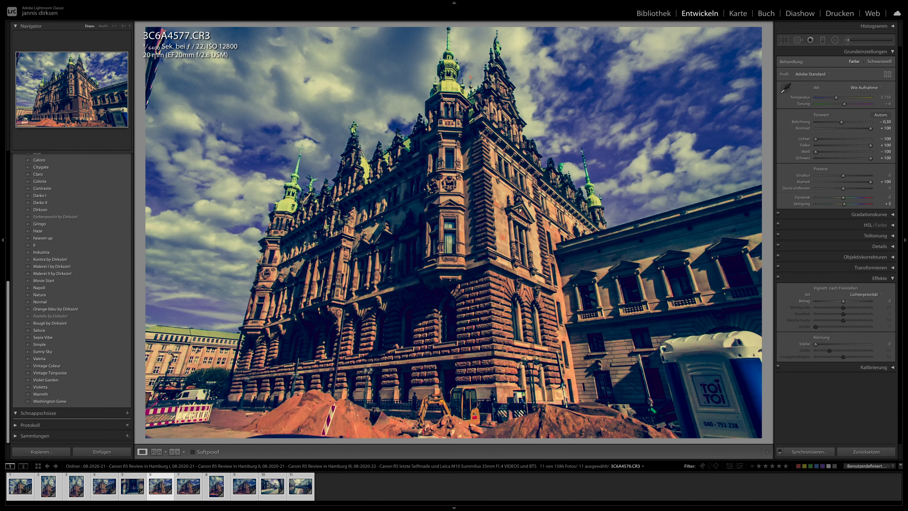
{"action": "key", "text": "Right"}
{"action": "key", "text": "Right"}
{"action": "key", "text": "Right"}
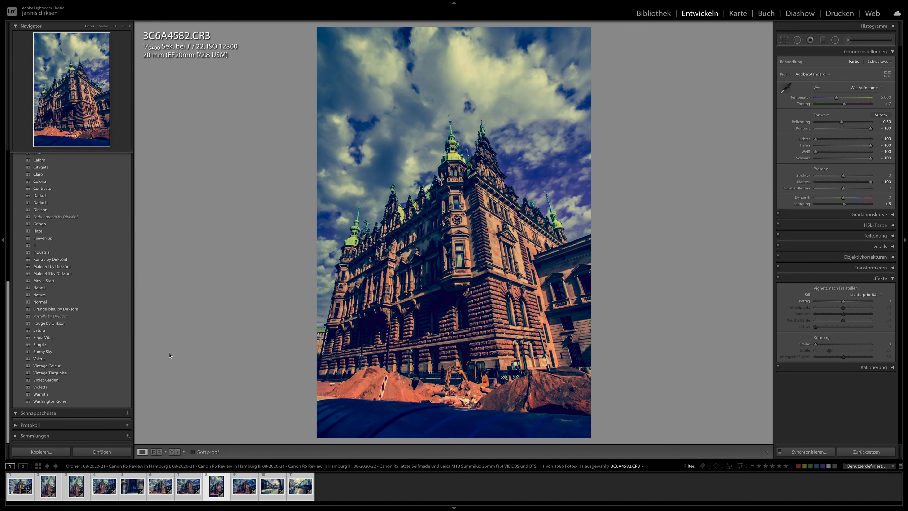
{"action": "key", "text": "Right"}
{"action": "key", "text": "Right"}
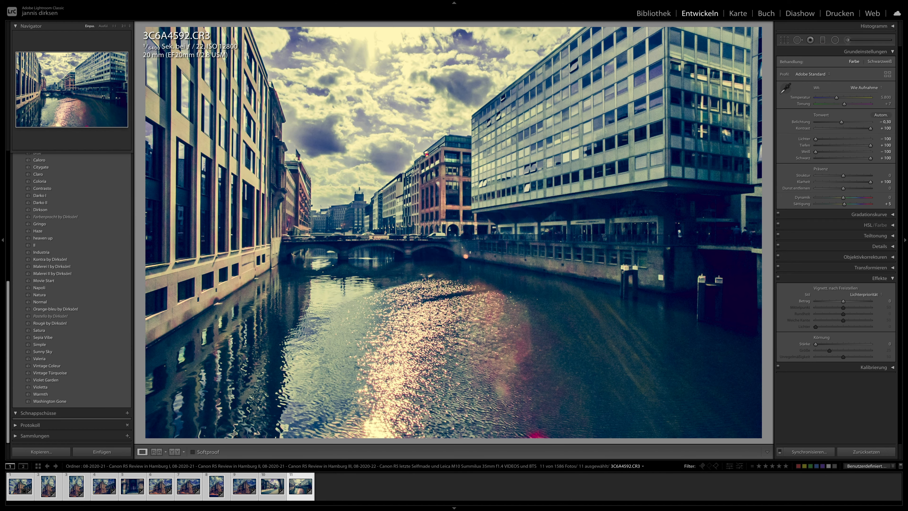
- Examine the buildings, bridge and water of 3C6A4592 at 1:1, and look at building shot 3C6A4587 up close and in full
{"action": "left_click", "coordinate": [272, 258]}
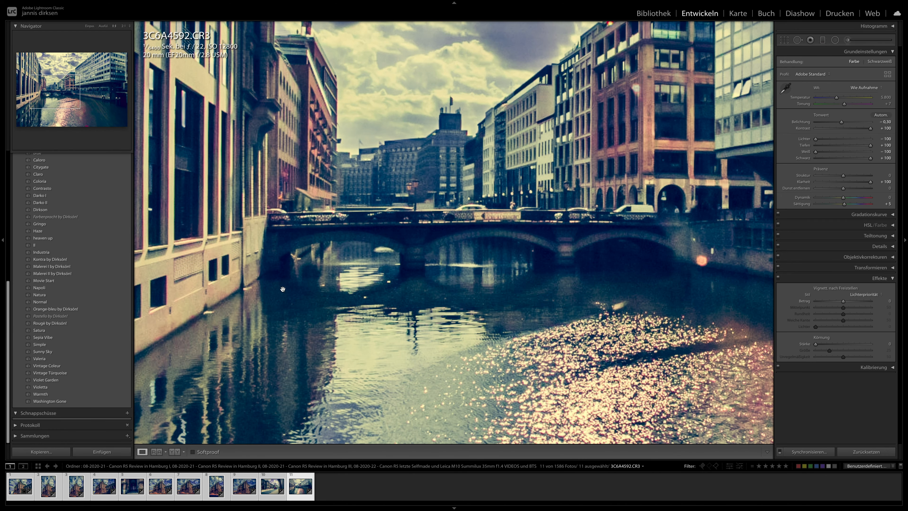
{"action": "left_click_drag", "start_coordinate": [370, 242], "coordinate": [423, 345]}
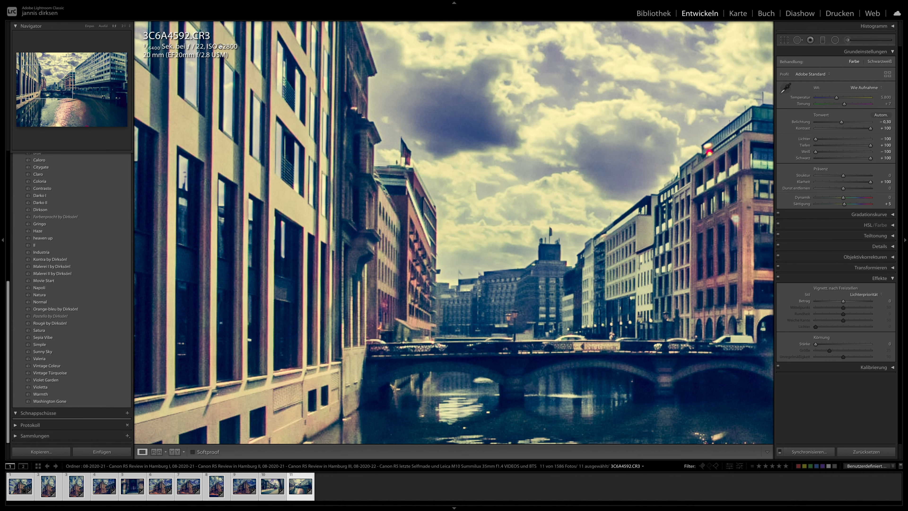
{"action": "left_click_drag", "start_coordinate": [393, 254], "coordinate": [264, 132]}
{"action": "left_click_drag", "start_coordinate": [501, 238], "coordinate": [393, 278]}
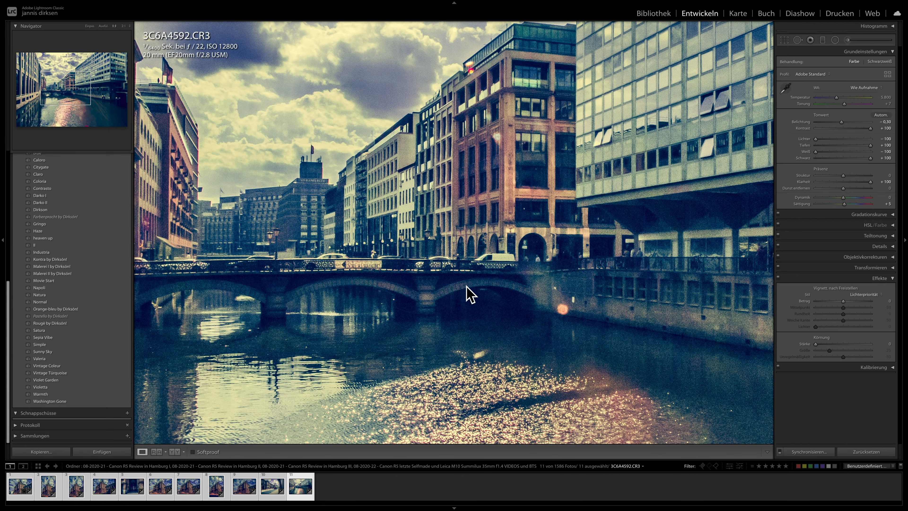
{"action": "left_click_drag", "start_coordinate": [411, 192], "coordinate": [426, 214]}
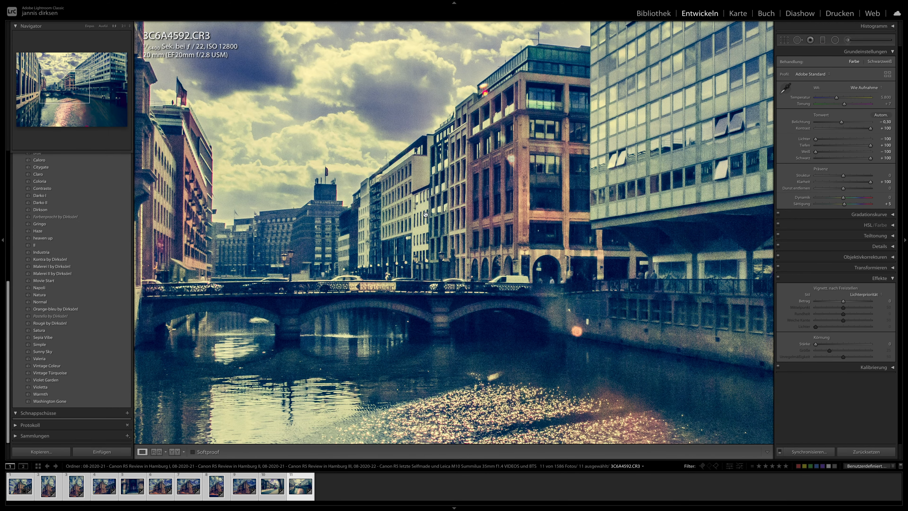
{"action": "left_click", "coordinate": [243, 494]}
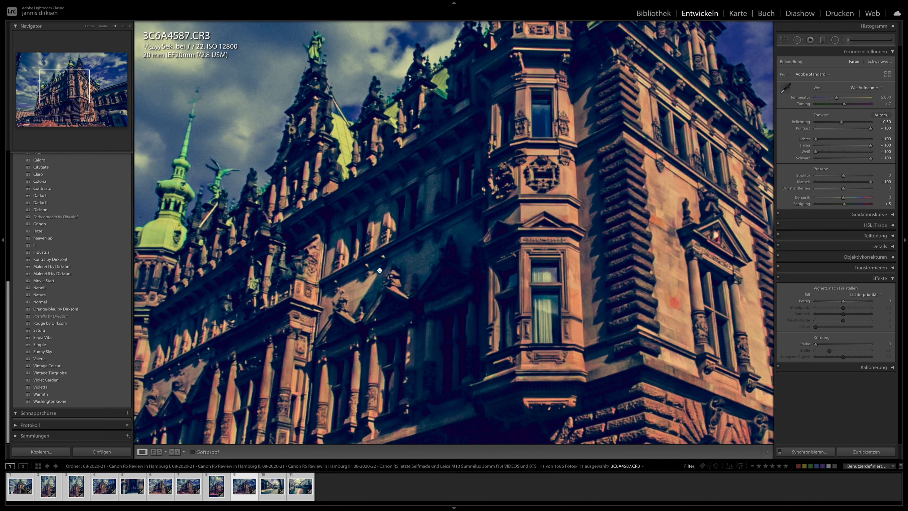
{"action": "left_click", "coordinate": [599, 259]}
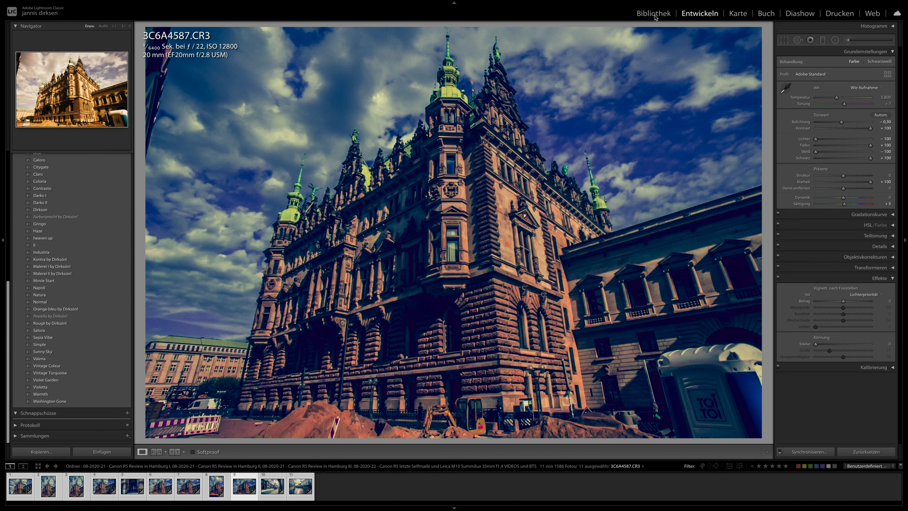
- Change the library filter to ISO 25600 and apply the Valeria preset to the boom-lift street photo 3C6A4556
{"action": "left_click", "coordinate": [654, 14]}
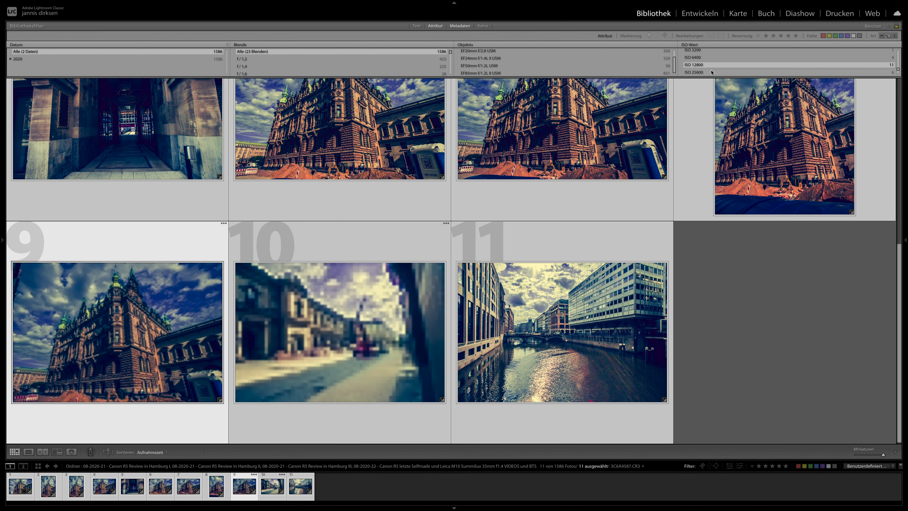
{"action": "left_click", "coordinate": [711, 73]}
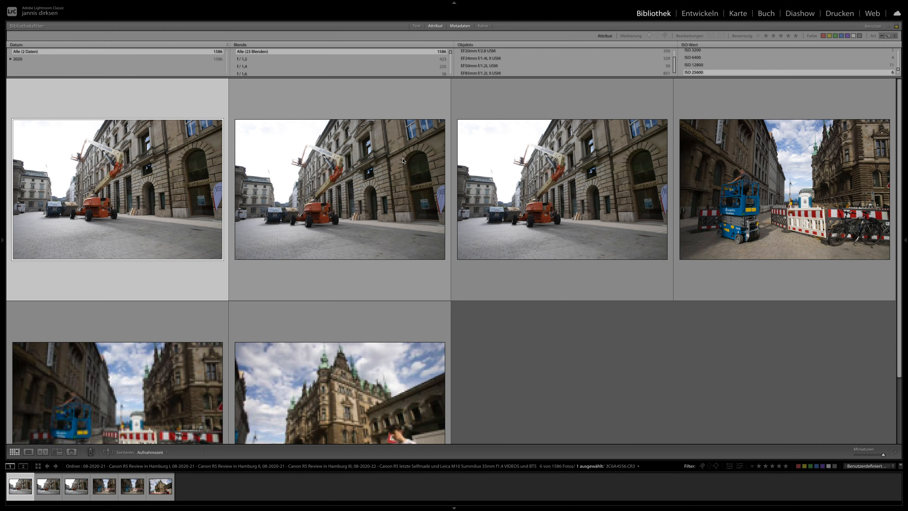
{"action": "left_click", "coordinate": [700, 13]}
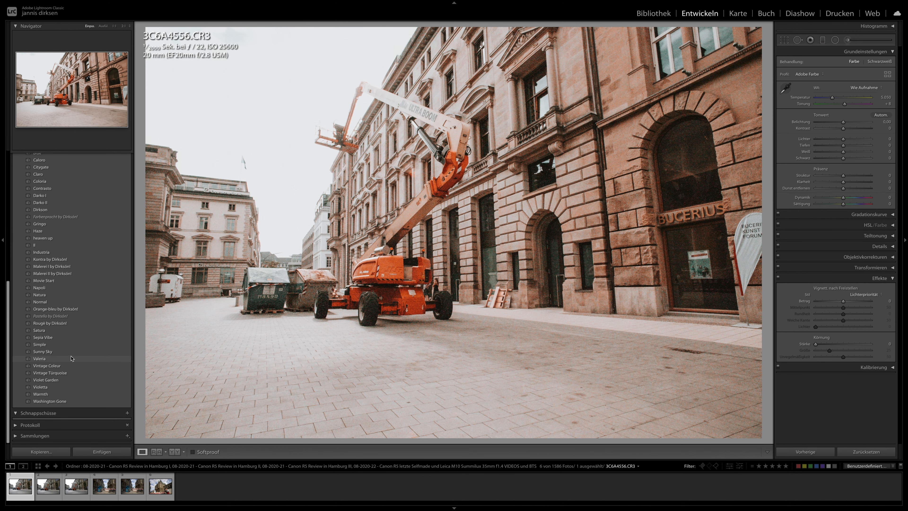
{"action": "left_click", "coordinate": [72, 358]}
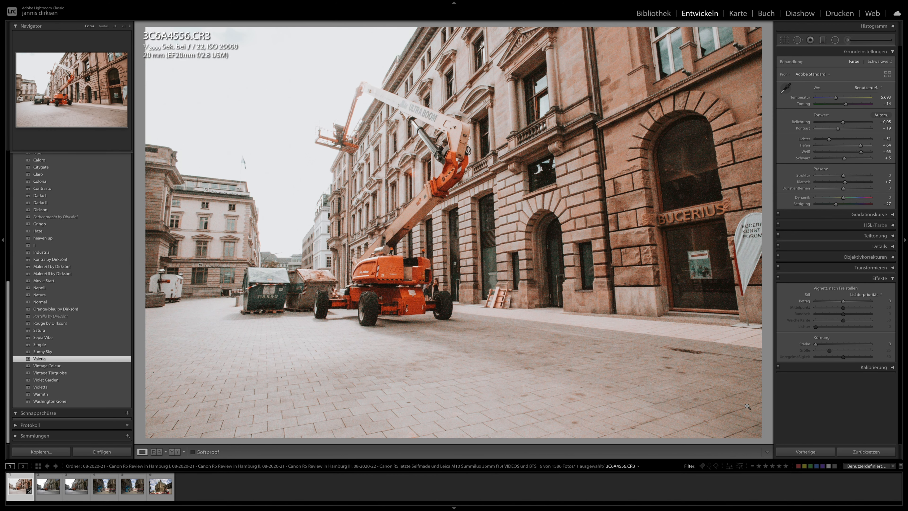
- Synchronise 3C6A4556's develop settings across all six ISO 25600 photos
{"action": "key", "text": "super+a"}
{"action": "left_click", "coordinate": [801, 454]}
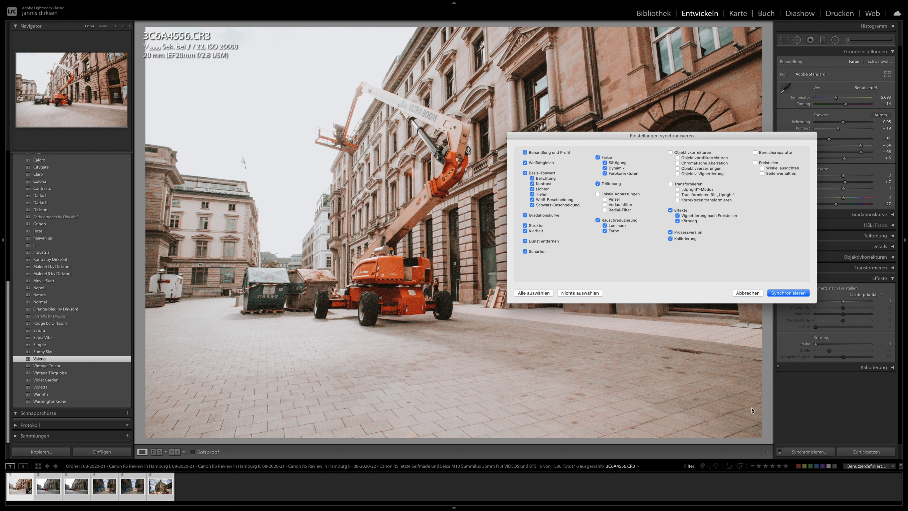
{"action": "key", "text": "Return"}
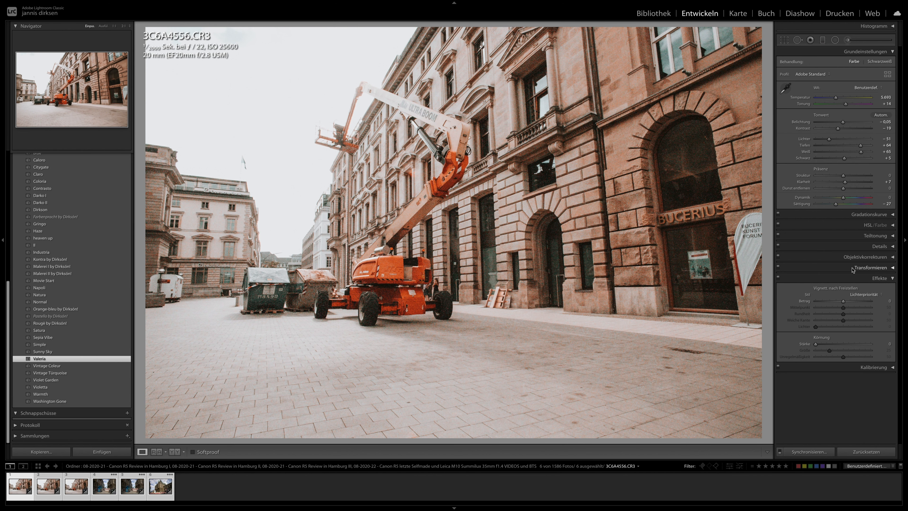
- Try luminance noise reduction of 41 on 3C6A4556, inspect the Bucerius facade at 1:1, and reset the luminance value
{"action": "left_click", "coordinate": [846, 250]}
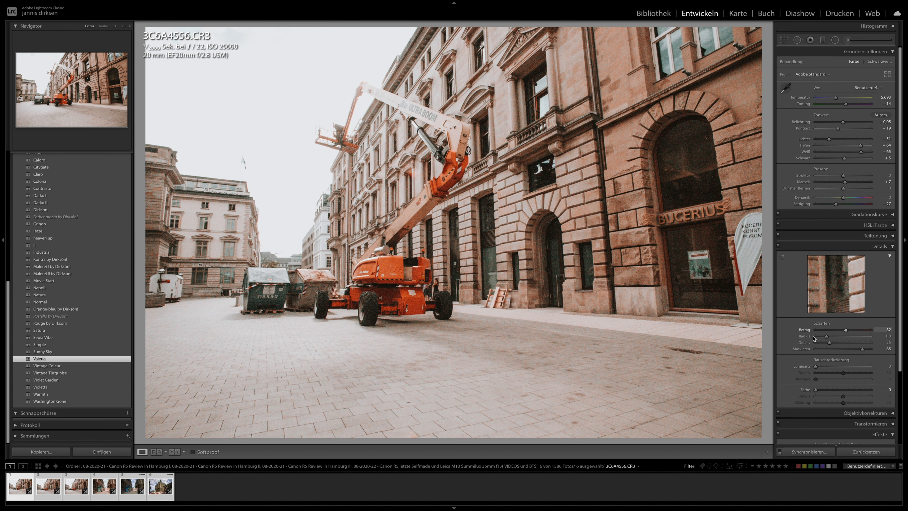
{"action": "left_click_drag", "start_coordinate": [688, 169], "coordinate": [554, 222]}
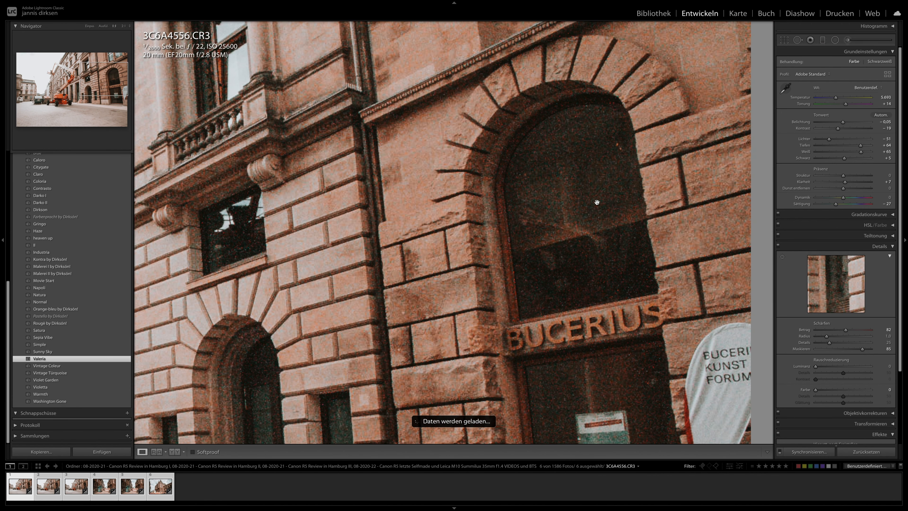
{"action": "left_click", "coordinate": [830, 367]}
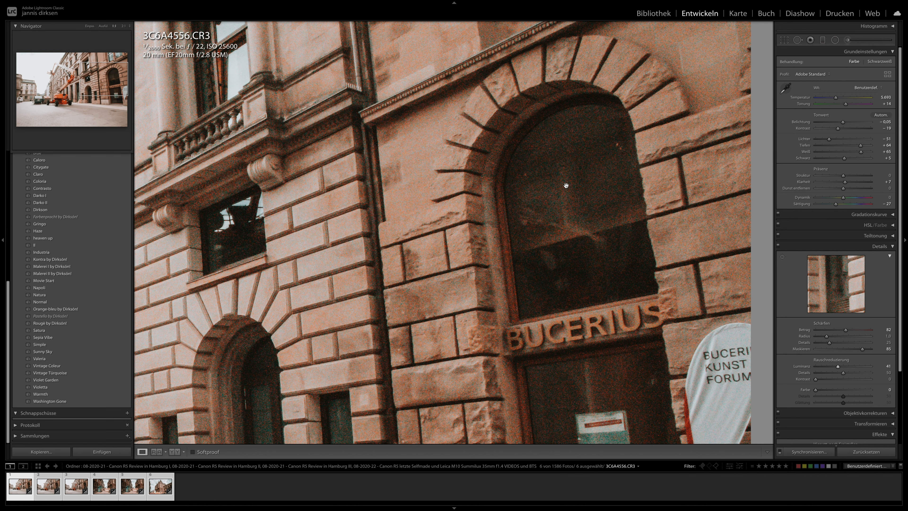
{"action": "left_click_drag", "start_coordinate": [732, 370], "coordinate": [635, 330]}
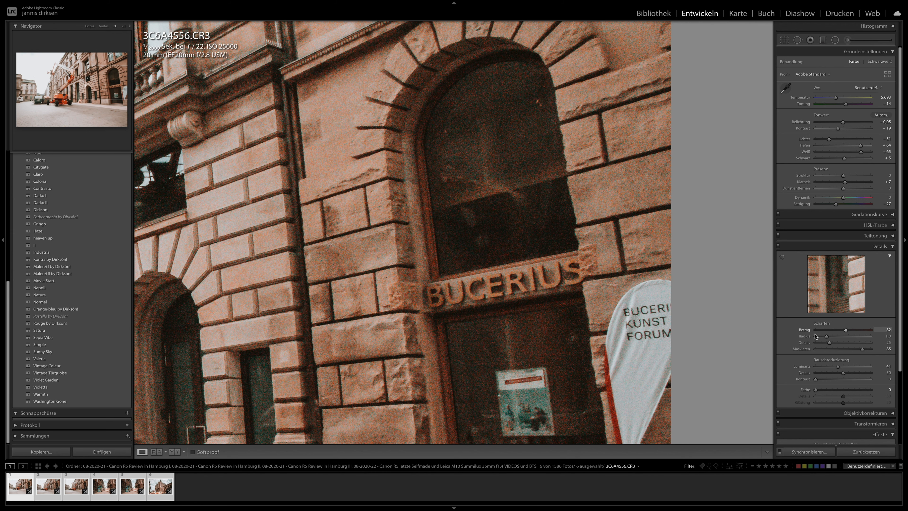
{"action": "double_click", "coordinate": [822, 367]}
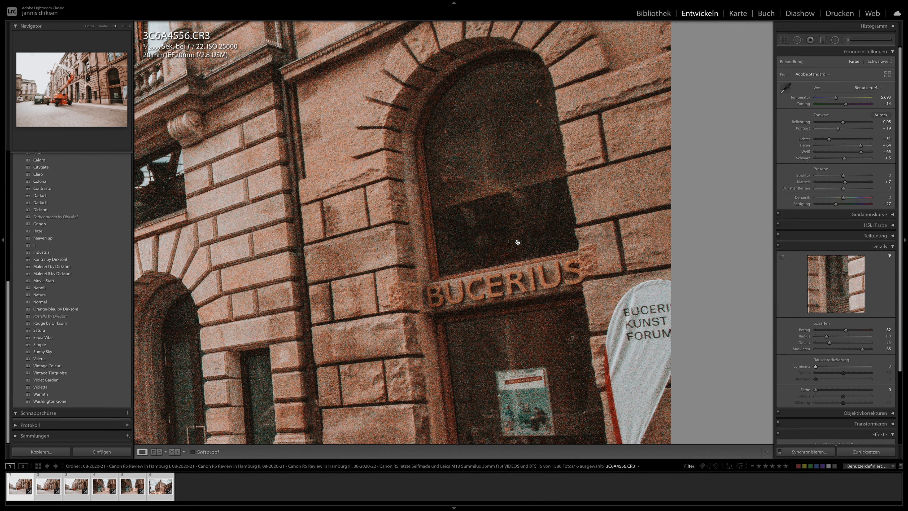
{"action": "left_click", "coordinate": [473, 240]}
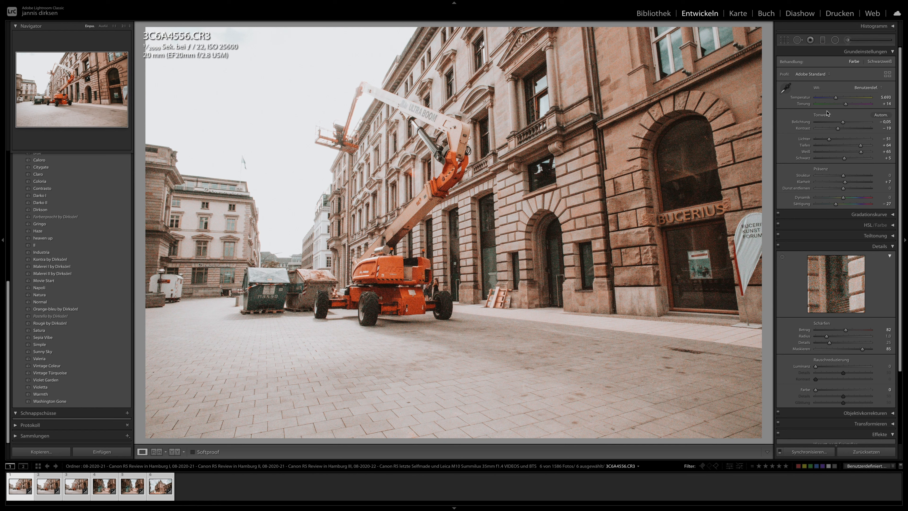
- Set 3C6A4556's exposure to -0.85, contrast to -10, highlights to -88 and whites to +66, and straighten it by 0.49 degrees
{"action": "left_click_drag", "start_coordinate": [843, 122], "coordinate": [838, 122]}
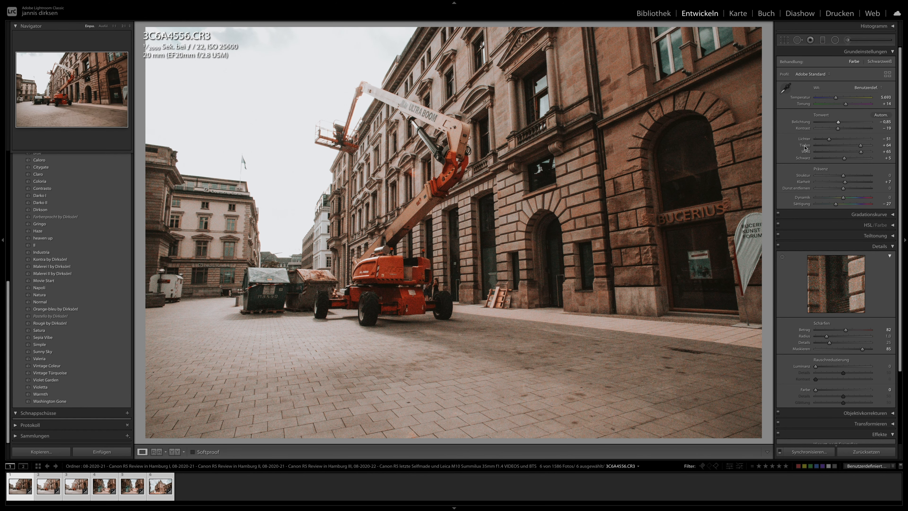
{"action": "mouse_move", "coordinate": [829, 139]}
{"action": "left_mouse_down"}
{"action": "mouse_move", "coordinate": [819, 143]}
{"action": "mouse_move", "coordinate": [865, 151]}
{"action": "mouse_move", "coordinate": [840, 130]}
{"action": "left_mouse_up"}
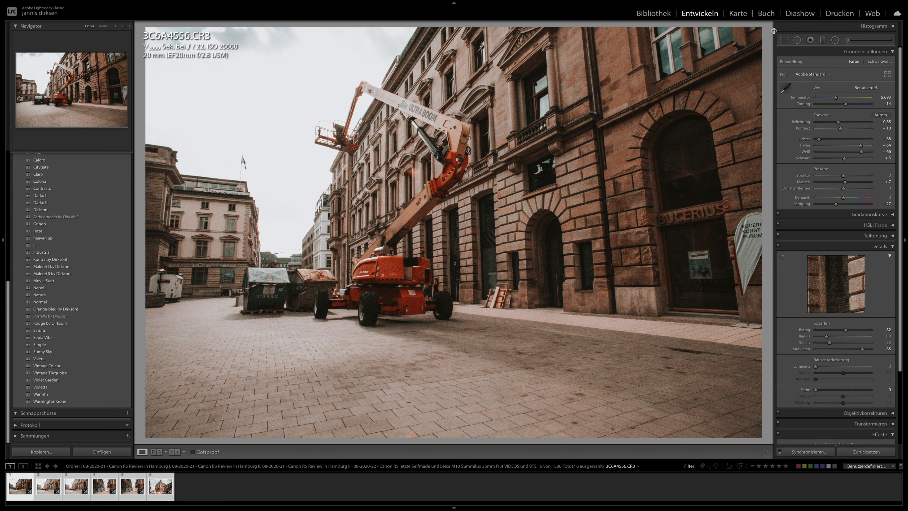
{"action": "left_click", "coordinate": [788, 41]}
{"action": "left_click_drag", "start_coordinate": [770, 54], "coordinate": [769, 57]}
{"action": "key", "text": "Return"}
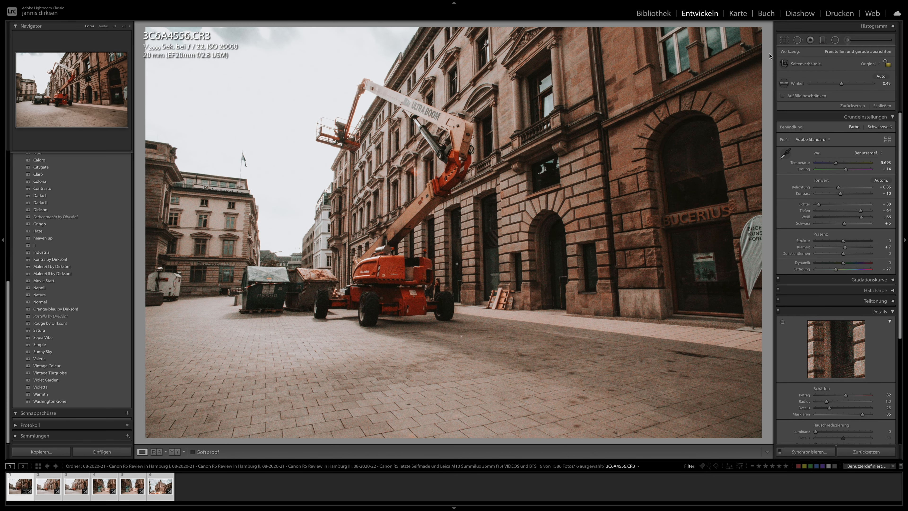
- Straighten 3C6A4557 by 1.36 degrees and set its exposure to -0.15, highlights to -89 and temperature to 6385
{"action": "key", "text": "Right"}
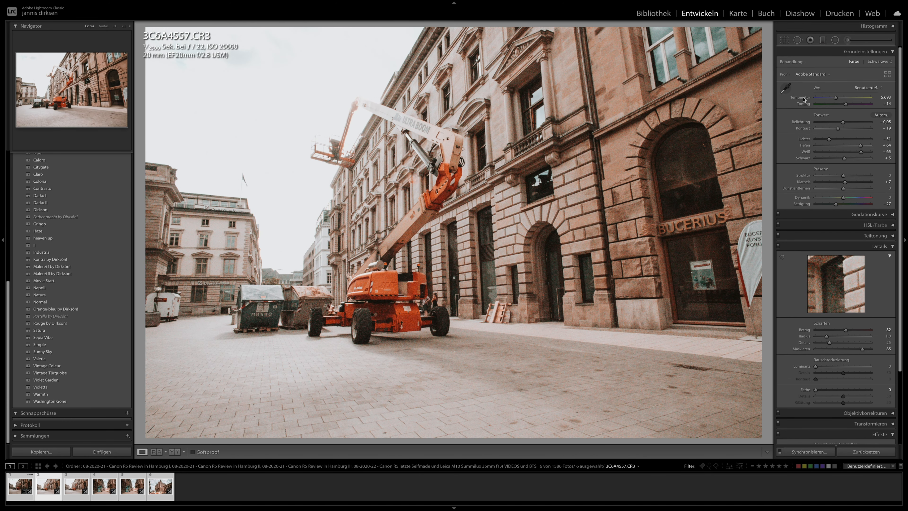
{"action": "left_click_drag", "start_coordinate": [843, 122], "coordinate": [841, 122]}
{"action": "left_click", "coordinate": [784, 40]}
{"action": "left_click_drag", "start_coordinate": [761, 48], "coordinate": [770, 57]}
{"action": "key", "text": "Return"}
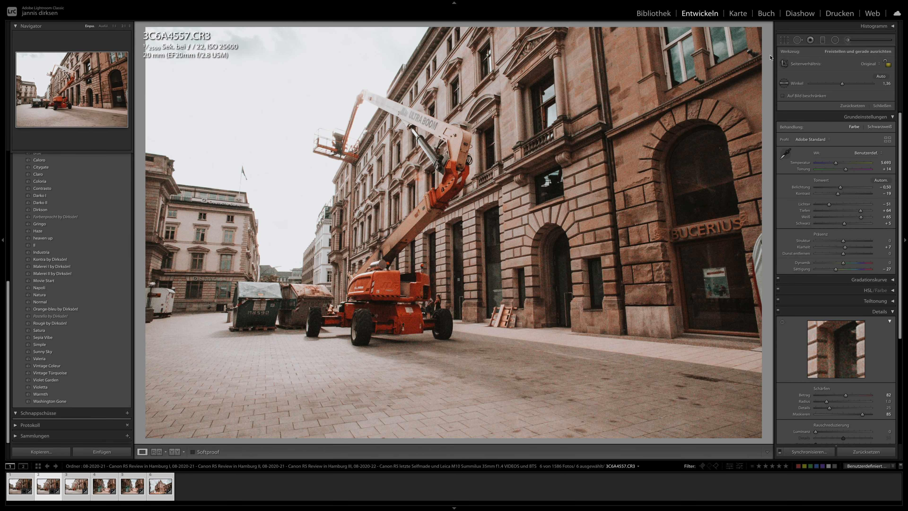
{"action": "left_click_drag", "start_coordinate": [829, 138], "coordinate": [819, 138]}
{"action": "left_click_drag", "start_coordinate": [838, 99], "coordinate": [843, 122]}
- Synchronise 3C6A4557's settings to the four photos following it and browse through them up to 3C6A4566
{"action": "left_click", "coordinate": [21, 486], "text": "super"}
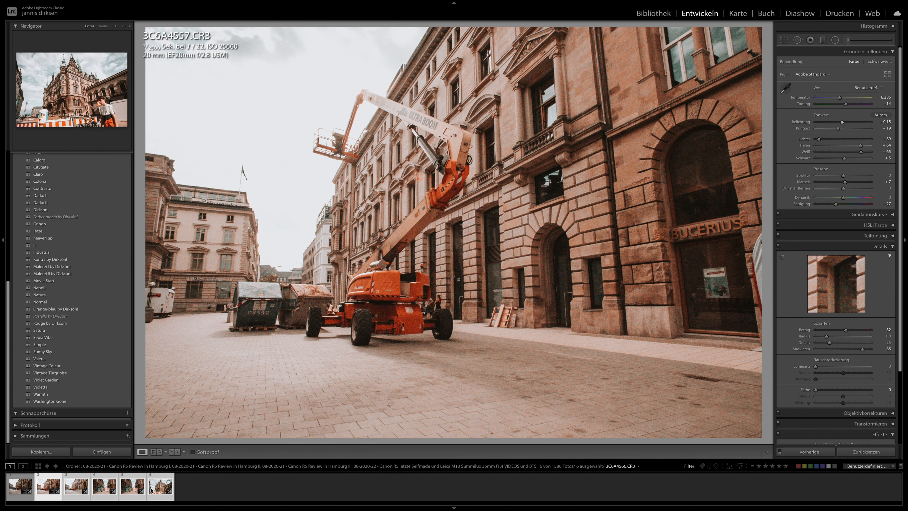
{"action": "left_click", "coordinate": [801, 450]}
{"action": "key", "text": "Return"}
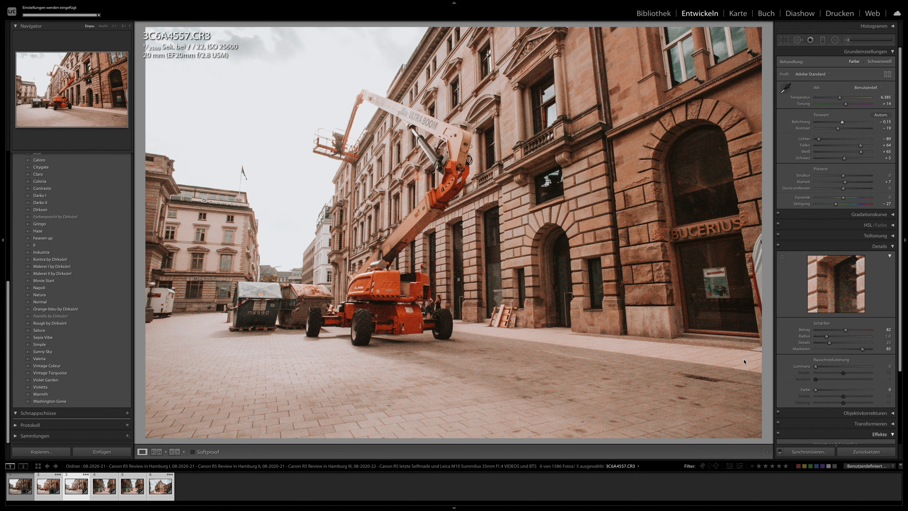
{"action": "key", "text": "Right"}
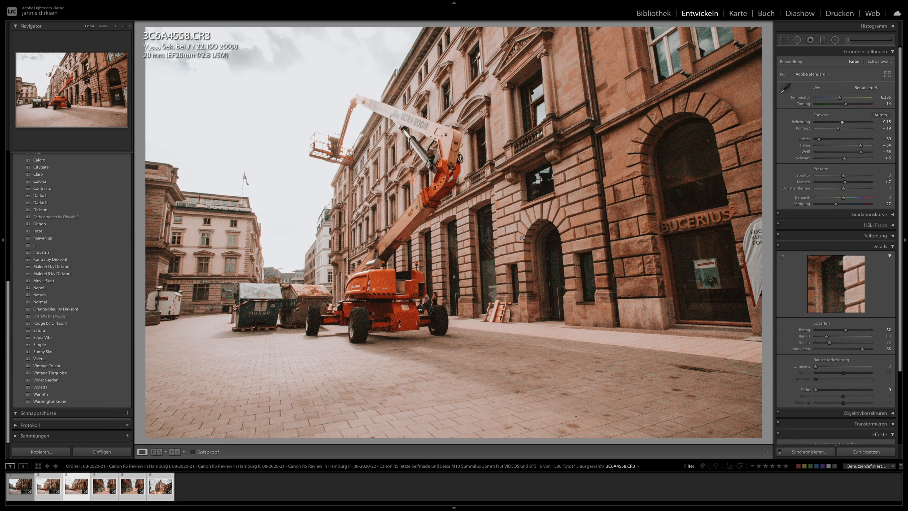
{"action": "key", "text": "Right"}
{"action": "key", "text": "Right"}
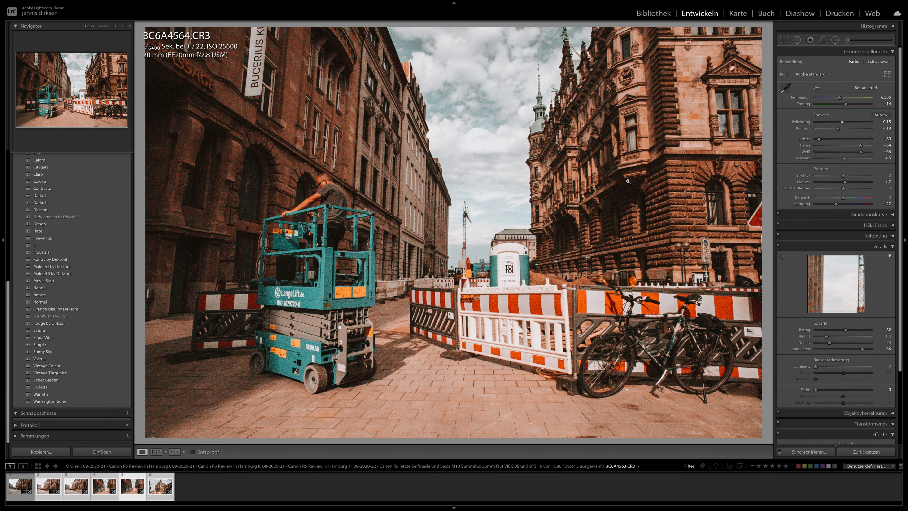
{"action": "key", "text": "Right"}
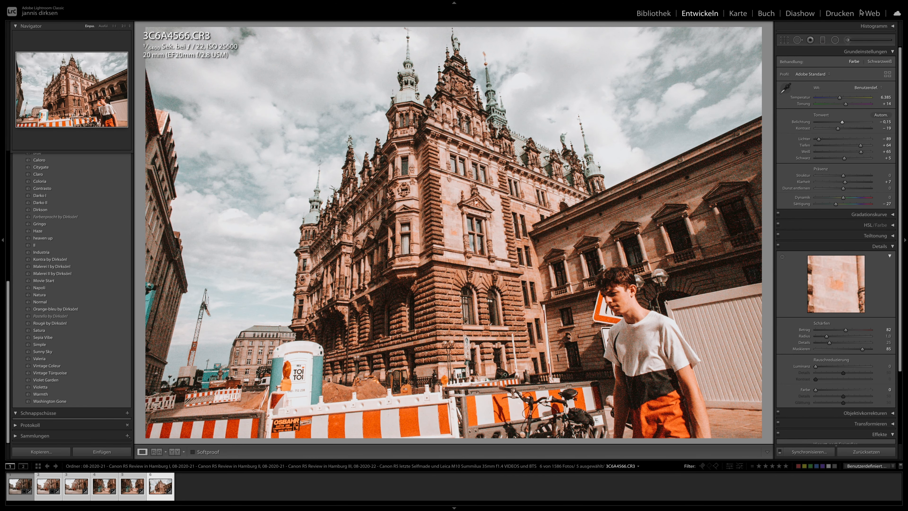
- Try straightening 3C6A4566 with exposure at -0.50, and examine the building and construction site at 1:1
{"action": "left_click", "coordinate": [784, 40]}
{"action": "left_click", "coordinate": [784, 40]}
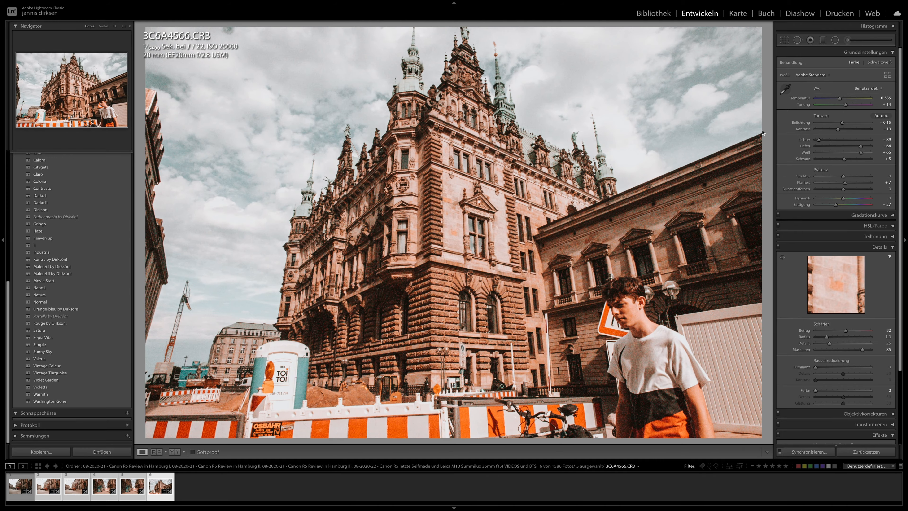
{"action": "left_click_drag", "start_coordinate": [842, 121], "coordinate": [840, 122]}
{"action": "left_click", "coordinate": [411, 298]}
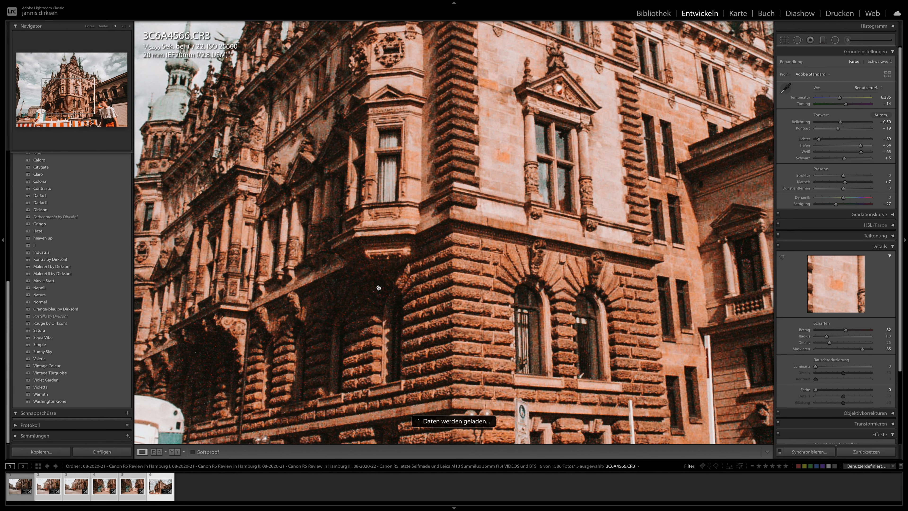
{"action": "left_click_drag", "start_coordinate": [337, 344], "coordinate": [354, 244]}
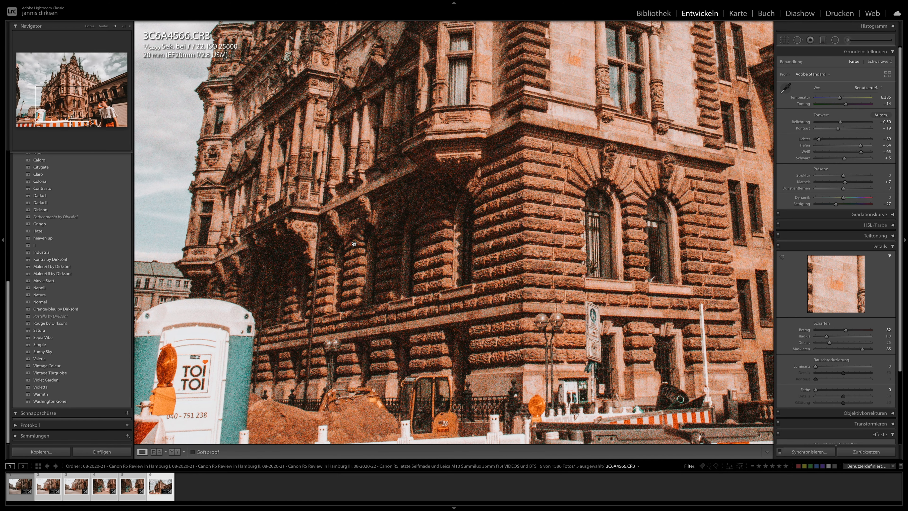
- Reset all develop settings of 3C6A4566 and examine the unedited building up close and in full
{"action": "left_click", "coordinate": [867, 451]}
{"action": "left_click_drag", "start_coordinate": [474, 249], "coordinate": [436, 394]}
{"action": "left_click_drag", "start_coordinate": [437, 229], "coordinate": [340, 358]}
{"action": "left_click_drag", "start_coordinate": [395, 245], "coordinate": [460, 368]}
{"action": "left_click", "coordinate": [473, 301]}
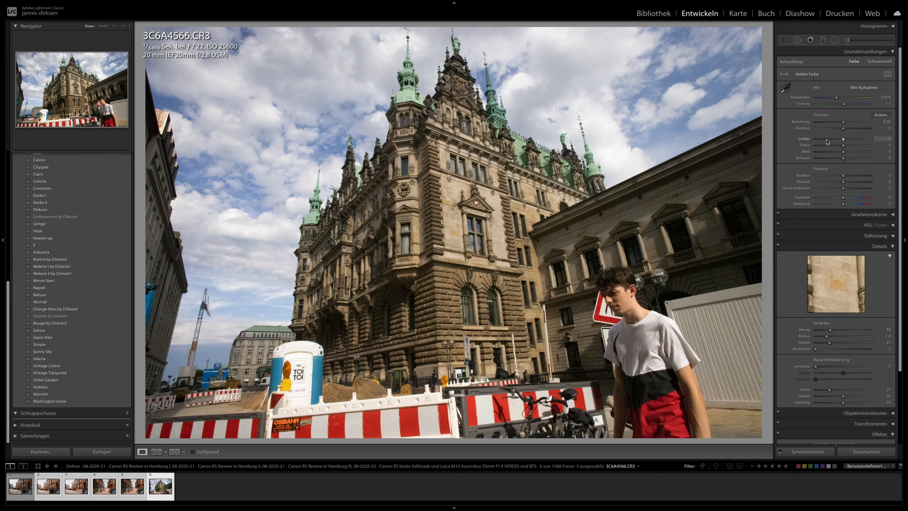
- Set 3C6A4566's highlights to -59, shadows to +73, contrast to +68, exposure to -0.05, temperature to 6147 and whites to -33
{"action": "left_click", "coordinate": [827, 139]}
{"action": "left_click", "coordinate": [863, 145]}
{"action": "left_click", "coordinate": [862, 129]}
{"action": "left_click", "coordinate": [844, 122]}
{"action": "left_click", "coordinate": [839, 98]}
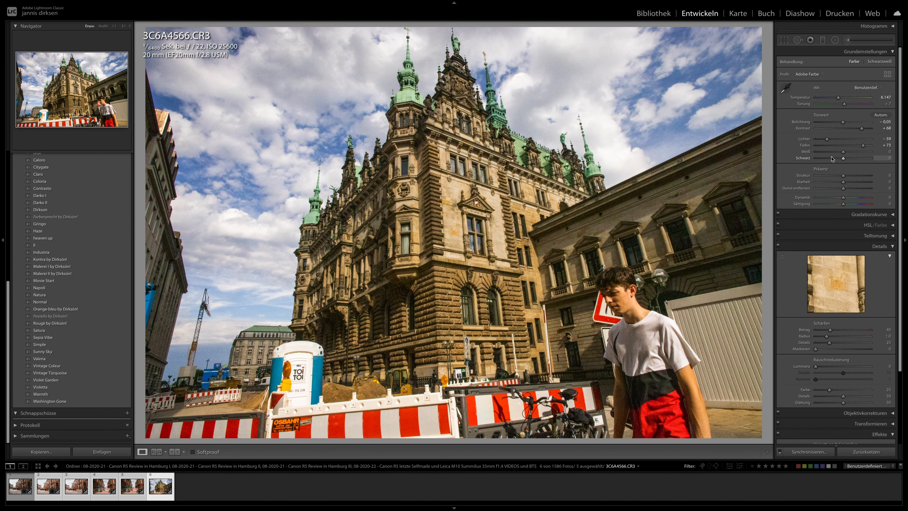
{"action": "left_click", "coordinate": [834, 152]}
- Straighten 3C6A4566 and examine the building's facade and towers at 1:1
{"action": "left_click", "coordinate": [785, 40]}
{"action": "left_click_drag", "start_coordinate": [768, 53], "coordinate": [773, 63]}
{"action": "key", "text": "Return"}
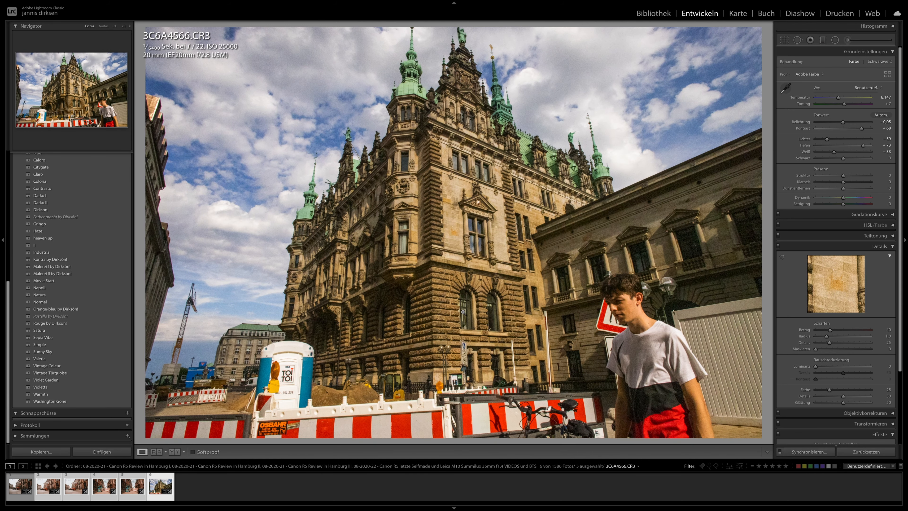
{"action": "left_click_drag", "start_coordinate": [424, 220], "coordinate": [364, 273]}
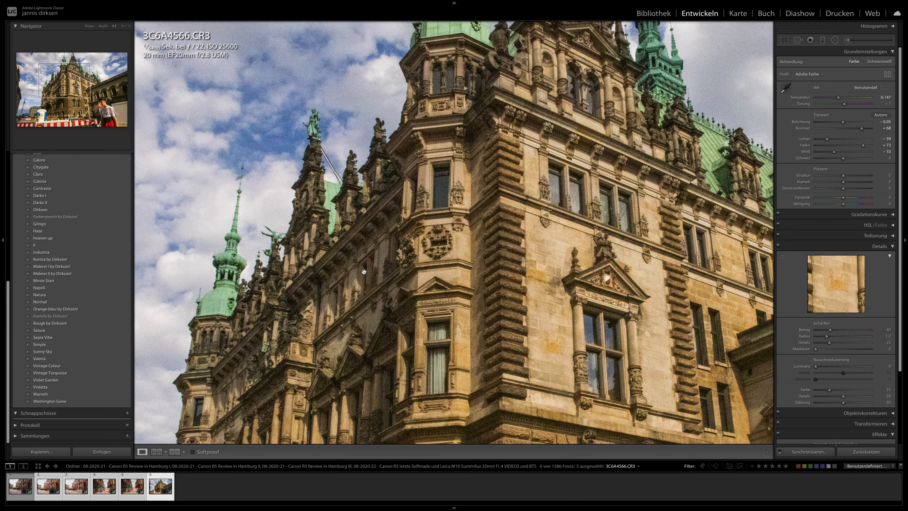
{"action": "left_click", "coordinate": [379, 143]}
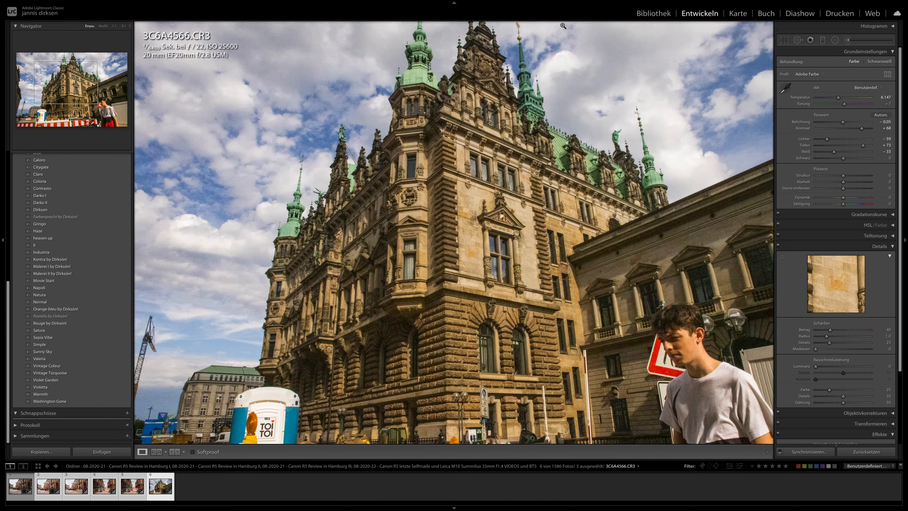
- Change the library filter to ISO 51200, look through the photos and open town hall shot 3C6A4495 for developing
{"action": "left_click", "coordinate": [645, 17]}
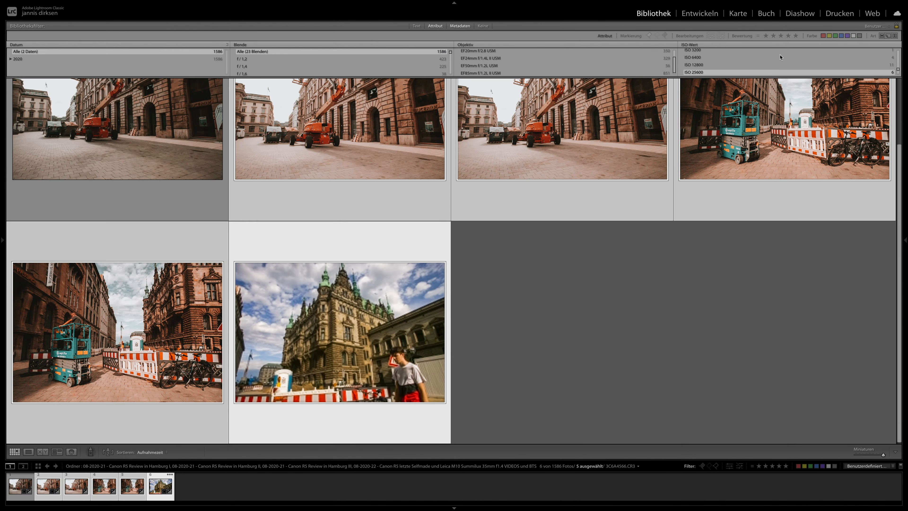
{"action": "scroll", "coordinate": [735, 63], "scroll_direction": "down", "scroll_amount": 1}
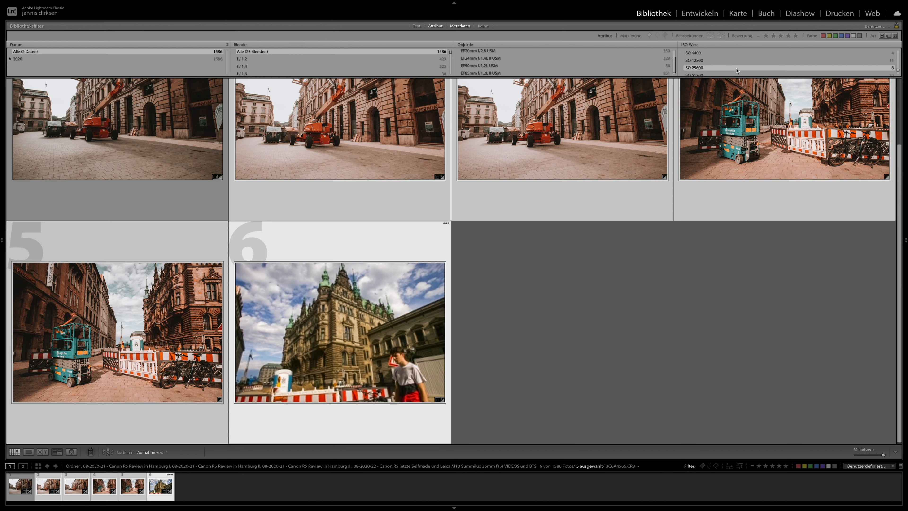
{"action": "left_click", "coordinate": [723, 72]}
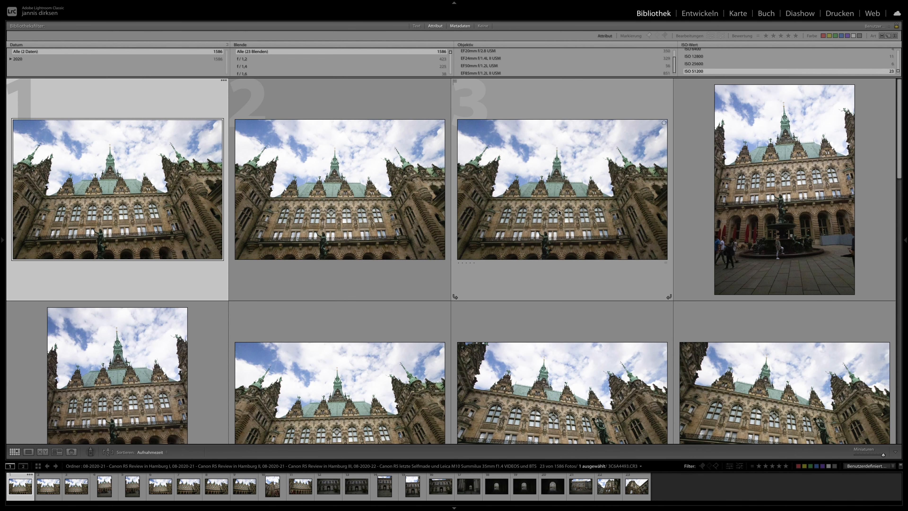
{"action": "scroll", "coordinate": [557, 252], "scroll_direction": "down", "scroll_amount": 5}
{"action": "scroll", "coordinate": [557, 251], "scroll_direction": "down", "scroll_amount": 6}
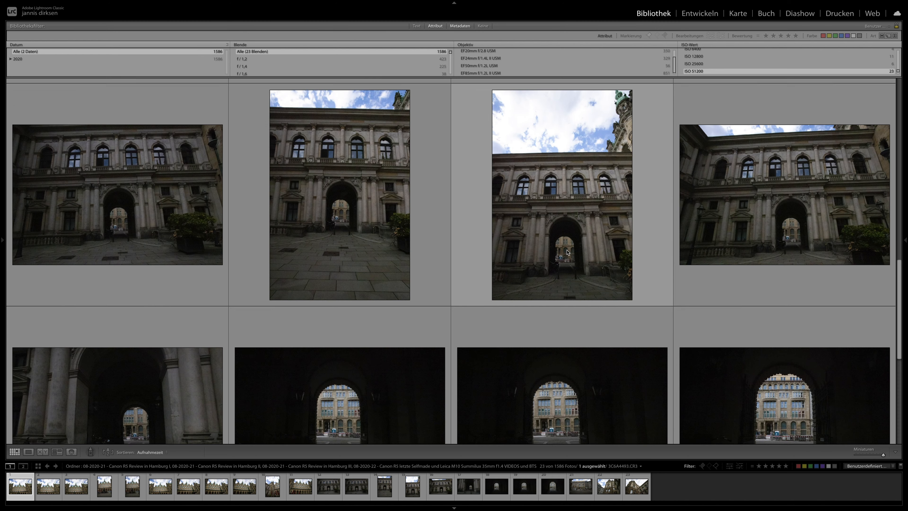
{"action": "scroll", "coordinate": [568, 250], "scroll_direction": "up", "scroll_amount": 10}
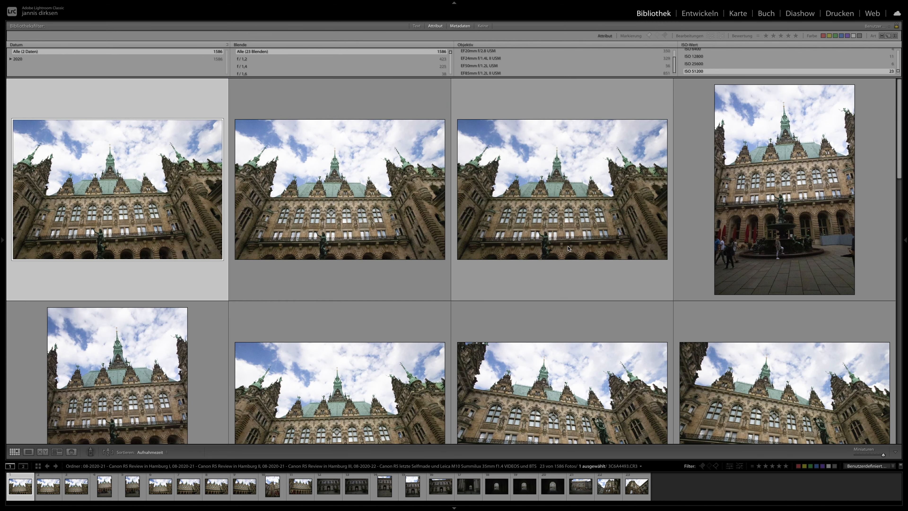
{"action": "left_click", "coordinate": [340, 190]}
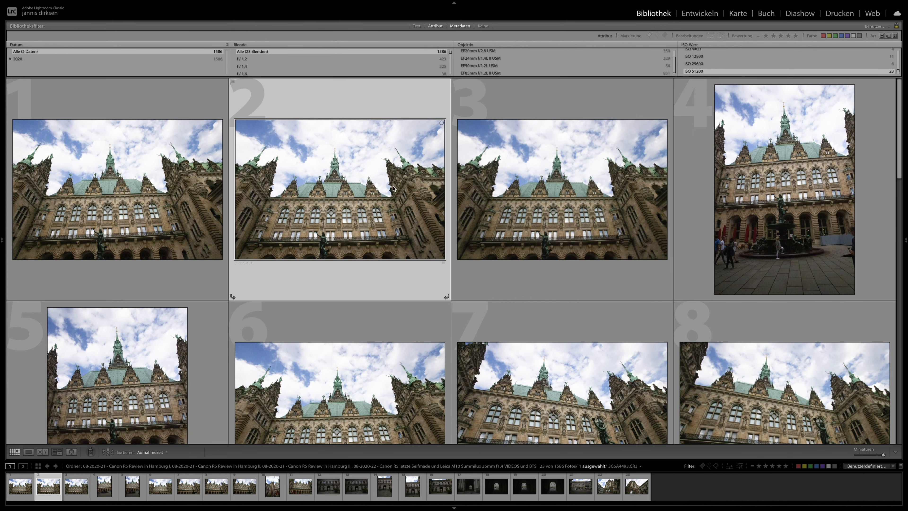
{"action": "left_click", "coordinate": [700, 14]}
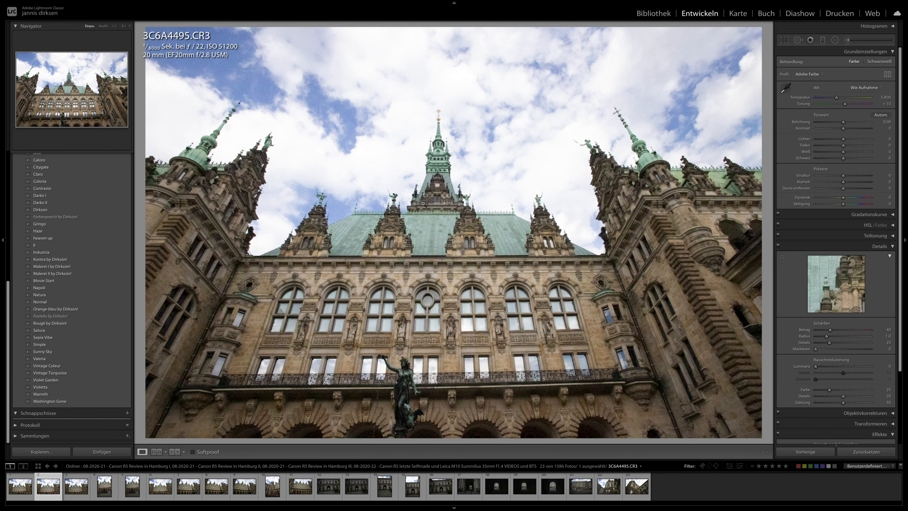
- Examine the statue and facade of 3C6A4495 at 1:1, and apply the Orange-bleu preset to the photo
{"action": "left_click", "coordinate": [390, 389]}
{"action": "left_click_drag", "start_coordinate": [414, 381], "coordinate": [403, 330]}
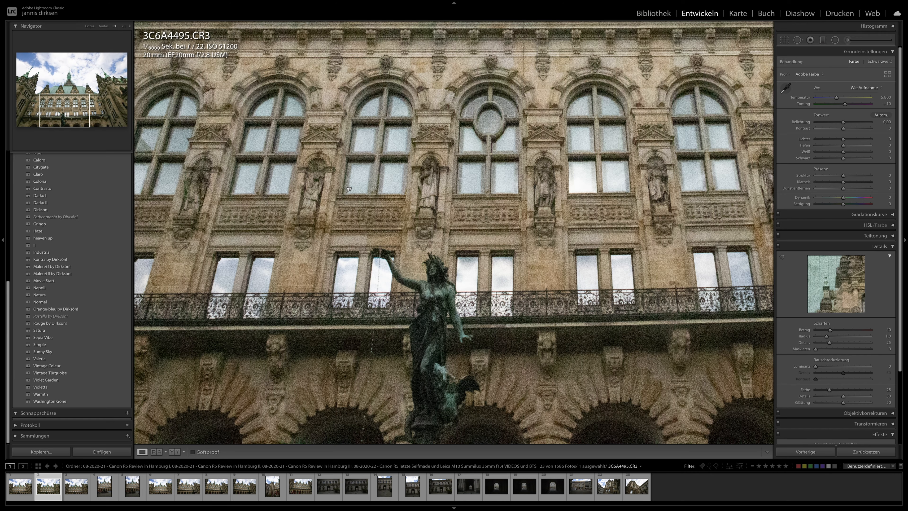
{"action": "left_click", "coordinate": [234, 84]}
{"action": "left_click", "coordinate": [78, 309]}
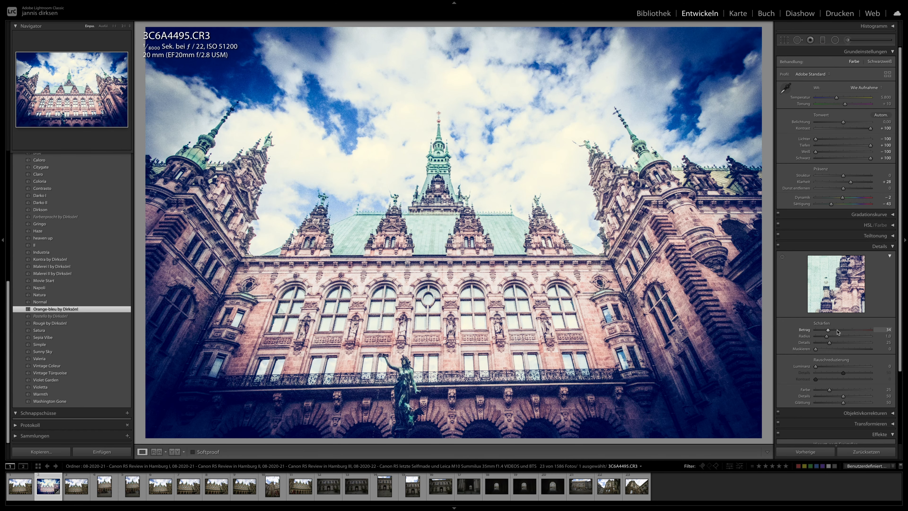
- Set 3C6A4495's sharpening amount to 66, vignette amount to -13 and exposure to -0.60, and adjust its crop slightly
{"action": "left_click", "coordinate": [840, 330]}
{"action": "scroll", "coordinate": [838, 345], "scroll_direction": "down", "scroll_amount": 1}
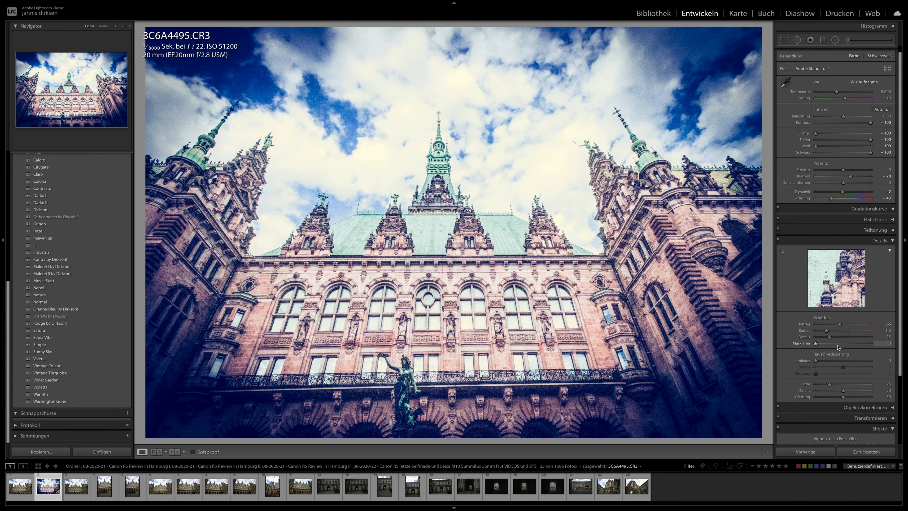
{"action": "scroll", "coordinate": [839, 347], "scroll_direction": "down", "scroll_amount": 3}
{"action": "left_click", "coordinate": [840, 370]}
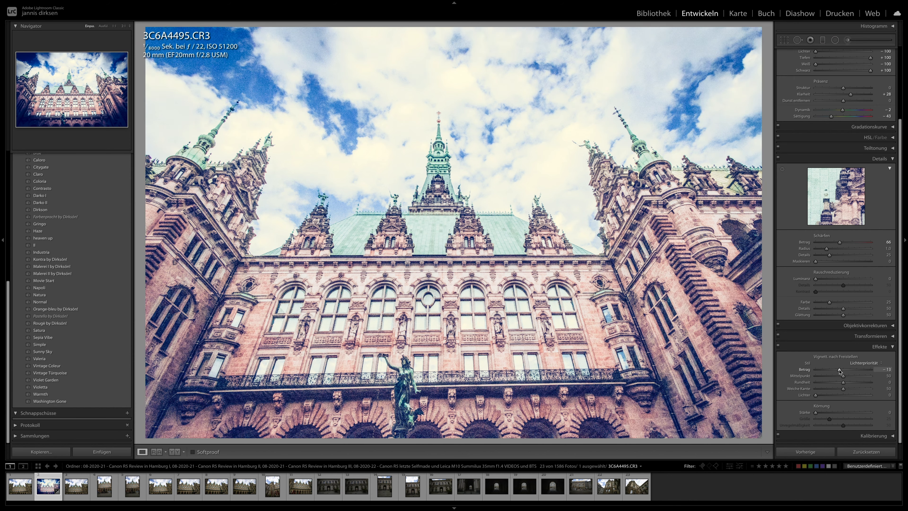
{"action": "scroll", "coordinate": [835, 161], "scroll_direction": "up", "scroll_amount": 3}
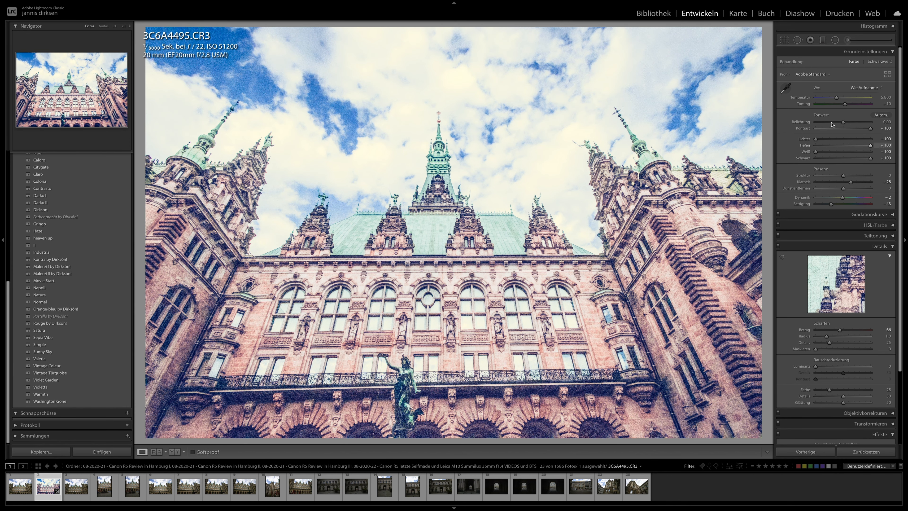
{"action": "left_click_drag", "start_coordinate": [839, 122], "coordinate": [840, 125]}
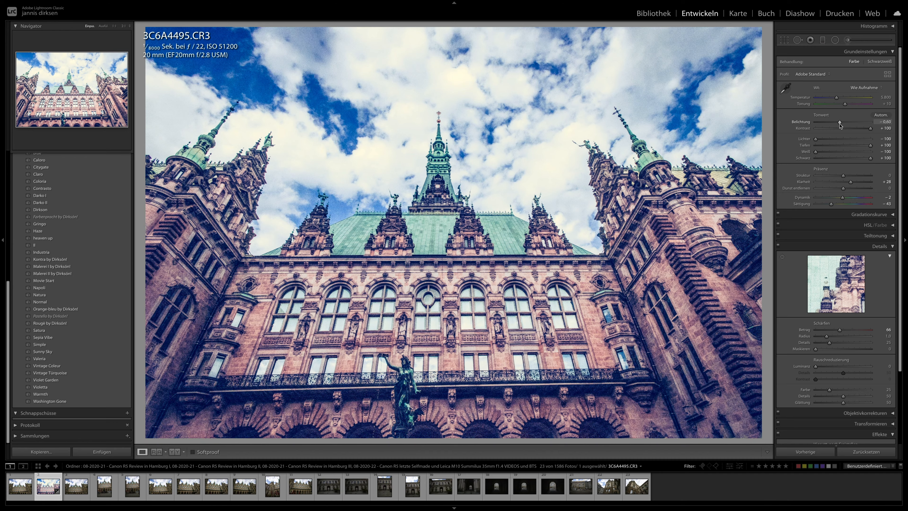
{"action": "left_click", "coordinate": [784, 40]}
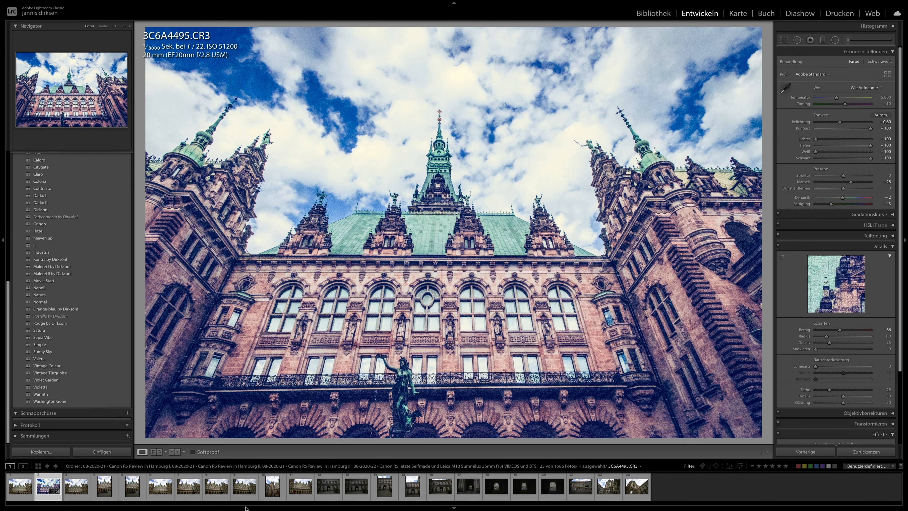
- Look at the unedited building photos 3C6A4518, 3C6A4519 and 3C6A4536
{"action": "left_click", "coordinate": [414, 493]}
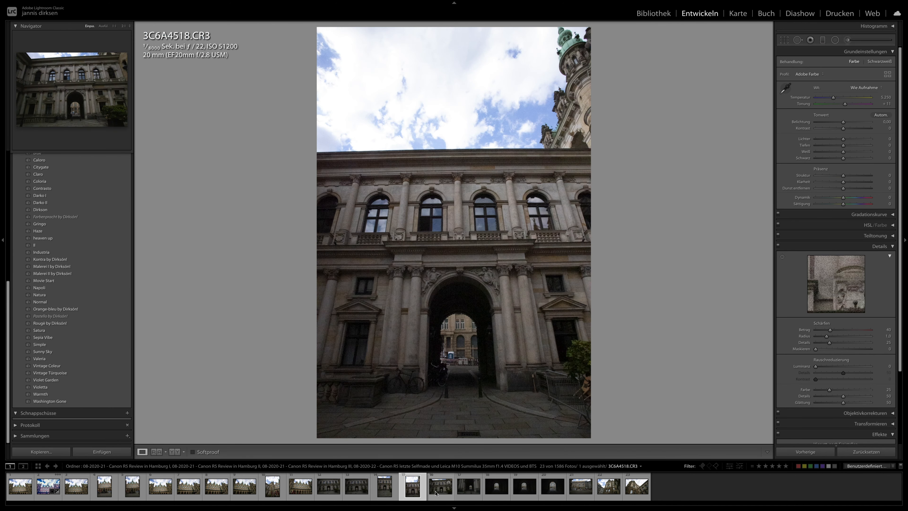
{"action": "left_click", "coordinate": [435, 493]}
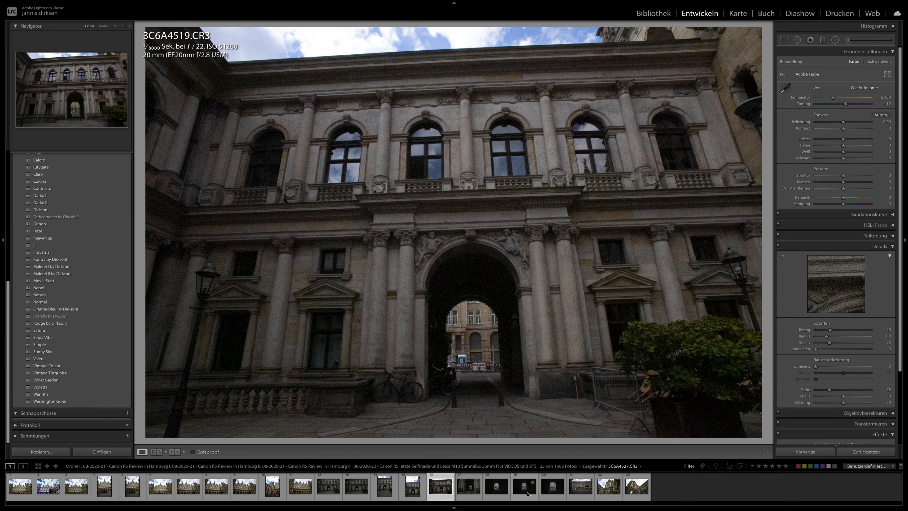
{"action": "left_click", "coordinate": [581, 486]}
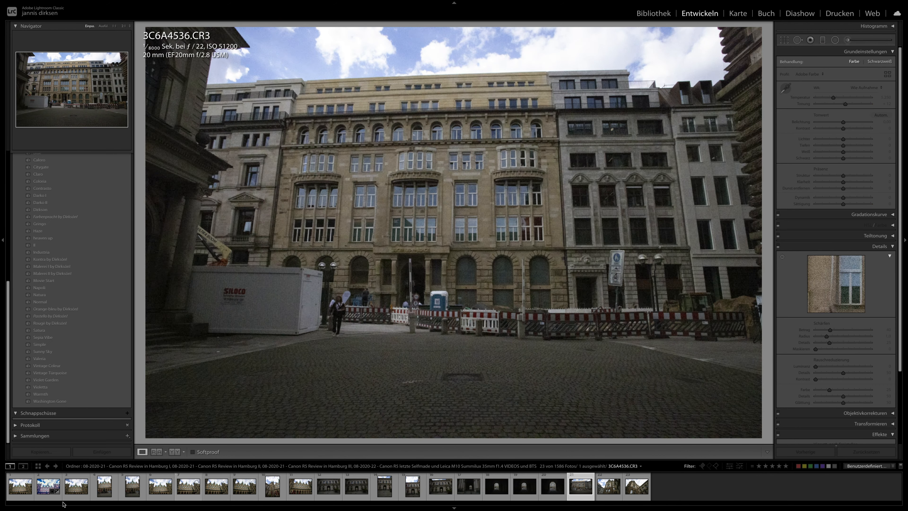
- Synchronise the develop settings of 3C6A4495 to all photos in the filmstrip
{"action": "left_click", "coordinate": [41, 494]}
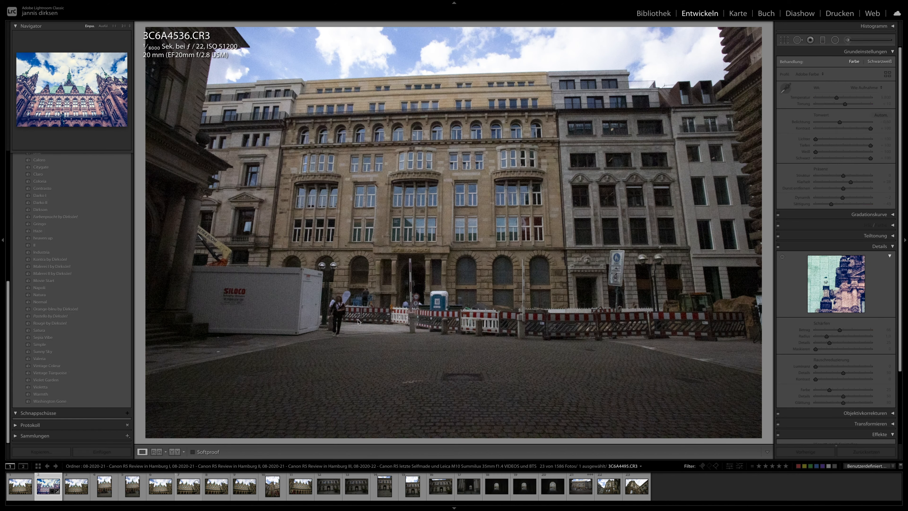
{"action": "key", "text": "ctrl+a"}
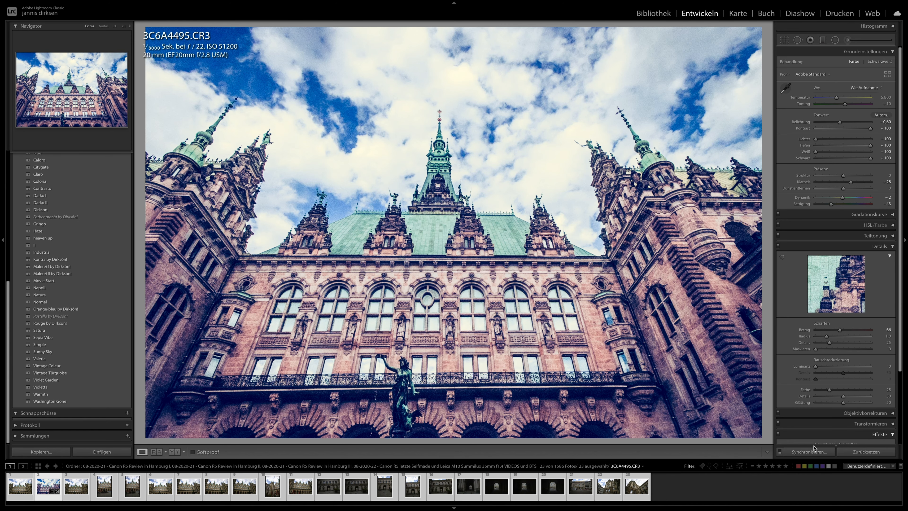
{"action": "left_click", "coordinate": [809, 452]}
{"action": "key", "text": "Return"}
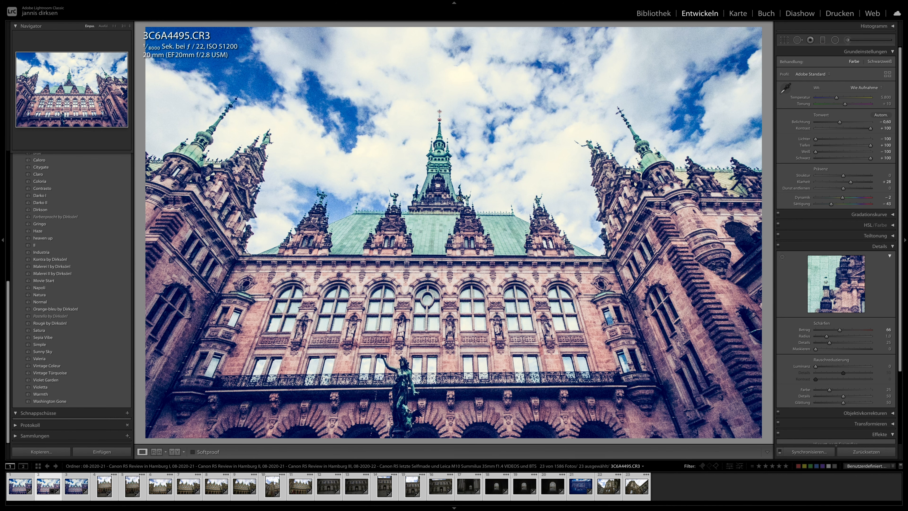
- Open 3C6A4496 and examine its windows, balcony, statue, roof and central spire at 1:1
{"action": "key", "text": "Right"}
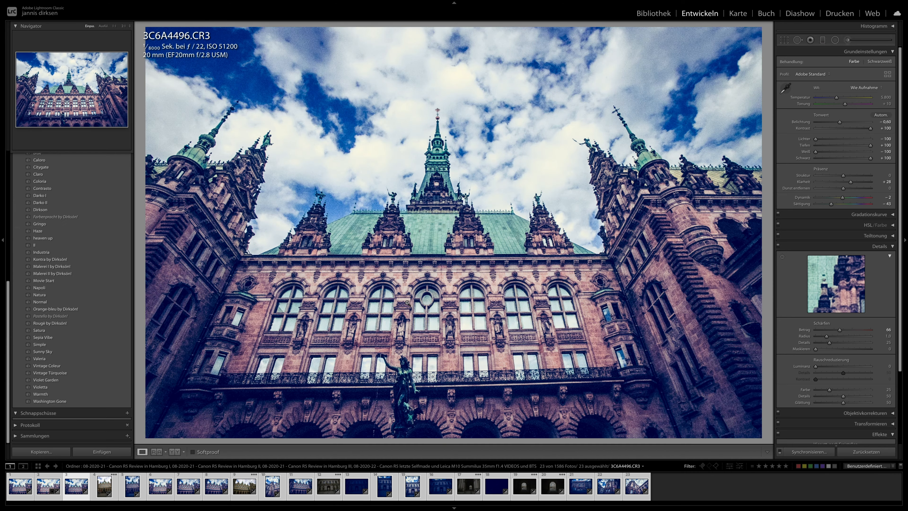
{"action": "left_click", "coordinate": [407, 302]}
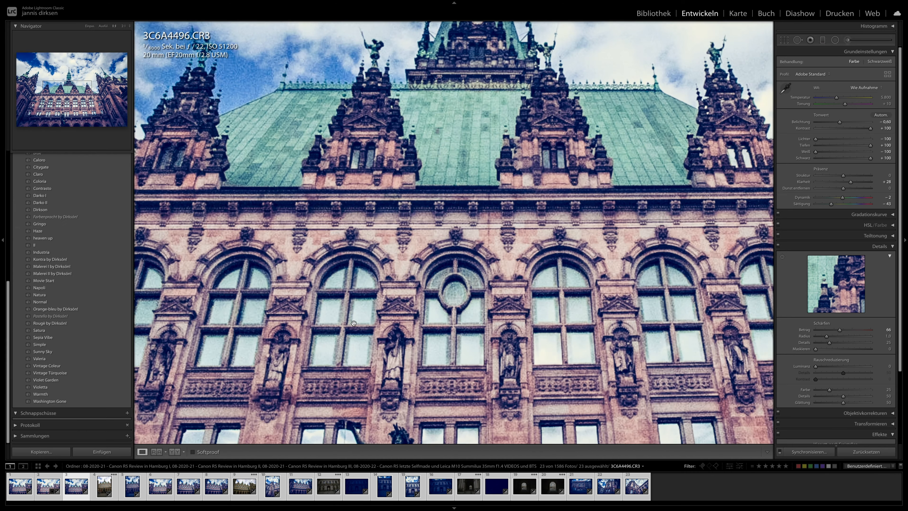
{"action": "left_click_drag", "start_coordinate": [407, 303], "coordinate": [554, 176]}
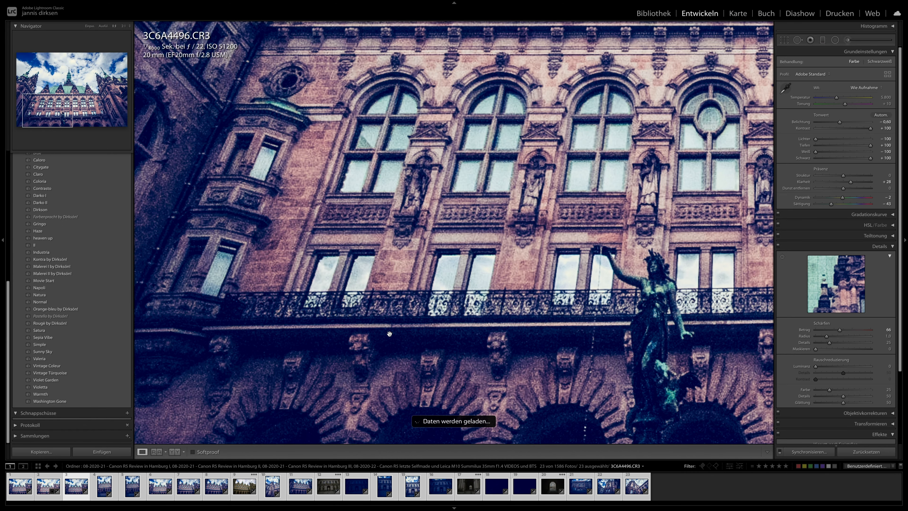
{"action": "left_click_drag", "start_coordinate": [389, 333], "coordinate": [271, 401]}
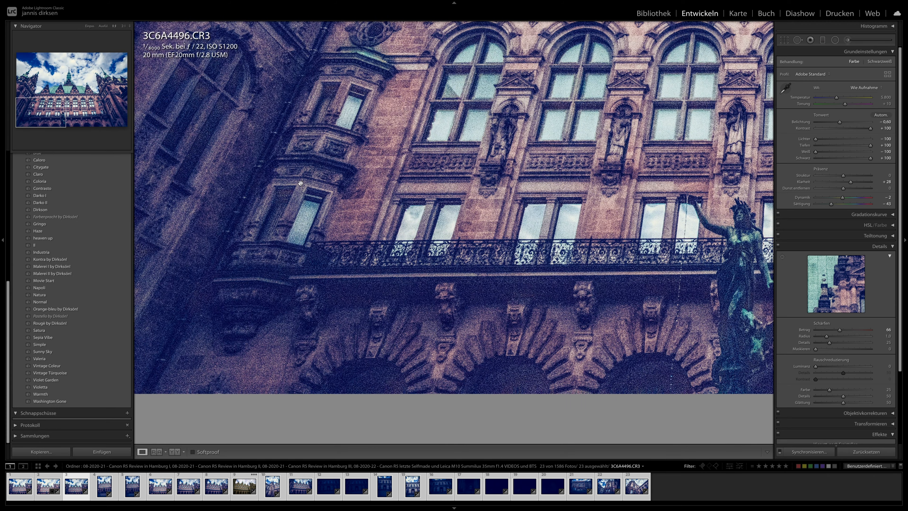
{"action": "left_click_drag", "start_coordinate": [574, 110], "coordinate": [286, 281]}
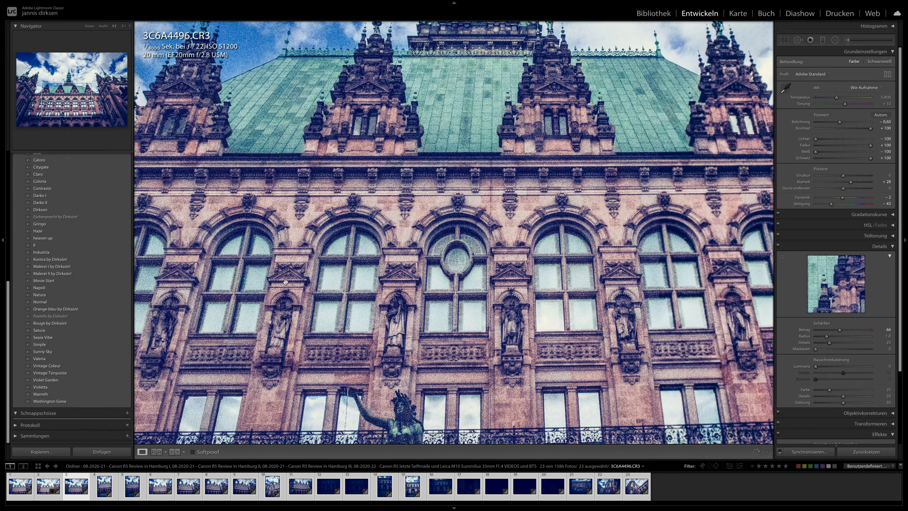
{"action": "left_click", "coordinate": [470, 256]}
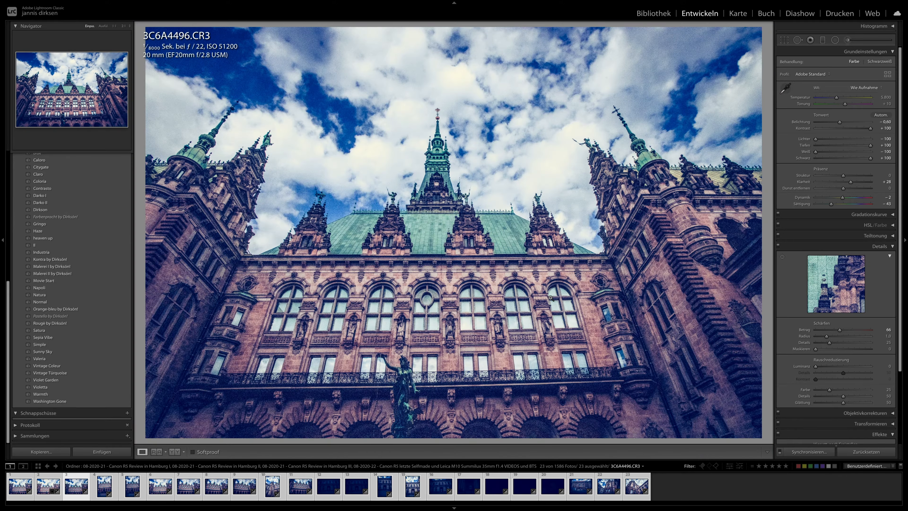
{"action": "left_click", "coordinate": [551, 299]}
{"action": "left_click_drag", "start_coordinate": [509, 310], "coordinate": [412, 241]}
{"action": "left_click_drag", "start_coordinate": [462, 310], "coordinate": [316, 314]}
{"action": "left_click_drag", "start_coordinate": [495, 68], "coordinate": [578, 208]}
{"action": "left_click_drag", "start_coordinate": [242, 250], "coordinate": [442, 339]}
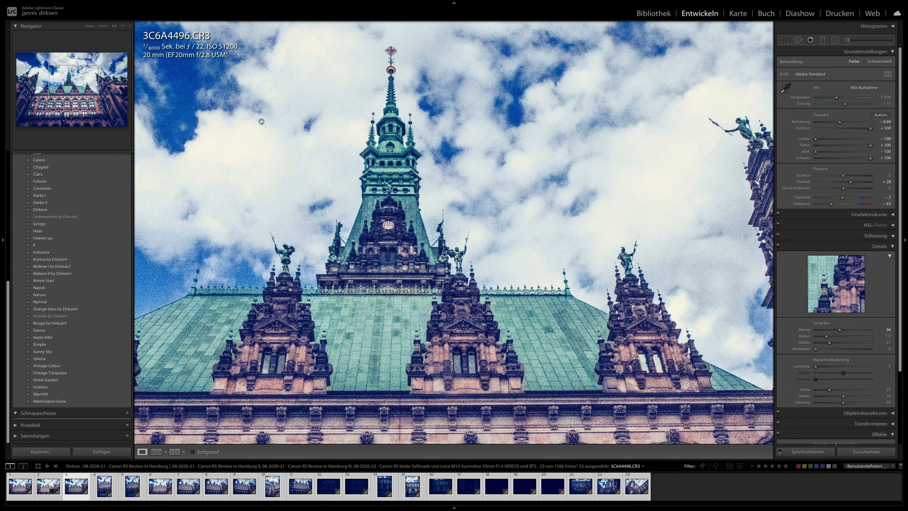
- Magnify 3C6A4496 beyond 1:1, examine the grain on the spire, roof, dormers and statue, and return to the full view
{"action": "left_click", "coordinate": [124, 26]}
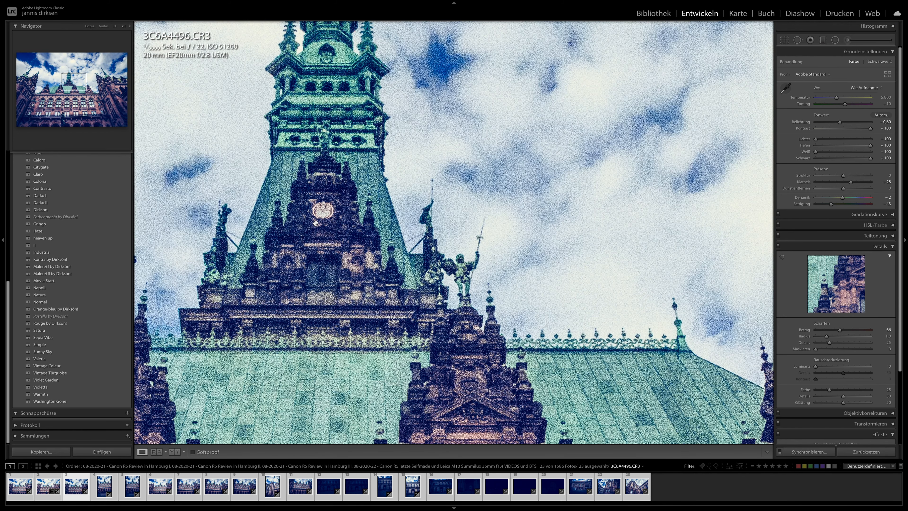
{"action": "left_click_drag", "start_coordinate": [323, 216], "coordinate": [368, 362]}
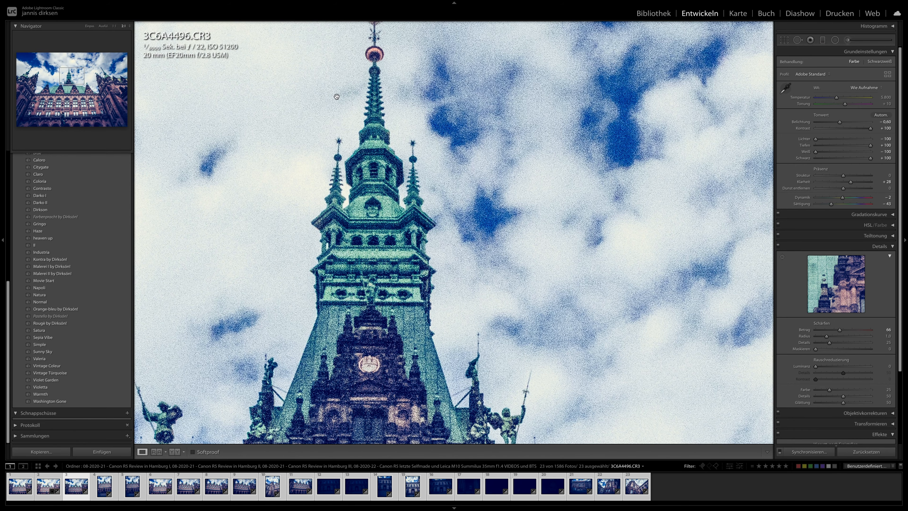
{"action": "left_click_drag", "start_coordinate": [375, 286], "coordinate": [370, 121]}
{"action": "left_click_drag", "start_coordinate": [323, 275], "coordinate": [348, 90]}
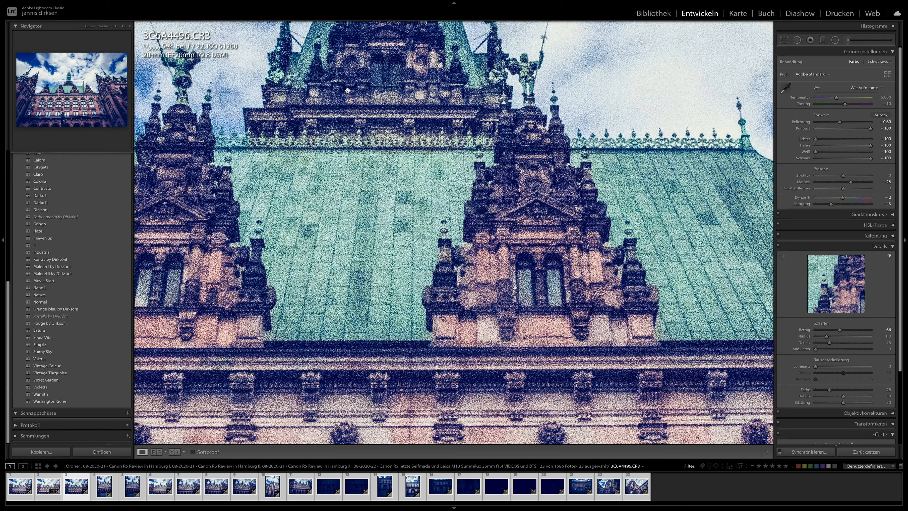
{"action": "left_click_drag", "start_coordinate": [418, 196], "coordinate": [513, 51]}
{"action": "left_click_drag", "start_coordinate": [376, 305], "coordinate": [382, 136]}
{"action": "left_click_drag", "start_coordinate": [333, 365], "coordinate": [547, 46]}
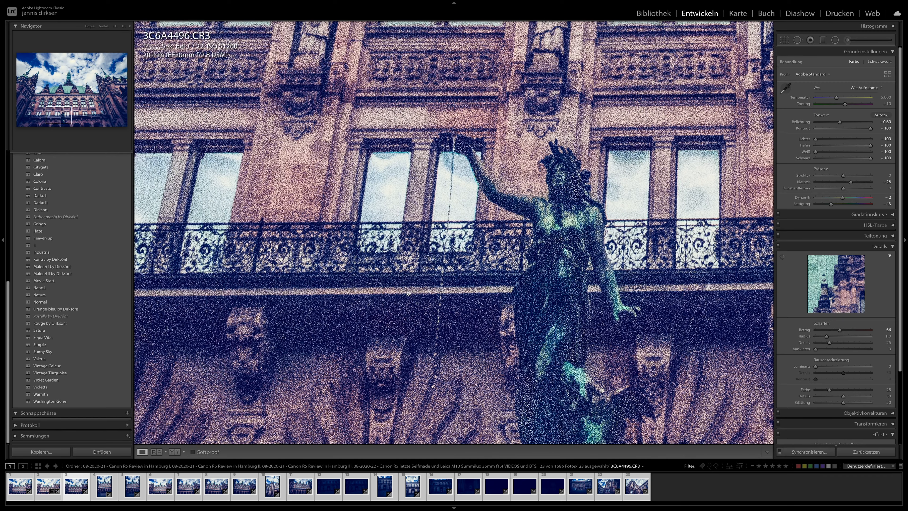
{"action": "left_click_drag", "start_coordinate": [414, 311], "coordinate": [413, 264]}
{"action": "left_click", "coordinate": [431, 309]}
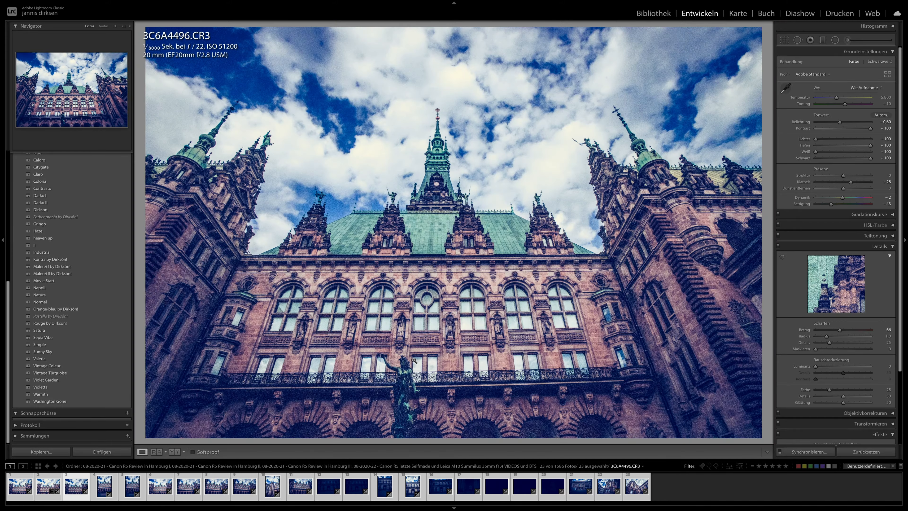
- Set 3C6A4496's luminance noise reduction to 26 with contrast 21, and examine the facade up close
{"action": "left_click_drag", "start_coordinate": [822, 367], "coordinate": [830, 367]}
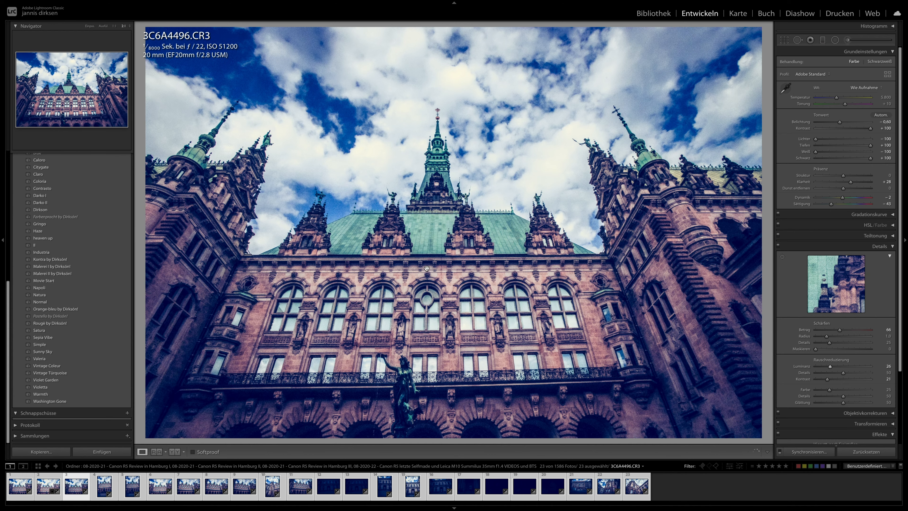
{"action": "left_click", "coordinate": [400, 295]}
{"action": "left_click_drag", "start_coordinate": [400, 271], "coordinate": [551, 202]}
{"action": "left_click_drag", "start_coordinate": [416, 297], "coordinate": [567, 142]}
{"action": "left_click", "coordinate": [442, 265]}
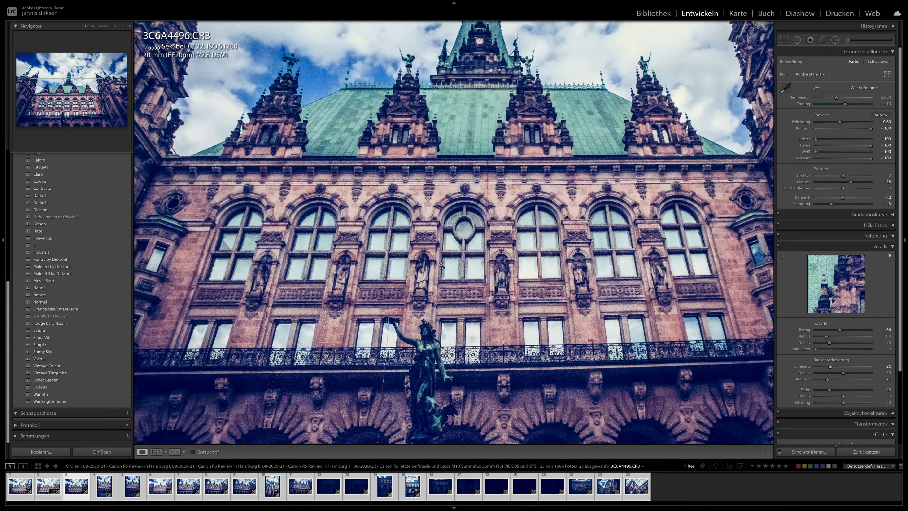
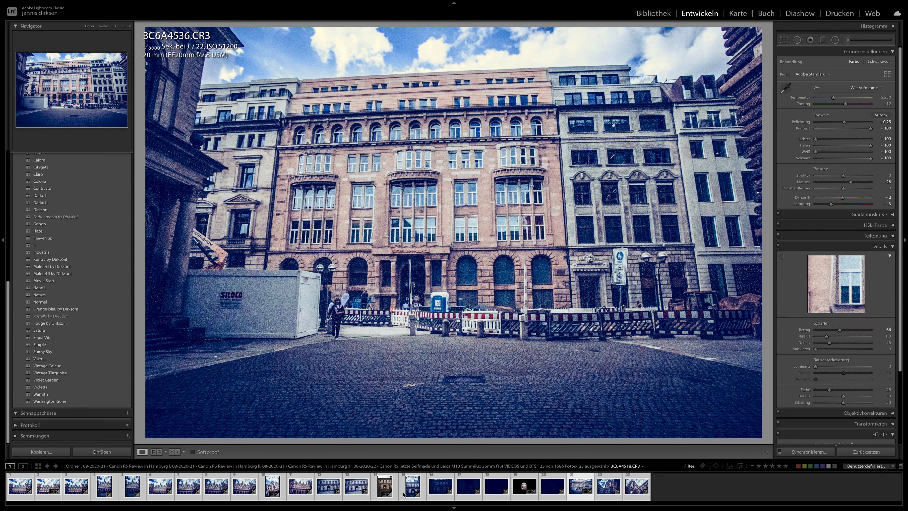
- Set 3C6A4541's colour temperature to 8348, exposure to −0.55 and luminance noise reduction to 21
{"action": "left_click", "coordinate": [520, 490]}
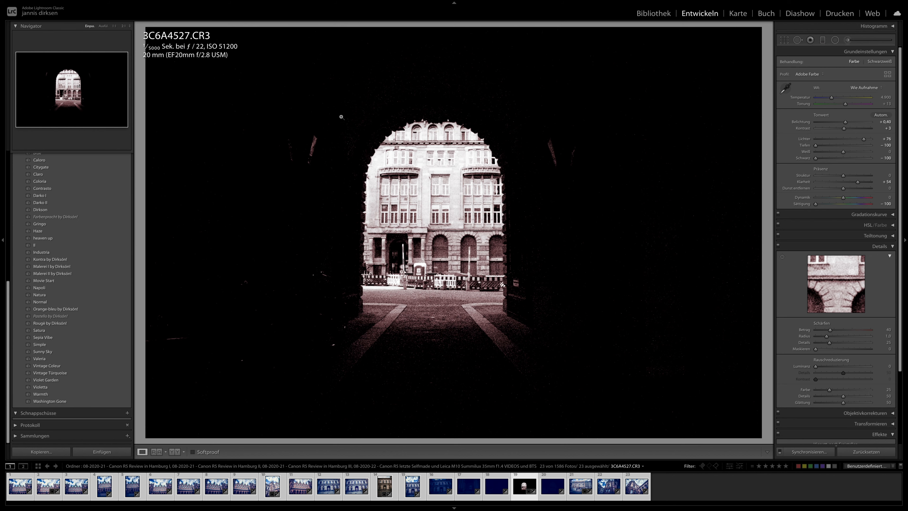
{"action": "left_click", "coordinate": [634, 490]}
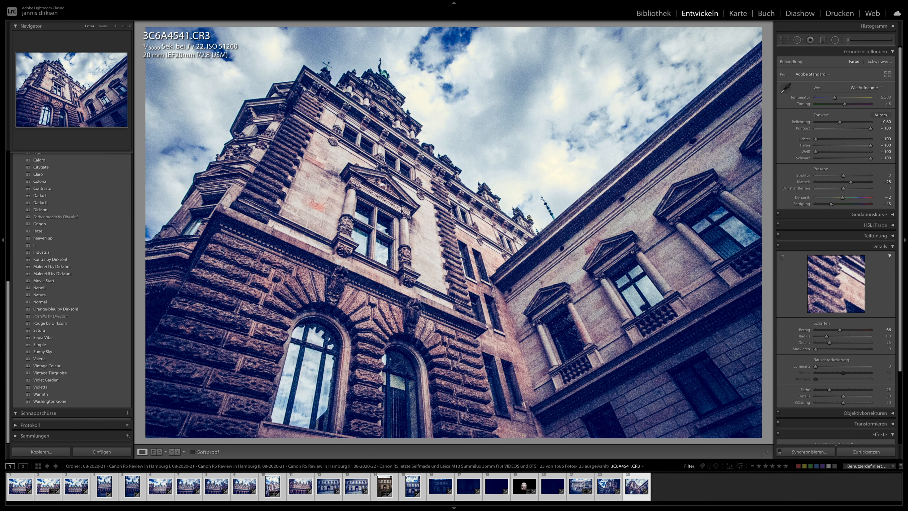
{"action": "left_click_drag", "start_coordinate": [840, 122], "coordinate": [849, 97]}
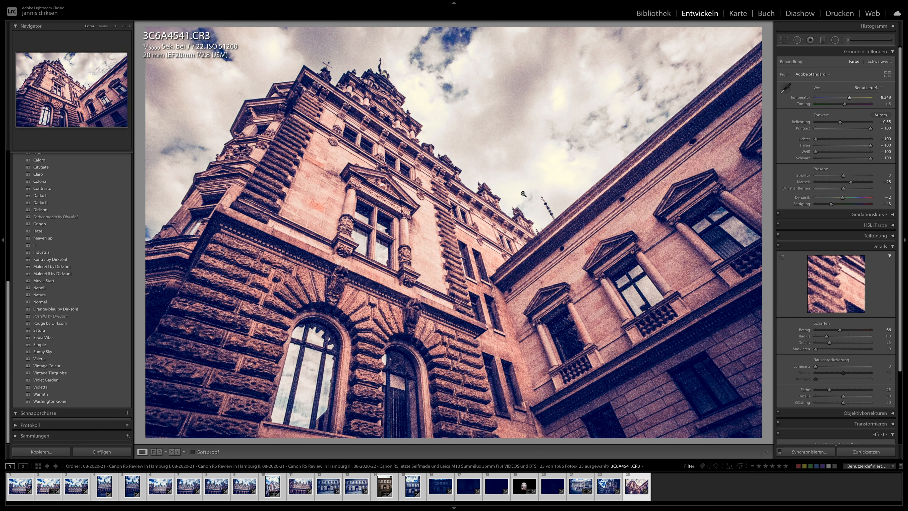
{"action": "left_click_drag", "start_coordinate": [816, 366], "coordinate": [827, 367]}
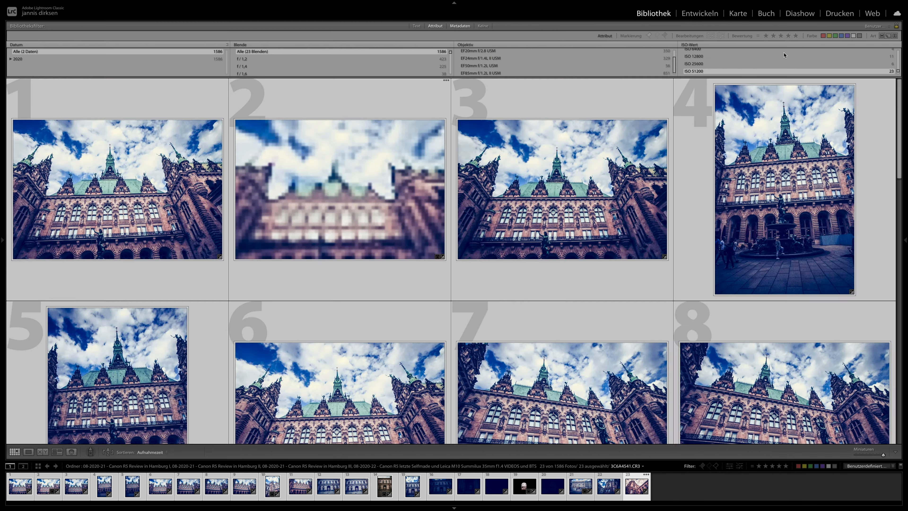
- Filter the library to ISO 102400 and open the street photo 3C6A4549 for developing
{"action": "left_click", "coordinate": [661, 12]}
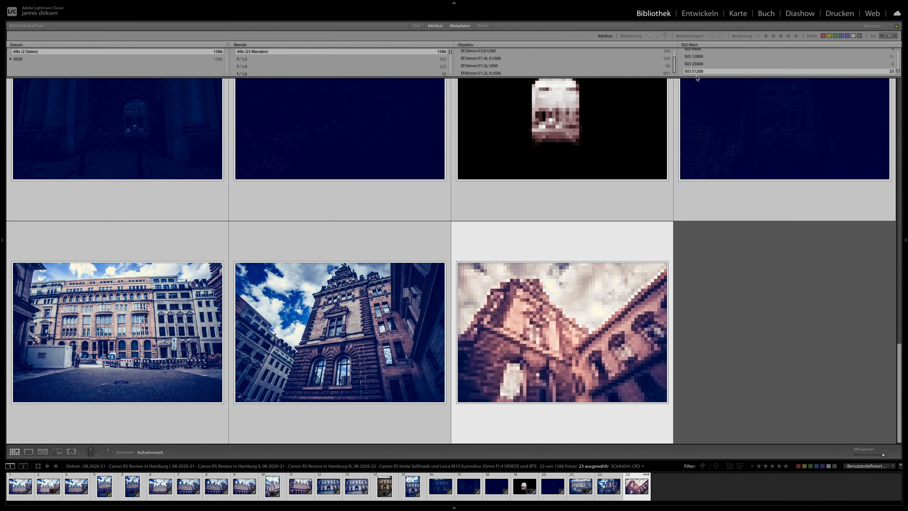
{"action": "scroll", "coordinate": [693, 70], "scroll_direction": "down", "scroll_amount": 1}
{"action": "left_click", "coordinate": [703, 73]}
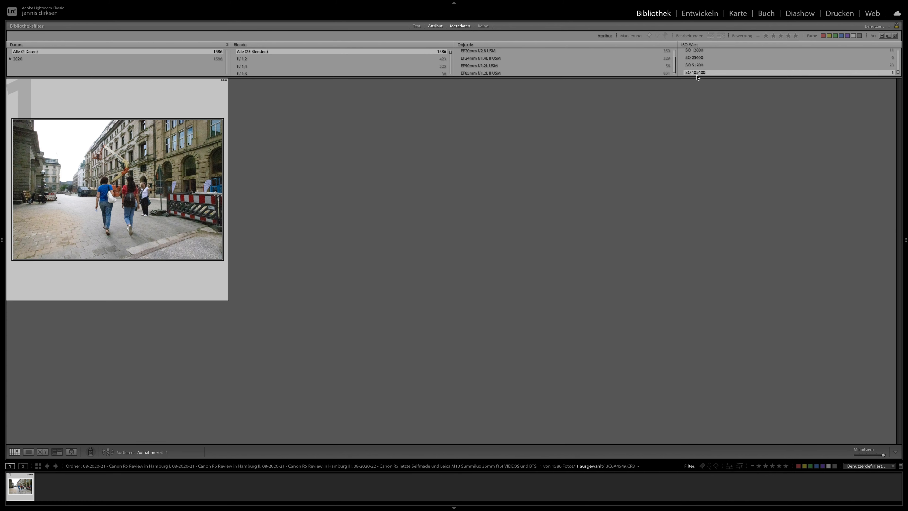
{"action": "left_click", "coordinate": [699, 13]}
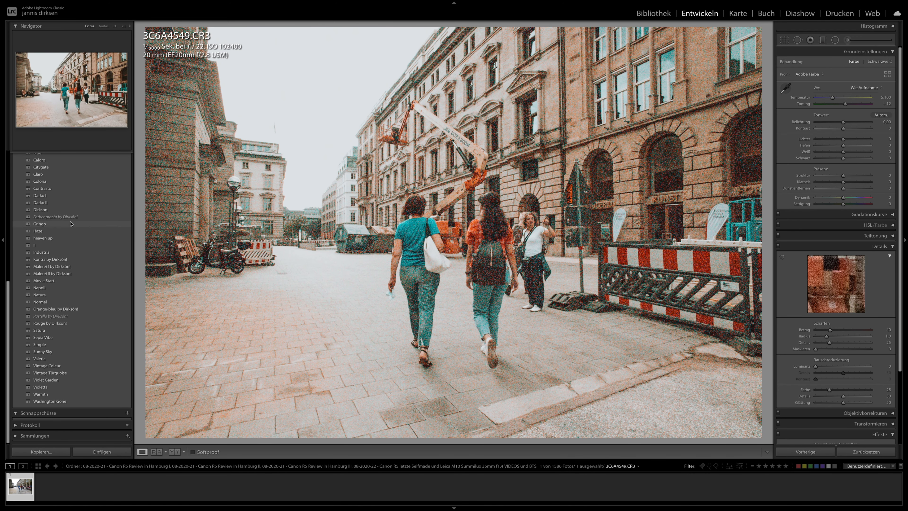
- Apply the Gringo preset to 3C6A4549, then set its exposure to −0.60 and saturation to −100
{"action": "left_click", "coordinate": [71, 224]}
{"action": "left_click_drag", "start_coordinate": [858, 146], "coordinate": [835, 158]}
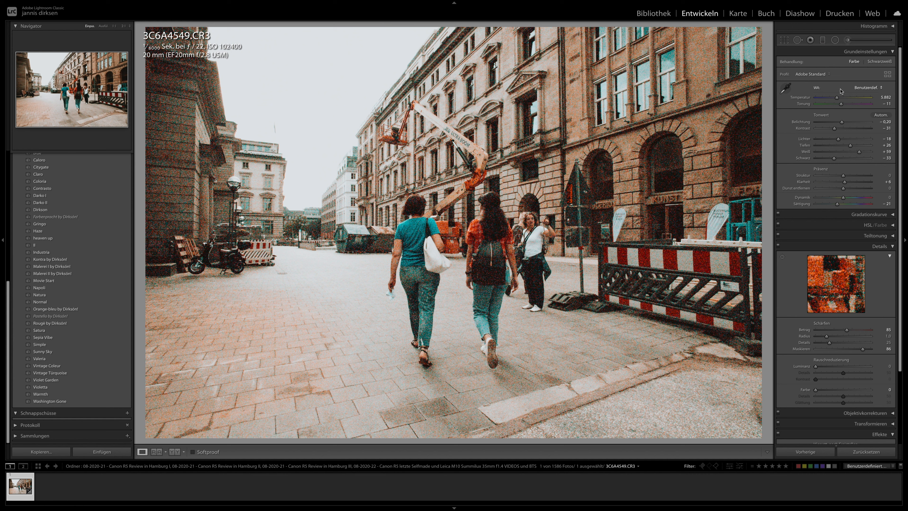
{"action": "left_click_drag", "start_coordinate": [842, 122], "coordinate": [840, 122]}
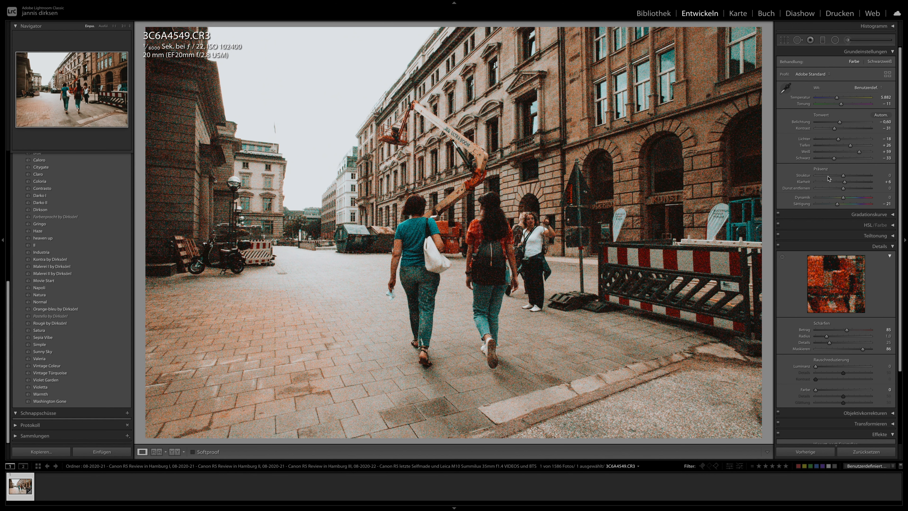
{"action": "left_click_drag", "start_coordinate": [819, 205], "coordinate": [812, 205]}
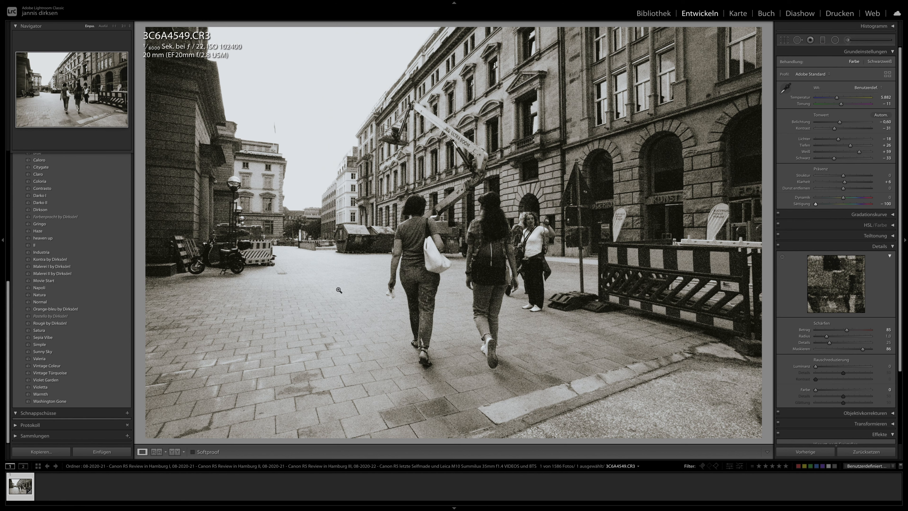
- Reset the library's ISO filter to all ISO values and select the blue-toned tower photo 3C6A4538
{"action": "left_click", "coordinate": [652, 13]}
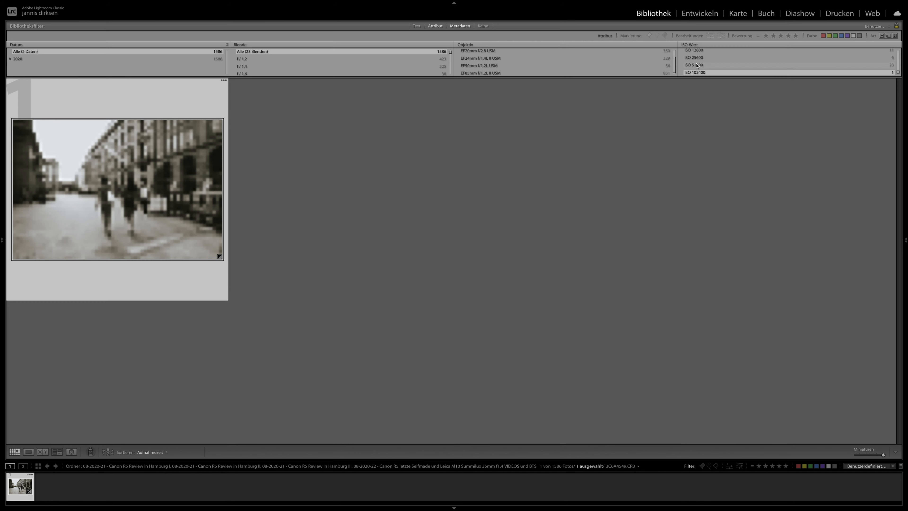
{"action": "left_click", "coordinate": [700, 52]}
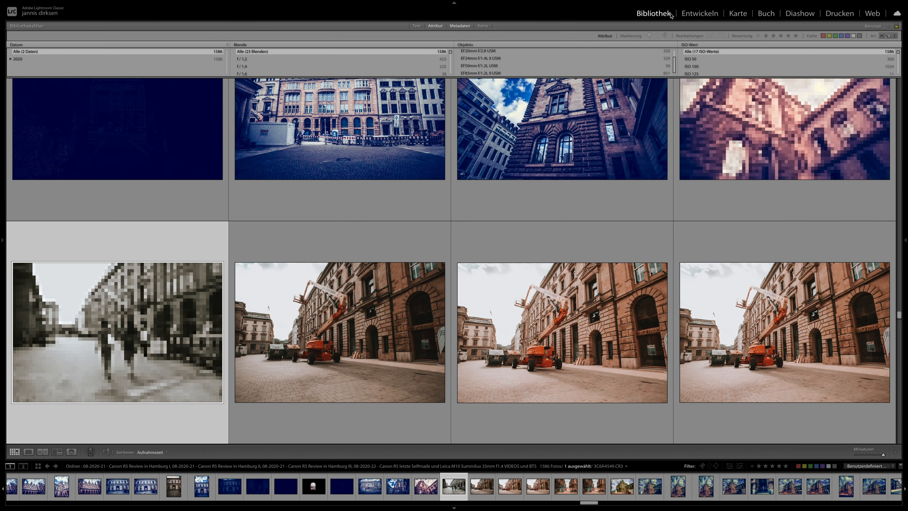
{"action": "left_click", "coordinate": [611, 131]}
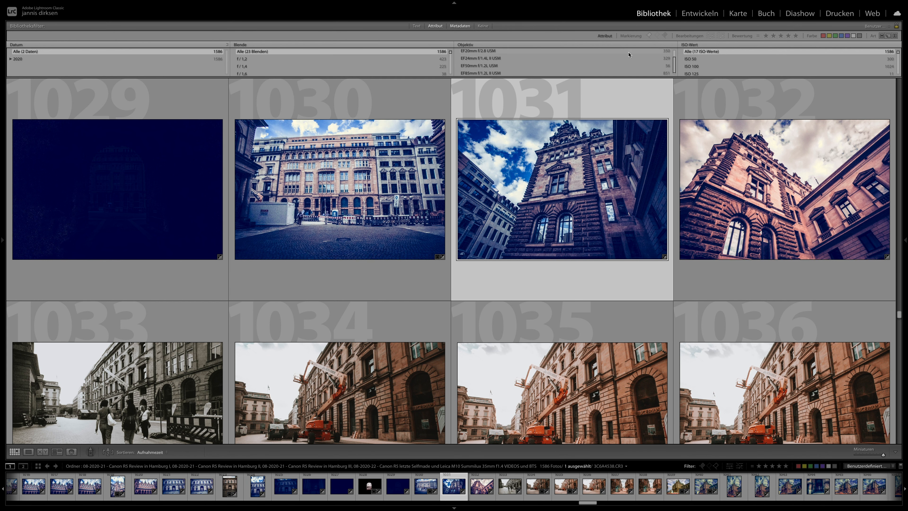
{"action": "scroll", "coordinate": [701, 70], "scroll_direction": "down", "scroll_amount": 3}
{"action": "scroll", "coordinate": [700, 70], "scroll_direction": "down", "scroll_amount": 4}
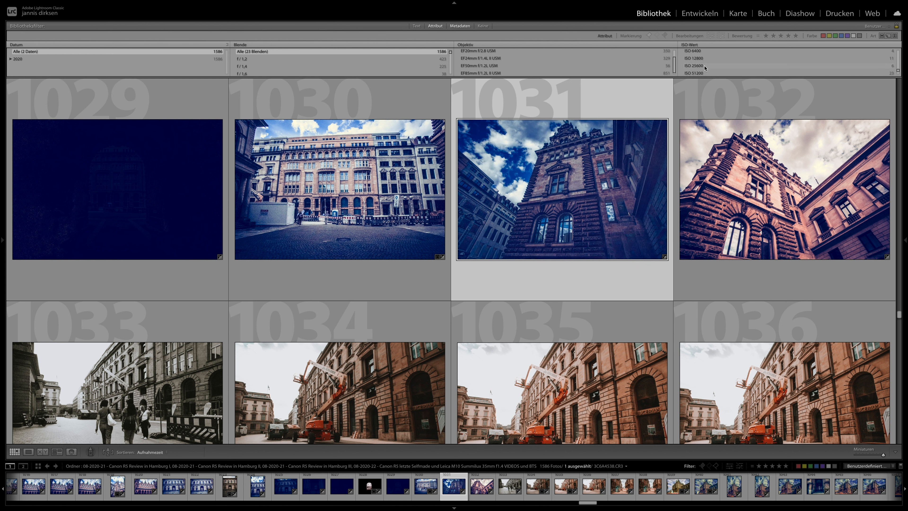
- View the couple portraits 3C6A2583, 3C6A2481 and 3C6A2448 in the Develop module
{"action": "left_click", "coordinate": [696, 13]}
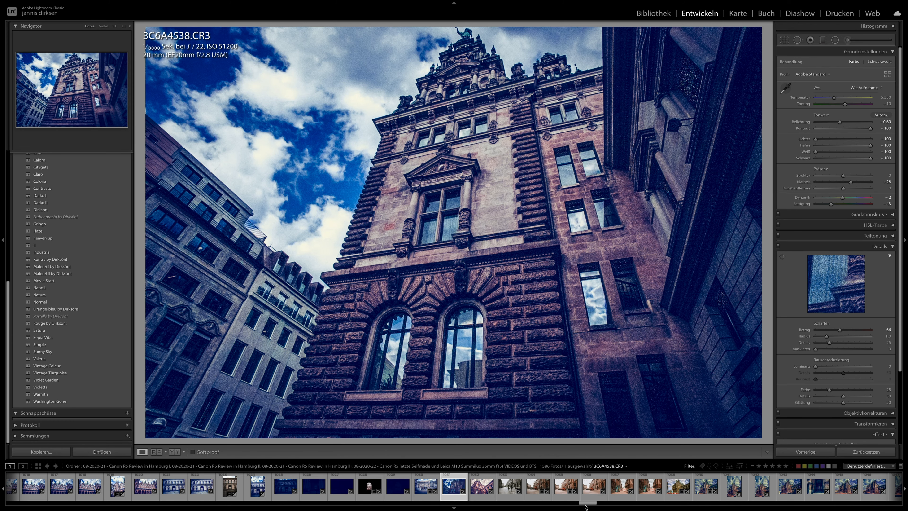
{"action": "left_click_drag", "start_coordinate": [585, 503], "coordinate": [214, 510]}
{"action": "left_click", "coordinate": [215, 490]}
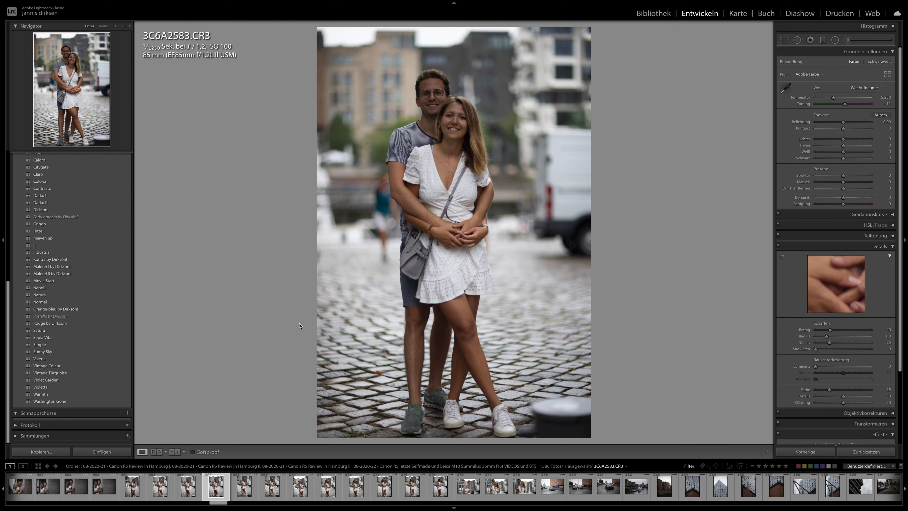
{"action": "left_click_drag", "start_coordinate": [210, 508], "coordinate": [195, 508]}
{"action": "left_click", "coordinate": [227, 486]}
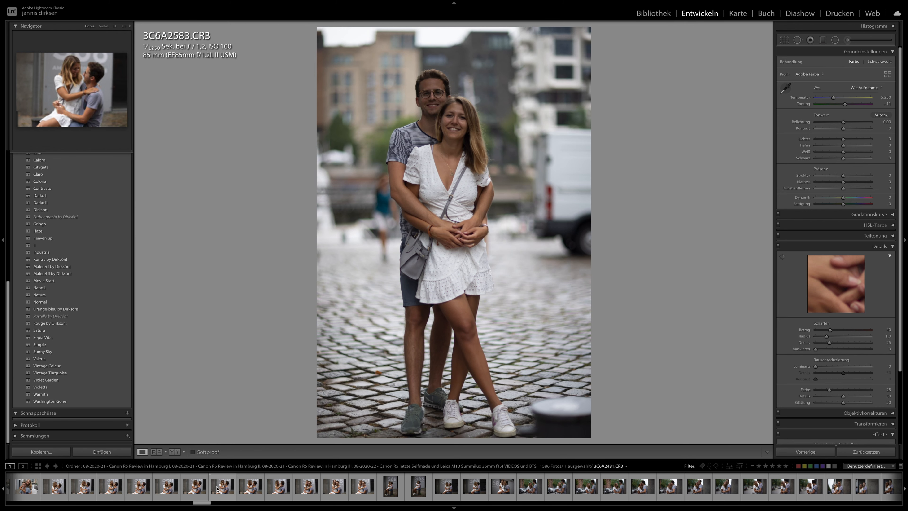
{"action": "scroll", "coordinate": [226, 486], "scroll_direction": "up", "scroll_amount": 5}
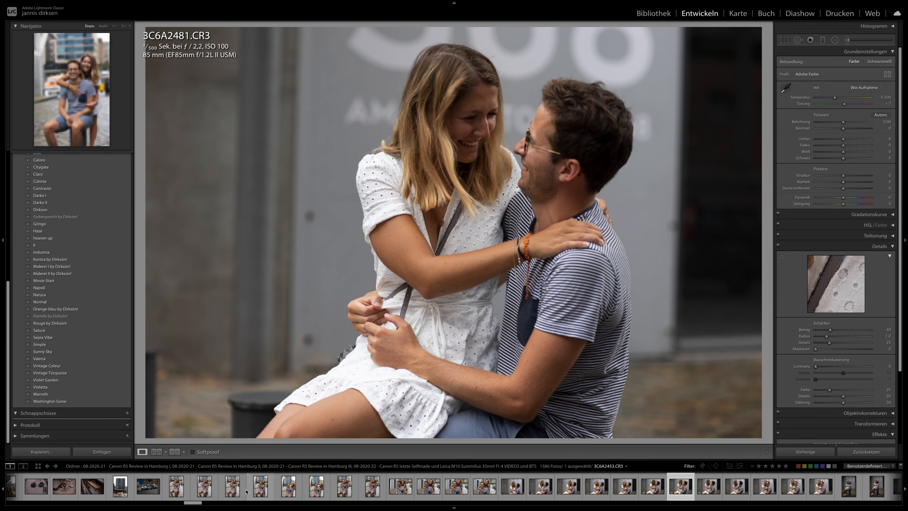
{"action": "left_click", "coordinate": [231, 492]}
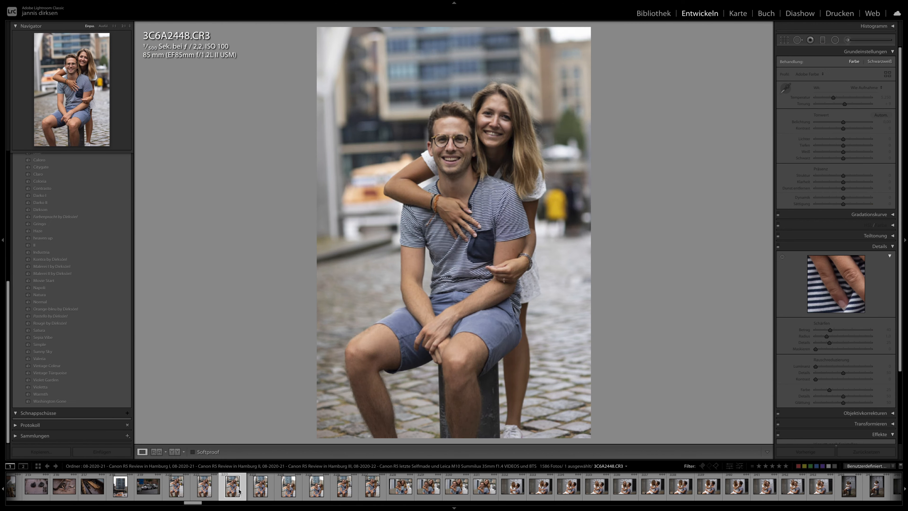
- Go back through the earlier photos, viewing 3C6A2416, 3C6A2320, 3C6A2142 and 3C6A2152
{"action": "scroll", "coordinate": [222, 490], "scroll_direction": "up", "scroll_amount": 4}
{"action": "left_click", "coordinate": [196, 489]}
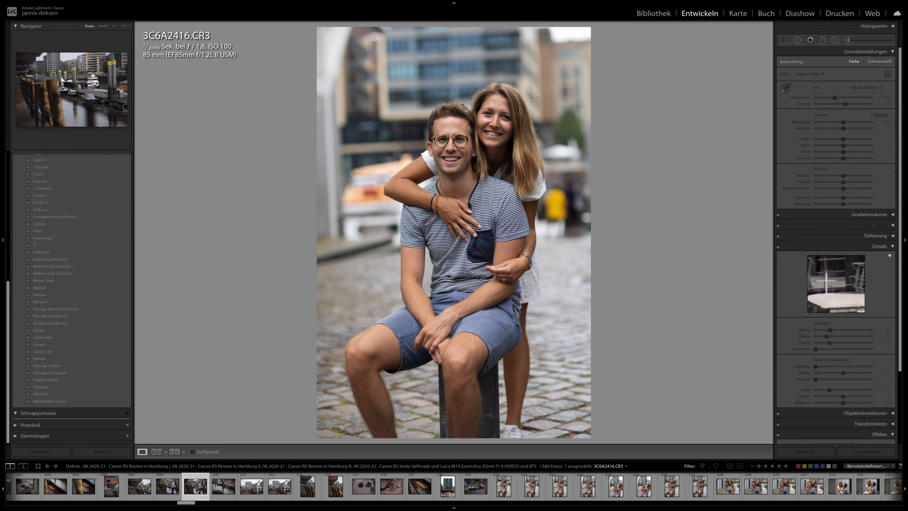
{"action": "scroll", "coordinate": [195, 488], "scroll_direction": "up", "scroll_amount": 8}
{"action": "left_click", "coordinate": [140, 492]}
{"action": "scroll", "coordinate": [140, 493], "scroll_direction": "up", "scroll_amount": 15}
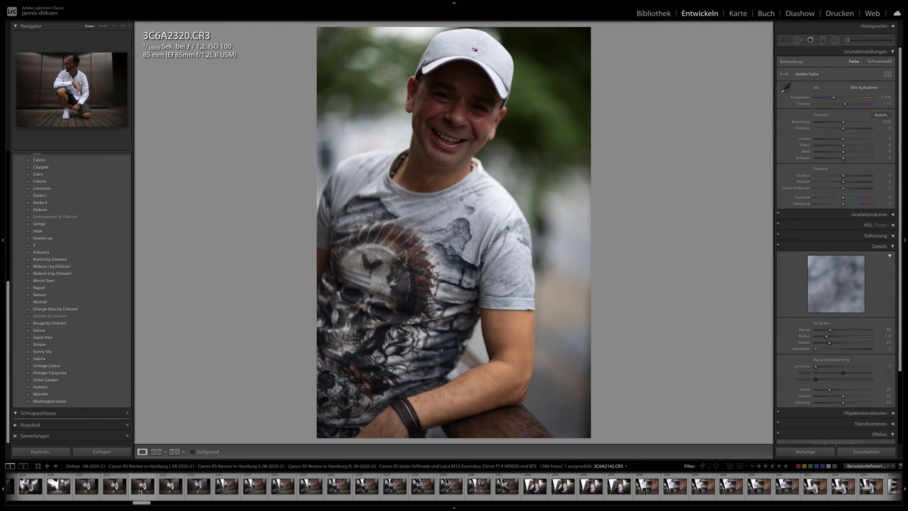
{"action": "left_click", "coordinate": [142, 491]}
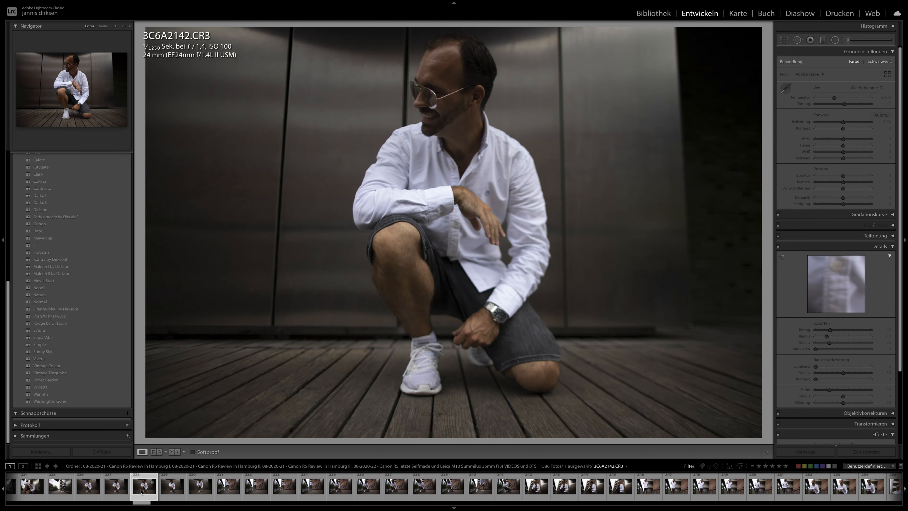
{"action": "left_click", "coordinate": [249, 491]}
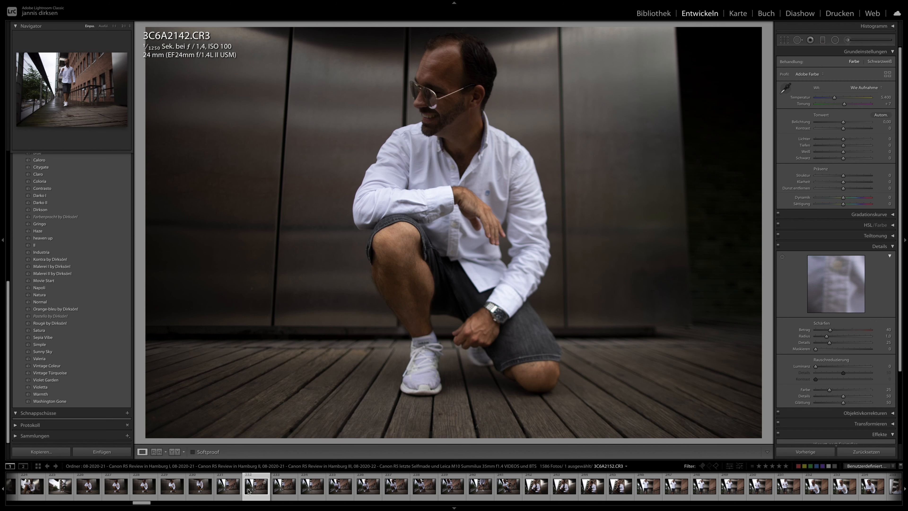
- Apply the Contrasto preset to the crouching portrait 3C6A2166 and set its exposure to +1.00
{"action": "left_click", "coordinate": [396, 491]}
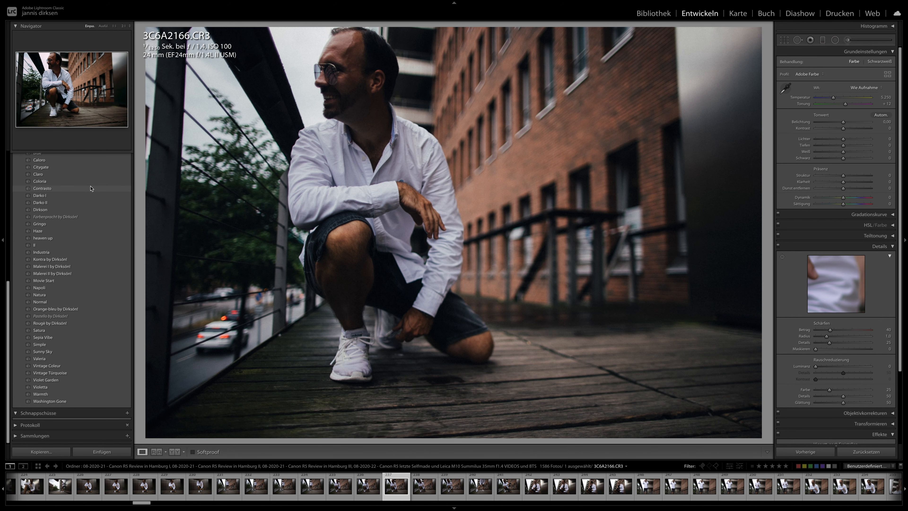
{"action": "left_click", "coordinate": [90, 188]}
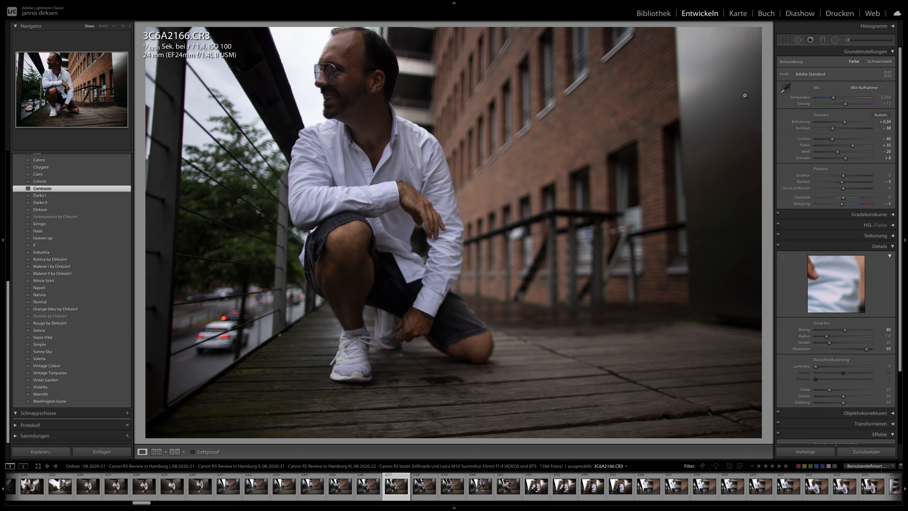
{"action": "left_click_drag", "start_coordinate": [840, 121], "coordinate": [844, 121]}
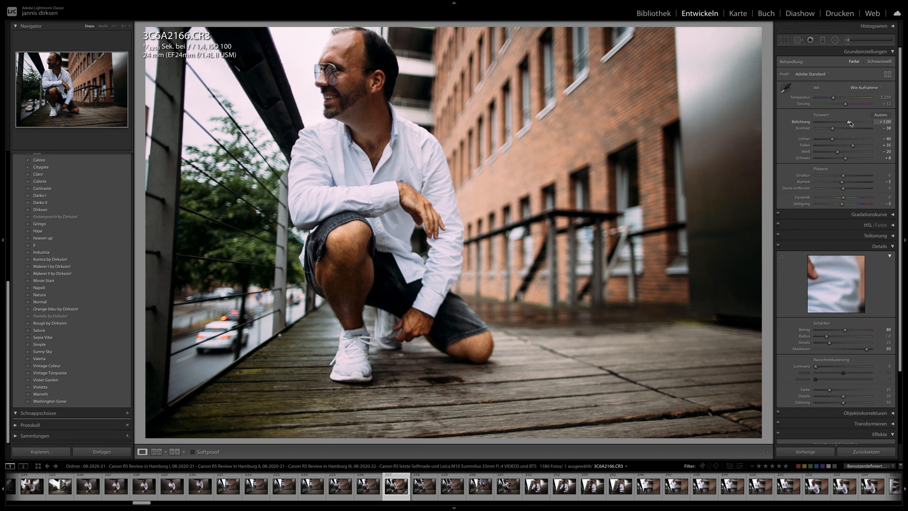
- Synchronise 3C6A2166's develop settings to the rest of the series with the man in the white shirt
{"action": "scroll", "coordinate": [592, 500], "scroll_direction": "down", "scroll_amount": 10}
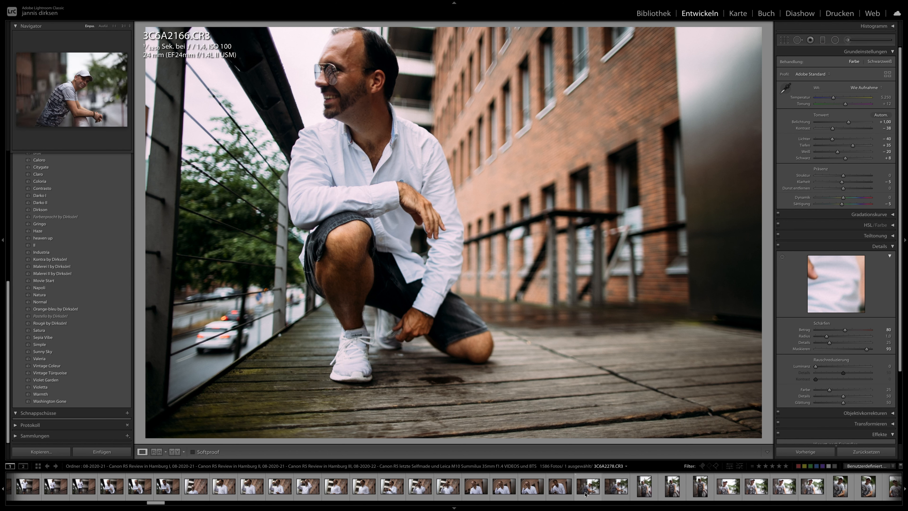
{"action": "left_click", "coordinate": [581, 481], "text": "shift"}
{"action": "left_click", "coordinate": [812, 451]}
{"action": "left_click", "coordinate": [795, 294]}
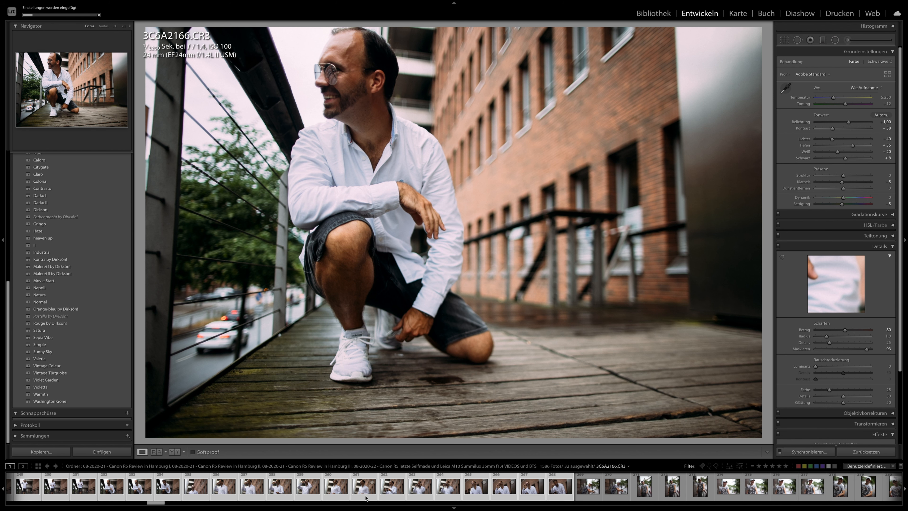
- Set 3C6A2238's exposure to +0.35 and examine the man's face and sunglasses at 1:1
{"action": "left_click", "coordinate": [251, 491]}
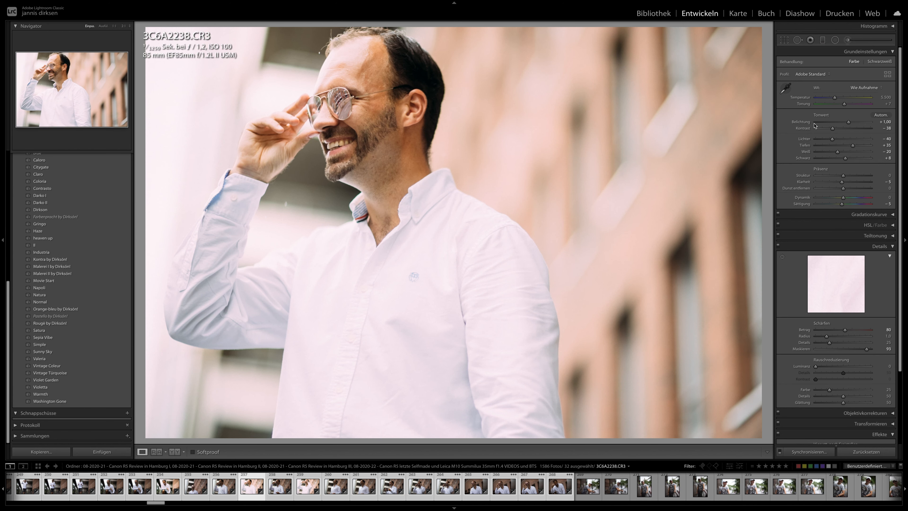
{"action": "left_click", "coordinate": [844, 123]}
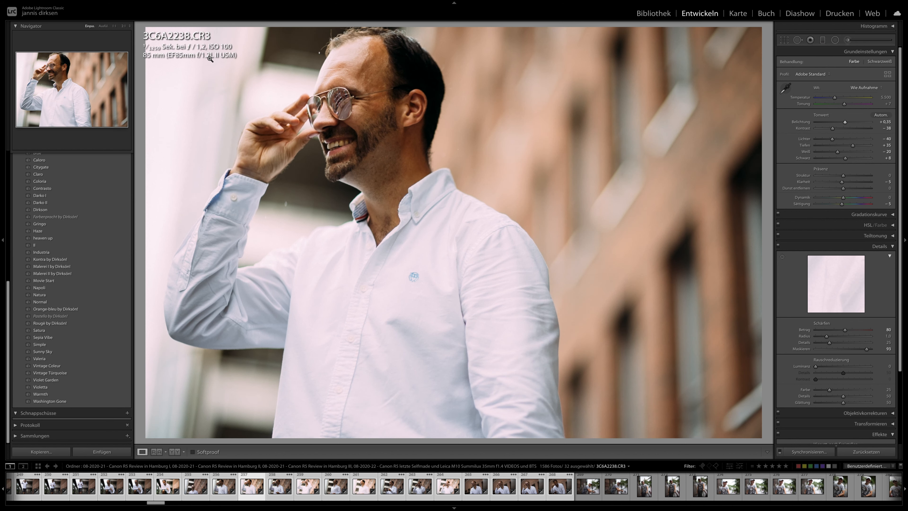
{"action": "left_click", "coordinate": [324, 96]}
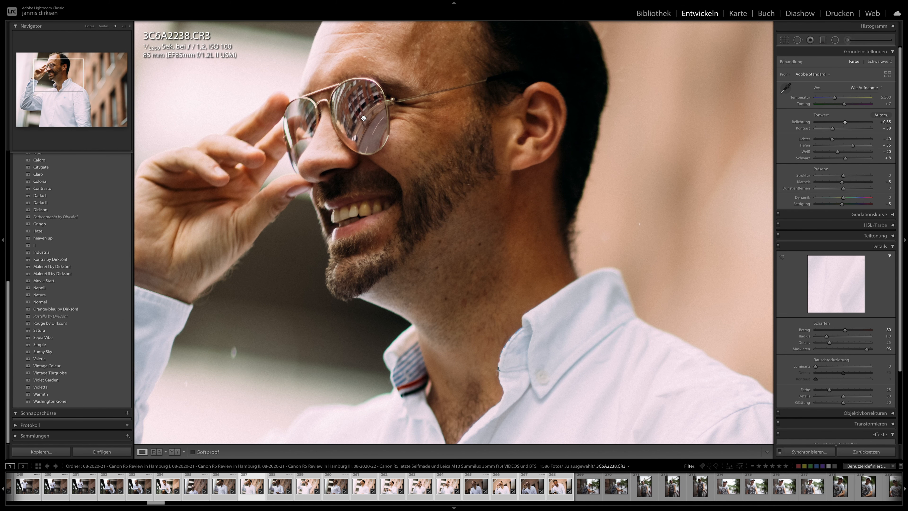
{"action": "key", "text": "Right"}
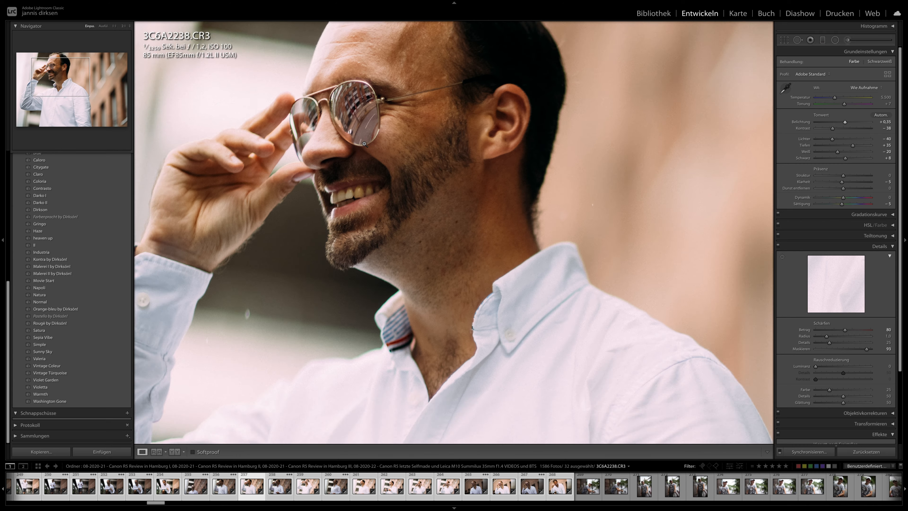
{"action": "left_click", "coordinate": [362, 143]}
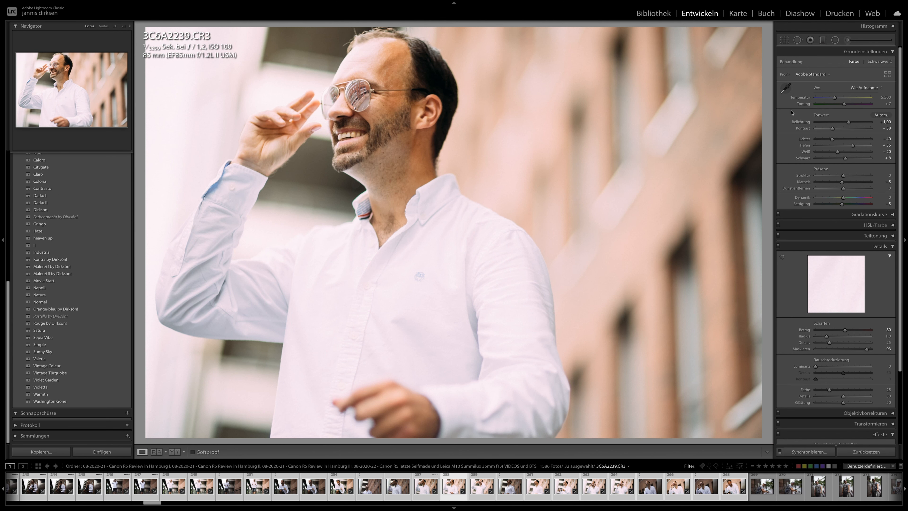
- Set 3C6A2239's exposure to +0.30 and synchronise its settings to the remaining white-shirt portraits, checking the photos up to 3C6A2243
{"action": "left_click_drag", "start_coordinate": [848, 123], "coordinate": [845, 123]}
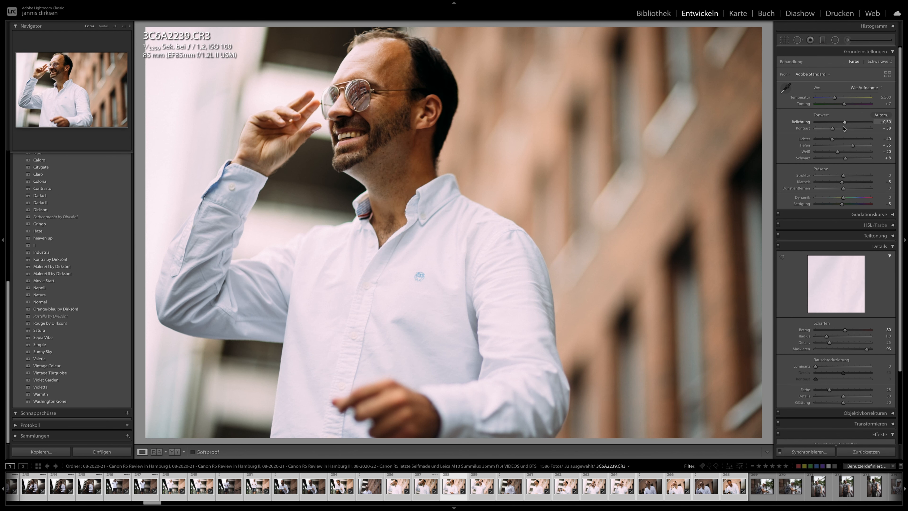
{"action": "left_click", "coordinate": [744, 487], "text": "shift"}
{"action": "left_click", "coordinate": [808, 452], "text": "alt"}
{"action": "key", "text": "Right"}
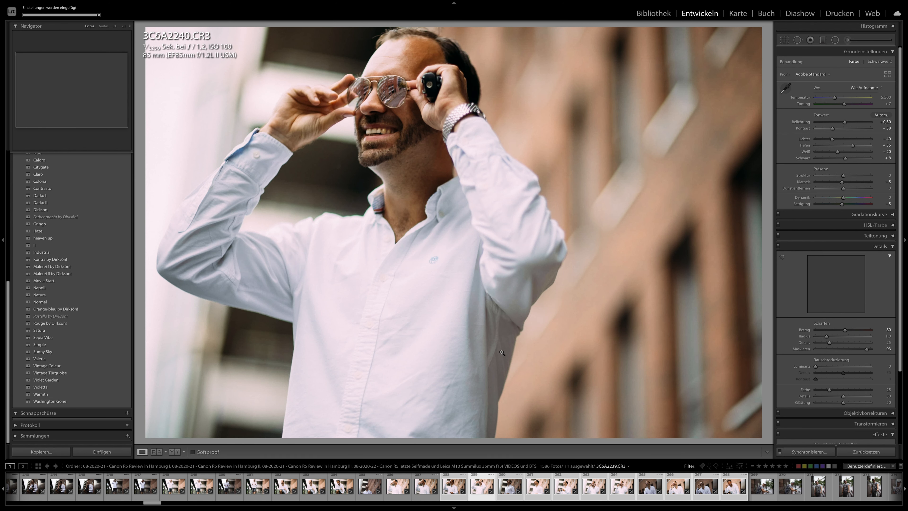
{"action": "key", "text": "Right"}
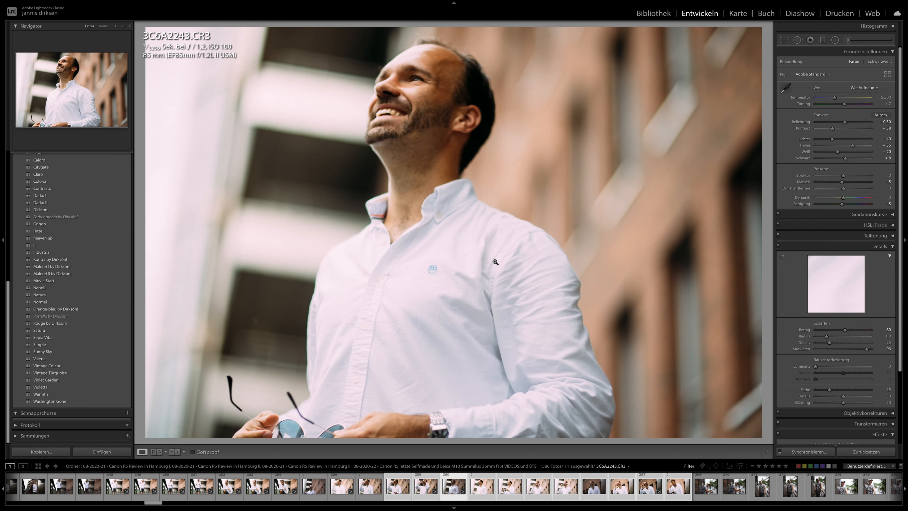
- Go back to portrait 3C6A2240 and examine the man's face and sunglasses at 1:1
{"action": "key", "text": "Left"}
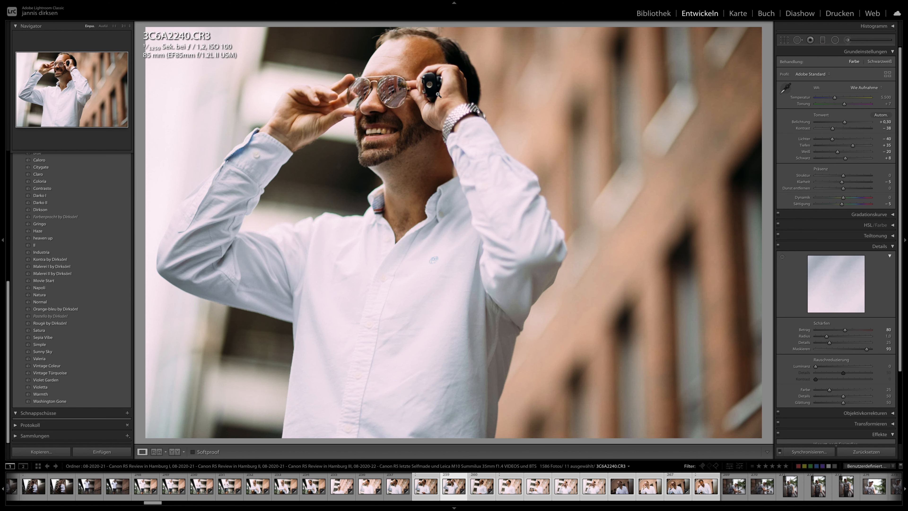
{"action": "left_click", "coordinate": [429, 68]}
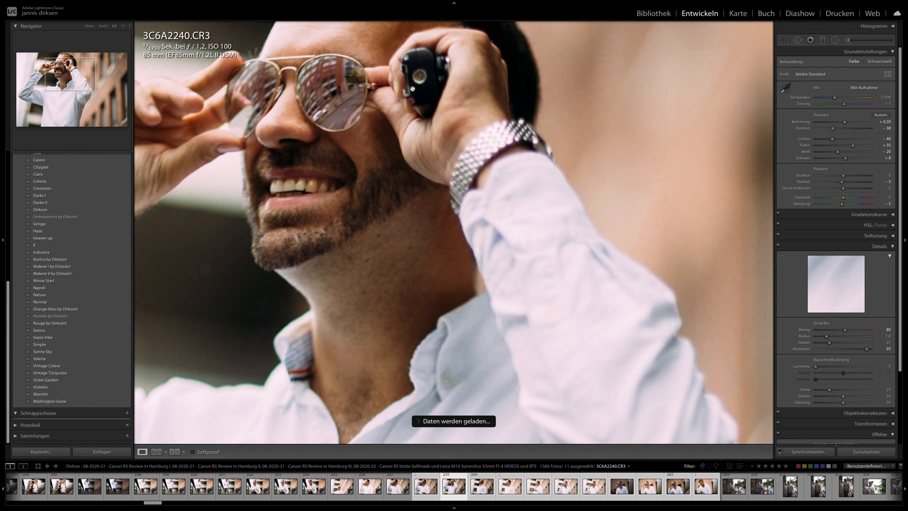
{"action": "left_click", "coordinate": [415, 80]}
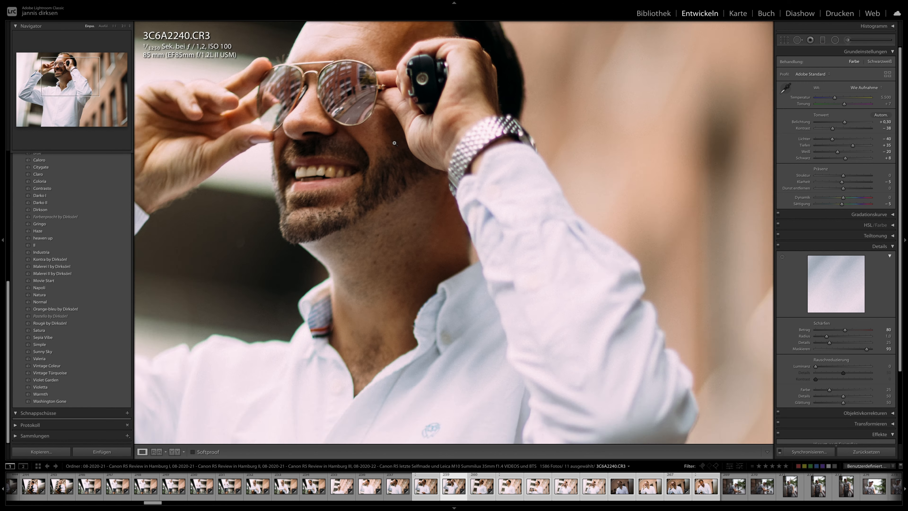
- Examine the man's face in portrait 3C6A2250 at 1:1 and 2:1 magnification
{"action": "key", "text": "Right"}
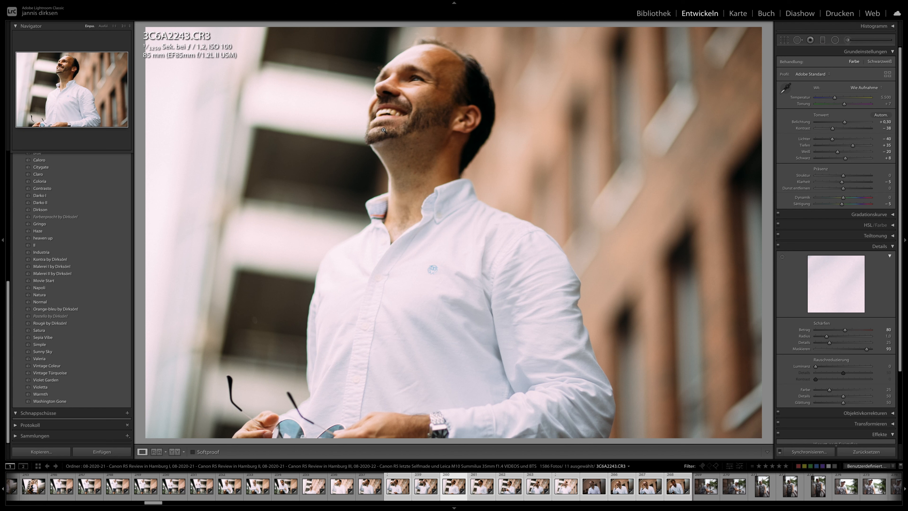
{"action": "key", "text": "Right"}
{"action": "key", "text": "Right"}
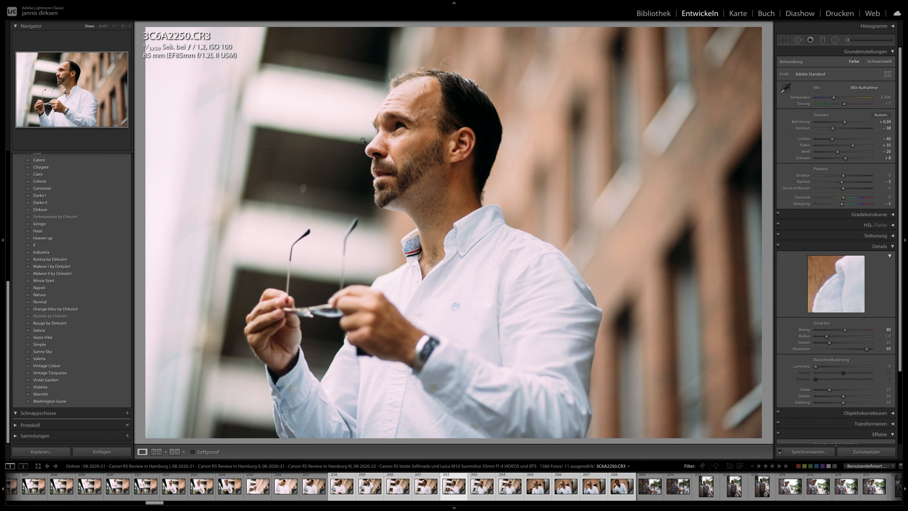
{"action": "left_click", "coordinate": [376, 132]}
{"action": "left_click_drag", "start_coordinate": [318, 159], "coordinate": [387, 194]}
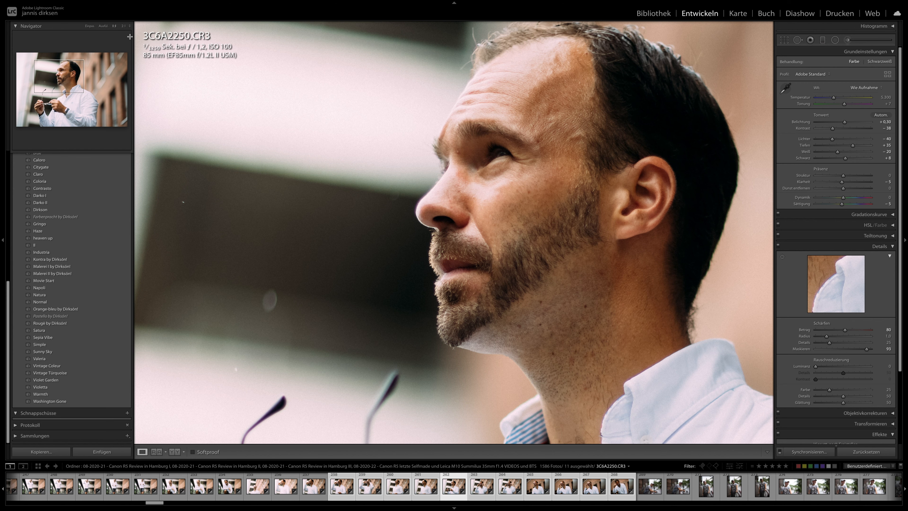
{"action": "left_click", "coordinate": [124, 26]}
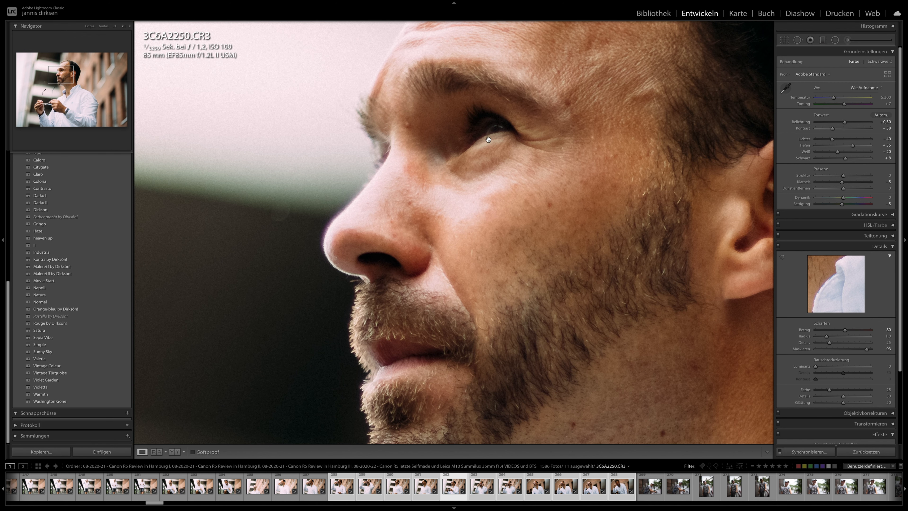
{"action": "left_click", "coordinate": [492, 141]}
- Review the remaining synchronised white-shirt portraits from 3C6A2253 to 3C6A2269
{"action": "key", "text": "Right"}
{"action": "key", "text": "Right"}
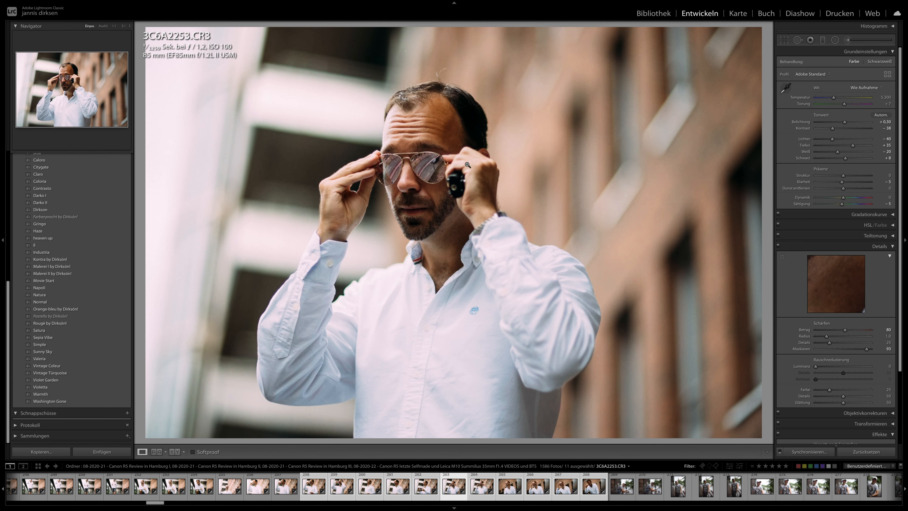
{"action": "key", "text": "Right"}
{"action": "key", "text": "Right"}
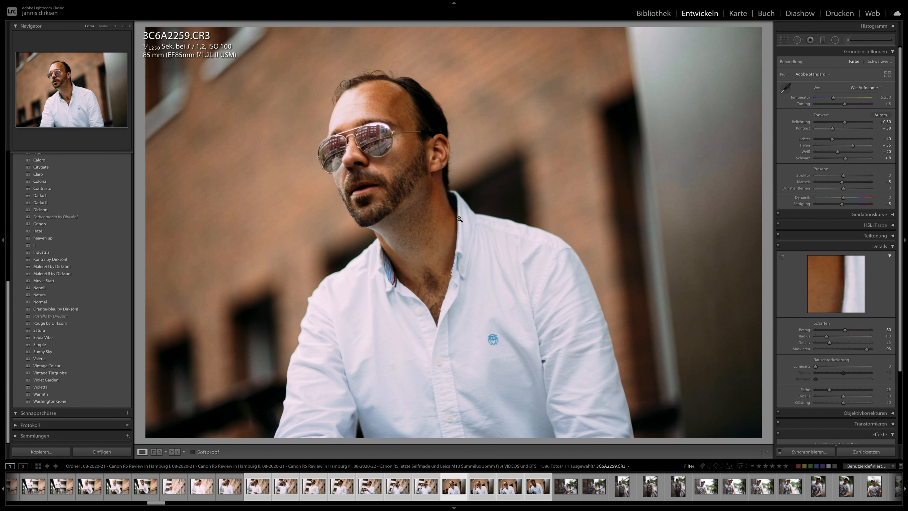
{"action": "key", "text": "Right"}
{"action": "key", "text": "Right"}
{"action": "key", "text": "Right"}
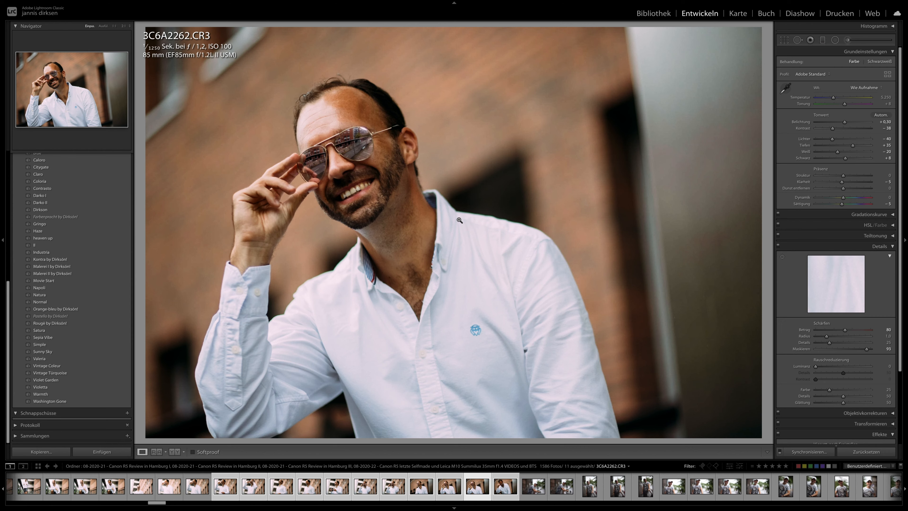
{"action": "key", "text": "Right"}
{"action": "key", "text": "Right"}
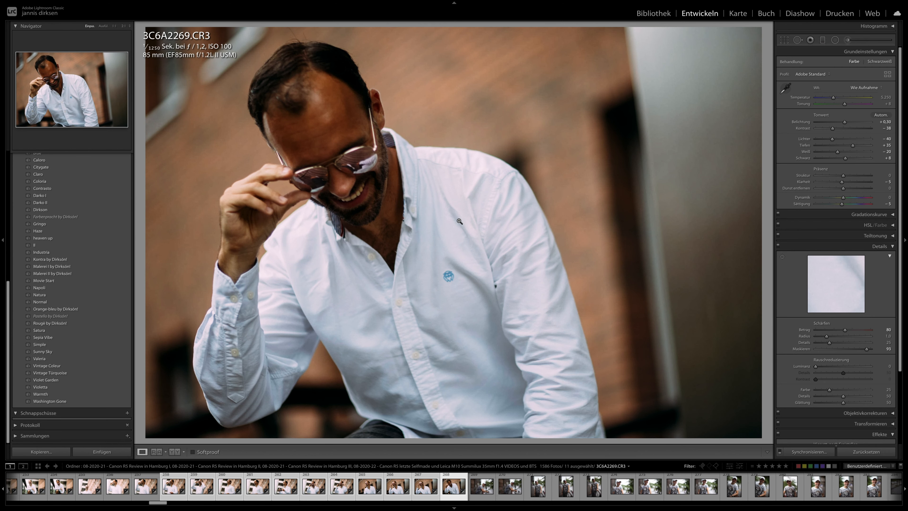
{"action": "key", "text": "Right"}
- Synchronise 3C6A2239's develop settings to the range of earlier photos in the filmstrip
{"action": "scroll", "coordinate": [153, 489], "scroll_direction": "left", "scroll_amount": 10}
{"action": "scroll", "coordinate": [152, 489], "scroll_direction": "left", "scroll_amount": 15}
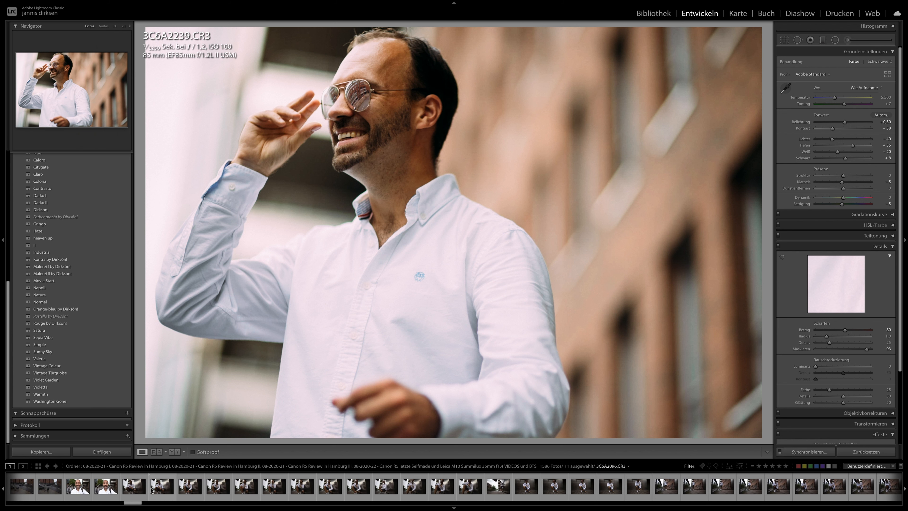
{"action": "left_click", "coordinate": [242, 491], "text": "shift"}
{"action": "left_click", "coordinate": [800, 450]}
{"action": "key", "text": "Return"}
- Browse the unedited photos at the start of the shoot, from the bicycle photo 3C6A1432 to the crouching portrait 3C6A1553
{"action": "left_click_drag", "start_coordinate": [132, 504], "coordinate": [18, 502]}
{"action": "left_click", "coordinate": [76, 486]}
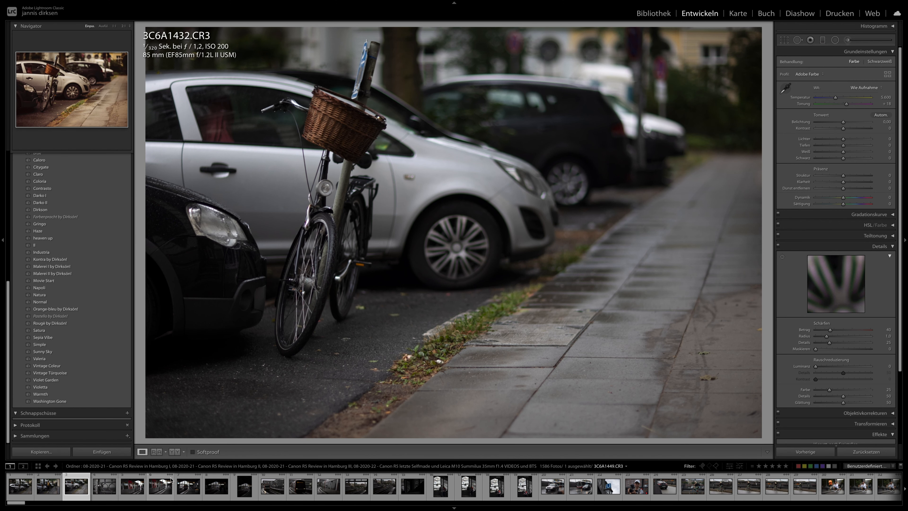
{"action": "left_click", "coordinate": [168, 484]}
{"action": "scroll", "coordinate": [230, 483], "scroll_direction": "down", "scroll_amount": 4}
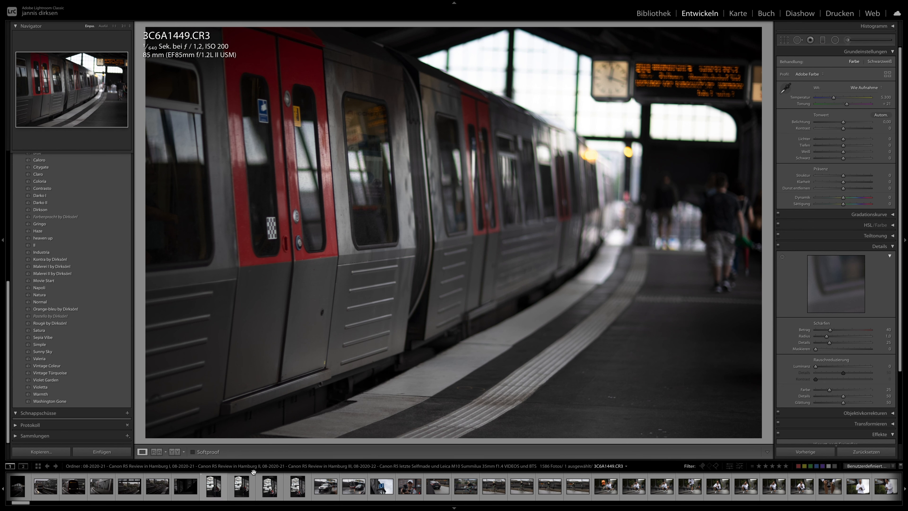
{"action": "left_click", "coordinate": [268, 491]}
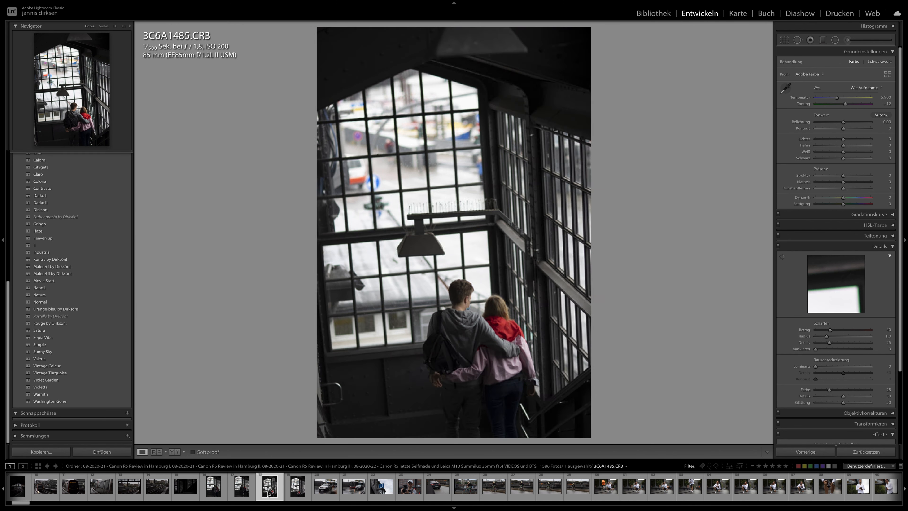
{"action": "left_click", "coordinate": [354, 492]}
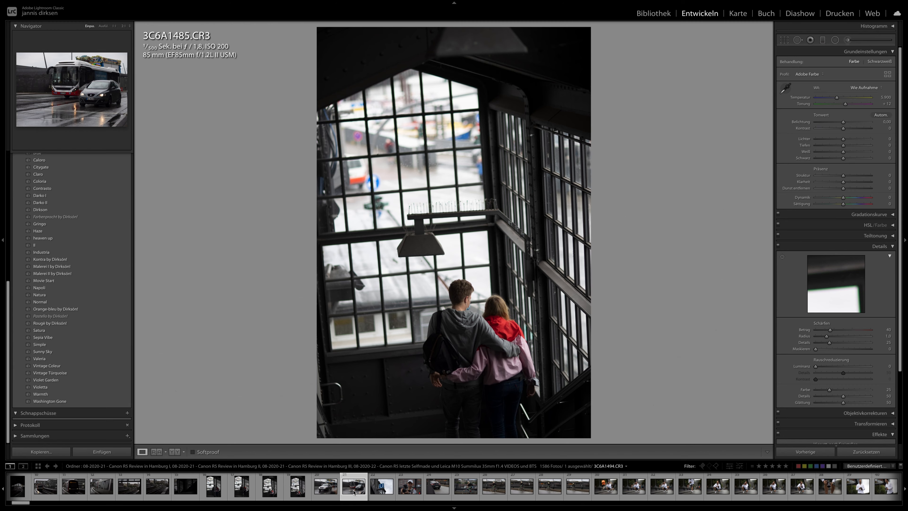
{"action": "key", "text": "Right"}
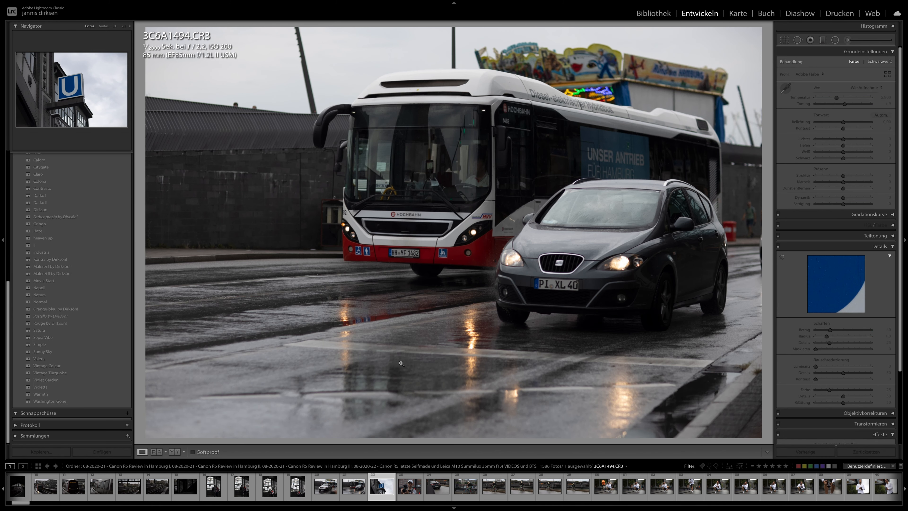
{"action": "key", "text": "Right"}
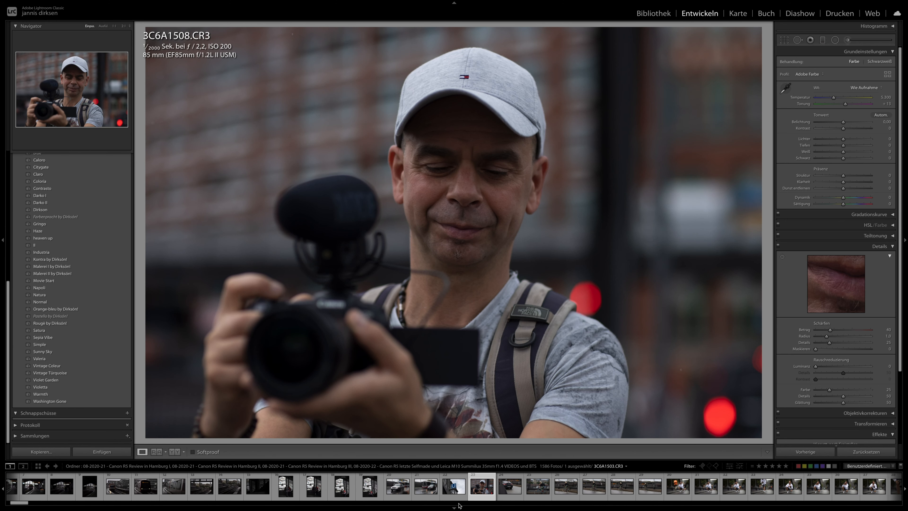
{"action": "left_click", "coordinate": [517, 491]}
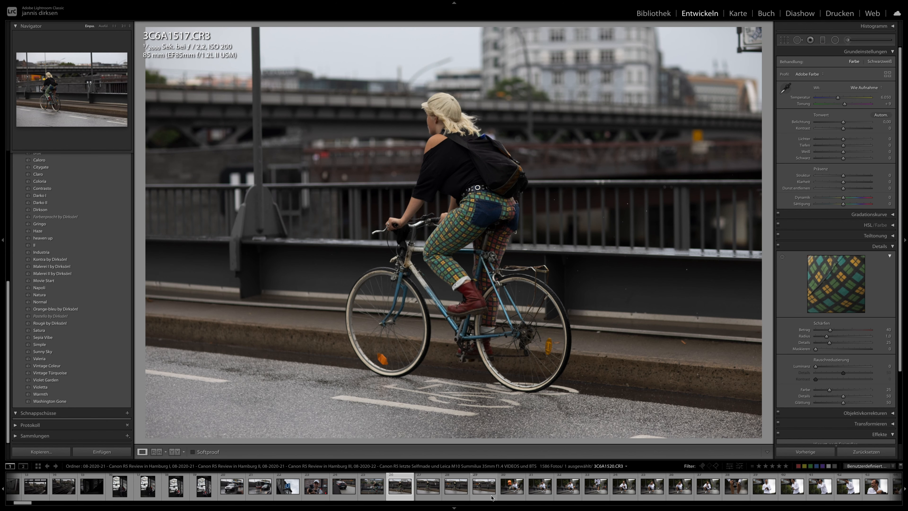
{"action": "scroll", "coordinate": [492, 495], "scroll_direction": "down", "scroll_amount": 3}
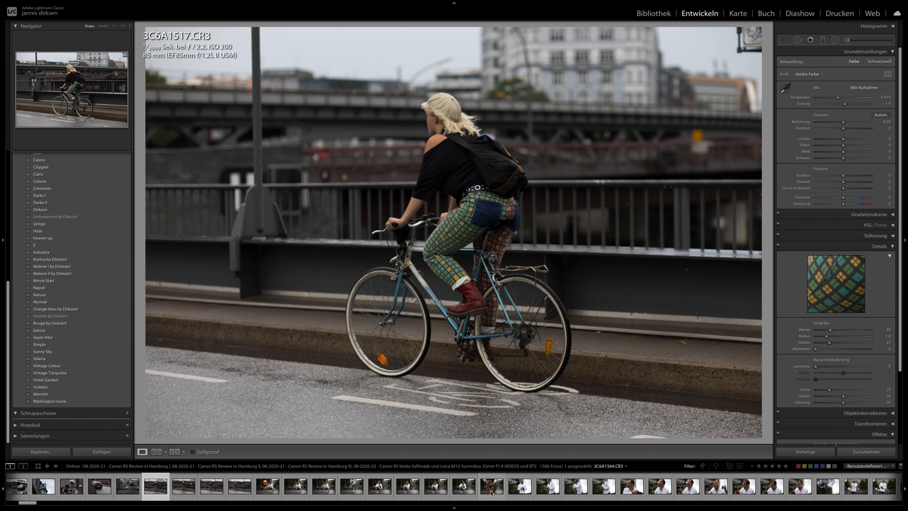
{"action": "left_click", "coordinate": [436, 492]}
- Apply the Industria preset to portrait 3C6A1588 of the smiling man with sunglasses and camera
{"action": "scroll", "coordinate": [436, 492], "scroll_direction": "down", "scroll_amount": 2}
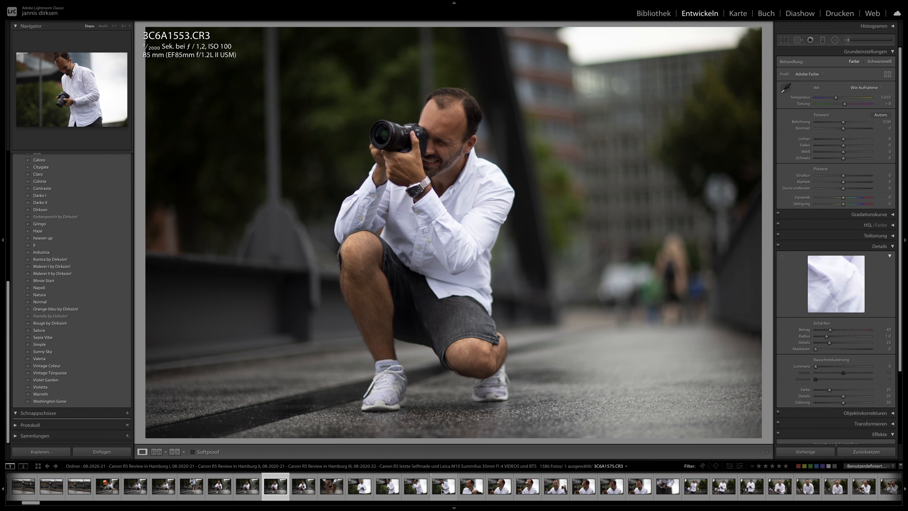
{"action": "left_click", "coordinate": [524, 489]}
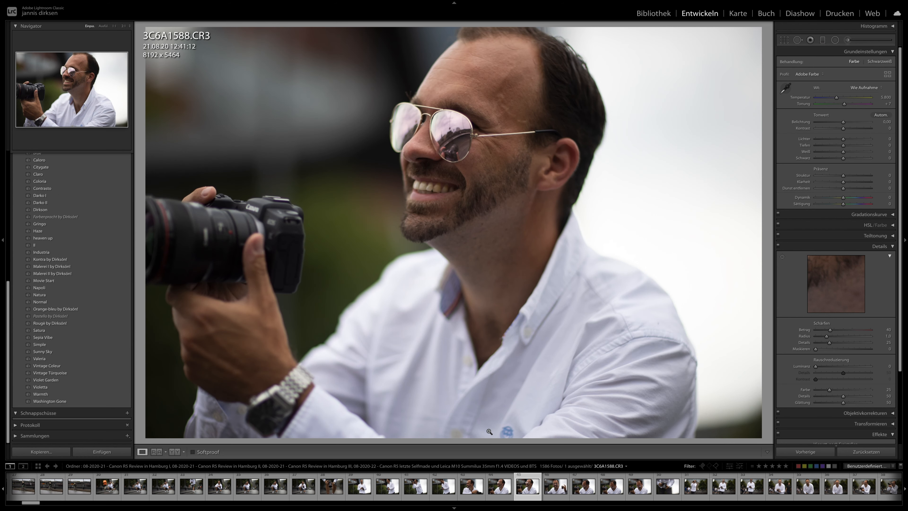
{"action": "left_click", "coordinate": [76, 252]}
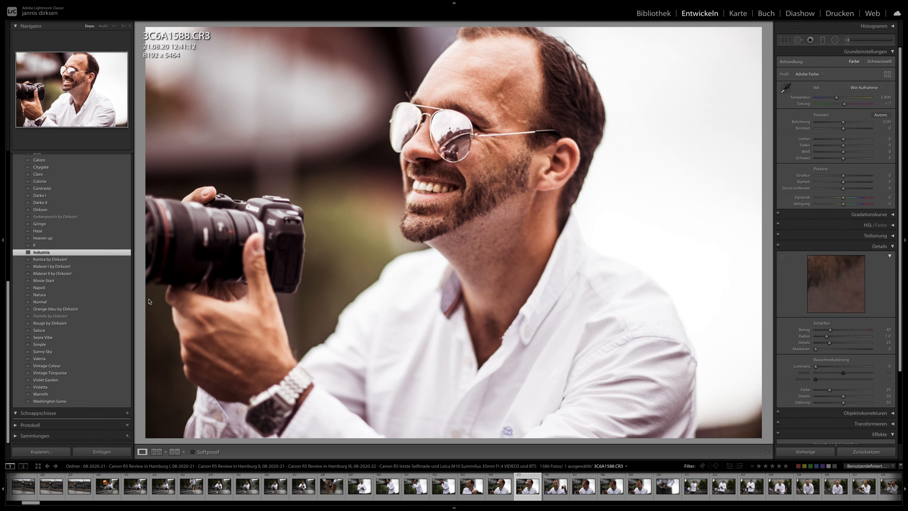
- Switch the info overlay to exposure details for portrait 3C6A1632 and apply the Darko II preset to it
{"action": "left_click", "coordinate": [554, 489]}
{"action": "scroll", "coordinate": [587, 488], "scroll_direction": "down", "scroll_amount": 5}
{"action": "left_click", "coordinate": [612, 491]}
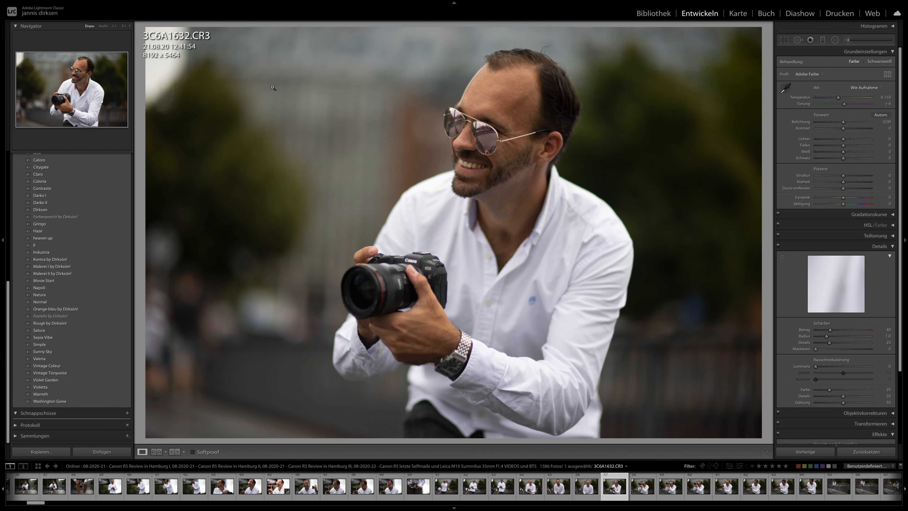
{"action": "key", "text": "i"}
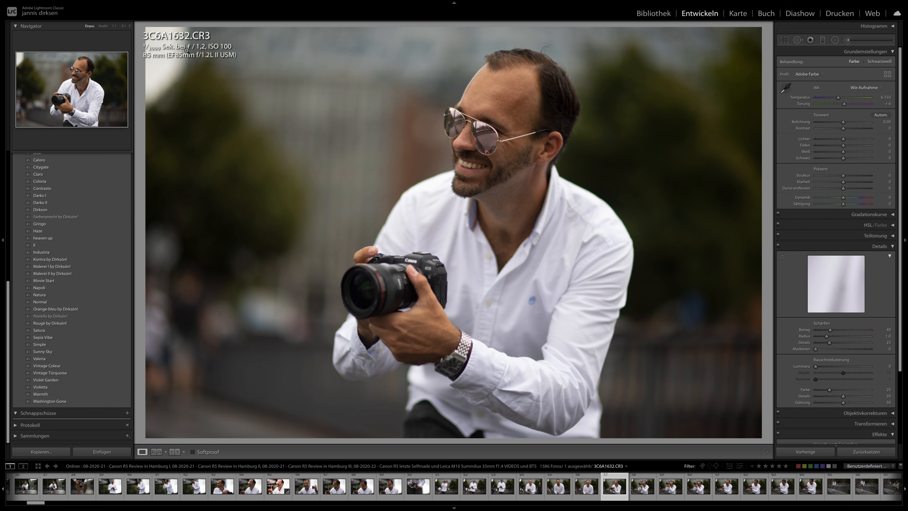
{"action": "left_click", "coordinate": [50, 203]}
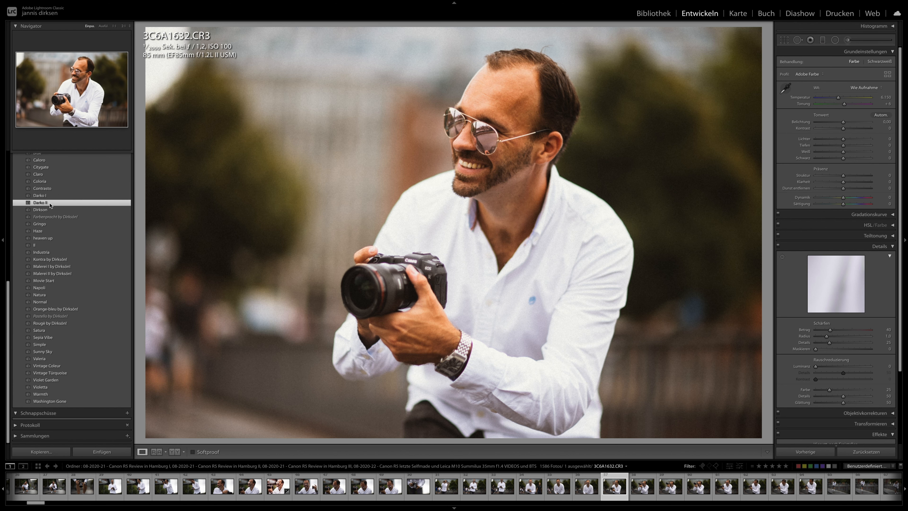
- Synchronise 3C6A1632's develop settings to the following photos up to 3C6A1667
{"action": "key", "text": "Right"}
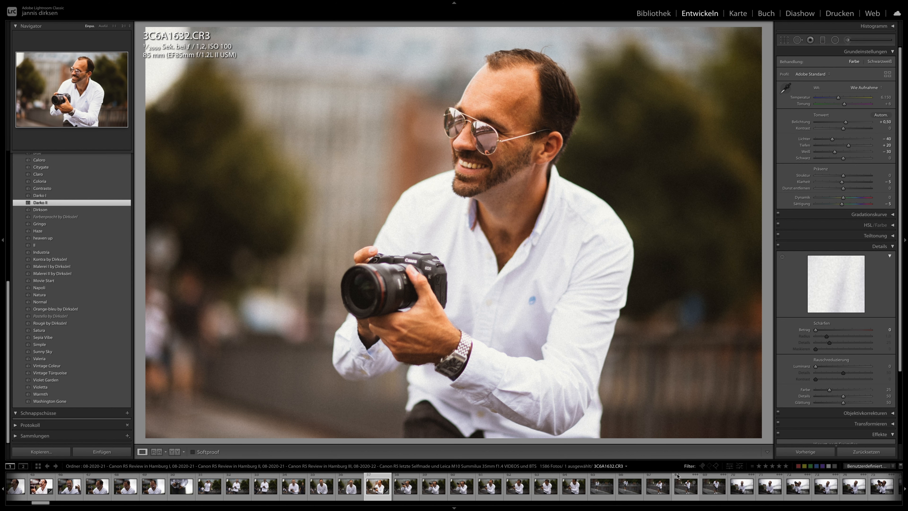
{"action": "left_click", "coordinate": [710, 492], "text": "shift"}
{"action": "left_click", "coordinate": [810, 452]}
{"action": "key", "text": "Return"}
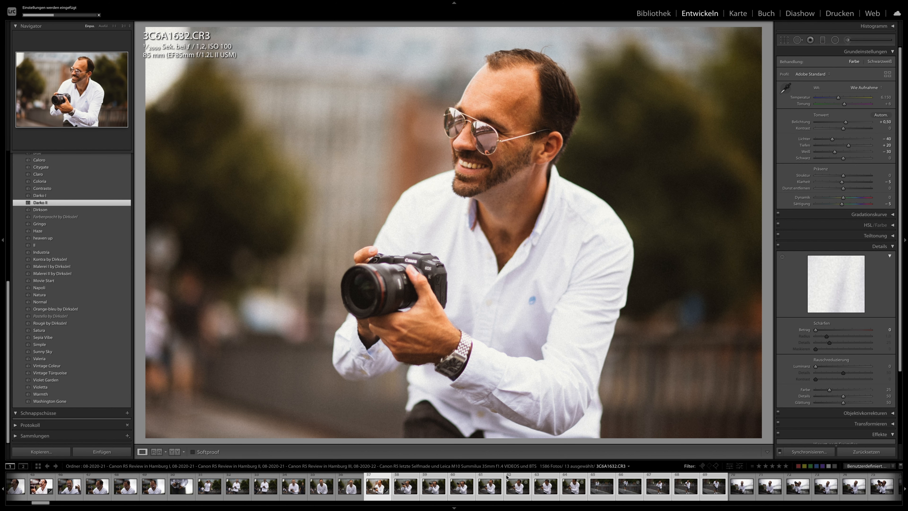
- Check the synchronised Darko II look on photos 3C6A1641, 3C6A1643 and 3C6A1663
{"action": "left_click", "coordinate": [519, 489]}
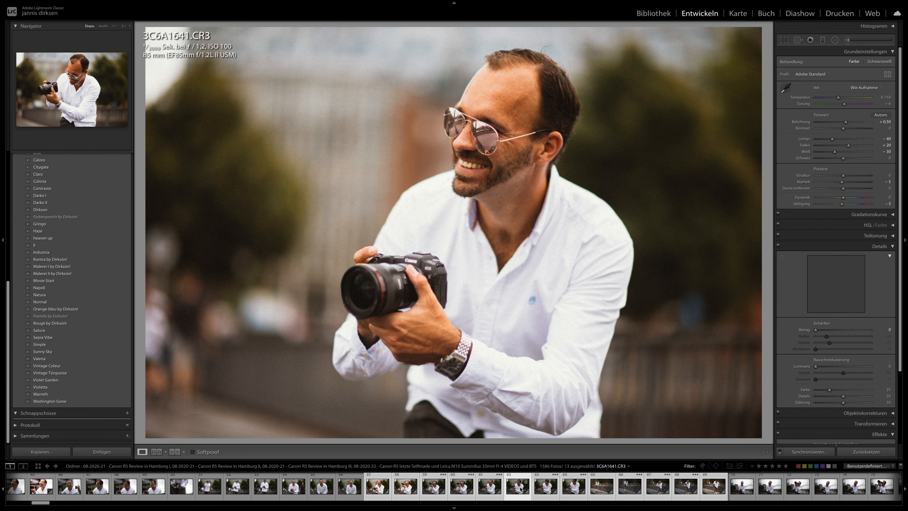
{"action": "left_click", "coordinate": [587, 490]}
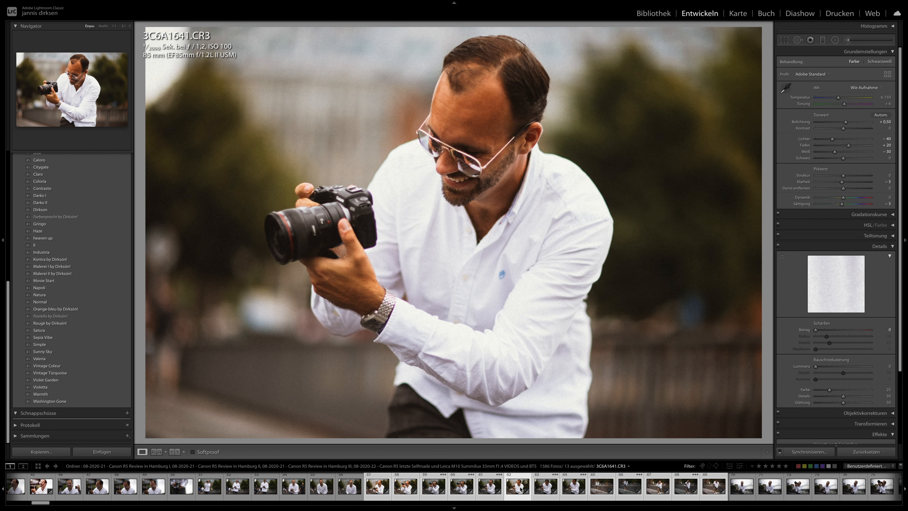
{"action": "left_click", "coordinate": [572, 492]}
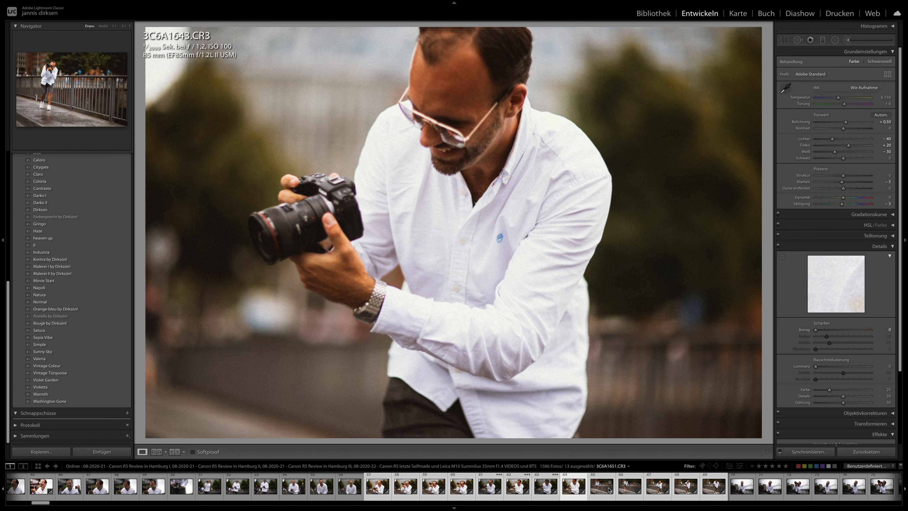
{"action": "left_click", "coordinate": [655, 491]}
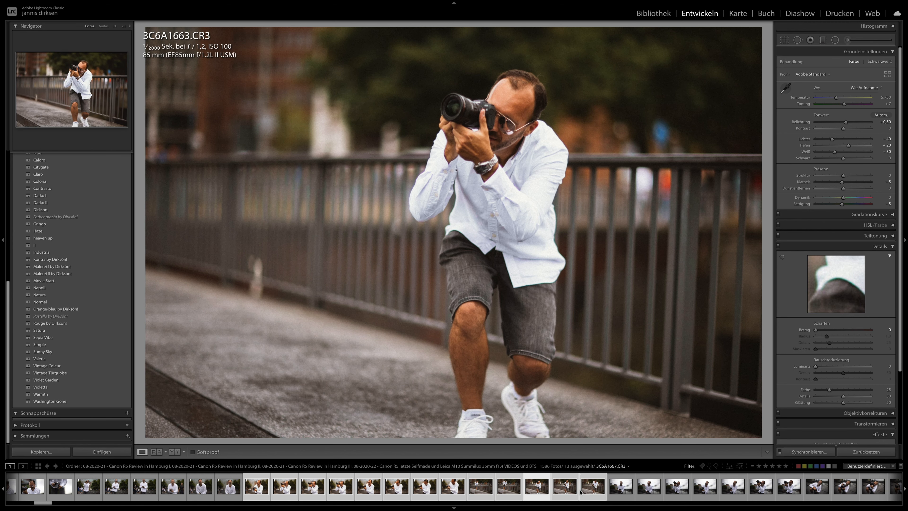
- Synchronise 3C6A1667's develop settings to the next eight photos in the filmstrip
{"action": "left_click", "coordinate": [587, 493]}
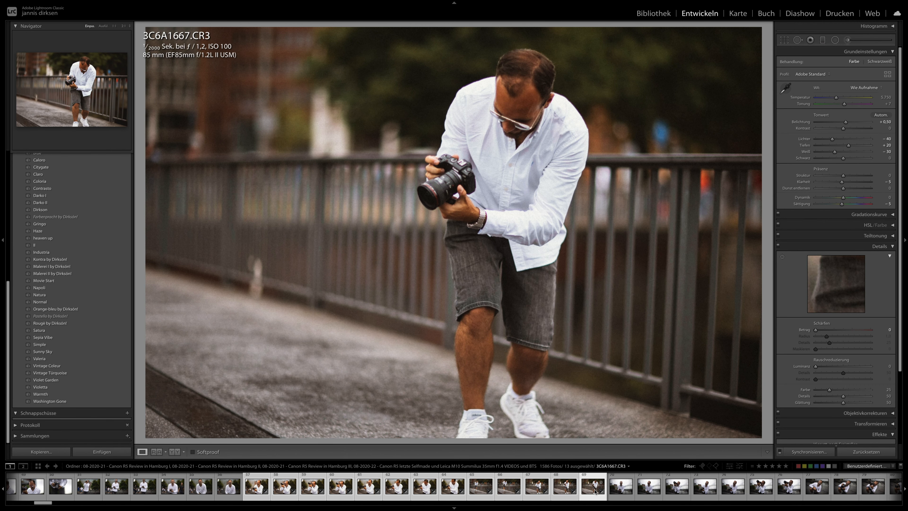
{"action": "scroll", "coordinate": [595, 492], "scroll_direction": "down", "scroll_amount": 4}
{"action": "left_click", "coordinate": [612, 487], "text": "shift"}
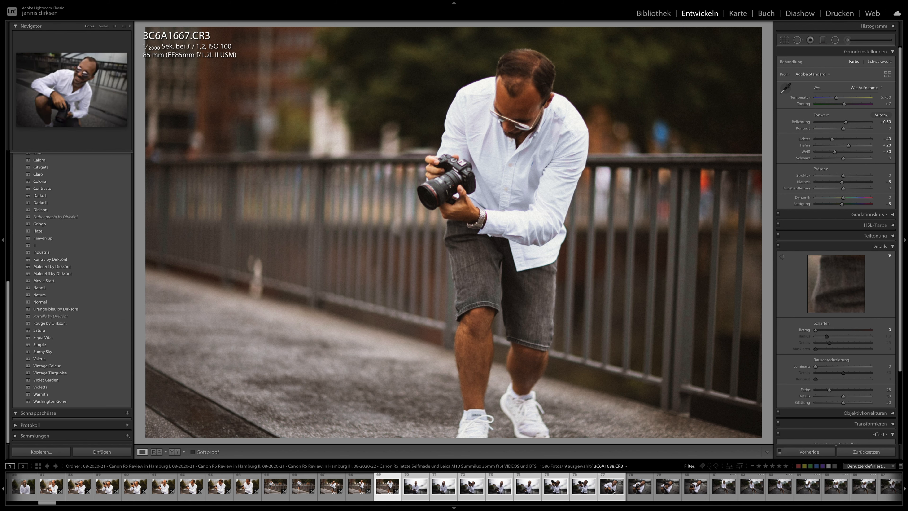
{"action": "key", "text": "ctrl+shift+s"}
{"action": "key", "text": "Return"}
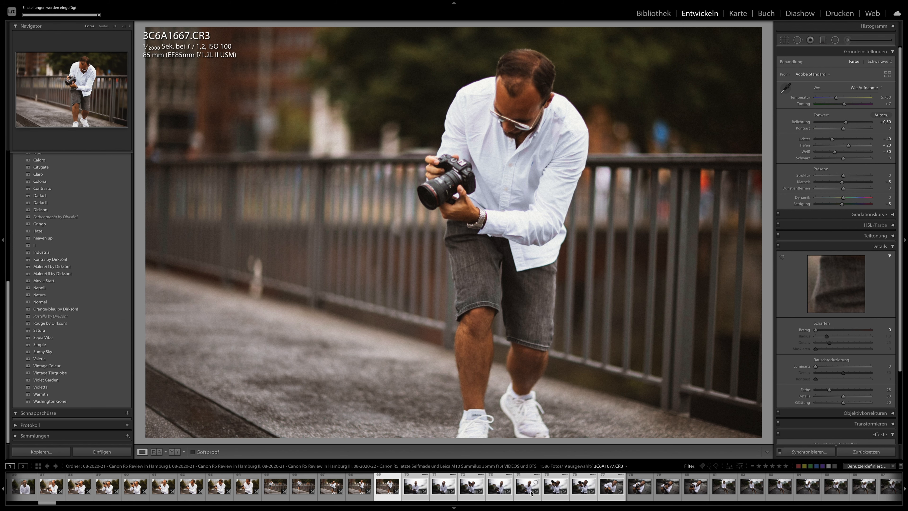
- Synchronise 3C6A1688's develop settings to the following photos up to 3C6A1711
{"action": "left_click", "coordinate": [528, 489]}
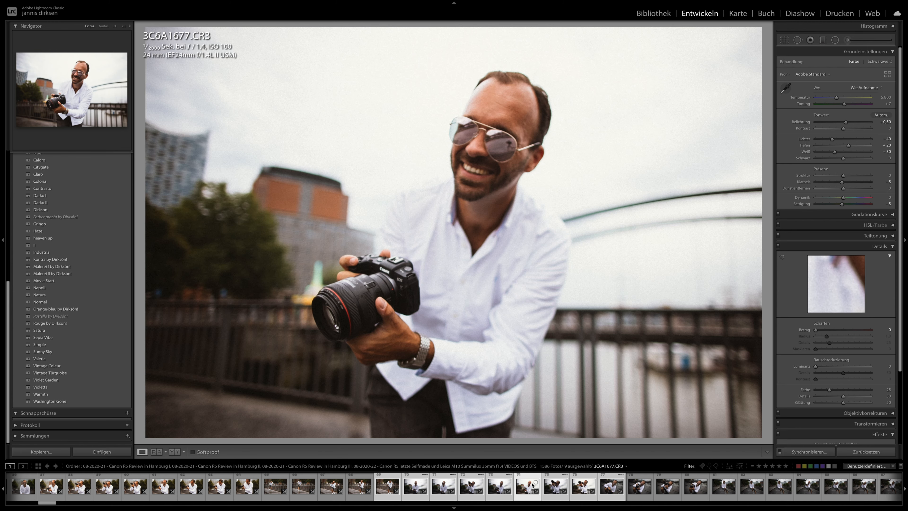
{"action": "left_click", "coordinate": [612, 490]}
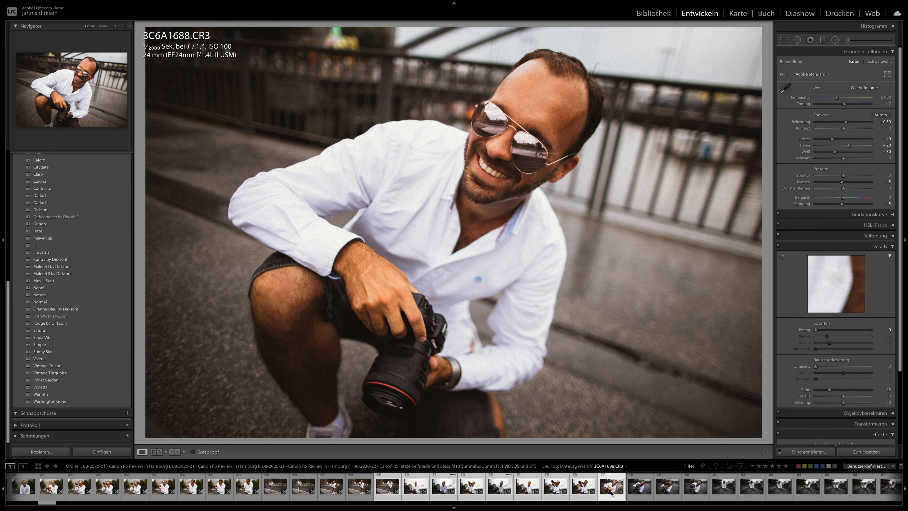
{"action": "scroll", "coordinate": [629, 491], "scroll_direction": "down", "scroll_amount": 3}
{"action": "left_click", "coordinate": [686, 488], "text": "shift"}
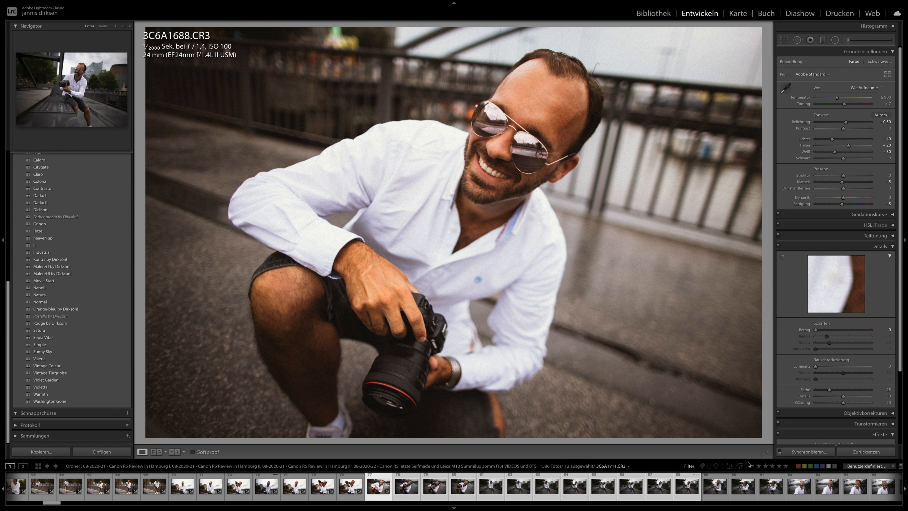
{"action": "left_click", "coordinate": [823, 449], "text": "alt"}
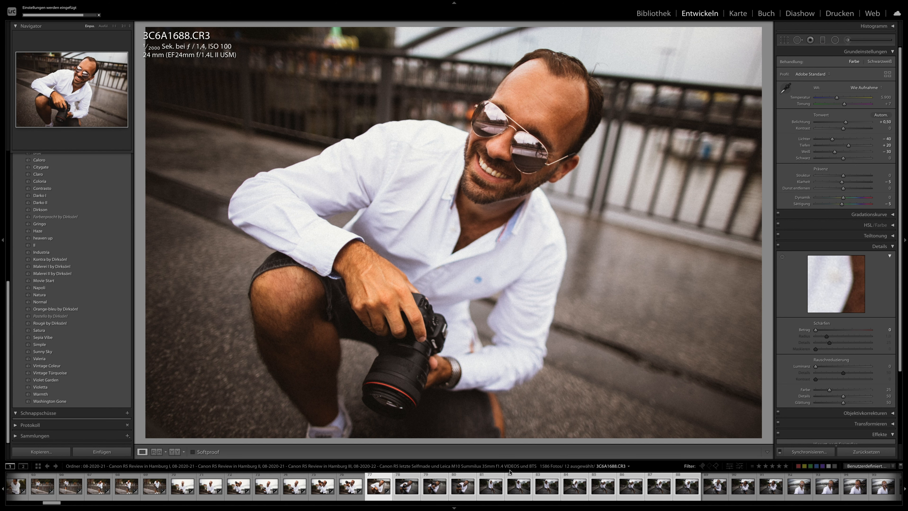
- Check the synchronised look on photos 3C6A1699, 3C6A1700, 3C6A1705 and 3C6A1711
{"action": "left_click", "coordinate": [494, 489]}
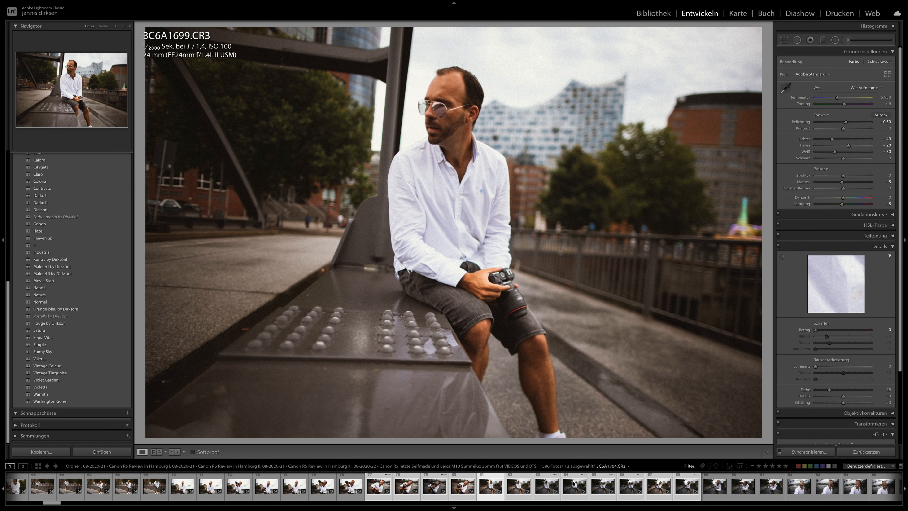
{"action": "left_click", "coordinate": [518, 487]}
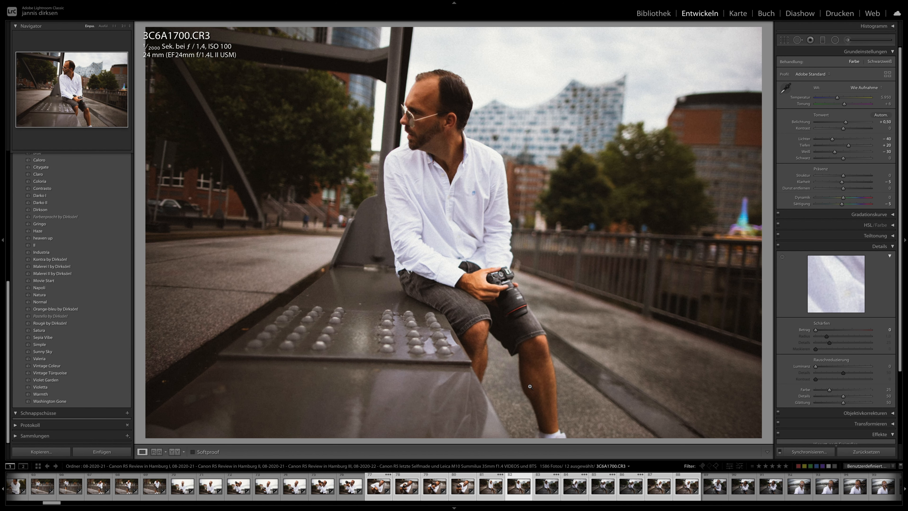
{"action": "left_click", "coordinate": [603, 494]}
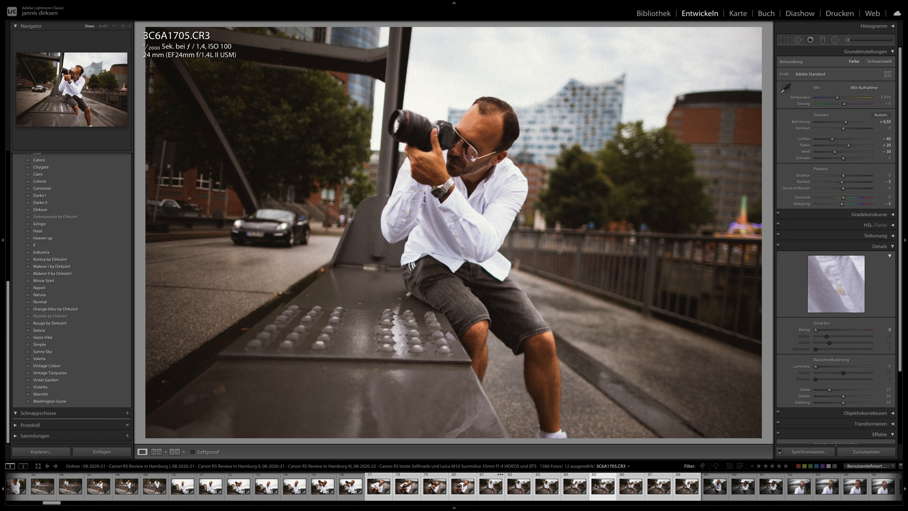
{"action": "left_click", "coordinate": [683, 491]}
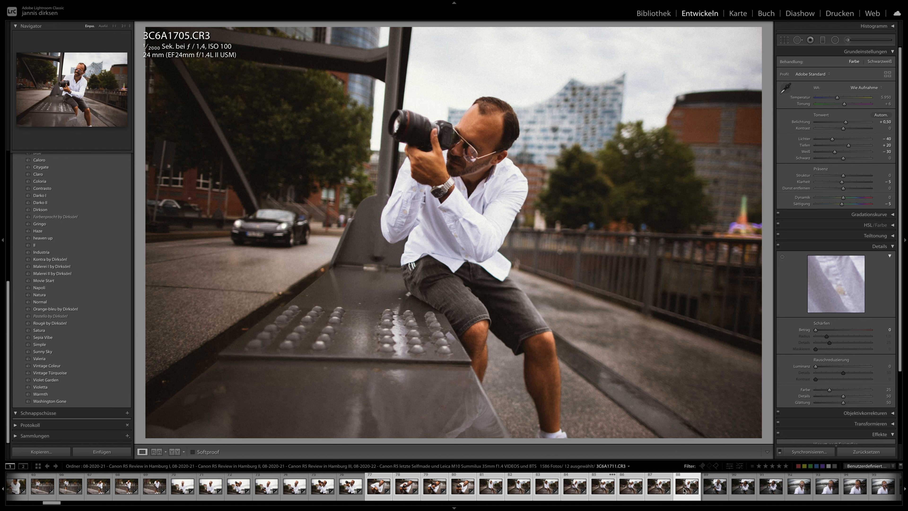
- Apply the previous photo's develop settings to portrait 3C6A1715 and to car photo 3C6A1742
{"action": "left_click", "coordinate": [743, 488]}
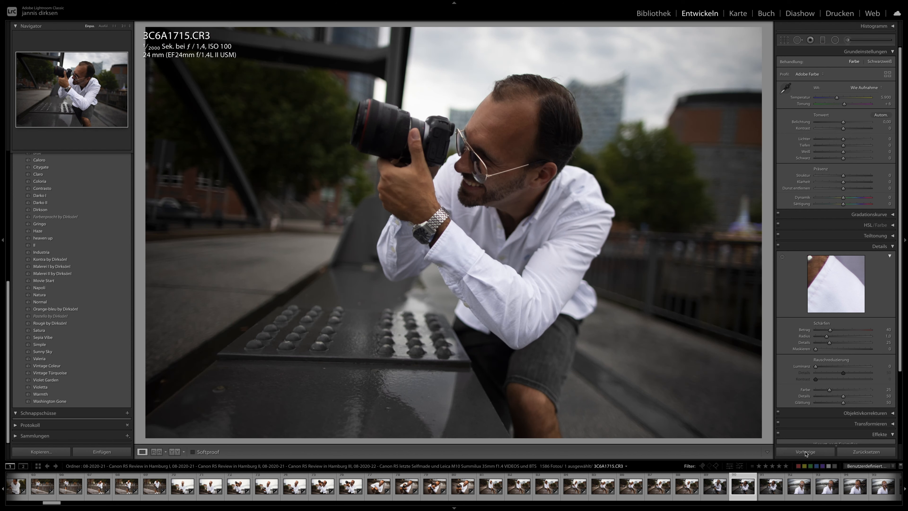
{"action": "left_click", "coordinate": [805, 453]}
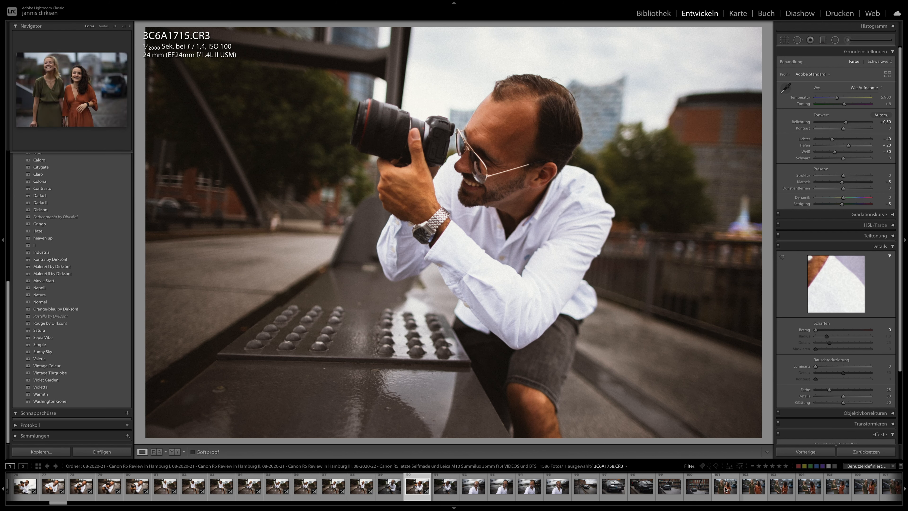
{"action": "left_click", "coordinate": [647, 493]}
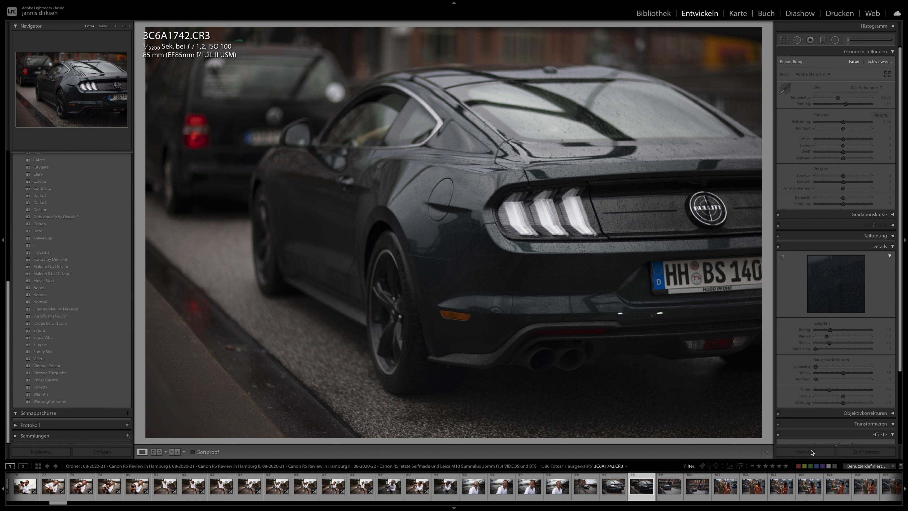
{"action": "left_click", "coordinate": [808, 453]}
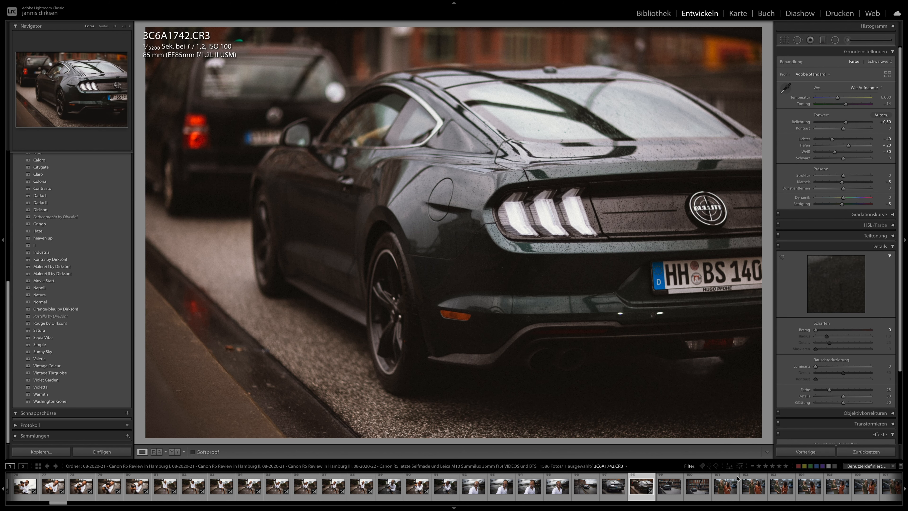
- Open photo 3C6A1758 and try to apply the previous photo's develop settings to selfie 3C6A1723
{"action": "left_click", "coordinate": [725, 492]}
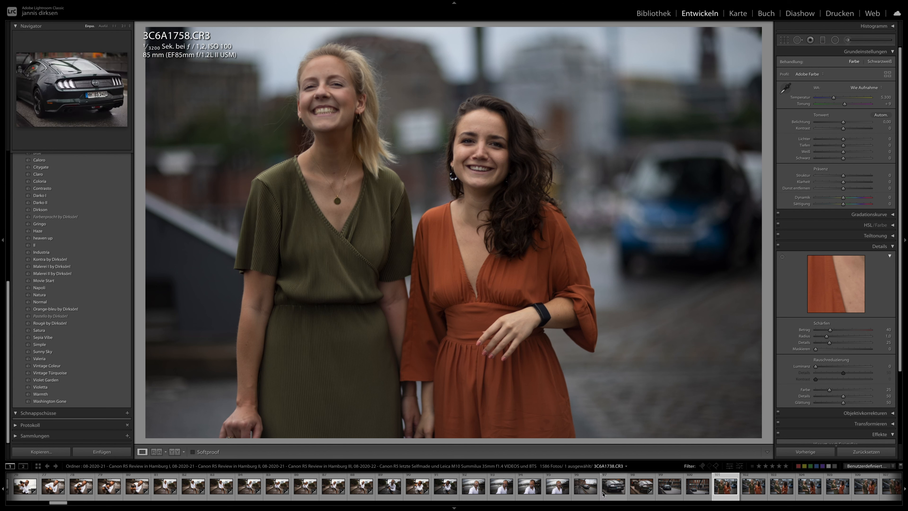
{"action": "left_click", "coordinate": [507, 491]}
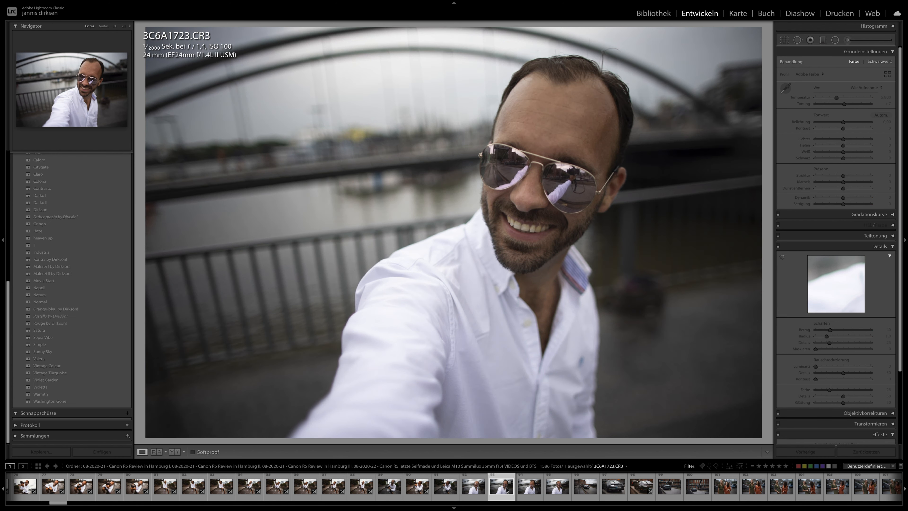
{"action": "left_click", "coordinate": [821, 454]}
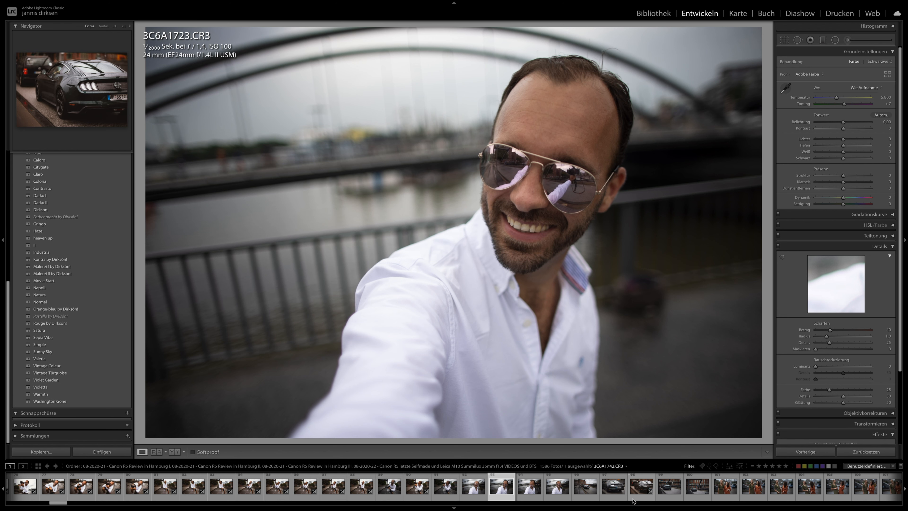
- Look through the photos of the two women in green and orange up to 3C6A1775
{"action": "scroll", "coordinate": [632, 487], "scroll_direction": "down", "scroll_amount": 3}
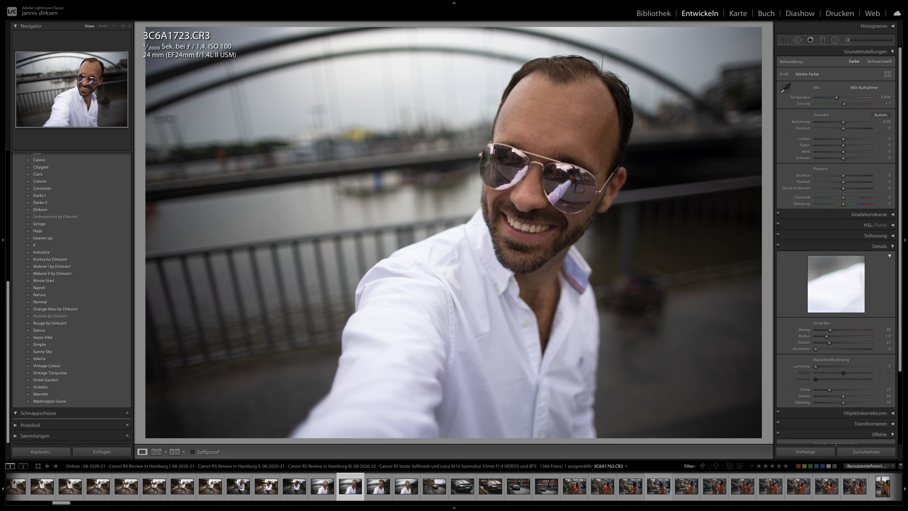
{"action": "left_click", "coordinate": [652, 487]}
{"action": "key", "text": "Right"}
{"action": "key", "text": "Right"}
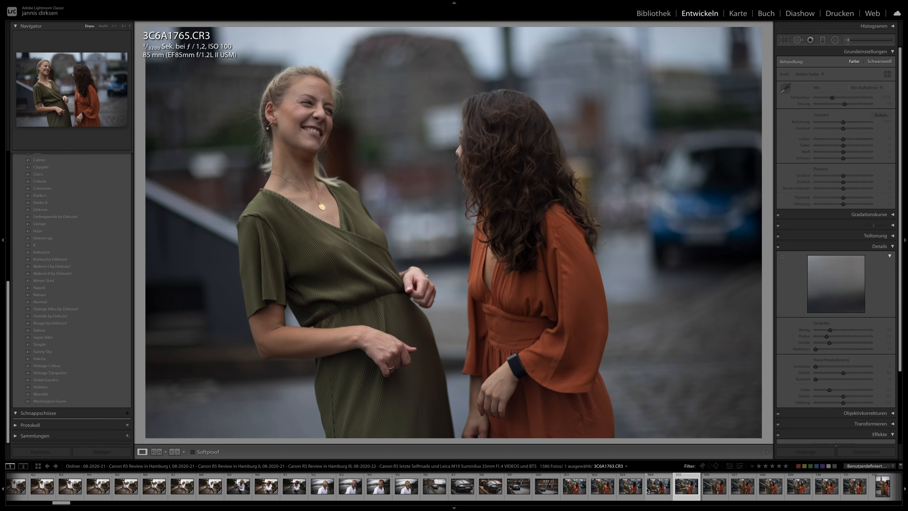
{"action": "key", "text": "Right"}
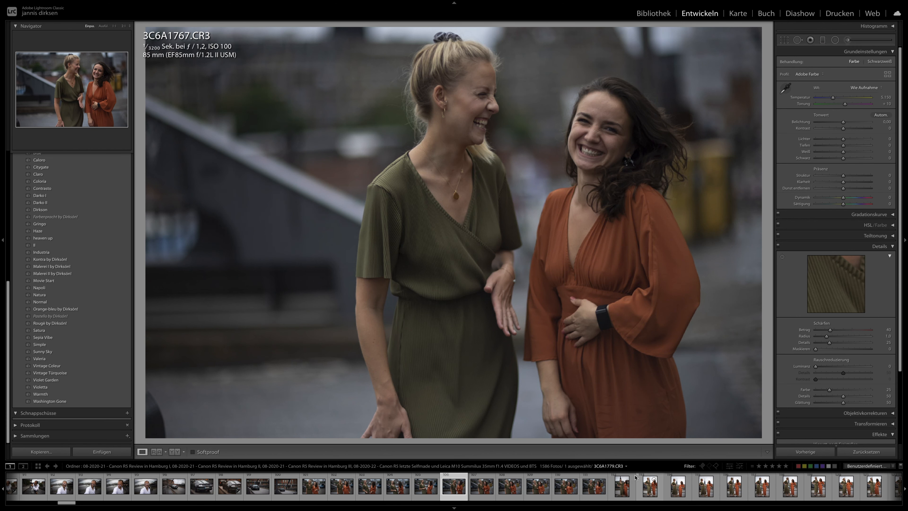
{"action": "key", "text": "Right"}
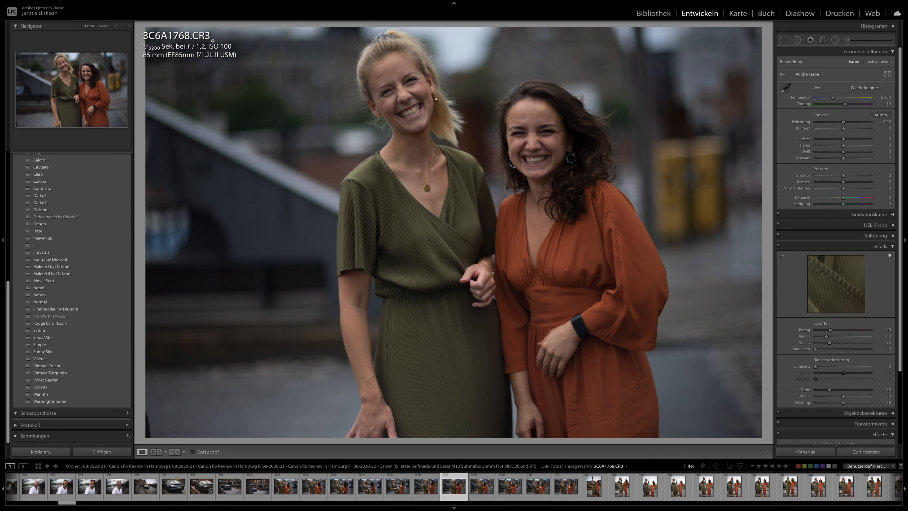
{"action": "key", "text": "Right"}
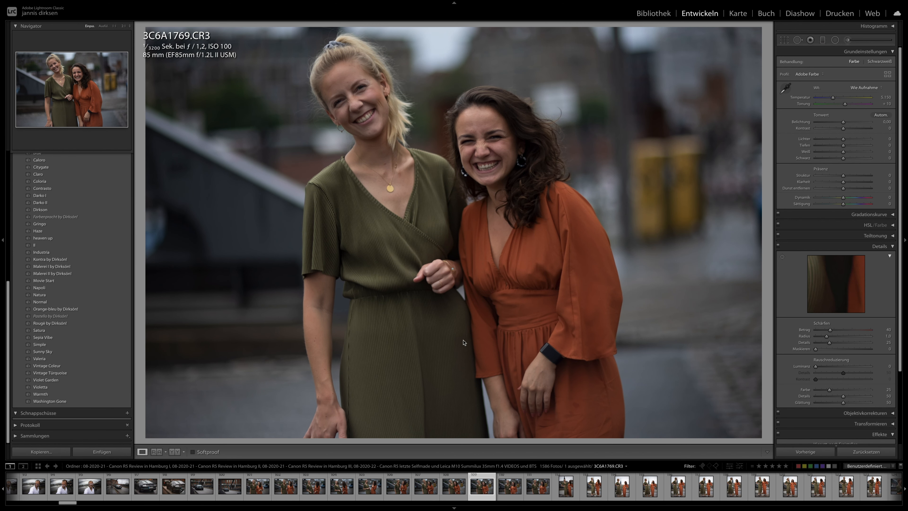
{"action": "key", "text": "Right"}
{"action": "key", "text": "Right"}
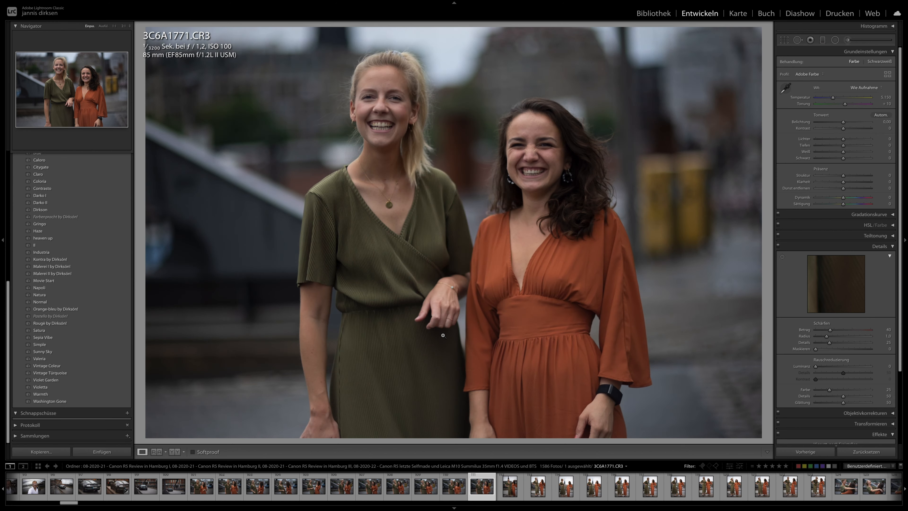
{"action": "key", "text": "Right"}
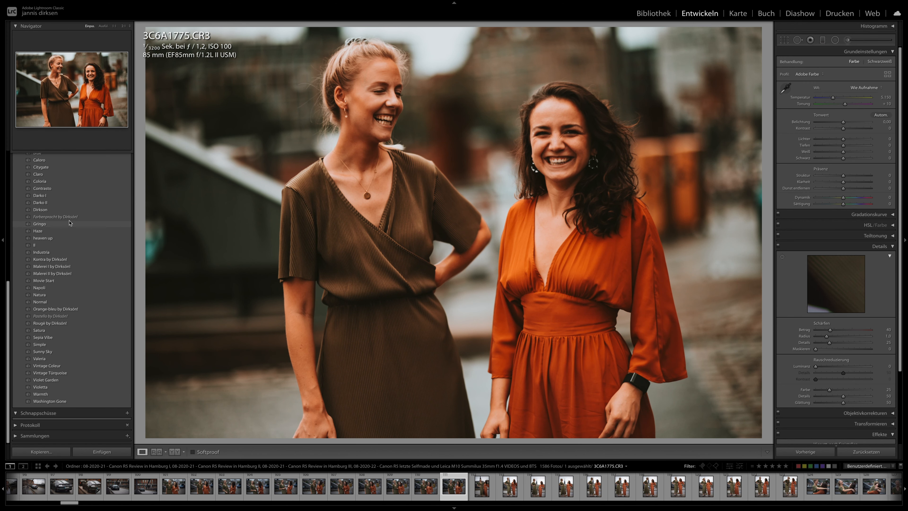
- Apply the Gringo preset to 3C6A1775 and set temperature 5,333, exposure +0.25, contrast −69, highlights +37, shadows +49 and blacks −8
{"action": "left_click", "coordinate": [69, 223]}
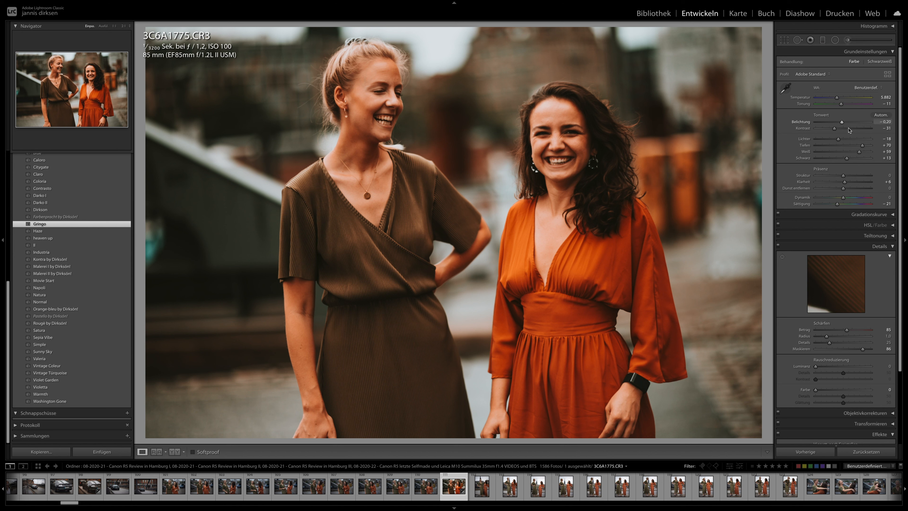
{"action": "left_click_drag", "start_coordinate": [831, 130], "coordinate": [849, 123]}
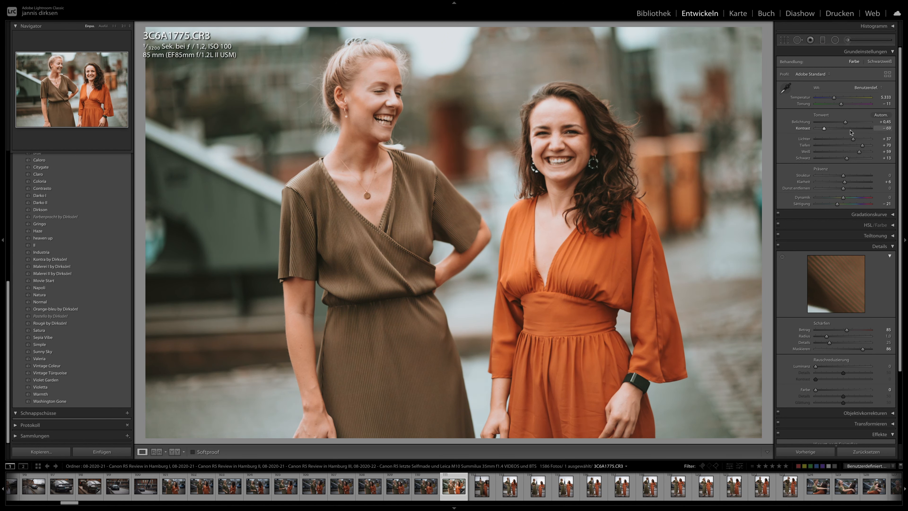
{"action": "left_click_drag", "start_coordinate": [846, 123], "coordinate": [845, 123]}
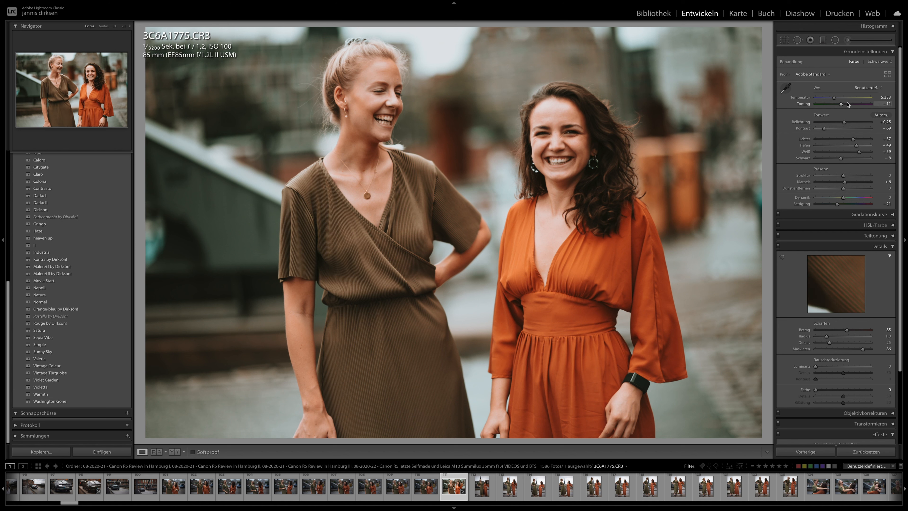
- Synchronise 3C6A1775's develop settings to the next 19 photos in the filmstrip
{"action": "scroll", "coordinate": [746, 503], "scroll_direction": "down", "scroll_amount": 3}
{"action": "left_click", "coordinate": [742, 493], "text": "shift"}
{"action": "left_click", "coordinate": [809, 452]}
{"action": "key", "text": "Return"}
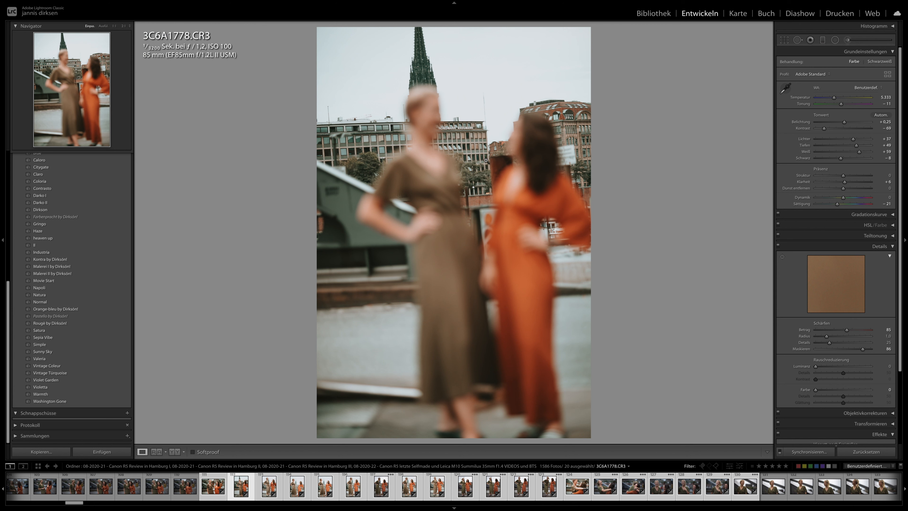
- Compare the synchronised Gringo look on full-length photos 3C6A1778, 3C6A1779 and 3C6A1781
{"action": "key", "text": "Right"}
{"action": "key", "text": "Right"}
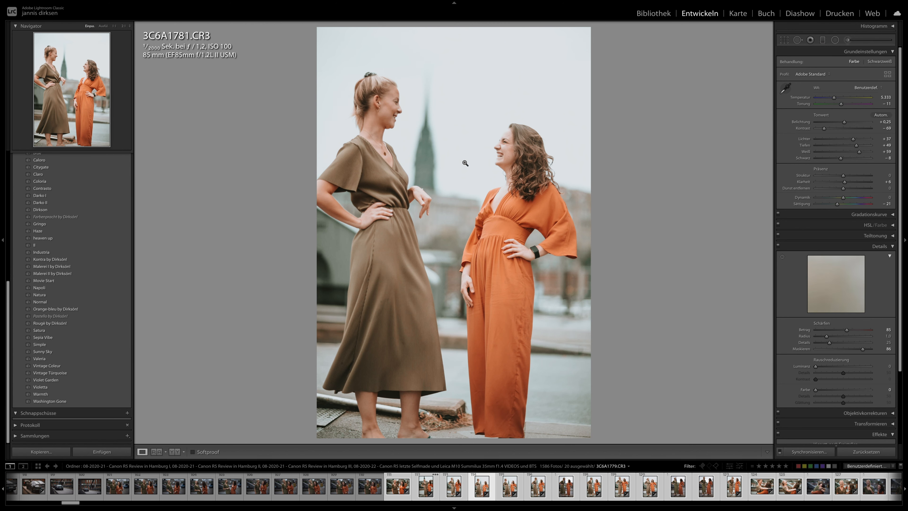
{"action": "key", "text": "Left"}
{"action": "key", "text": "Left"}
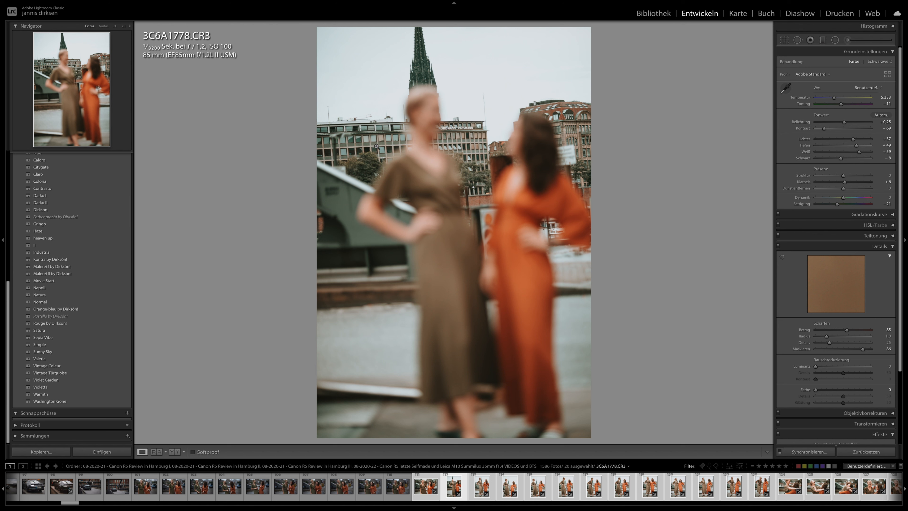
{"action": "key", "text": "Right"}
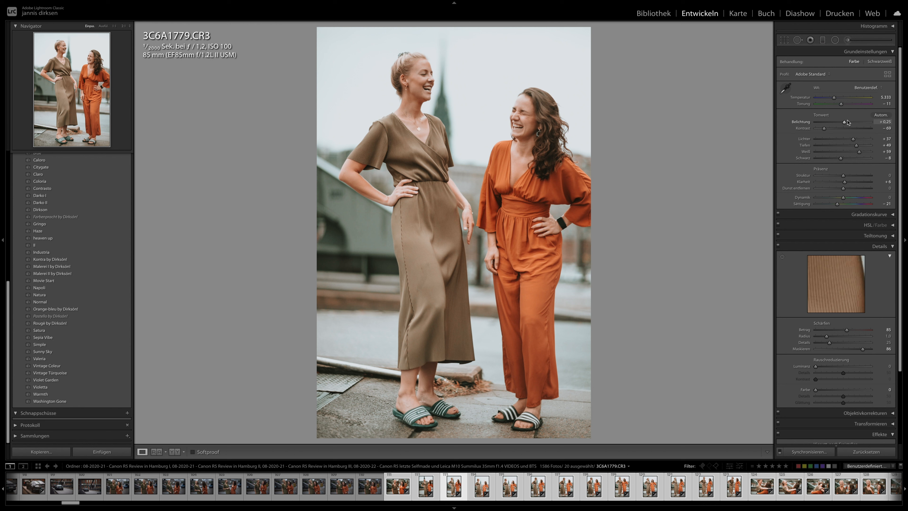
- Set the exposure of 3C6A1781 to −0.60 and of 3C6A1784 to +0.05, also adjusting the photo between them
{"action": "key", "text": "Right"}
{"action": "left_click_drag", "start_coordinate": [838, 122], "coordinate": [841, 122]}
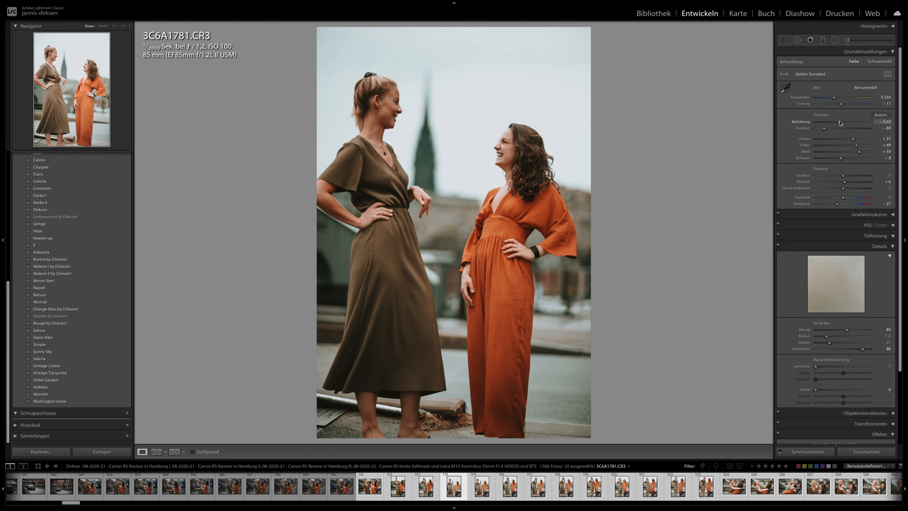
{"action": "key", "text": "Right"}
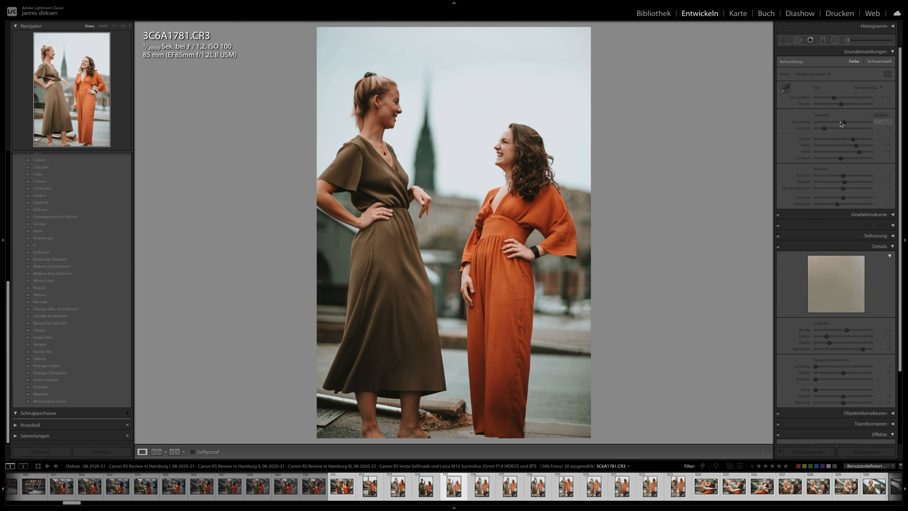
{"action": "left_click_drag", "start_coordinate": [841, 122], "coordinate": [843, 122]}
{"action": "key", "text": "Right"}
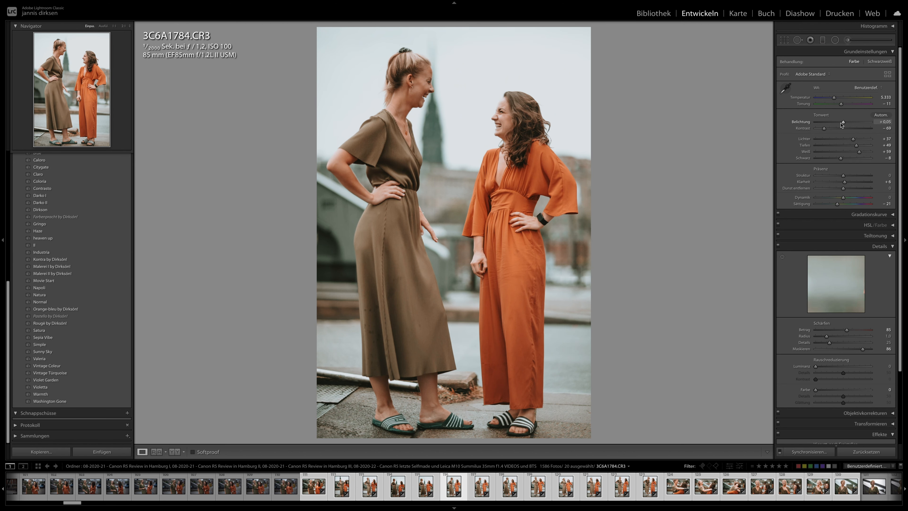
- Fine-tune the exposure of 3C6A1785 and set the exposure of 3C6A1786 to −0.20
{"action": "key", "text": "Right"}
{"action": "left_click_drag", "start_coordinate": [842, 122], "coordinate": [845, 122]}
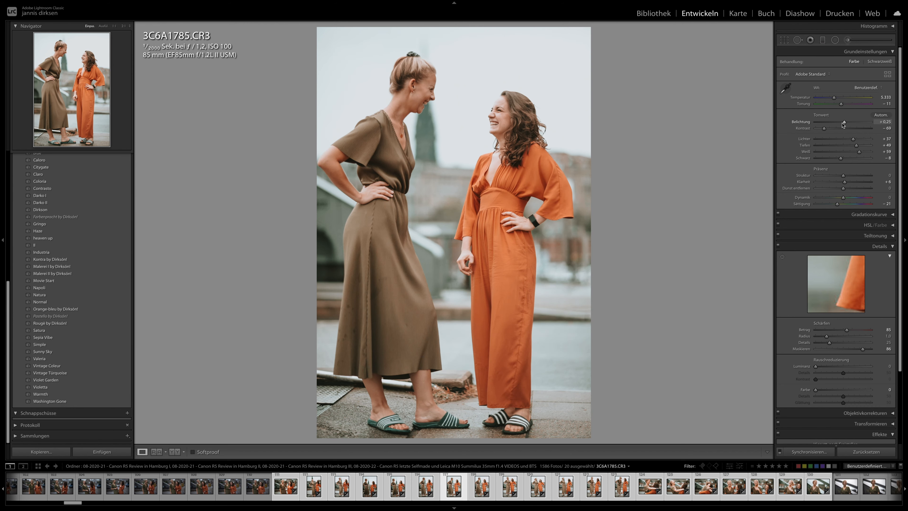
{"action": "key", "text": "Right"}
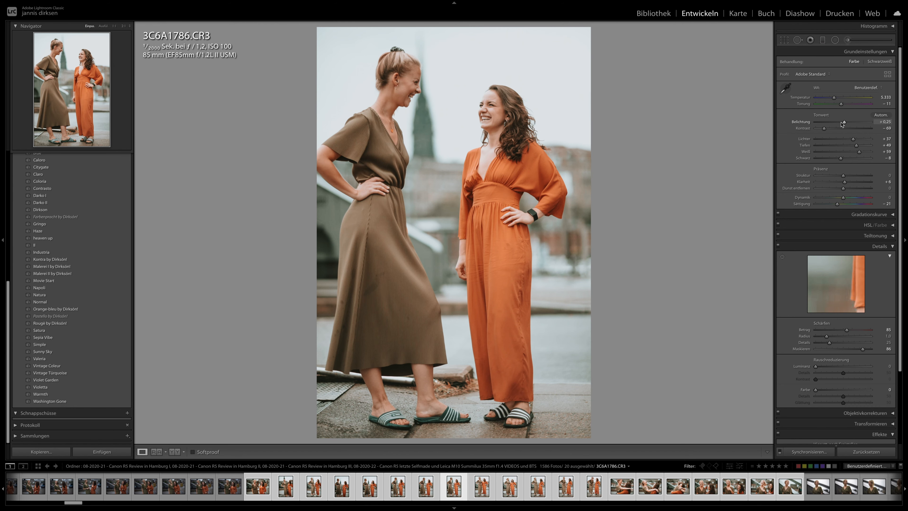
{"action": "left_click_drag", "start_coordinate": [842, 122], "coordinate": [842, 122]}
{"action": "key", "text": "Right"}
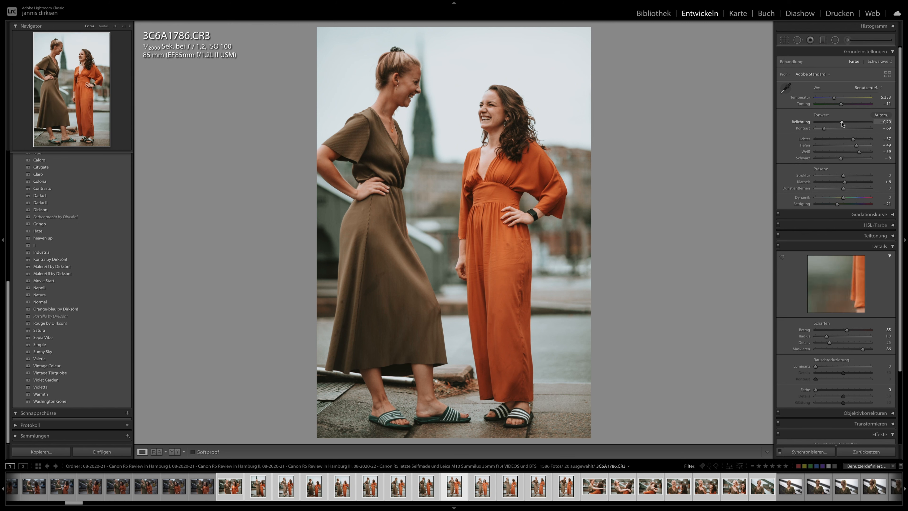
- Review full-length photos 3C6A1790 and 3C6A1792 and slightly lower the exposure of 3C6A1793
{"action": "key", "text": "Right"}
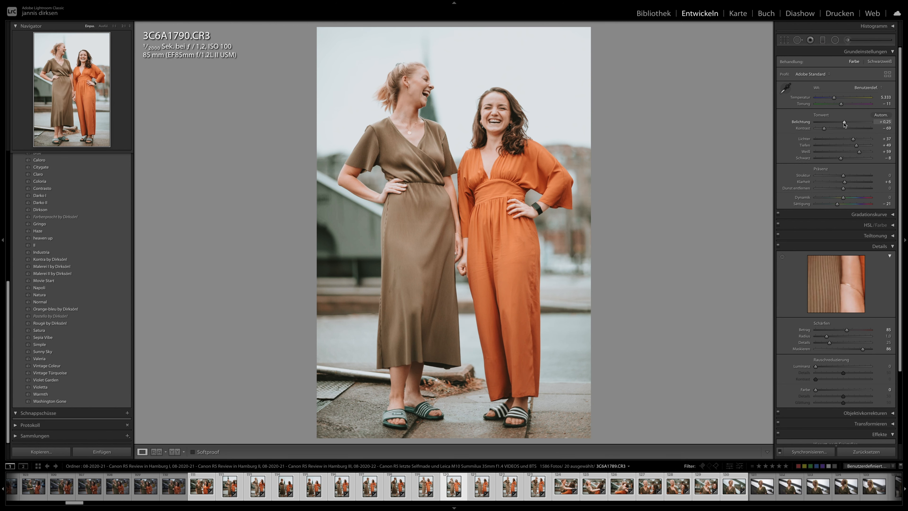
{"action": "key", "text": "Right"}
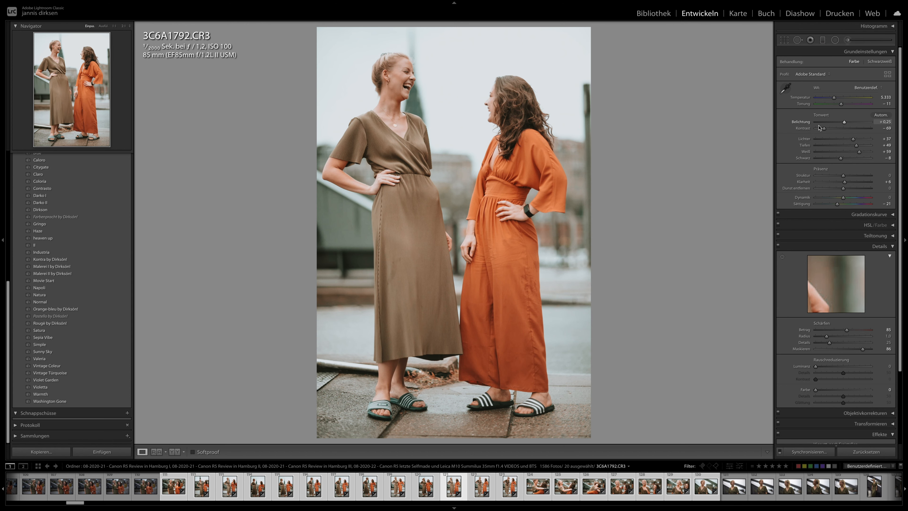
{"action": "key", "text": "Right"}
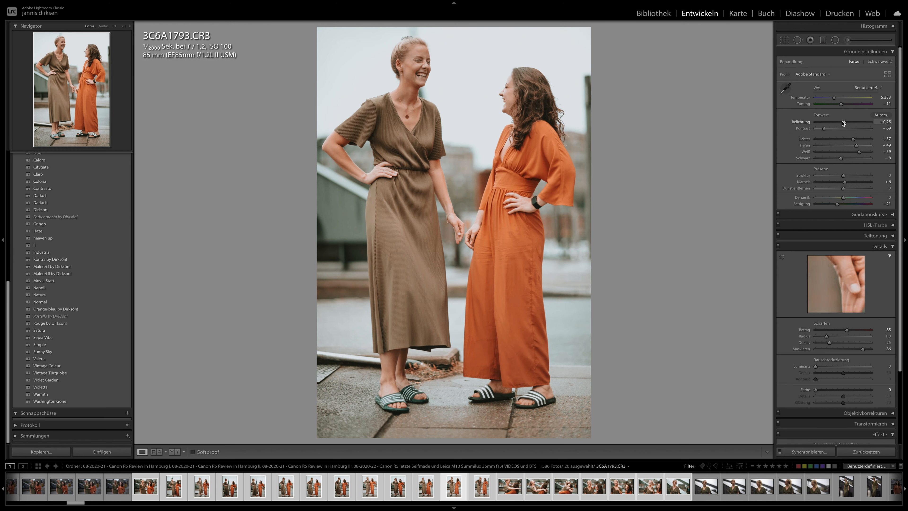
{"action": "left_click_drag", "start_coordinate": [844, 122], "coordinate": [844, 124]}
{"action": "key", "text": "Right"}
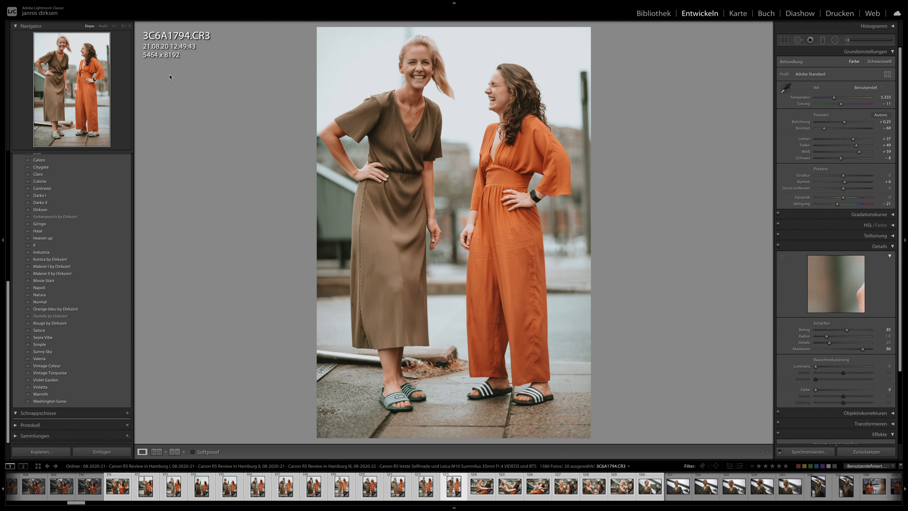
- Set the exposure of 3C6A1802 to −0.40 and of 3C6A1811 to −0.38
{"action": "key", "text": "Right"}
{"action": "key", "text": "Right"}
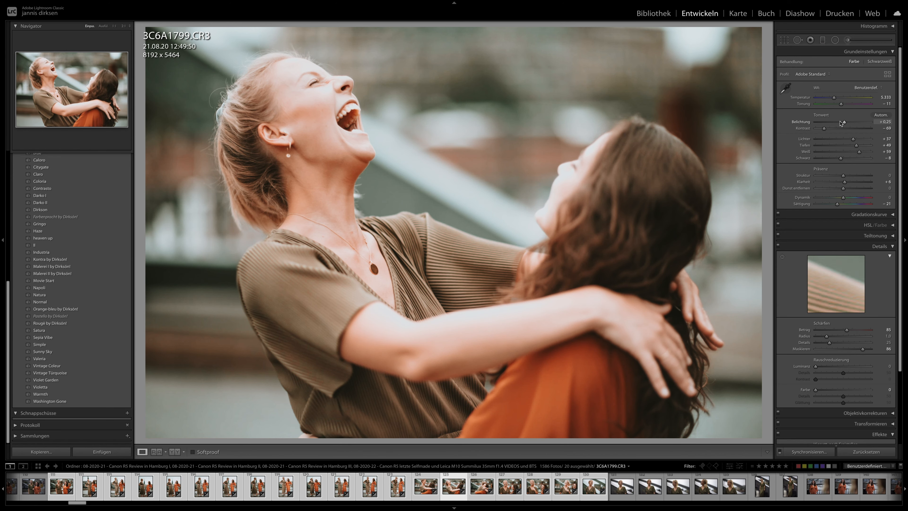
{"action": "key", "text": "Right"}
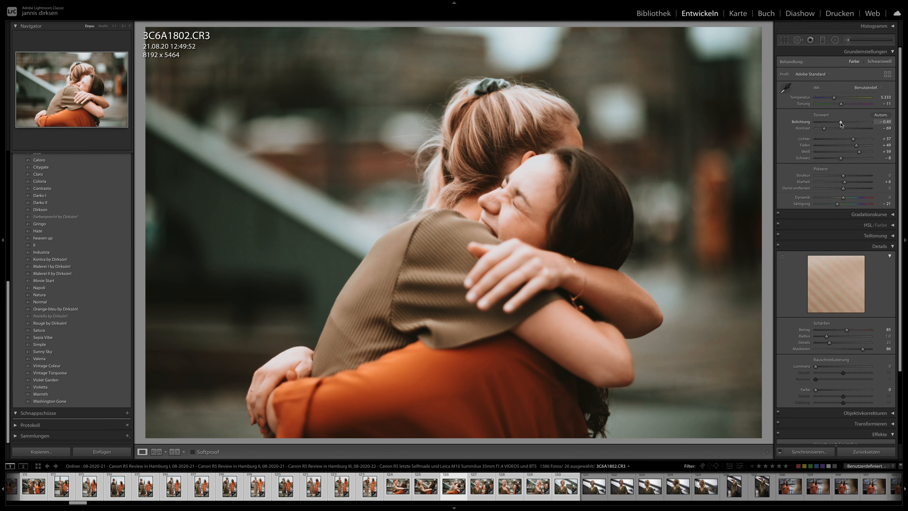
{"action": "key", "text": "Right"}
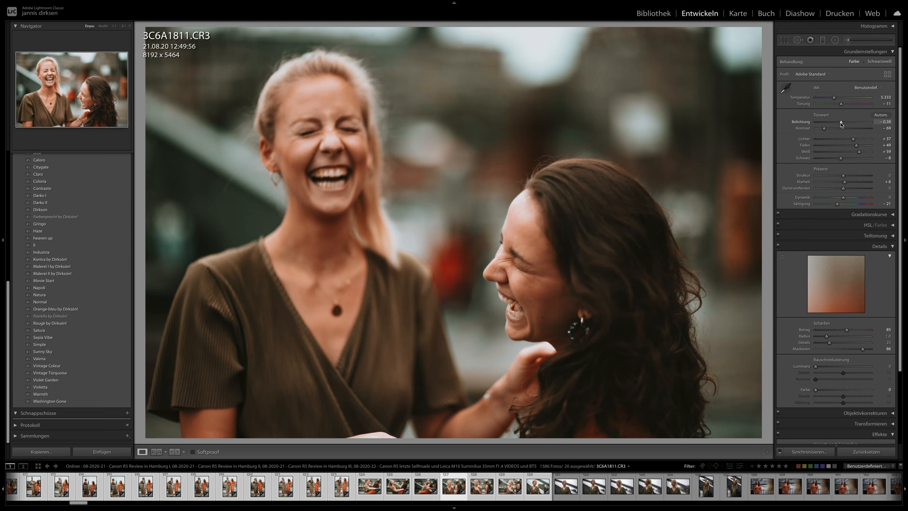
- Check close-ups 3C6A1812 and 3C6A1813 and set the contrast of 3C6A1819 to −47
{"action": "key", "text": "Right"}
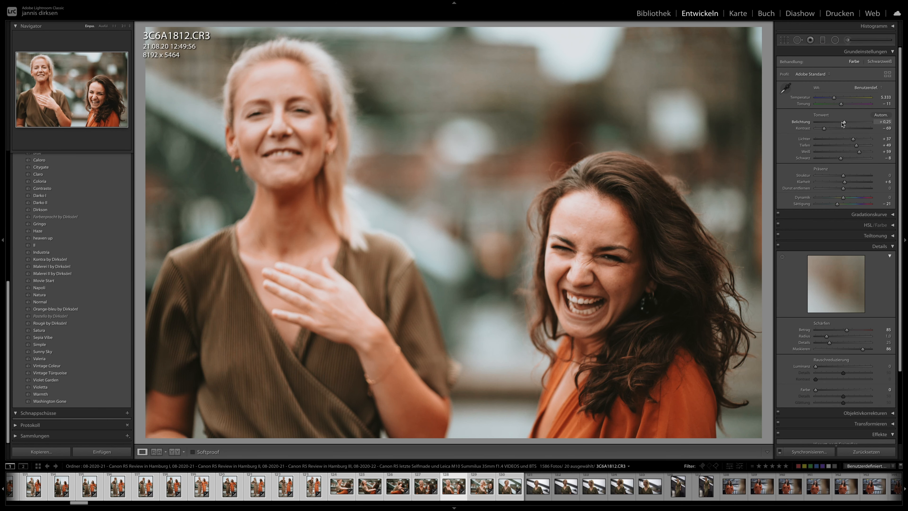
{"action": "key", "text": "Right"}
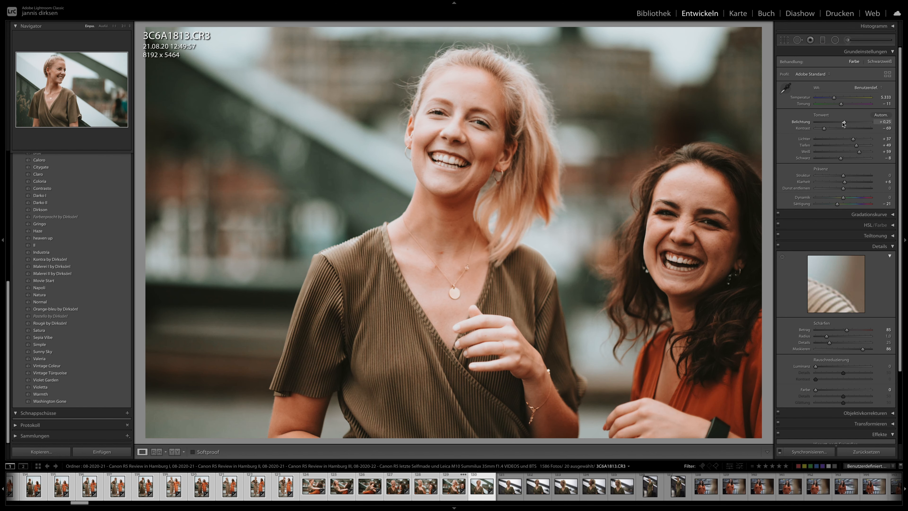
{"action": "key", "text": "Right"}
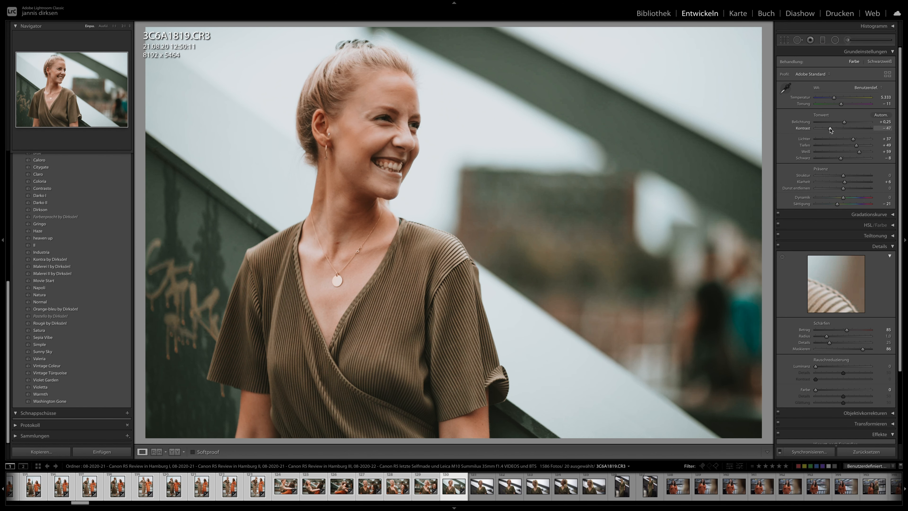
{"action": "key", "text": "Right"}
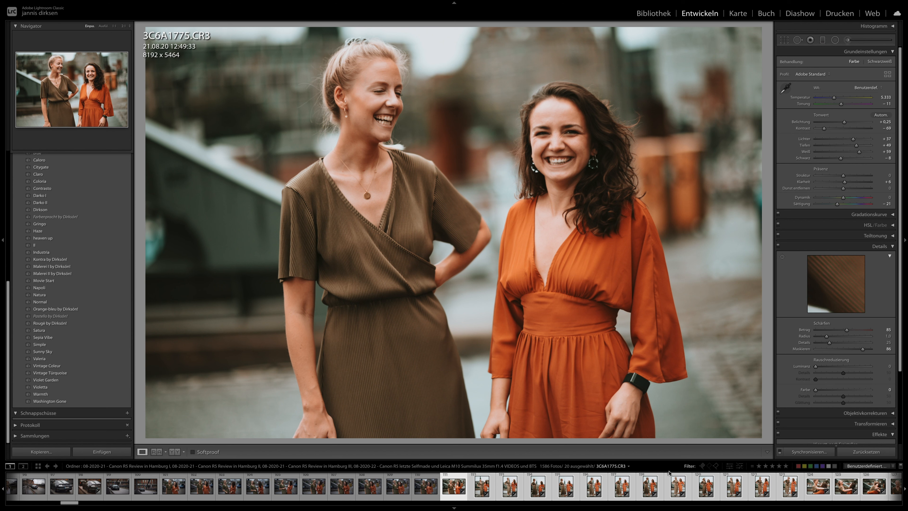
- Apply the previous photo's develop settings to 3C6A1856 and raise its exposure to about +0.60
{"action": "scroll", "coordinate": [643, 486], "scroll_direction": "down", "scroll_amount": 5}
{"action": "left_click", "coordinate": [621, 491]}
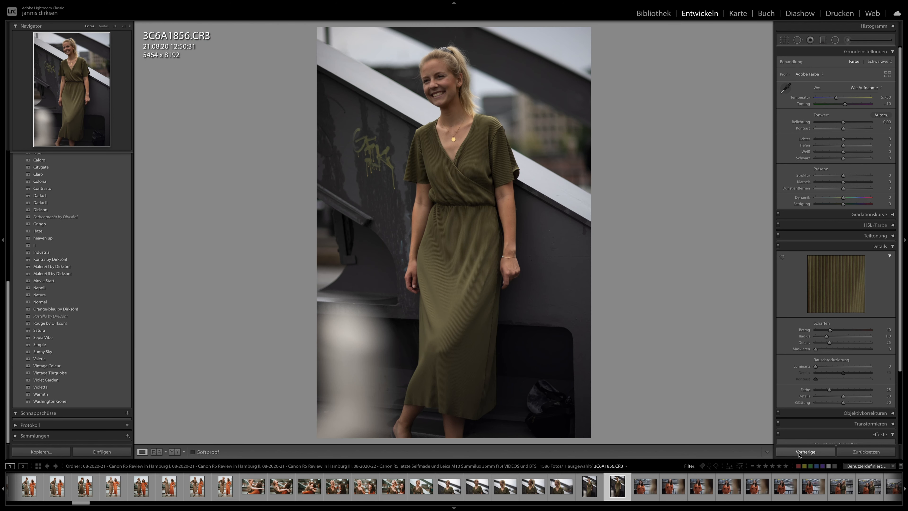
{"action": "left_click", "coordinate": [805, 451]}
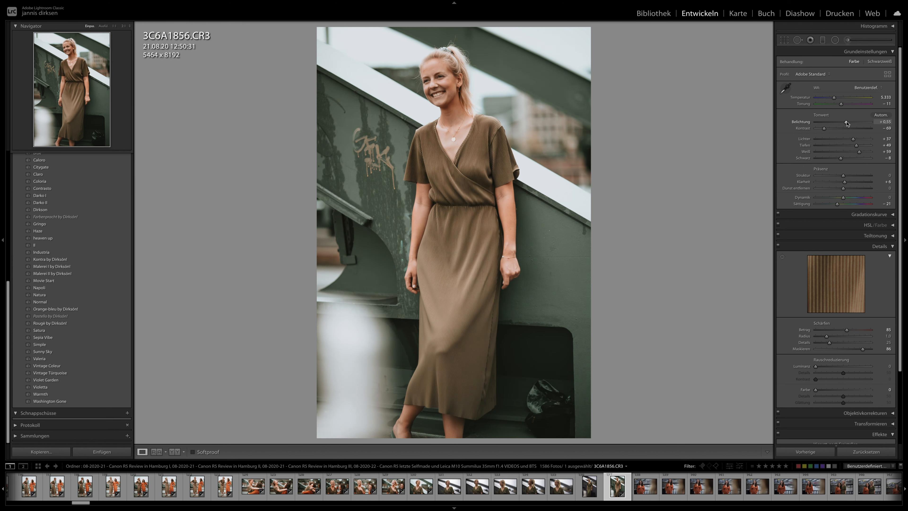
- Apply the previous photo's develop settings to 3C6A1863 and 3C6A1864
{"action": "left_click", "coordinate": [702, 486]}
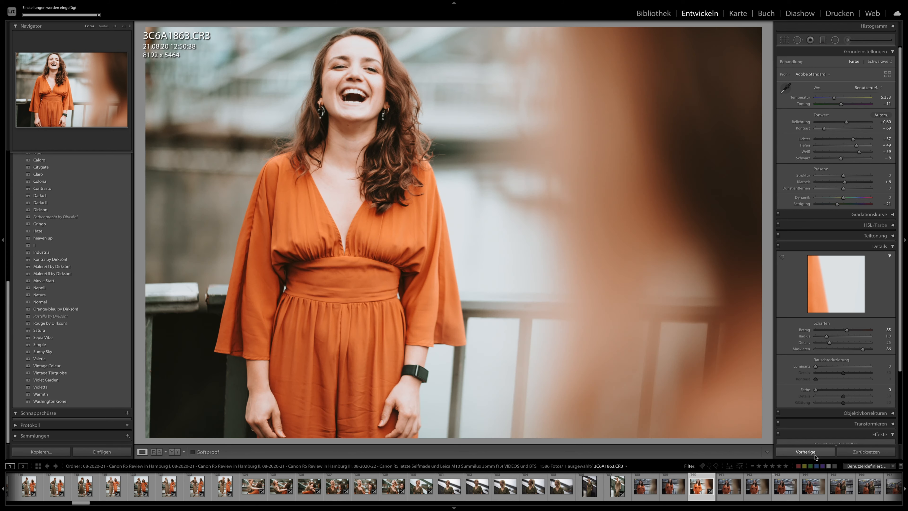
{"action": "key", "text": "Right"}
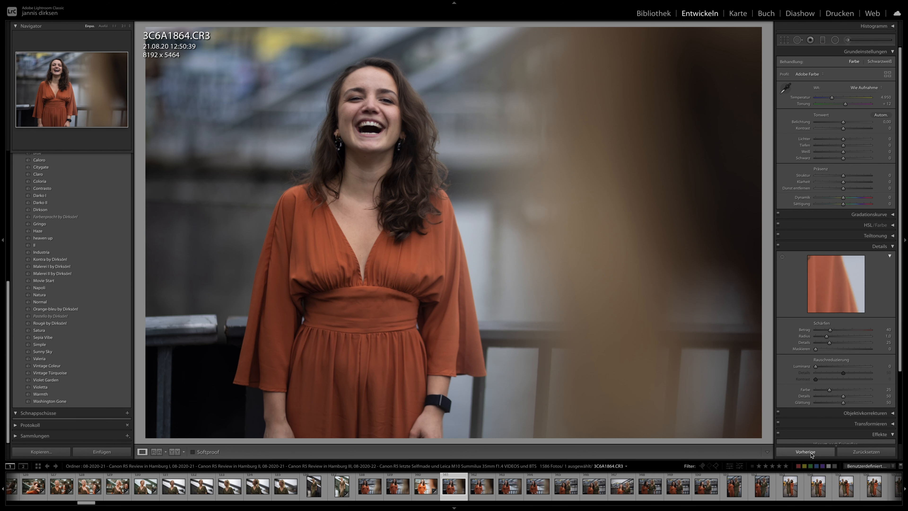
{"action": "left_click", "coordinate": [811, 454]}
- Apply the previous develop settings to 3C6A1865 and set its exposure to +0.20
{"action": "key", "text": "Right"}
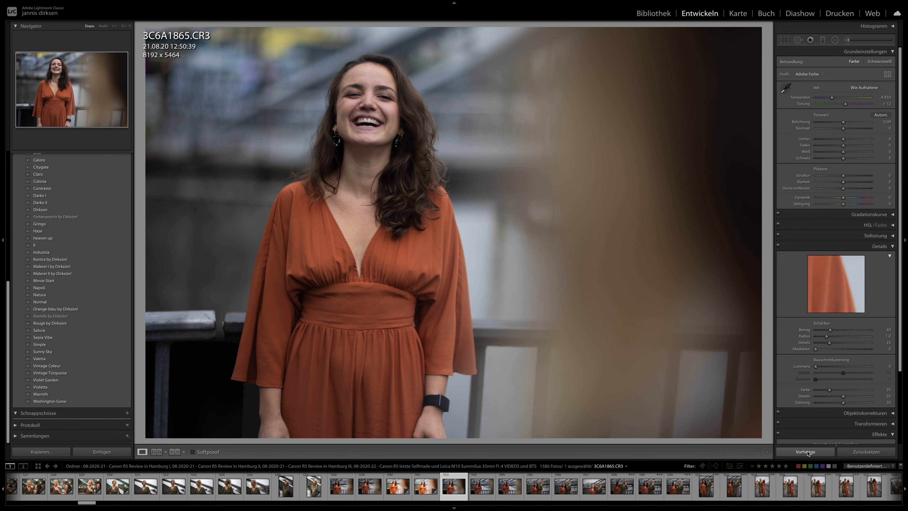
{"action": "left_click", "coordinate": [808, 453]}
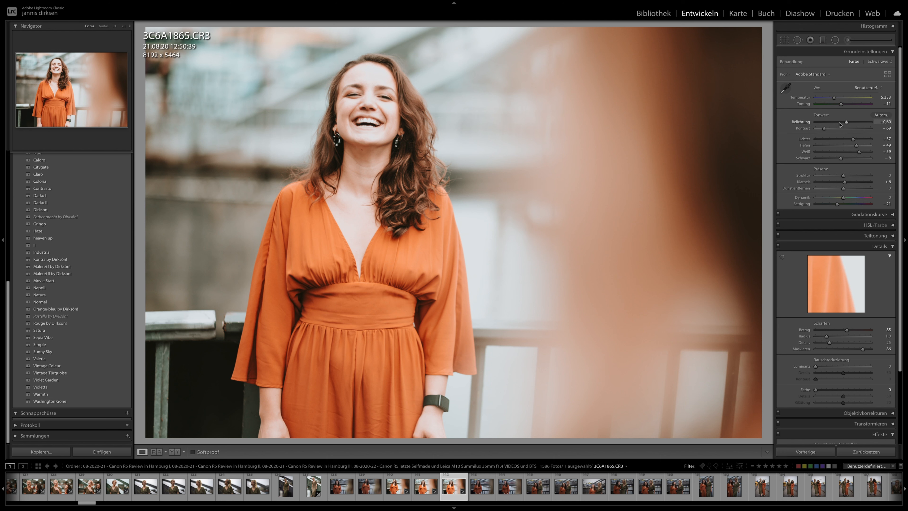
{"action": "left_click_drag", "start_coordinate": [845, 123], "coordinate": [843, 124]}
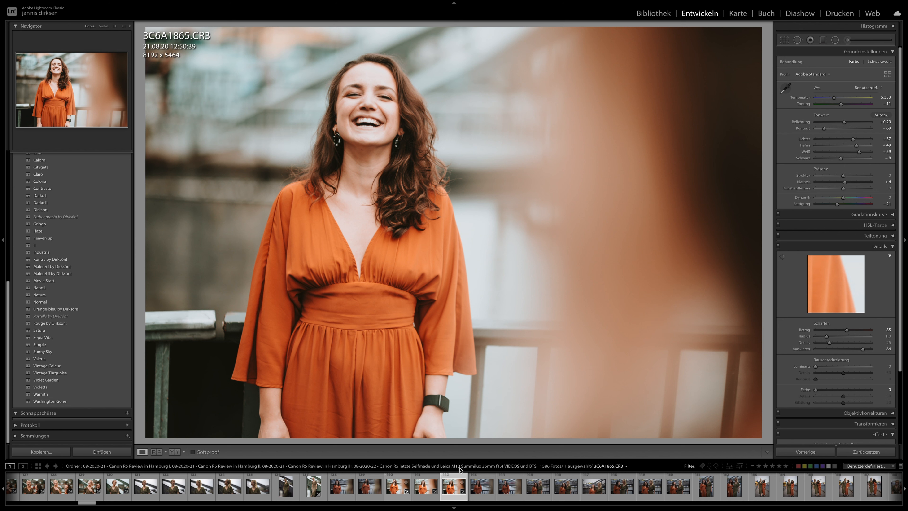
- Synchronise 3C6A1865's develop settings to all following photos up to 3C6A1939
{"action": "scroll", "coordinate": [625, 493], "scroll_direction": "down", "scroll_amount": 5}
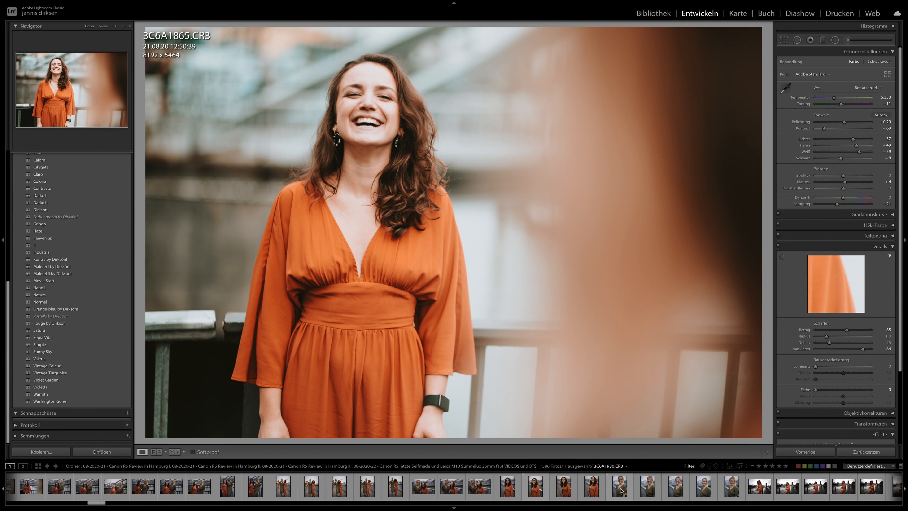
{"action": "left_click", "coordinate": [732, 486], "text": "shift"}
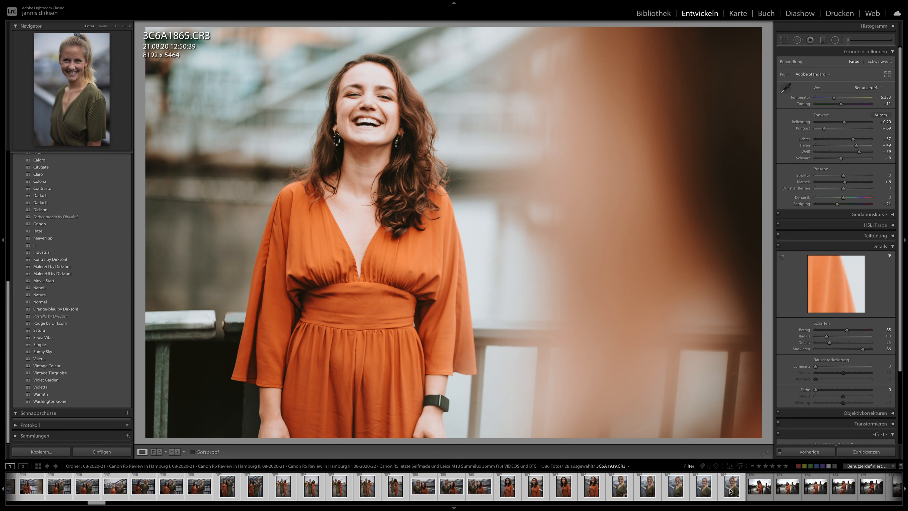
{"action": "left_click", "coordinate": [805, 450]}
{"action": "key", "text": "Return"}
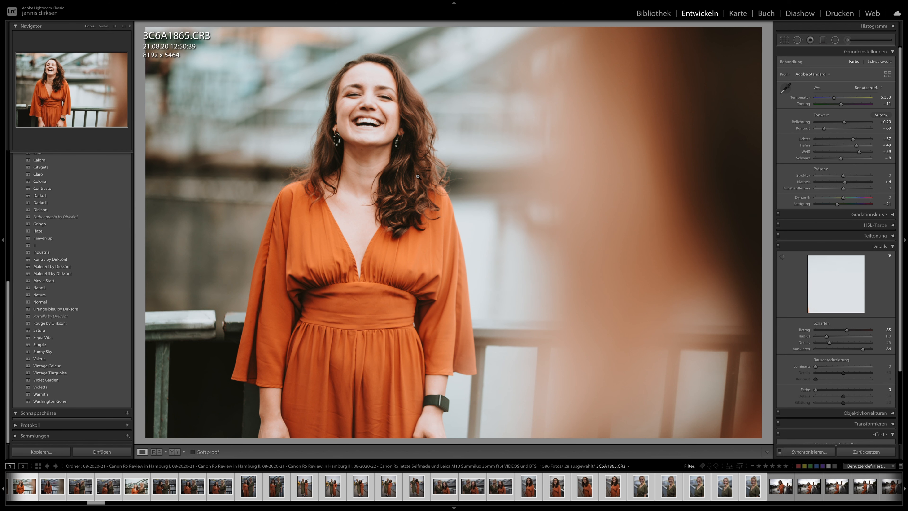
- Examine the synchronised look and focus on the landscape-format railing photos from 3C6A1872 to 3C6A1886
{"action": "key", "text": "Right"}
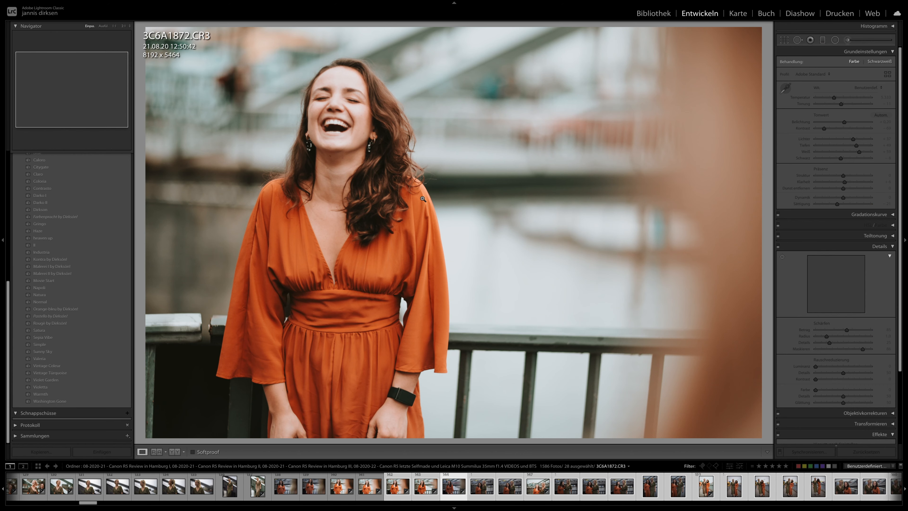
{"action": "key", "text": "Right"}
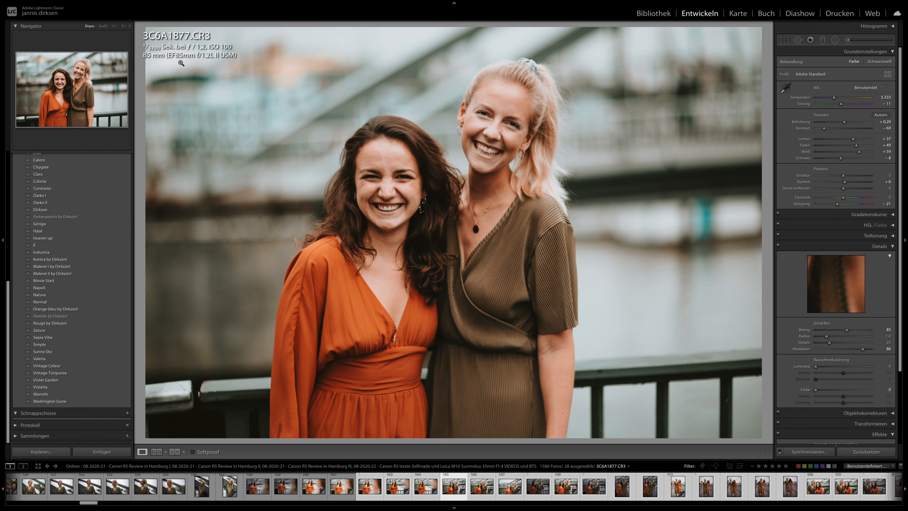
{"action": "key", "text": "Right"}
{"action": "key", "text": "Right"}
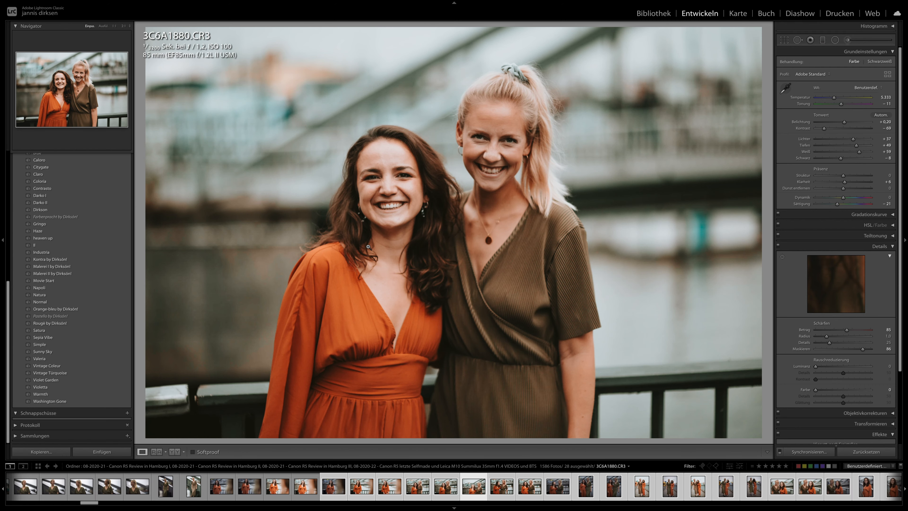
{"action": "key", "text": "Right"}
{"action": "key", "text": "Right"}
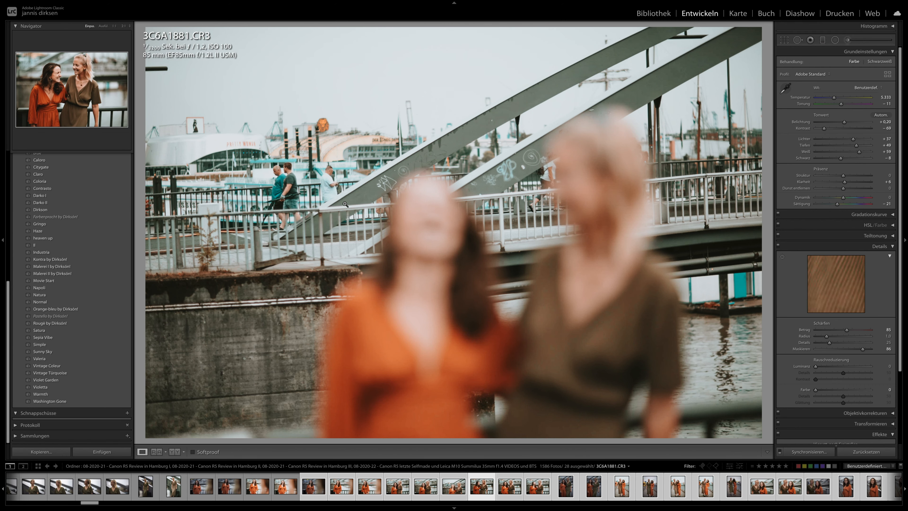
{"action": "key", "text": "Left"}
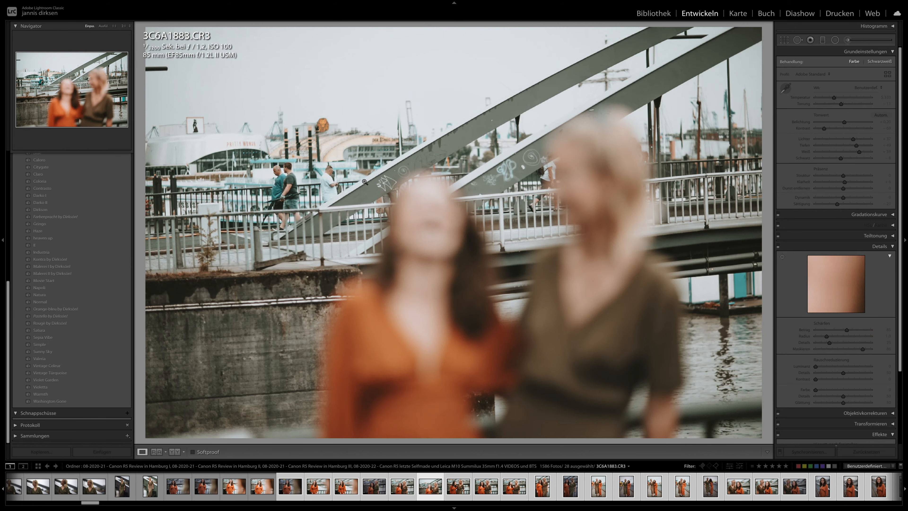
{"action": "key", "text": "Right"}
{"action": "key", "text": "Right"}
{"action": "key", "text": "Right"}
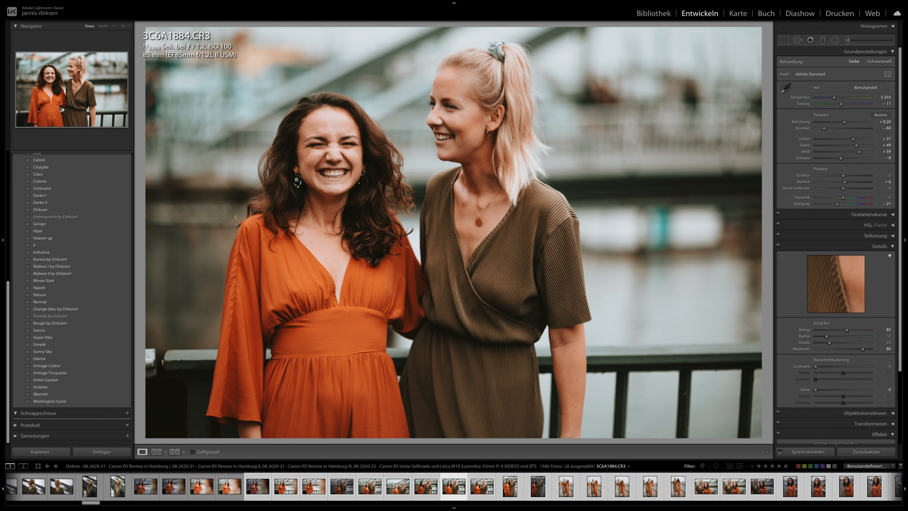
- Examine the synchronised look on the bridge photos and portraits from 3C6A1895 to 3C6A1925
{"action": "key", "text": "Right"}
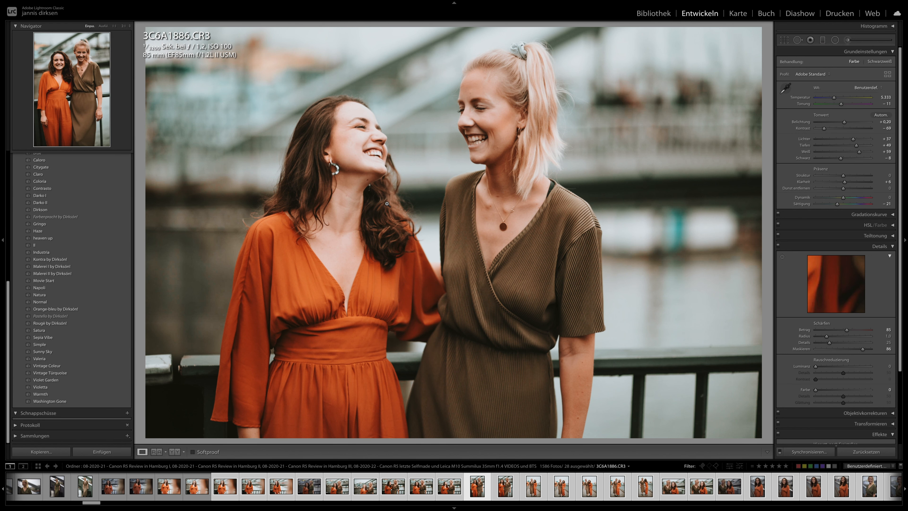
{"action": "key", "text": "Right"}
{"action": "key", "text": "Right"}
{"action": "key", "text": "Right"}
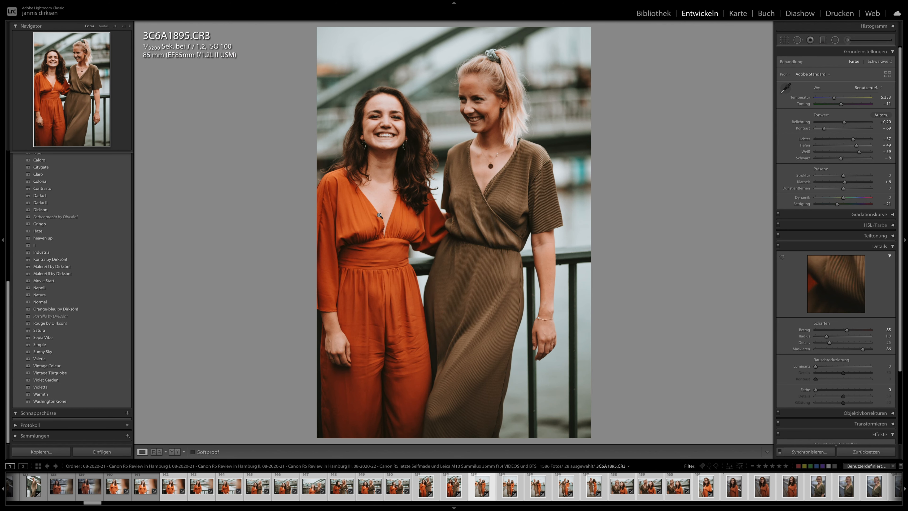
{"action": "key", "text": "Right"}
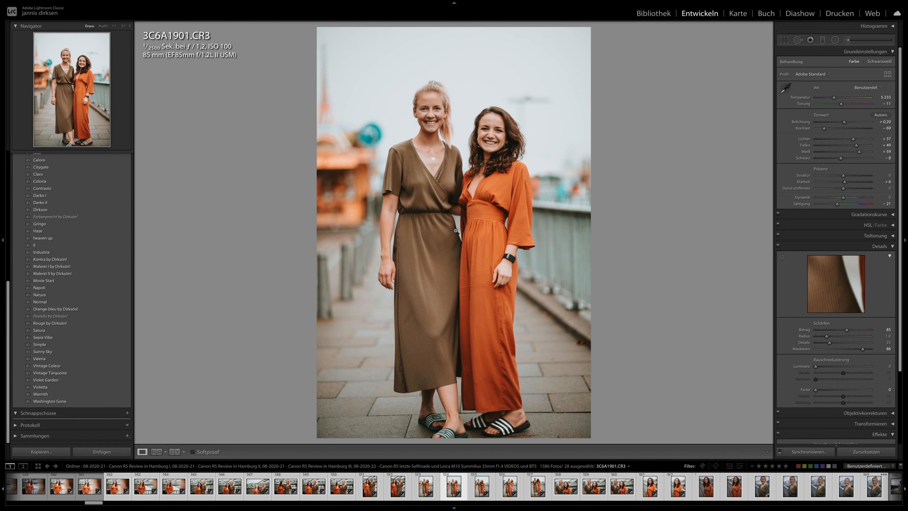
{"action": "key", "text": "Right"}
{"action": "key", "text": "Right"}
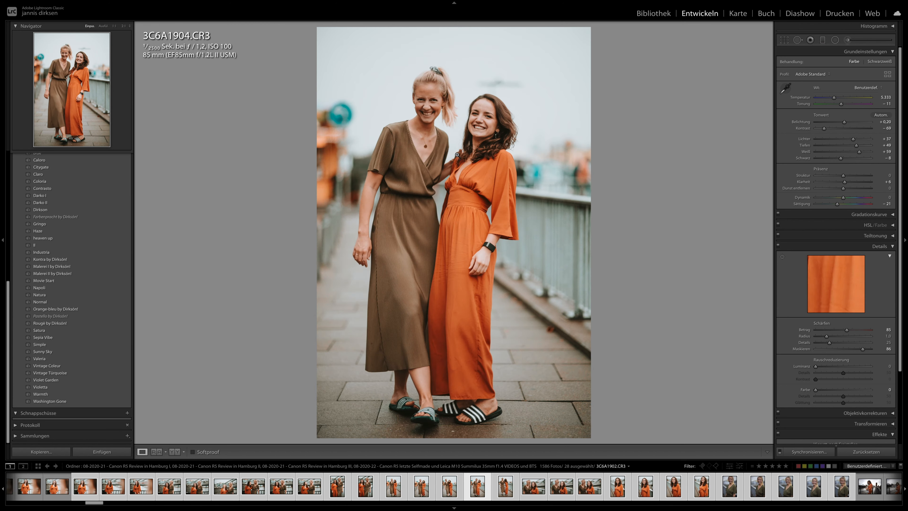
{"action": "key", "text": "Right"}
{"action": "key", "text": "Right"}
{"action": "key", "text": "Right"}
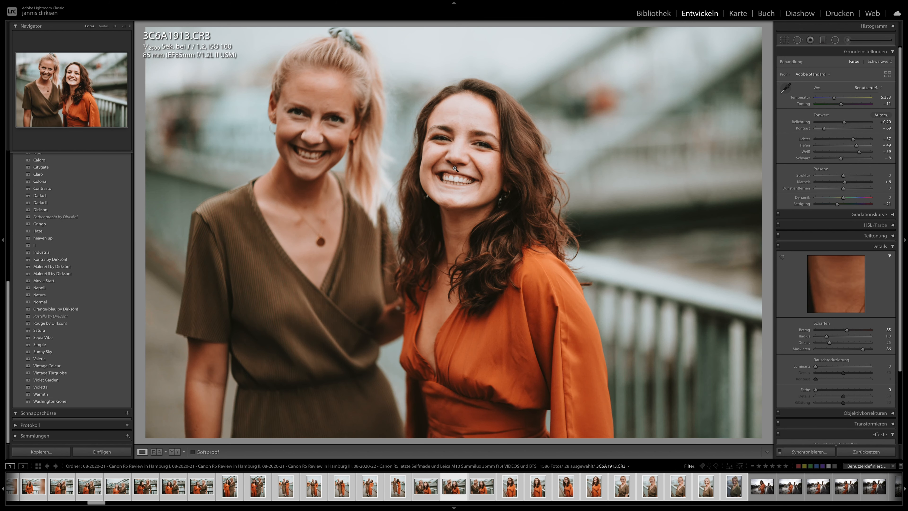
{"action": "key", "text": "Right"}
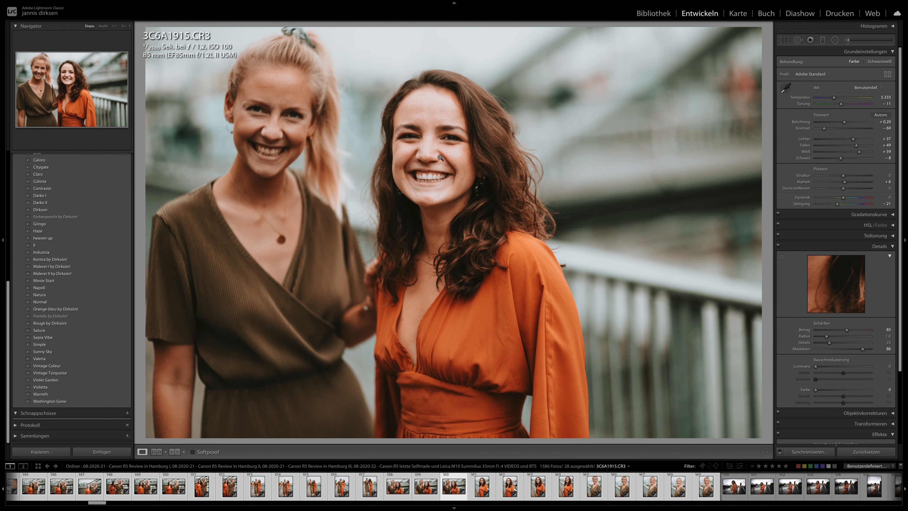
{"action": "left_click", "coordinate": [510, 487]}
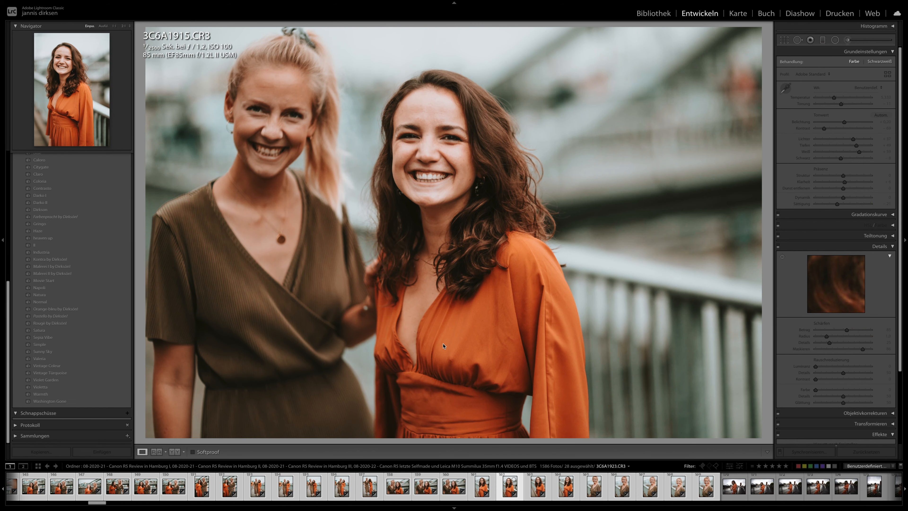
{"action": "key", "text": "Right"}
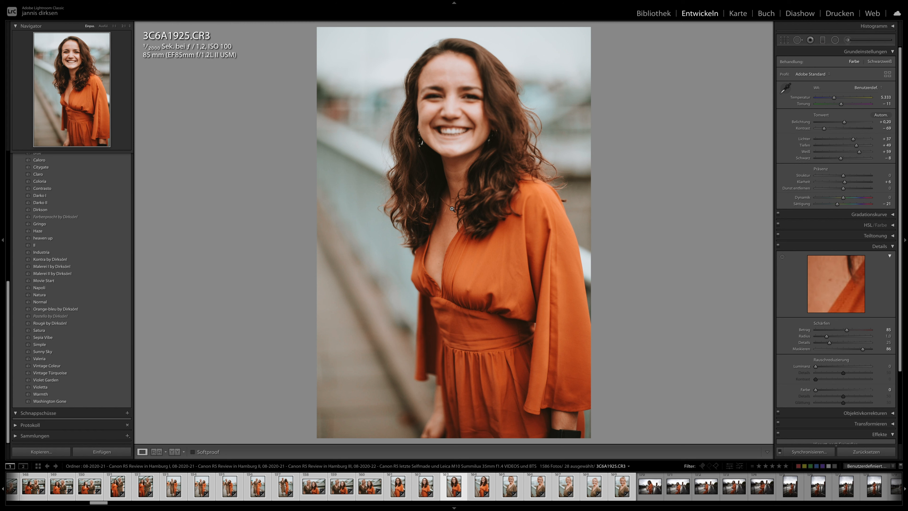
- Examine focus and sharpness on the faces in portraits 3C6A1932 and 3C6A1923 at high magnification
{"action": "left_click", "coordinate": [537, 493]}
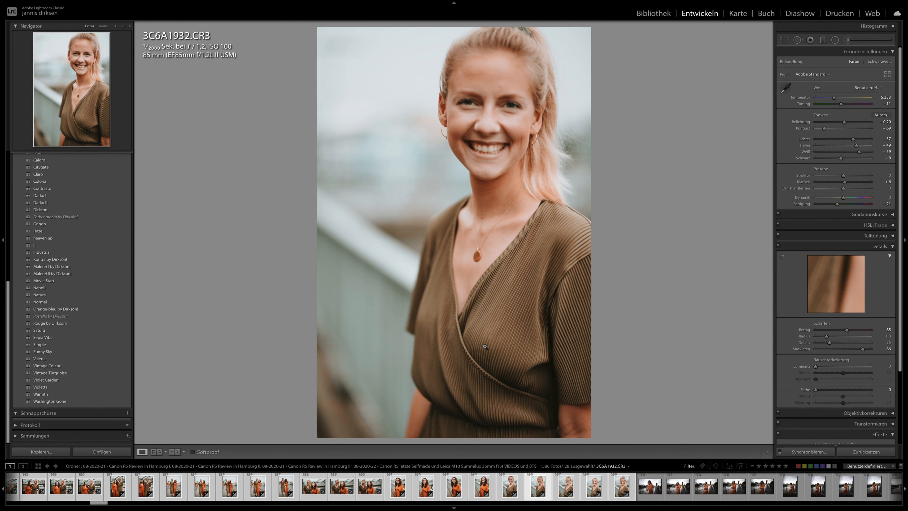
{"action": "left_click", "coordinate": [490, 92]}
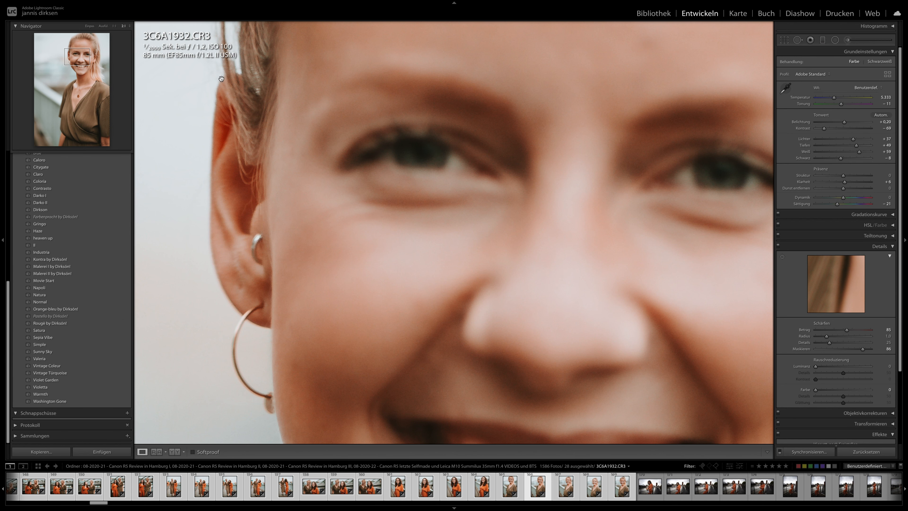
{"action": "left_click", "coordinate": [325, 154]}
{"action": "left_click", "coordinate": [417, 495]}
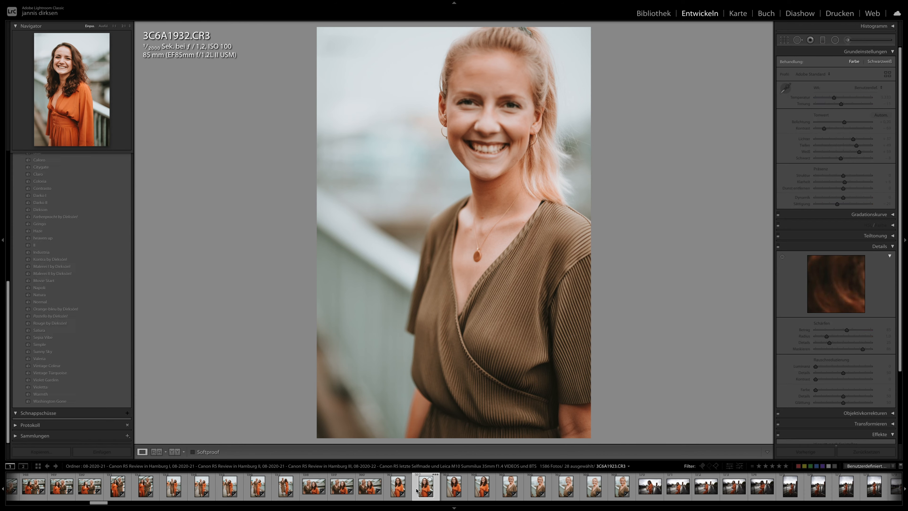
{"action": "left_click", "coordinate": [417, 144]}
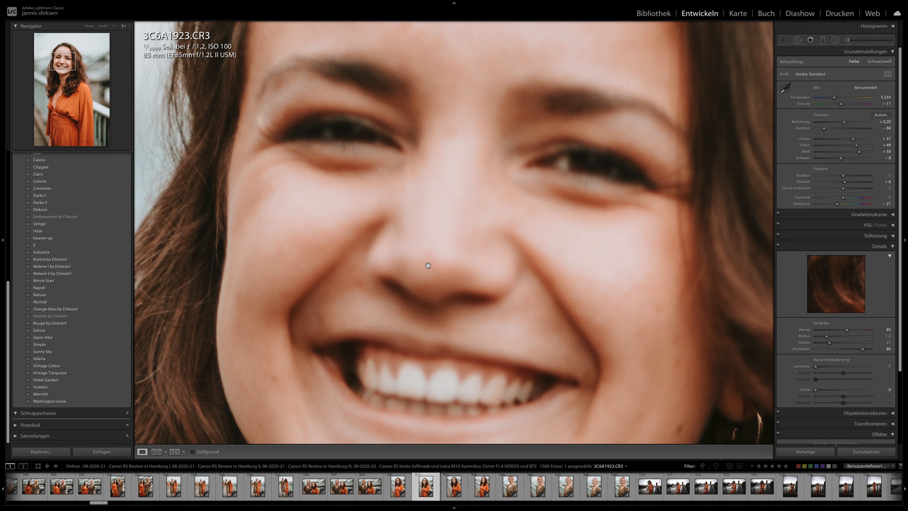
{"action": "left_click_drag", "start_coordinate": [310, 266], "coordinate": [400, 256]}
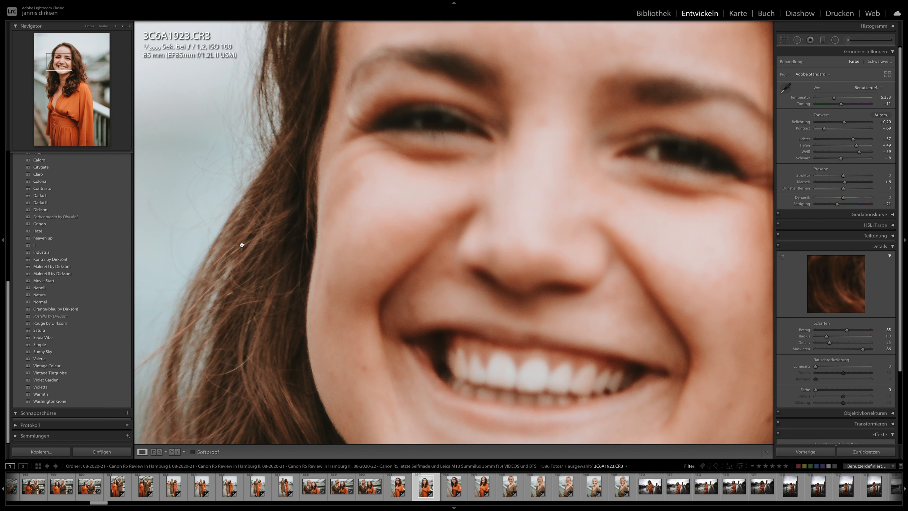
{"action": "left_click", "coordinate": [381, 253]}
- Try the Valeria preset on riverside railing photo 3C6A1964, and apply the Washington Gone preset instead
{"action": "scroll", "coordinate": [592, 496], "scroll_direction": "down", "scroll_amount": 2}
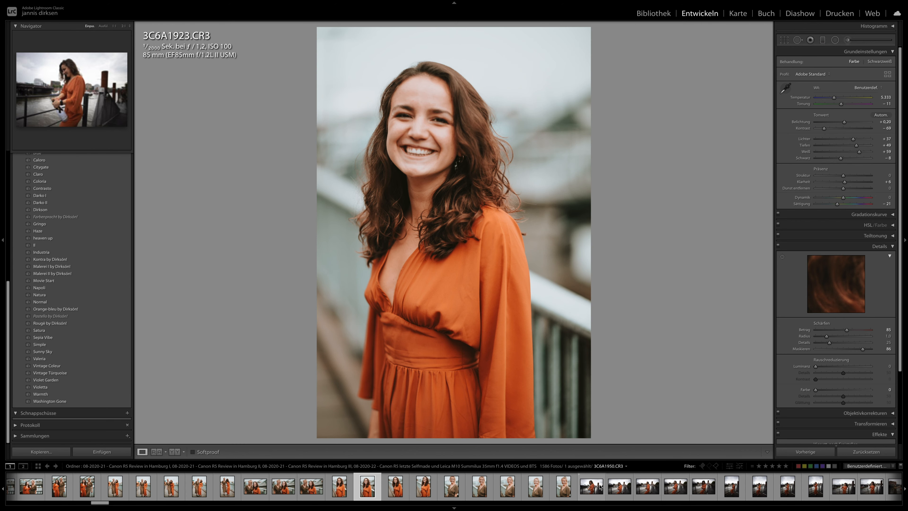
{"action": "left_click", "coordinate": [620, 486]}
{"action": "key", "text": "Right"}
{"action": "key", "text": "Right"}
{"action": "key", "text": "Right"}
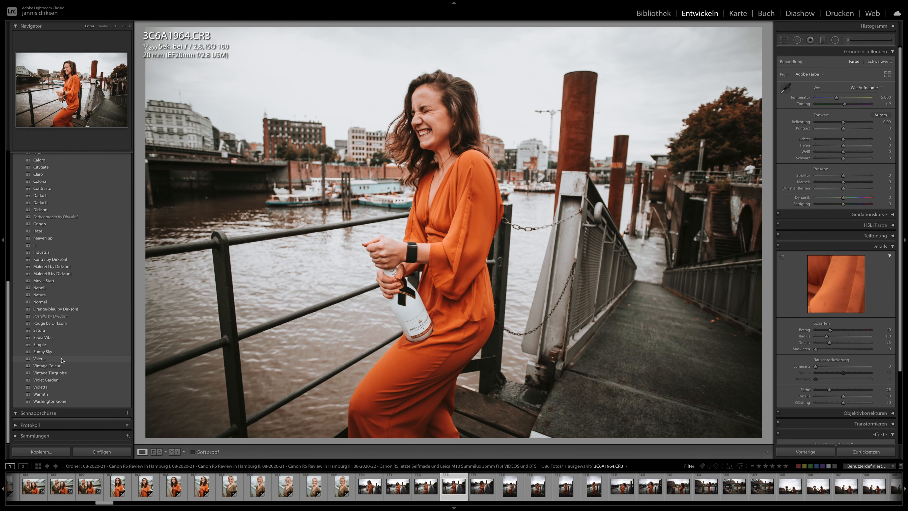
{"action": "left_click", "coordinate": [62, 359]}
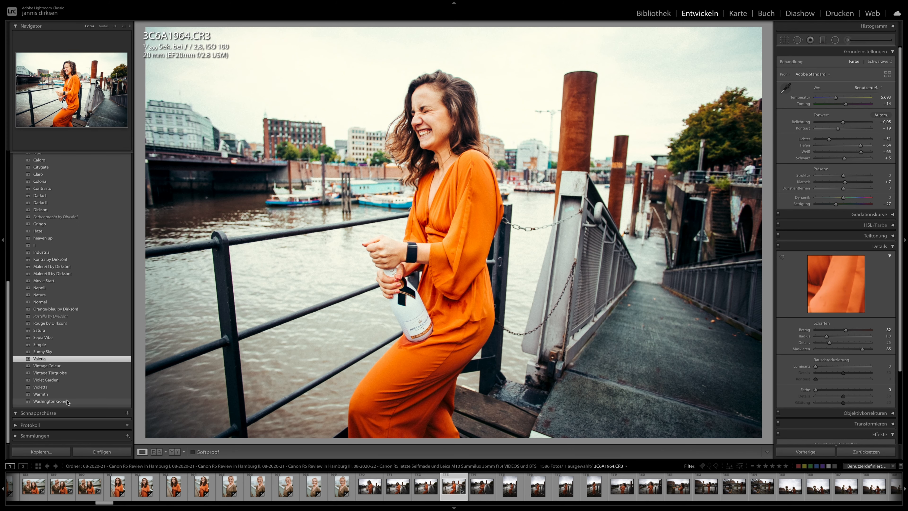
{"action": "left_click", "coordinate": [67, 401]}
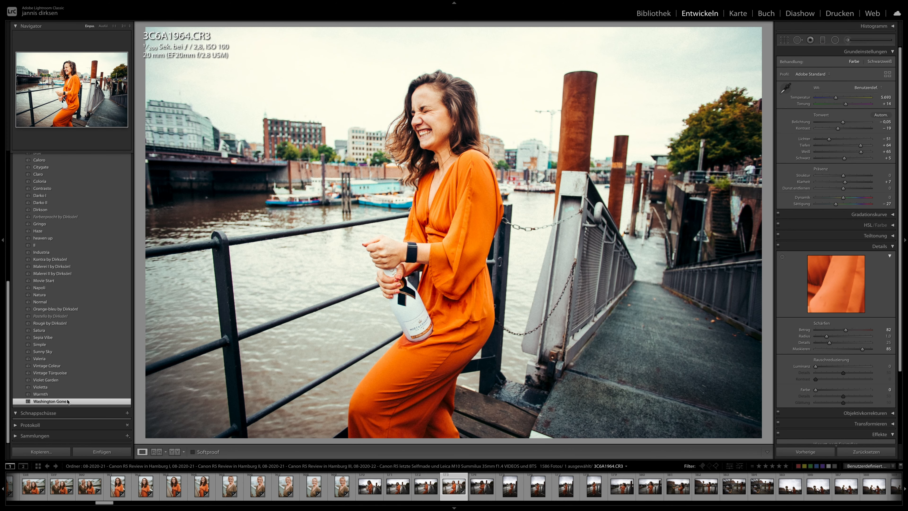
- Synchronise 3C6A1964's develop settings to all following photos up to 3C6A2020
{"action": "scroll", "coordinate": [650, 487], "scroll_direction": "down", "scroll_amount": 3}
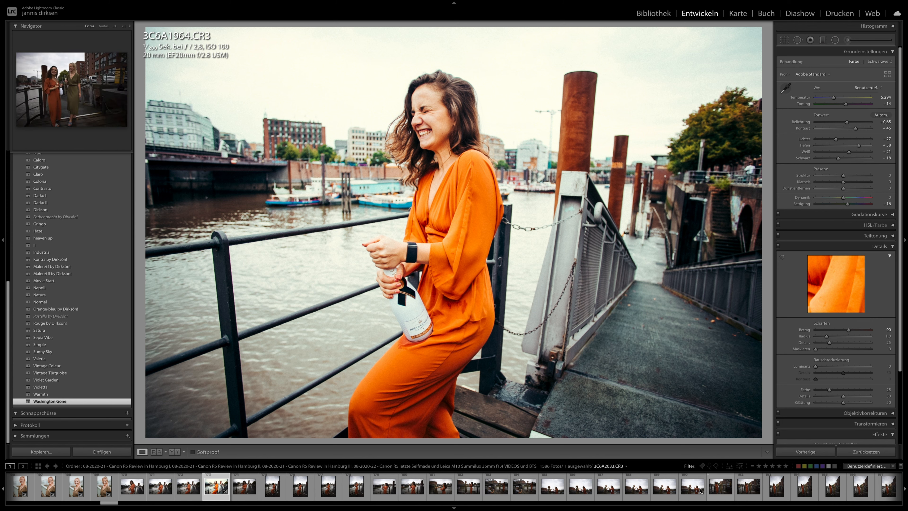
{"action": "left_click", "coordinate": [693, 487], "text": "shift"}
{"action": "left_click", "coordinate": [813, 453]}
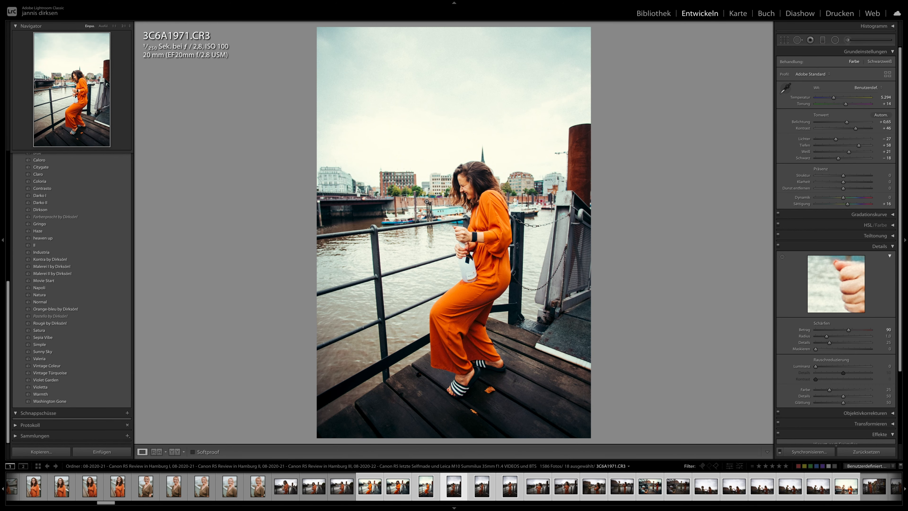
- Set the exposure of toasting photo 3C6A2015 to -0.05 and switch the info overlay to capture date and dimensions
{"action": "key", "text": "Right"}
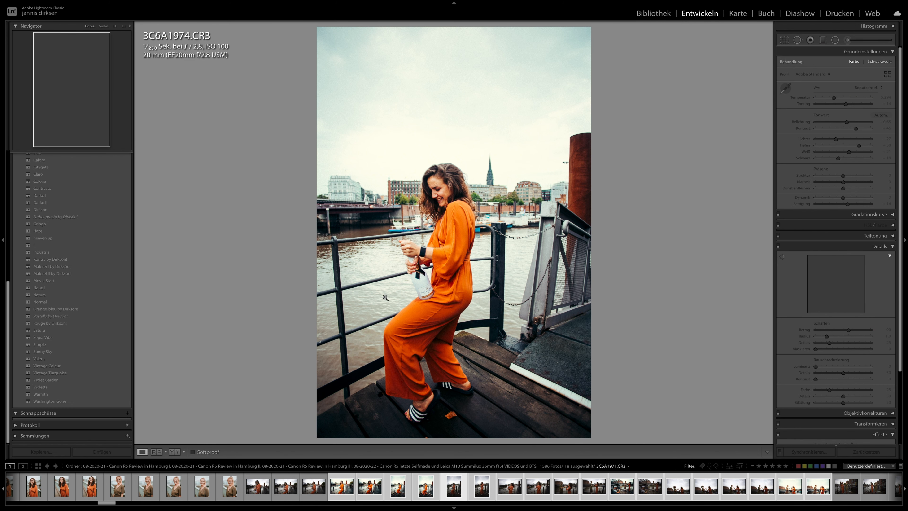
{"action": "key", "text": "Right"}
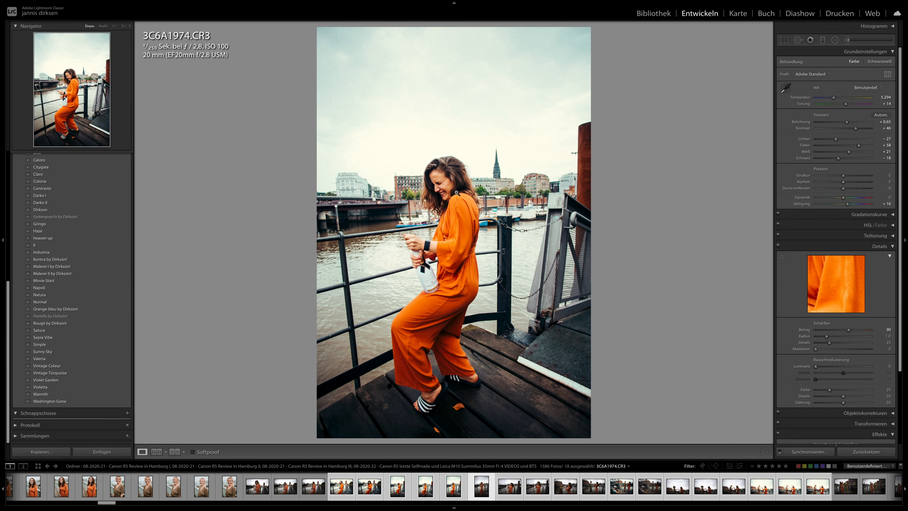
{"action": "key", "text": "Right"}
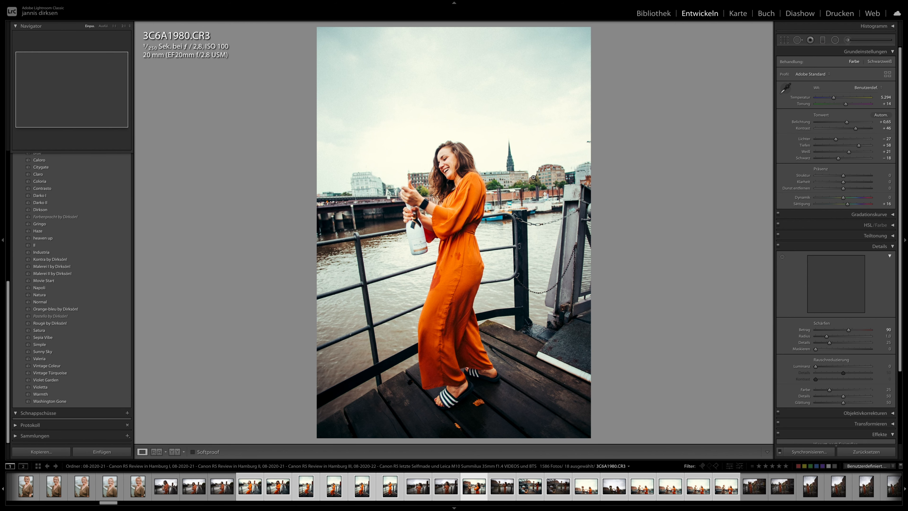
{"action": "key", "text": "Right"}
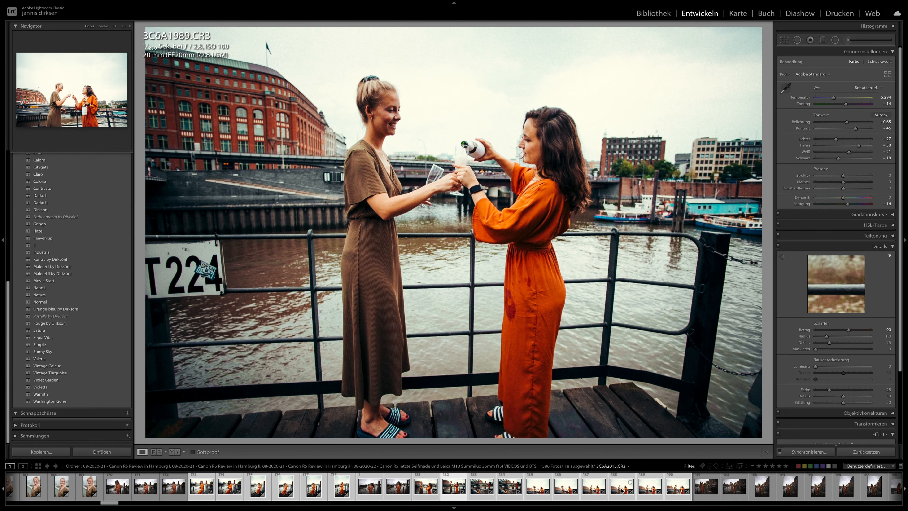
{"action": "left_click", "coordinate": [622, 491]}
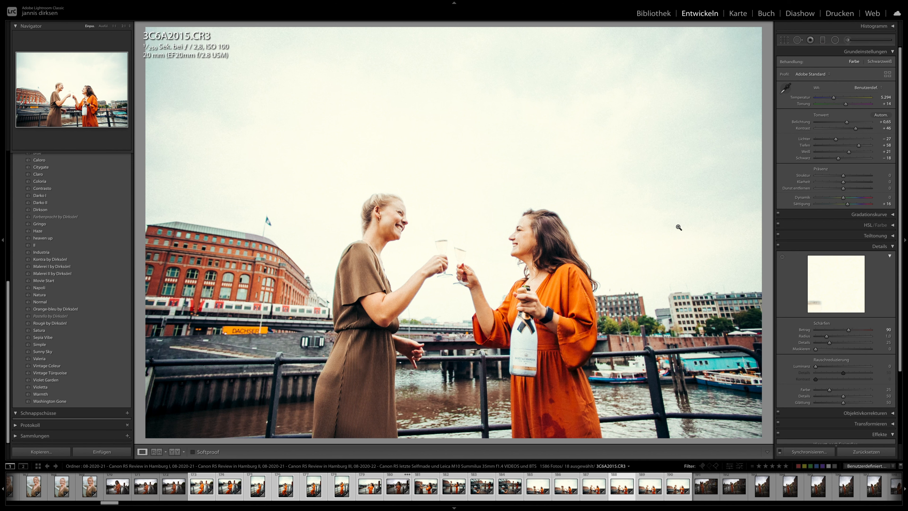
{"action": "left_click_drag", "start_coordinate": [847, 122], "coordinate": [844, 122]}
{"action": "key", "text": "i"}
{"action": "key", "text": "i"}
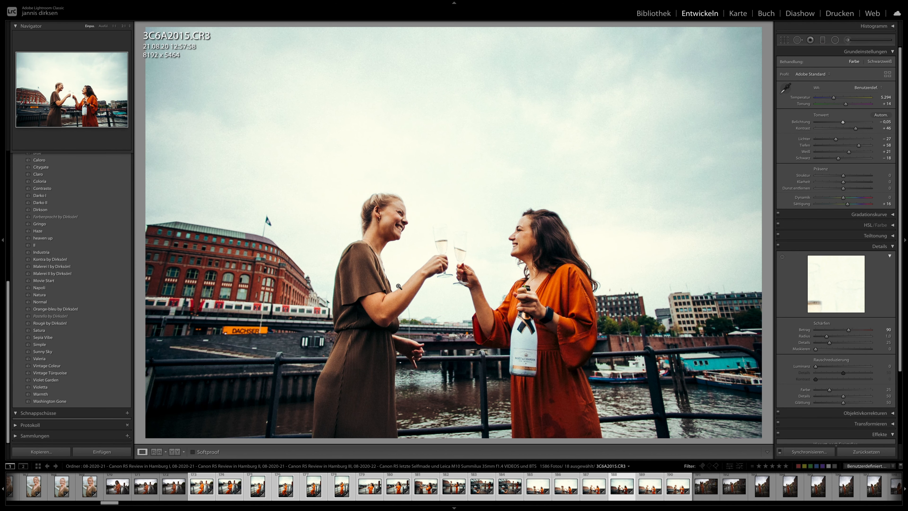
- Crop 3C6A2015 around the two women to about 4760 x 5464 pixels
{"action": "key", "text": "r"}
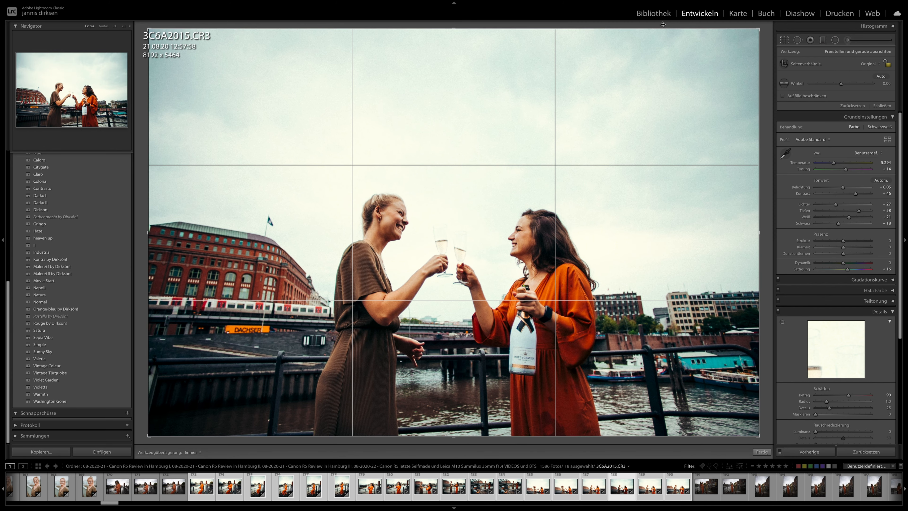
{"action": "left_click_drag", "start_coordinate": [760, 27], "coordinate": [670, 89]}
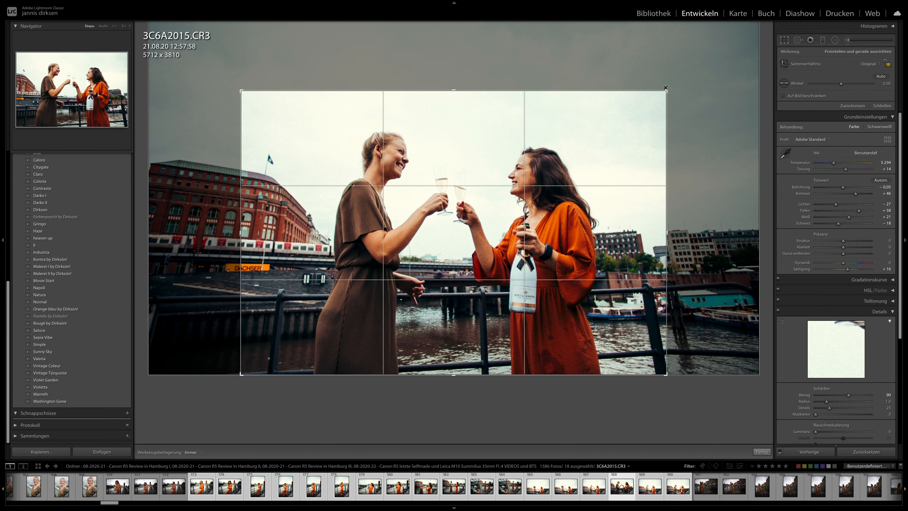
{"action": "key", "text": "x"}
{"action": "left_click_drag", "start_coordinate": [442, 111], "coordinate": [361, 126]}
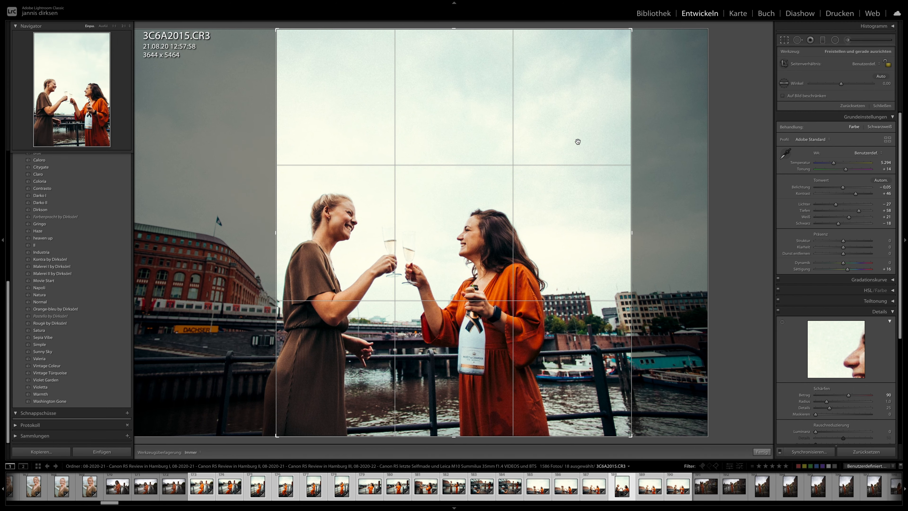
{"action": "left_click_drag", "start_coordinate": [576, 140], "coordinate": [616, 143]}
{"action": "key", "text": "Return"}
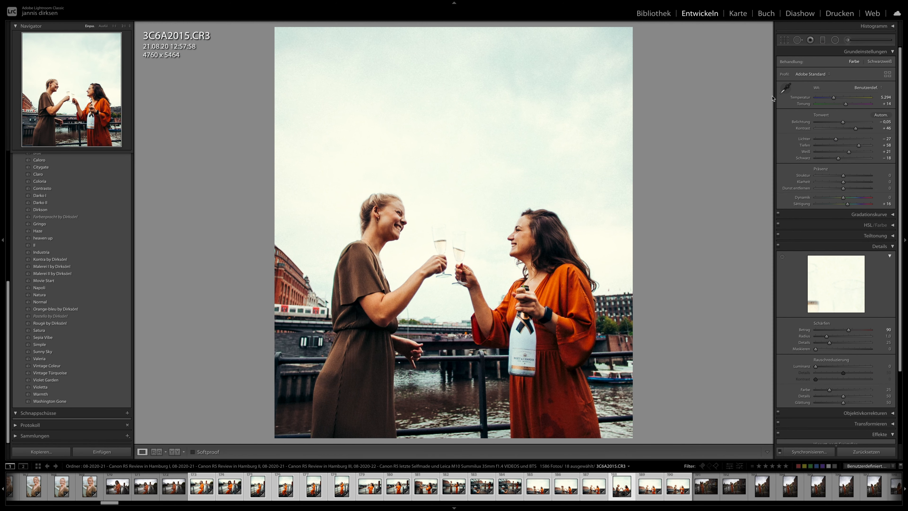
{"action": "left_click", "coordinate": [784, 40]}
{"action": "left_click", "coordinate": [785, 40]}
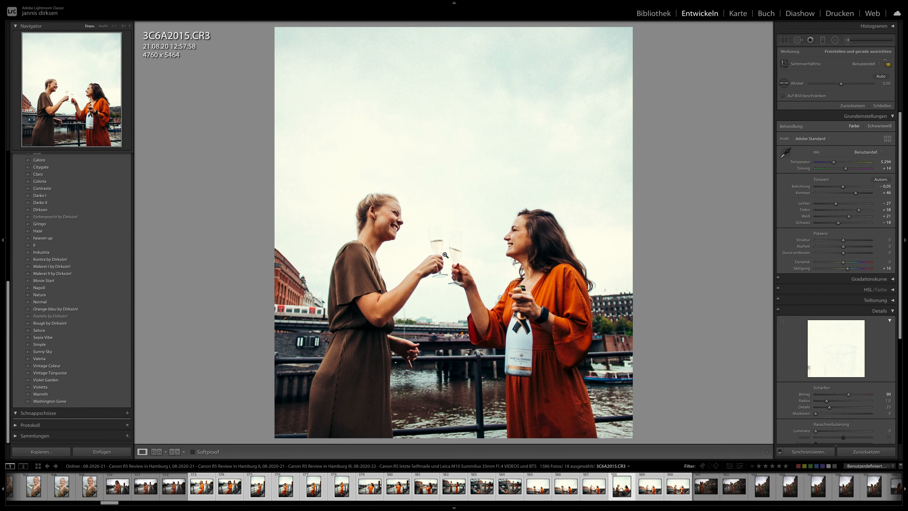
- Examine the faces, glasses and bottle in the cropped 3C6A2015 at 1:1 magnification
{"action": "left_click", "coordinate": [396, 246]}
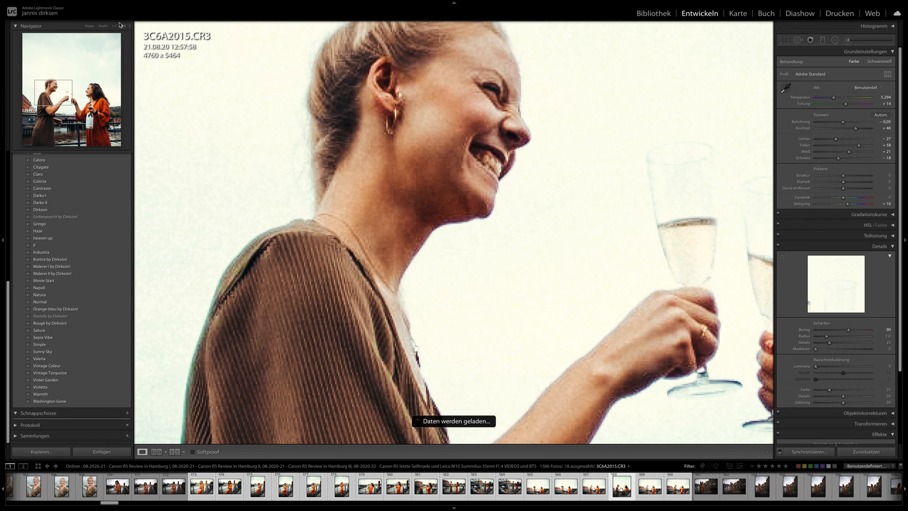
{"action": "left_click", "coordinate": [465, 174]}
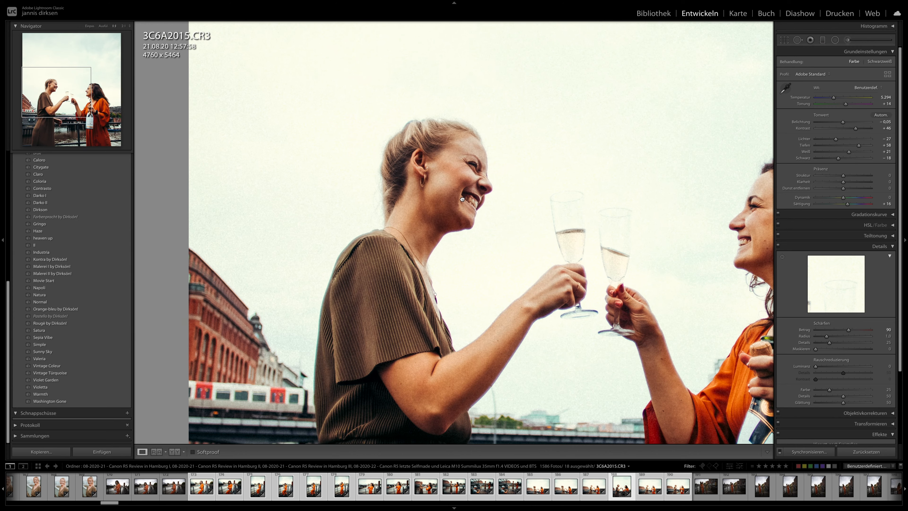
{"action": "left_click", "coordinate": [465, 175]}
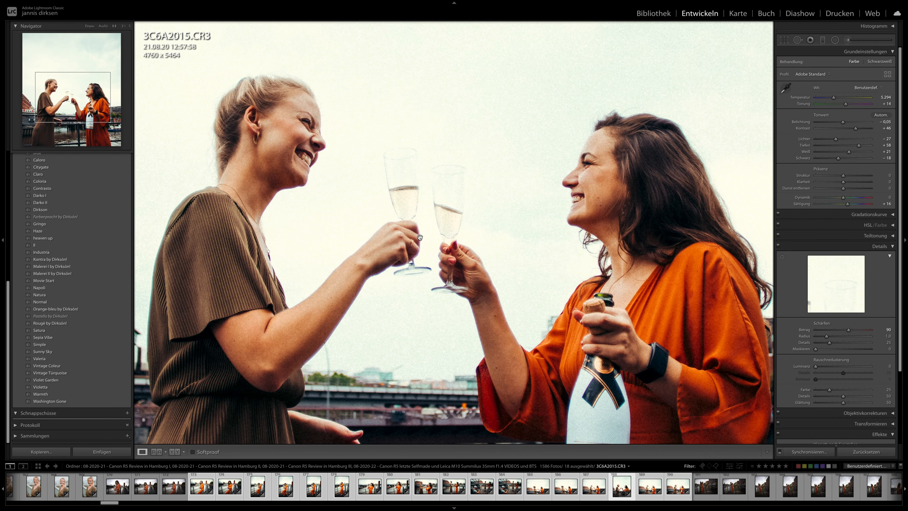
{"action": "scroll", "coordinate": [420, 237], "scroll_direction": "down", "scroll_amount": 2}
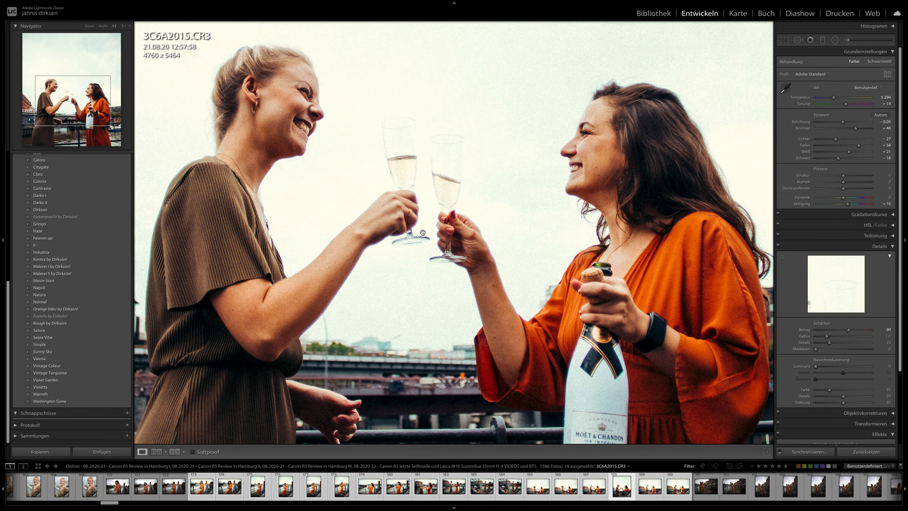
{"action": "left_click", "coordinate": [423, 233]}
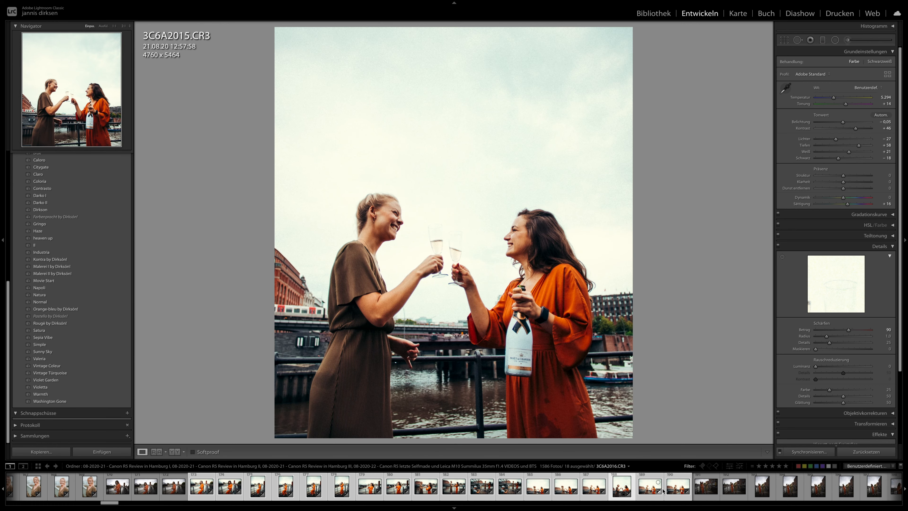
- Set the exposure of 3C6A2020 to +0.45 and apply its develop settings to 3C6A2049
{"action": "left_click", "coordinate": [671, 491]}
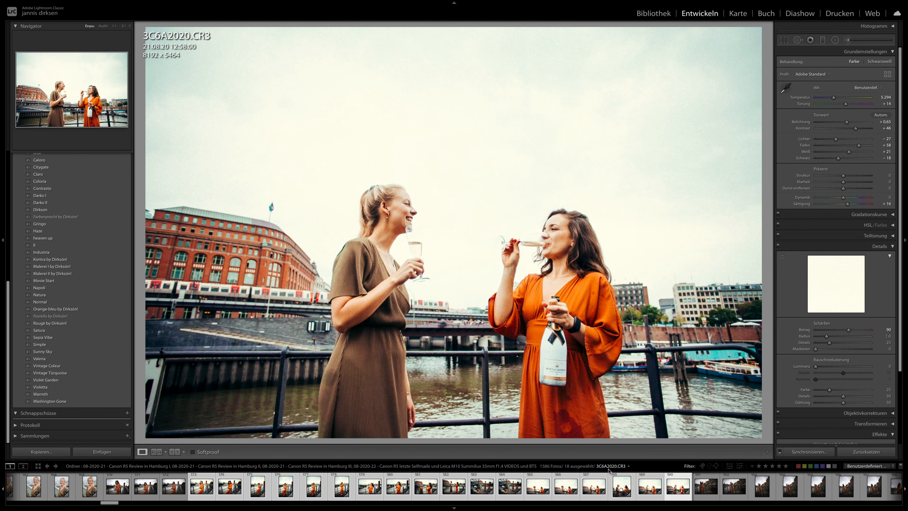
{"action": "left_click_drag", "start_coordinate": [850, 124], "coordinate": [848, 123]}
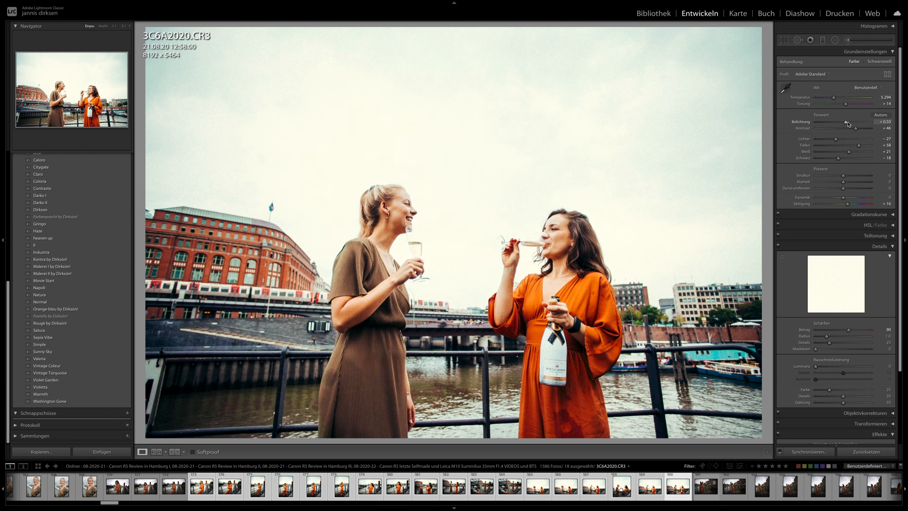
{"action": "scroll", "coordinate": [700, 496], "scroll_direction": "down", "scroll_amount": 5}
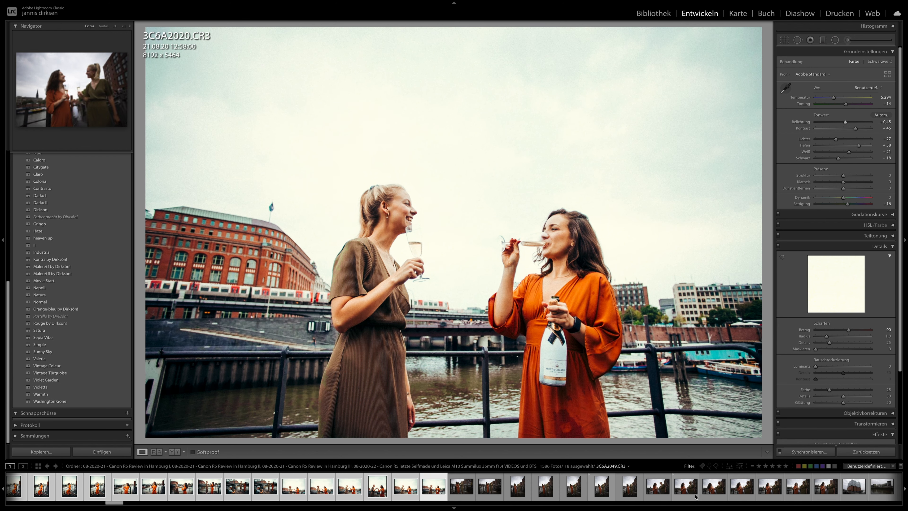
{"action": "left_click", "coordinate": [686, 488]}
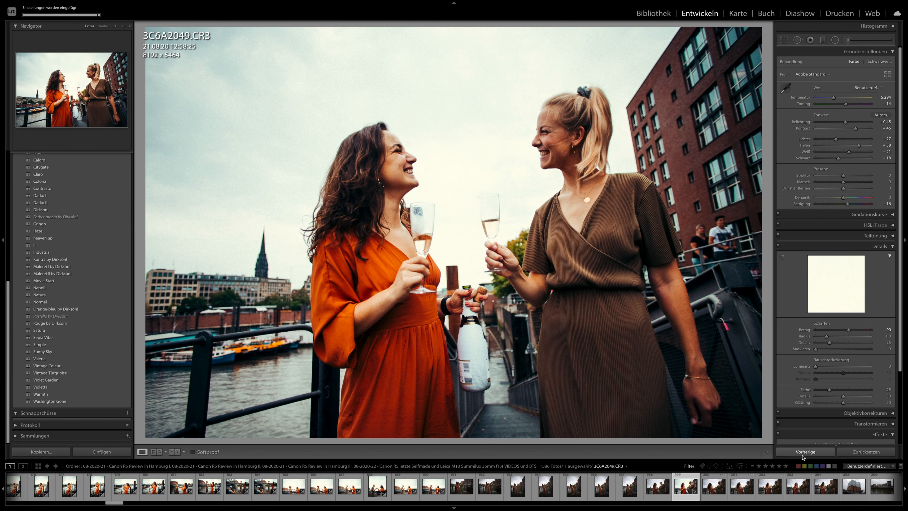
- Apply the previous develop settings to 3C6A2058 and raise its exposure to about +0.65
{"action": "scroll", "coordinate": [730, 493], "scroll_direction": "down", "scroll_amount": 5}
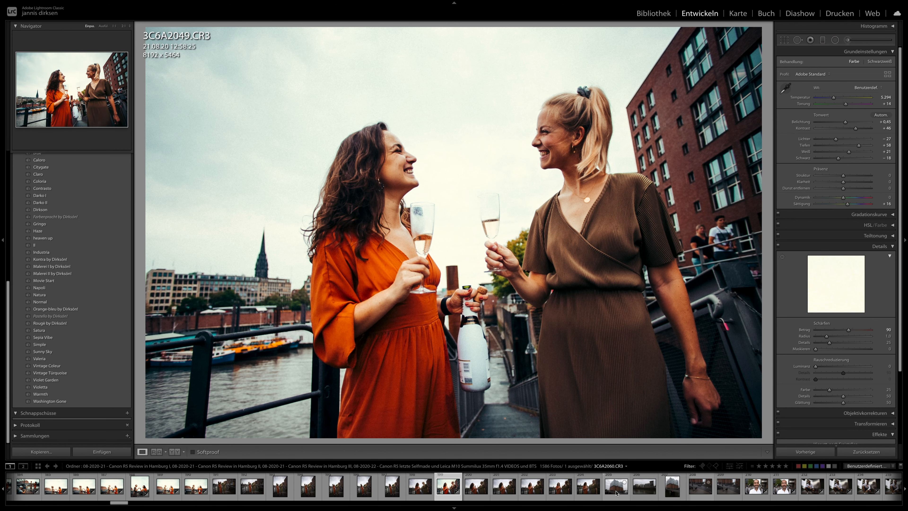
{"action": "left_click", "coordinate": [589, 487]}
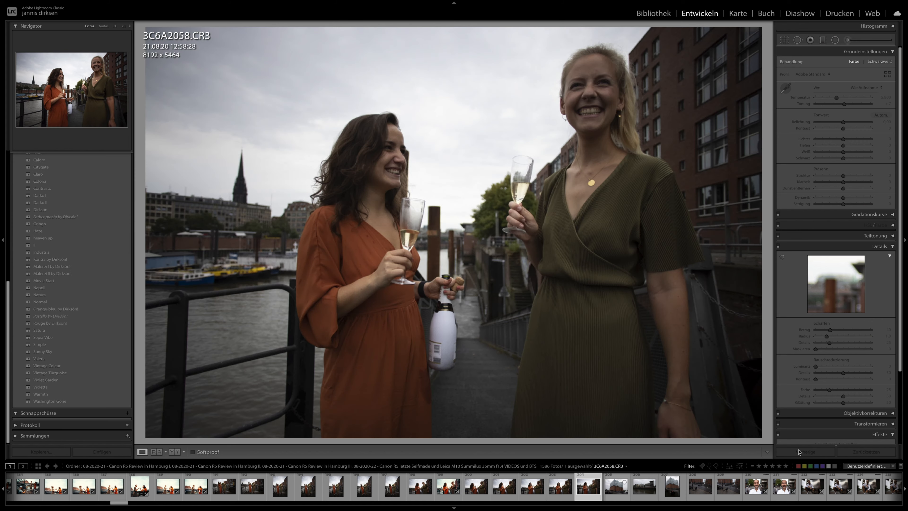
{"action": "left_click", "coordinate": [805, 452]}
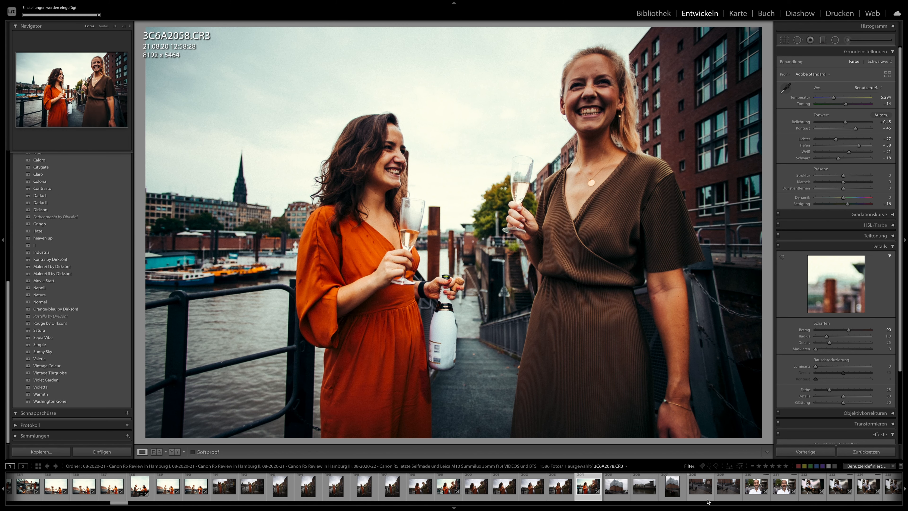
{"action": "left_click_drag", "start_coordinate": [846, 122], "coordinate": [849, 122]}
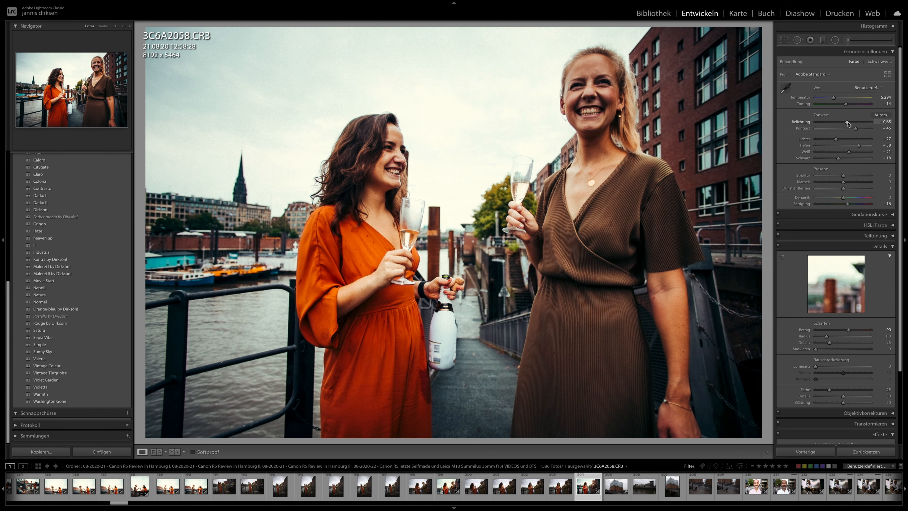
- Review the portraits of the man in the white shirt from 3C6A2100 through 3C6A2254, and open 3C6A2287
{"action": "scroll", "coordinate": [697, 502], "scroll_direction": "down", "scroll_amount": 5}
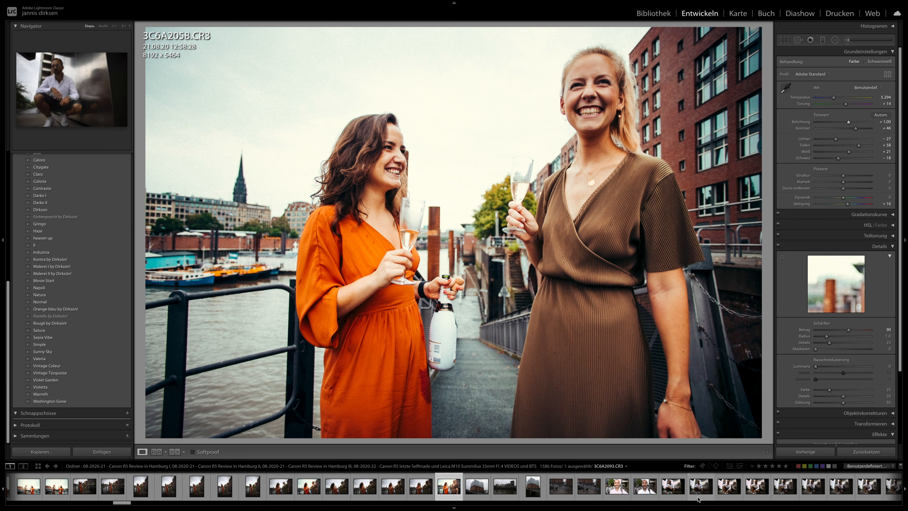
{"action": "left_click", "coordinate": [657, 491]}
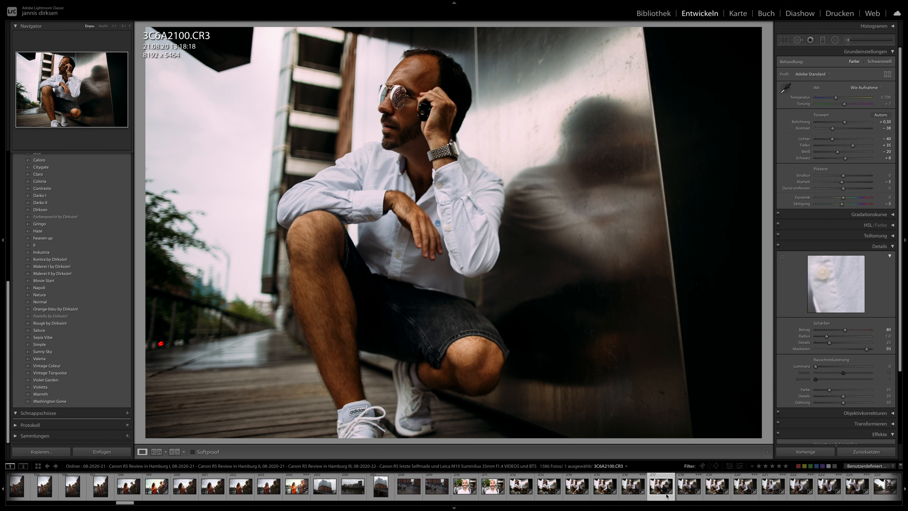
{"action": "scroll", "coordinate": [669, 497], "scroll_direction": "down", "scroll_amount": 4}
{"action": "left_click", "coordinate": [588, 491]}
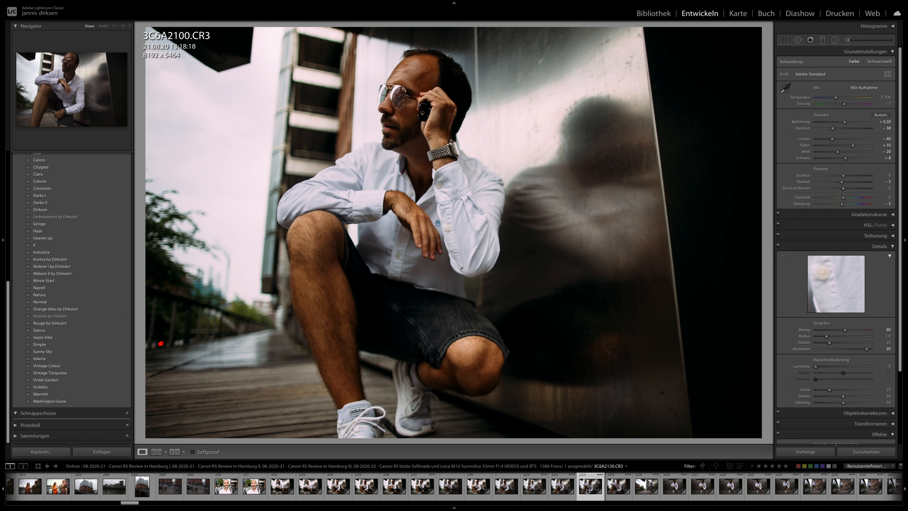
{"action": "scroll", "coordinate": [580, 490], "scroll_direction": "down", "scroll_amount": 3}
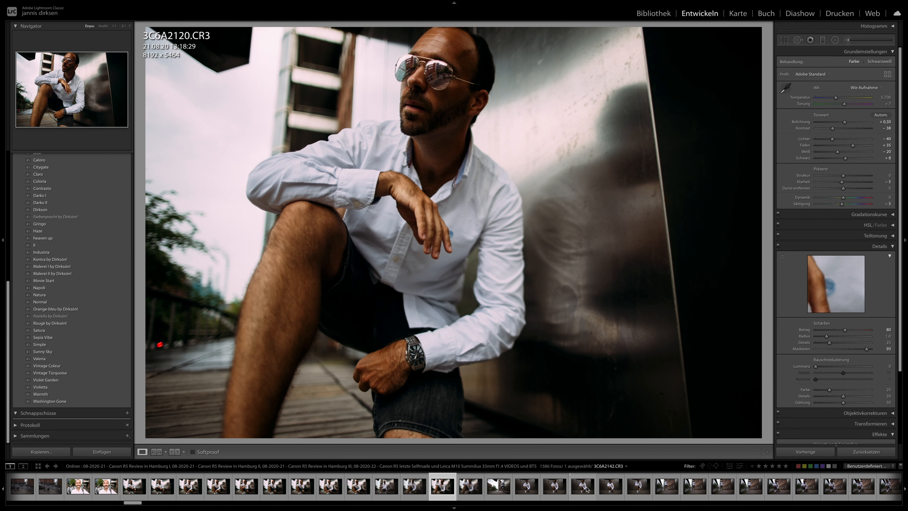
{"action": "left_click", "coordinate": [555, 490]}
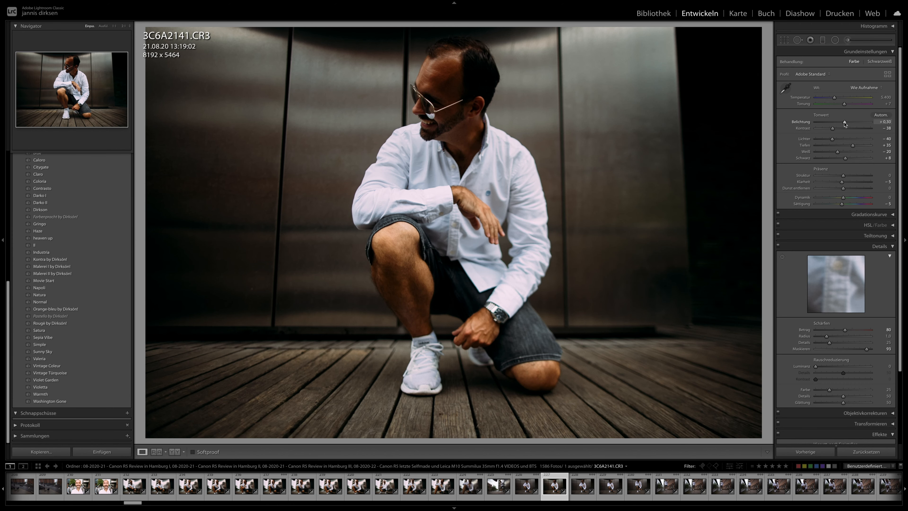
{"action": "left_click_drag", "start_coordinate": [842, 124], "coordinate": [846, 124]}
{"action": "left_click", "coordinate": [637, 492]}
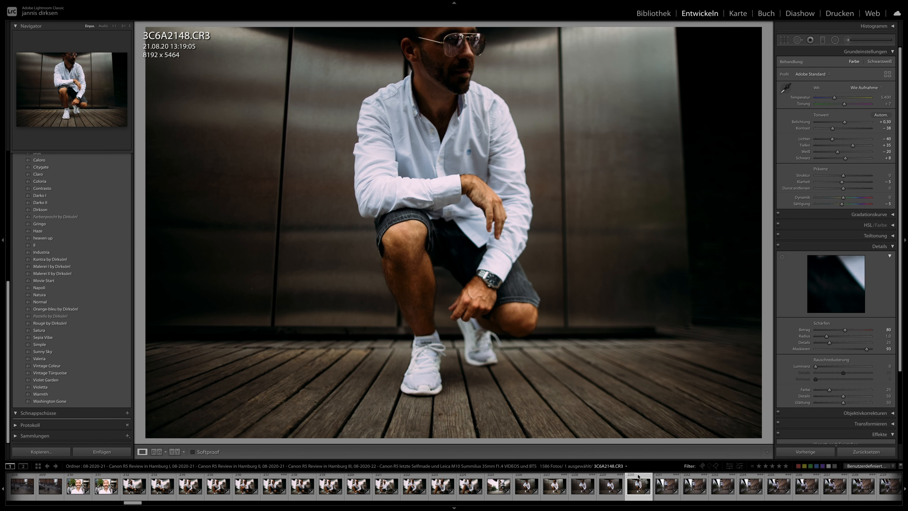
{"action": "left_click", "coordinate": [665, 486]}
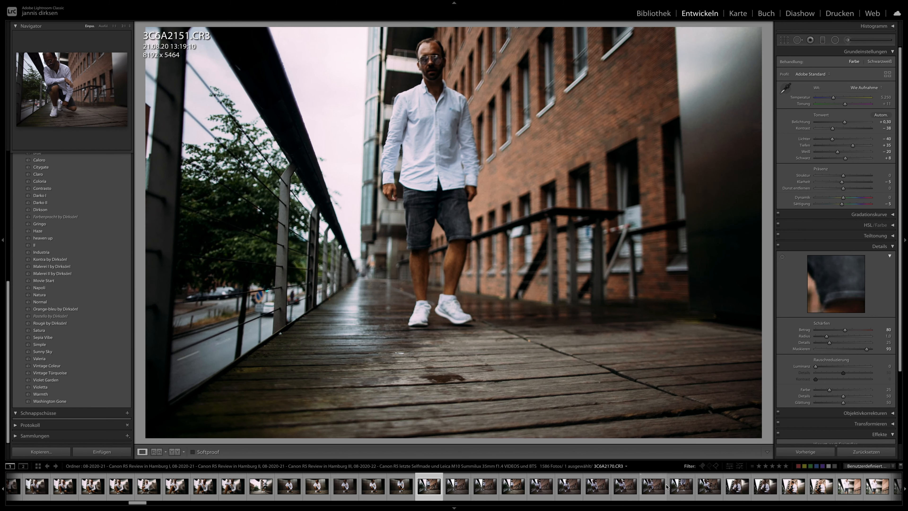
{"action": "left_click", "coordinate": [654, 486]}
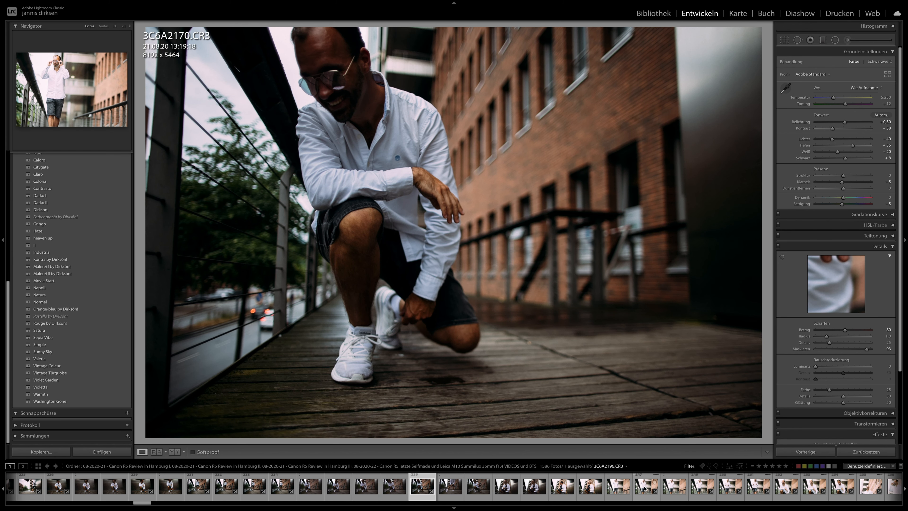
{"action": "left_click", "coordinate": [645, 487]}
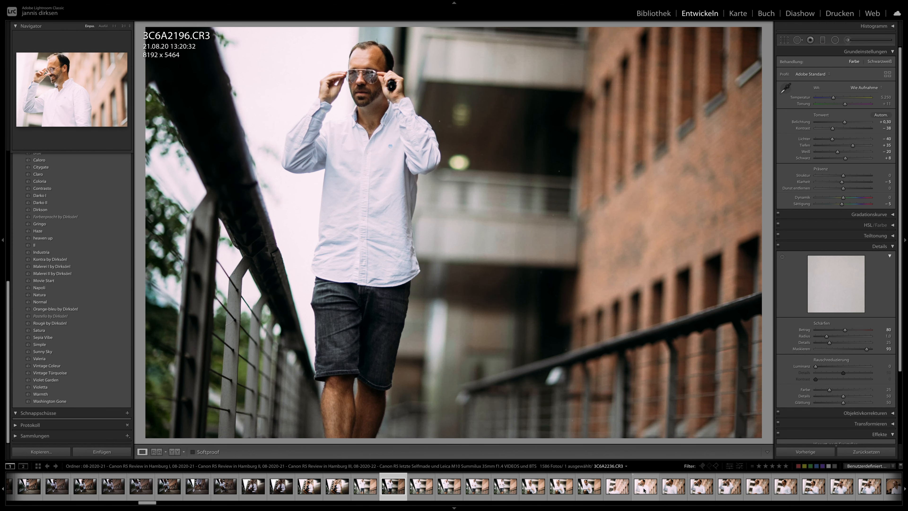
{"action": "left_click", "coordinate": [644, 490]}
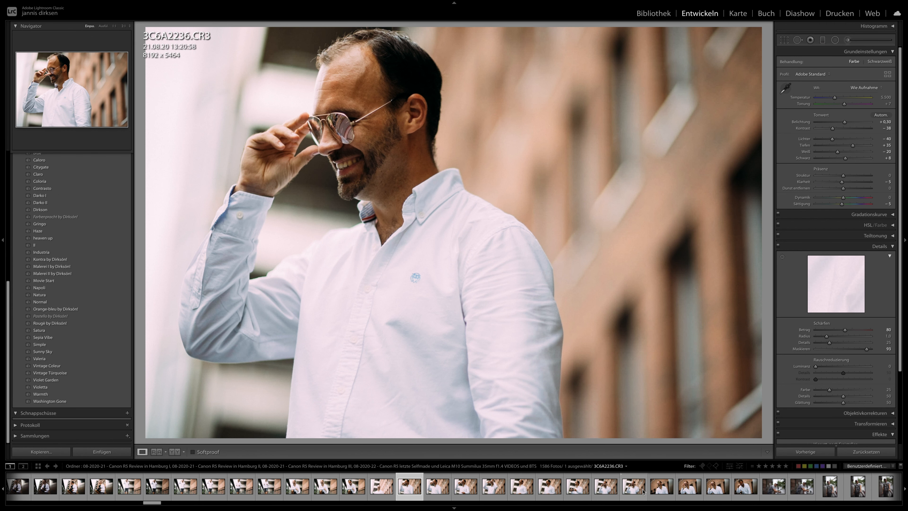
{"action": "left_click", "coordinate": [640, 492]}
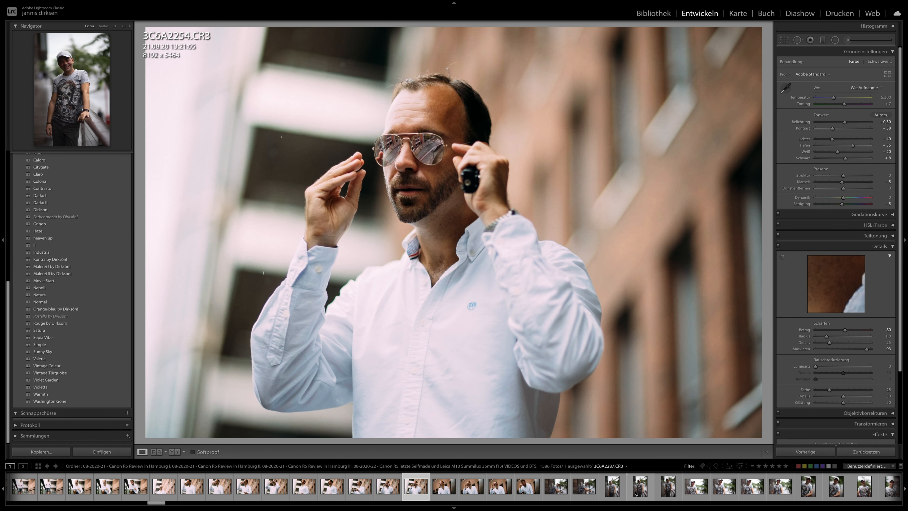
{"action": "left_click", "coordinate": [639, 492]}
- Apply the Movie Start preset to 3C6A2453 and synchronise its develop settings across the 36 selected photos of the couple
{"action": "scroll", "coordinate": [642, 492], "scroll_direction": "down", "scroll_amount": 10}
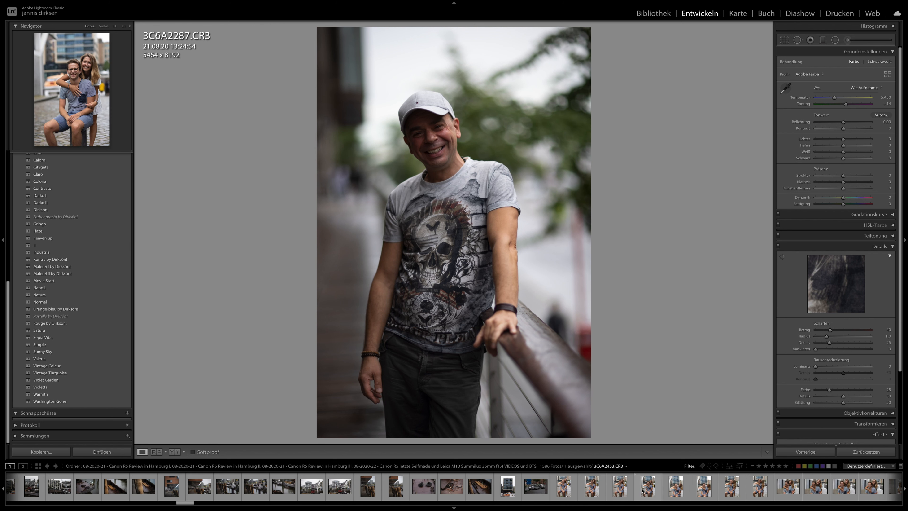
{"action": "left_click", "coordinate": [635, 490]}
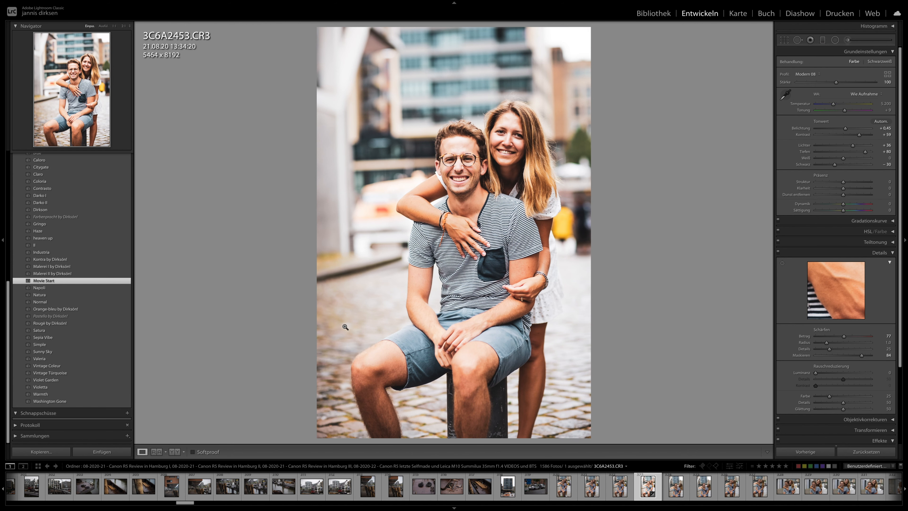
{"action": "scroll", "coordinate": [726, 499], "scroll_direction": "down", "scroll_amount": 10}
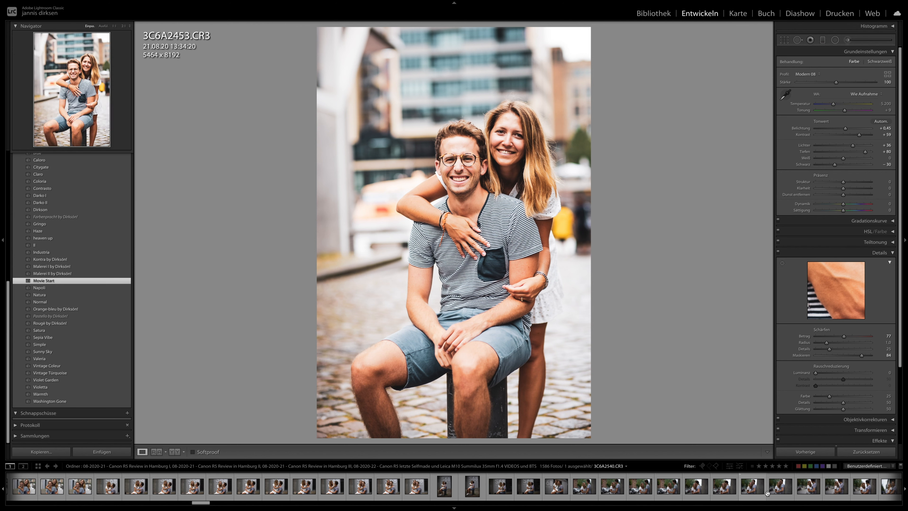
{"action": "left_click", "coordinate": [832, 493], "text": "shift"}
{"action": "left_click", "coordinate": [809, 452]}
{"action": "key", "text": "Return"}
- Review the synchronised look on the couple's photos, including 3C6A2461, 3C6A2473, 3C6A2493, 3C6A2512, 3C6A2529 and 3C6A2540
{"action": "scroll", "coordinate": [417, 489], "scroll_direction": "up", "scroll_amount": 6}
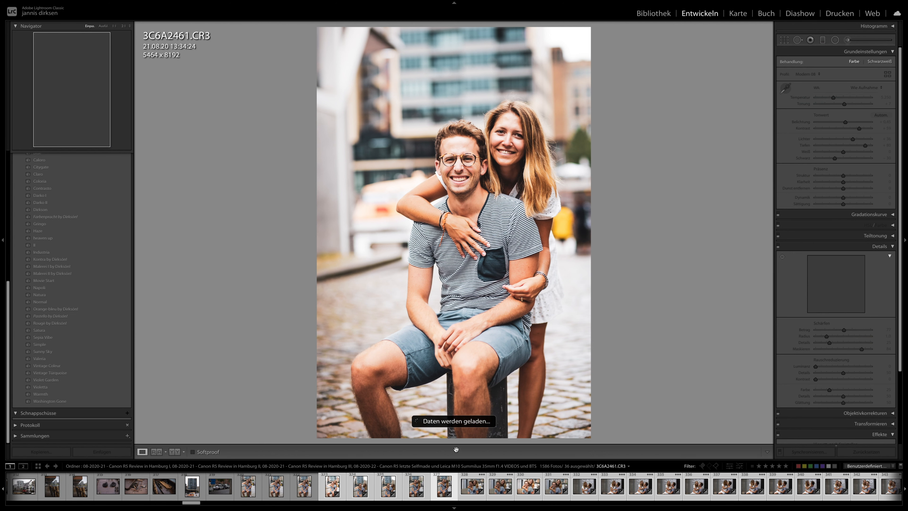
{"action": "left_click", "coordinate": [580, 490]}
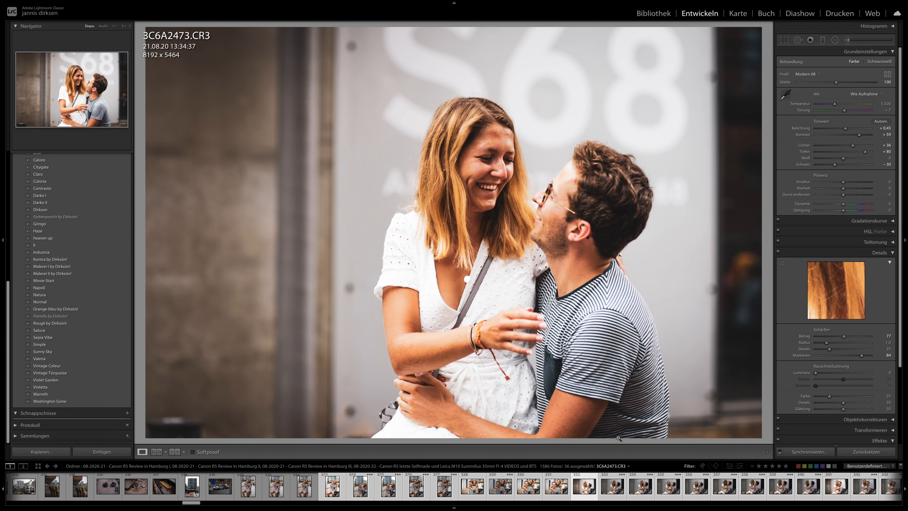
{"action": "left_click", "coordinate": [618, 500]}
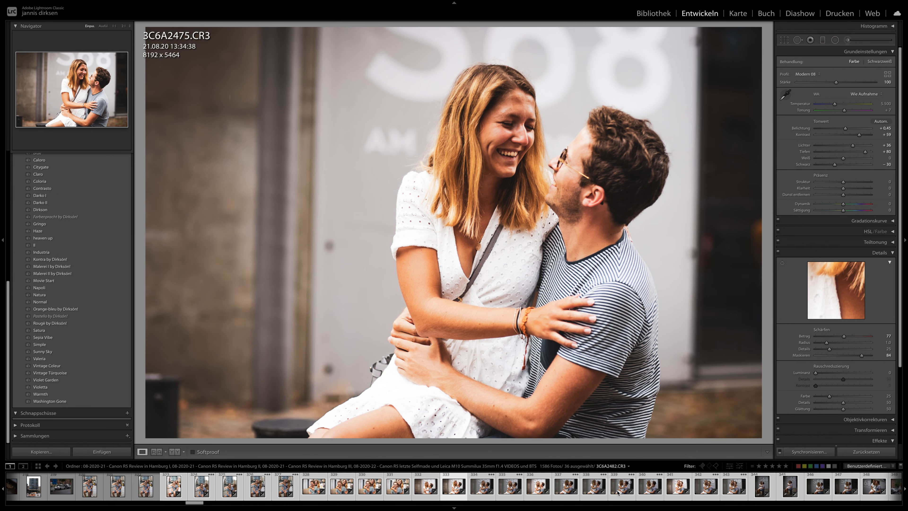
{"action": "left_click", "coordinate": [677, 486]}
{"action": "left_click", "coordinate": [728, 489]}
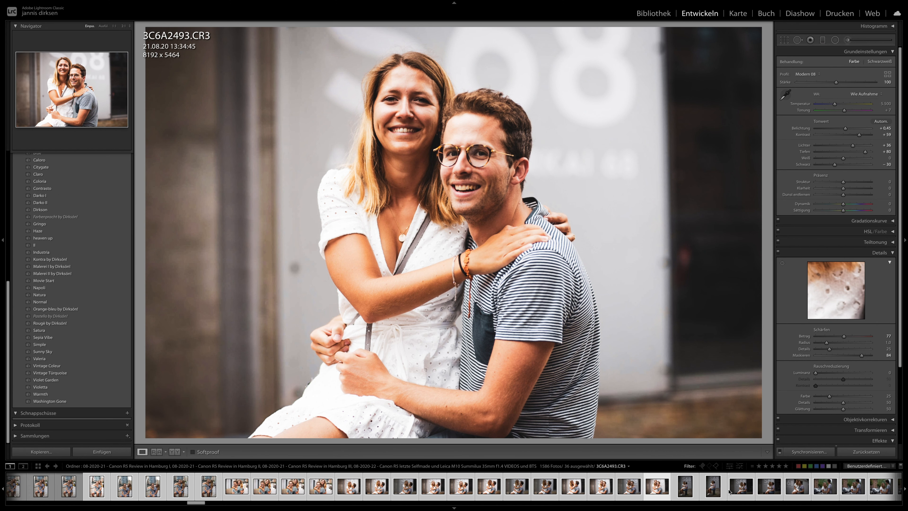
{"action": "left_click", "coordinate": [691, 487]}
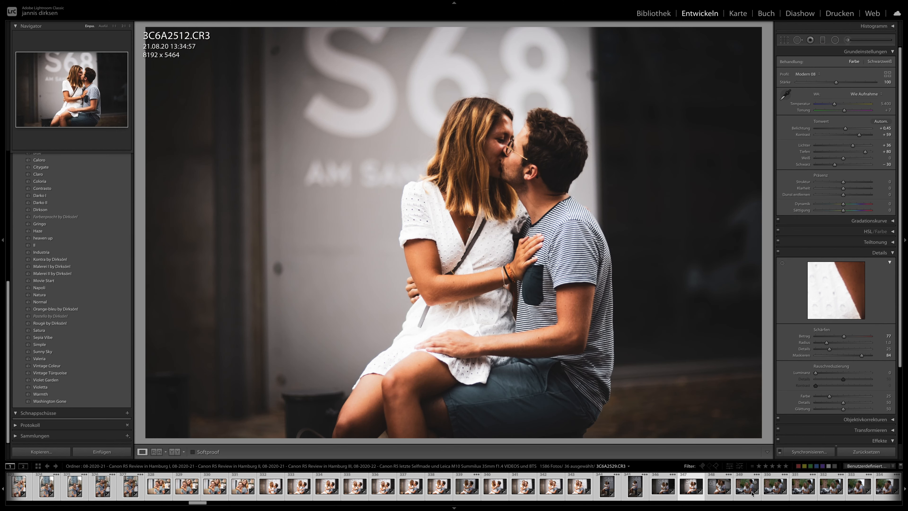
{"action": "left_click", "coordinate": [744, 493]}
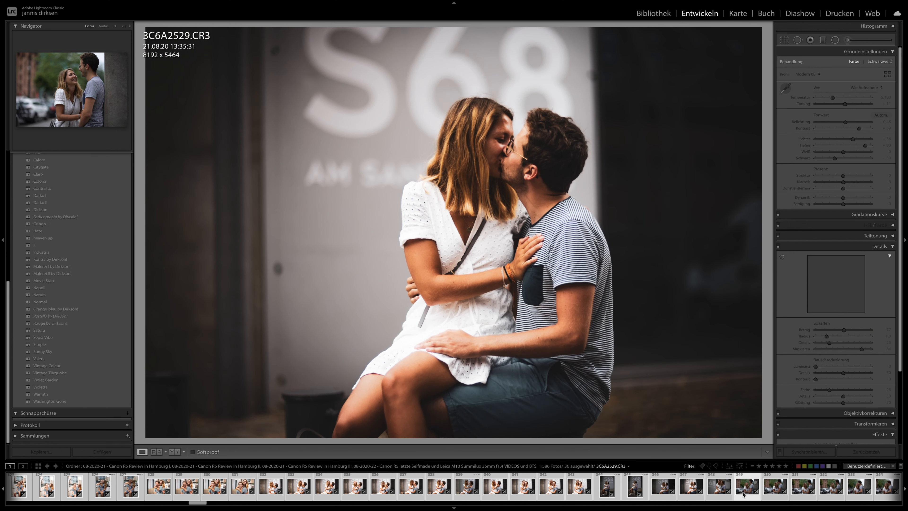
{"action": "scroll", "coordinate": [741, 496], "scroll_direction": "down", "scroll_amount": 5}
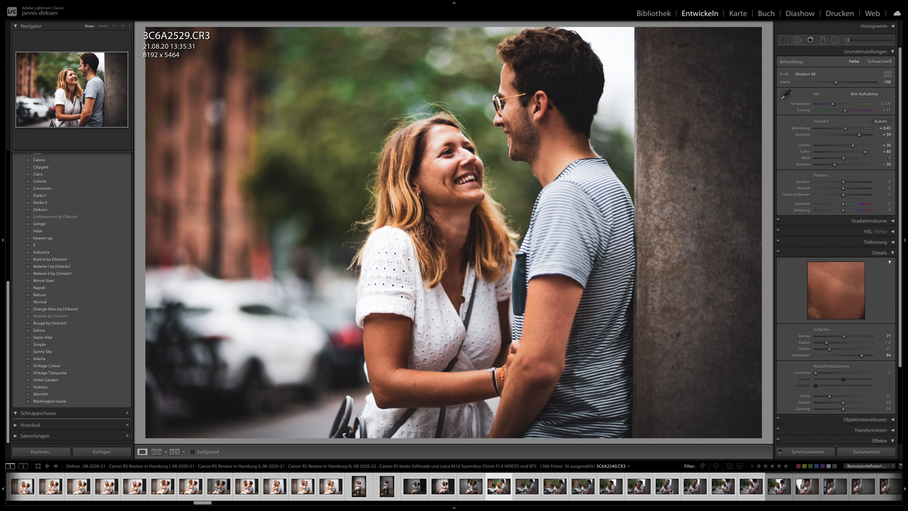
{"action": "left_click", "coordinate": [667, 490]}
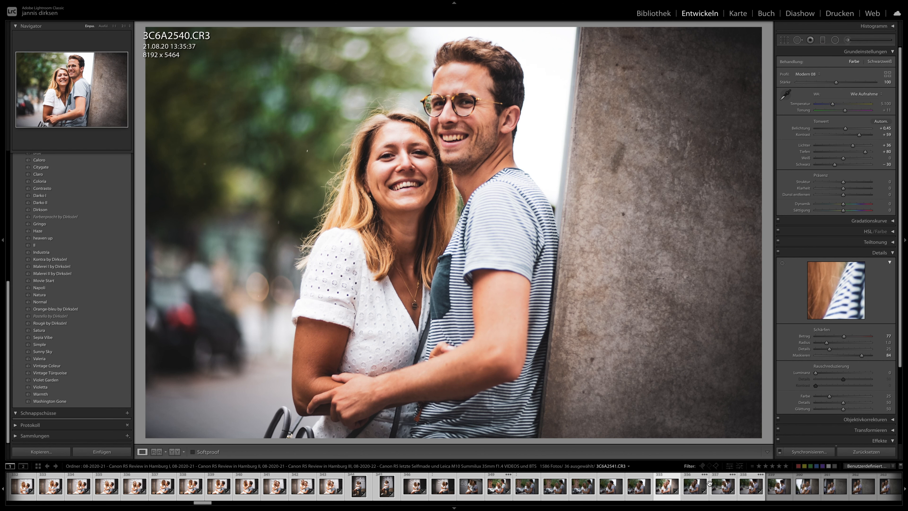
{"action": "left_click", "coordinate": [722, 487]}
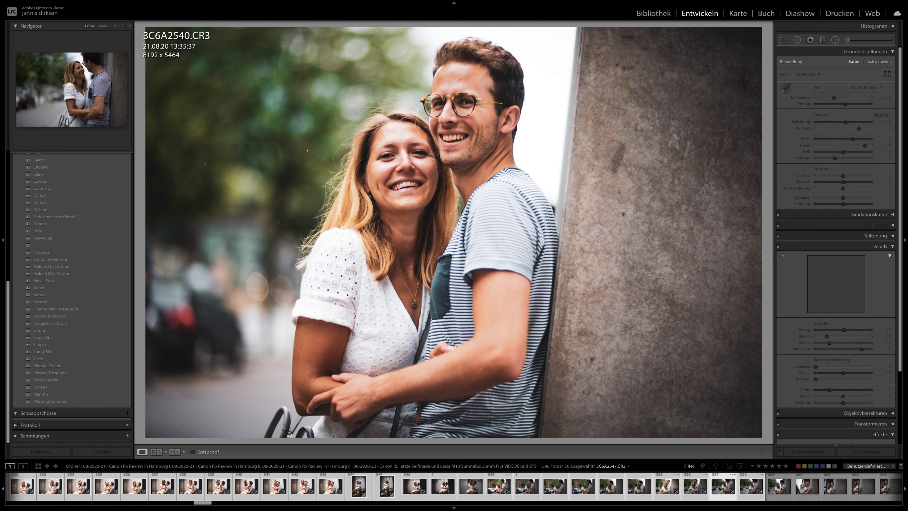
- Apply the previous develop settings to 3C6A2568 and set its exposure to +0.70
{"action": "scroll", "coordinate": [723, 487], "scroll_direction": "down", "scroll_amount": 5}
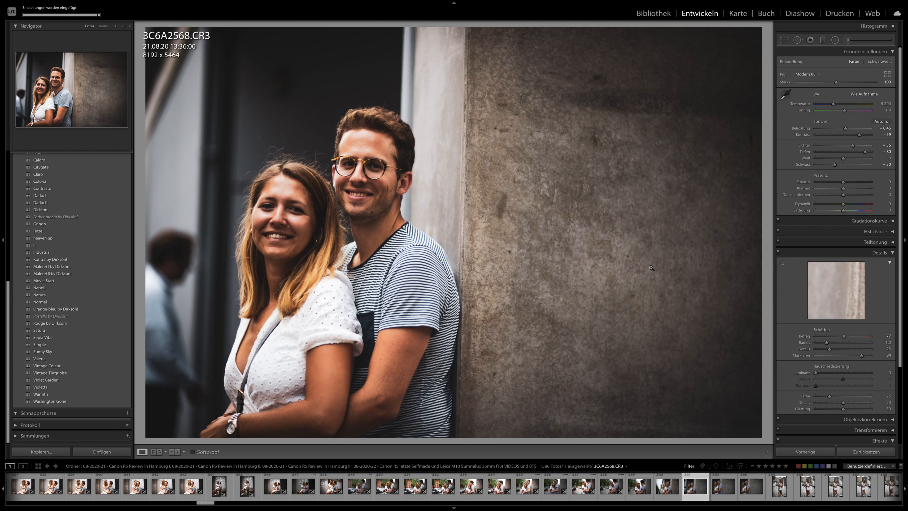
{"action": "key", "text": "ctrl+alt+v"}
{"action": "left_click_drag", "start_coordinate": [846, 129], "coordinate": [847, 130]}
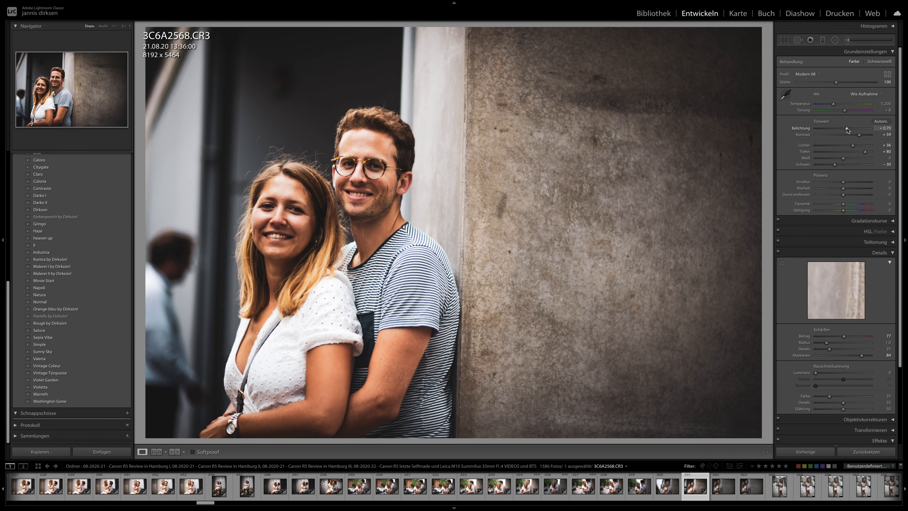
- Apply the previous develop settings to 3C6A2573 and raise its exposure to +1.05
{"action": "left_click", "coordinate": [744, 486]}
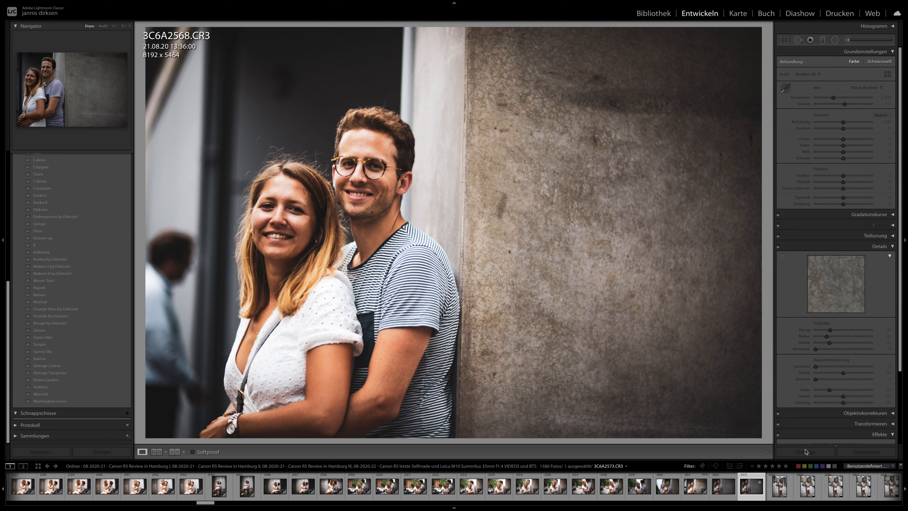
{"action": "left_click", "coordinate": [805, 452]}
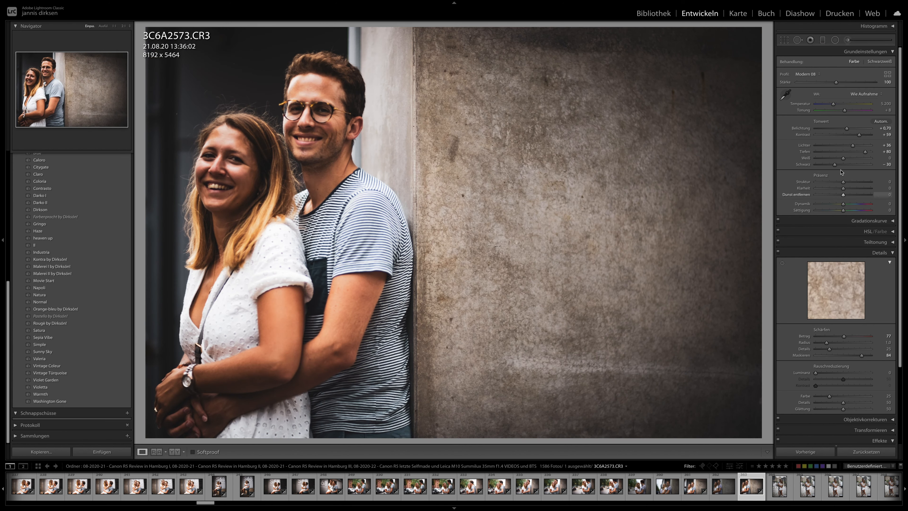
{"action": "left_click_drag", "start_coordinate": [848, 130], "coordinate": [849, 129]}
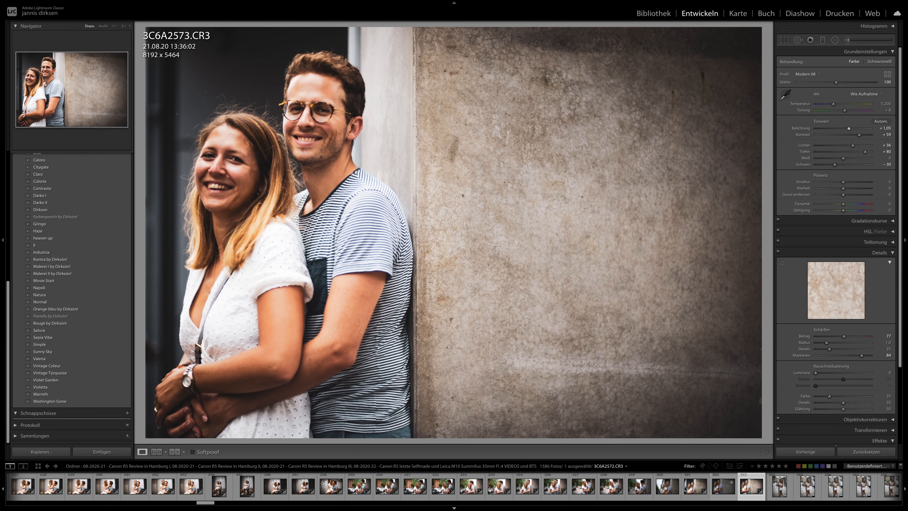
- Apply the Sepia Vibe preset to 3C6A2588 and set its exposure to +1.30
{"action": "scroll", "coordinate": [692, 486], "scroll_direction": "down", "scroll_amount": 5}
{"action": "left_click", "coordinate": [692, 487]}
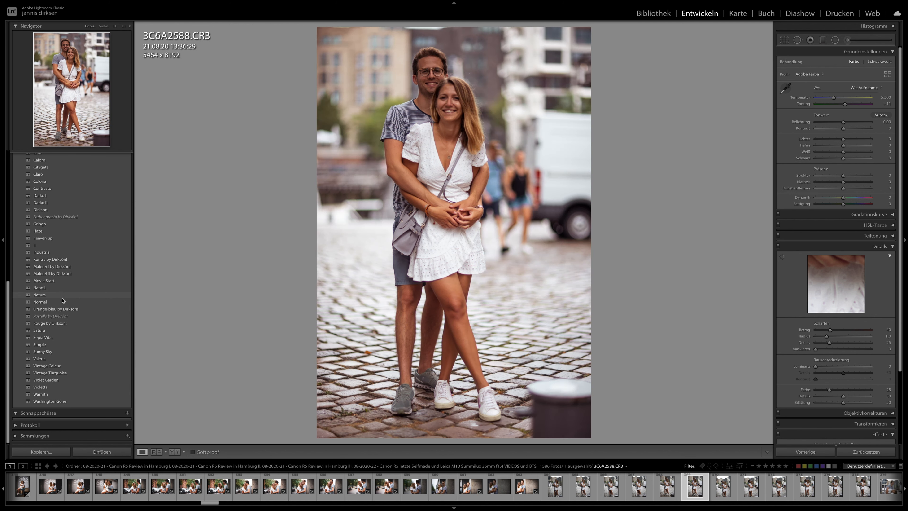
{"action": "left_click", "coordinate": [51, 338]}
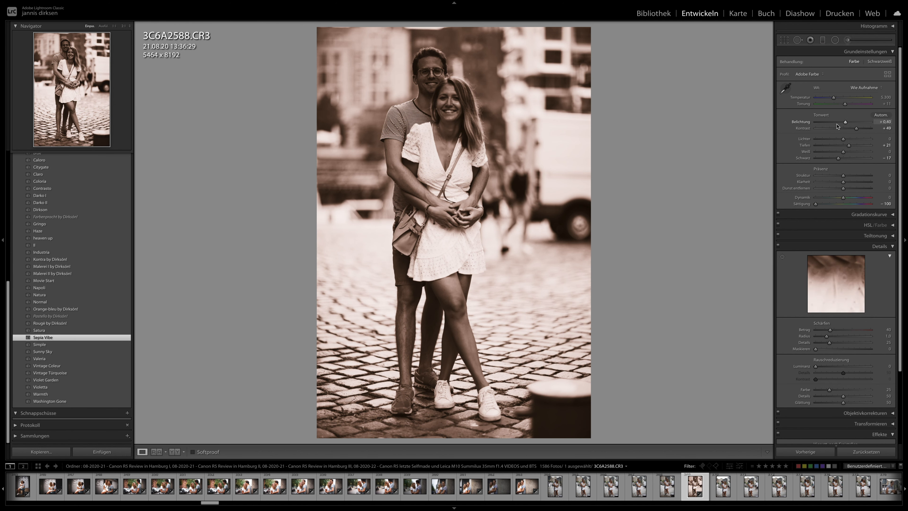
{"action": "left_click_drag", "start_coordinate": [855, 123], "coordinate": [860, 122]}
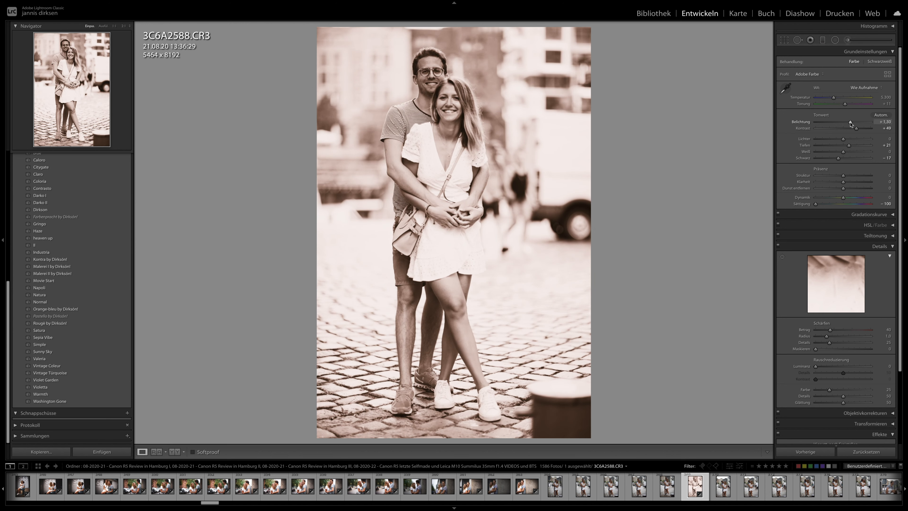
- Apply the previous develop settings to 3C6A2597 and lower its exposure to +0.85
{"action": "scroll", "coordinate": [718, 493], "scroll_direction": "right", "scroll_amount": 5}
{"action": "left_click", "coordinate": [718, 493]}
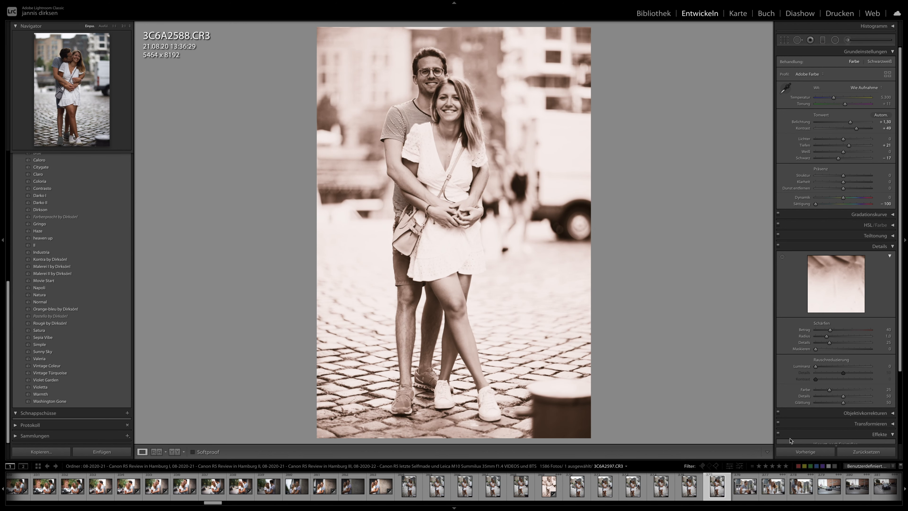
{"action": "left_click", "coordinate": [806, 451]}
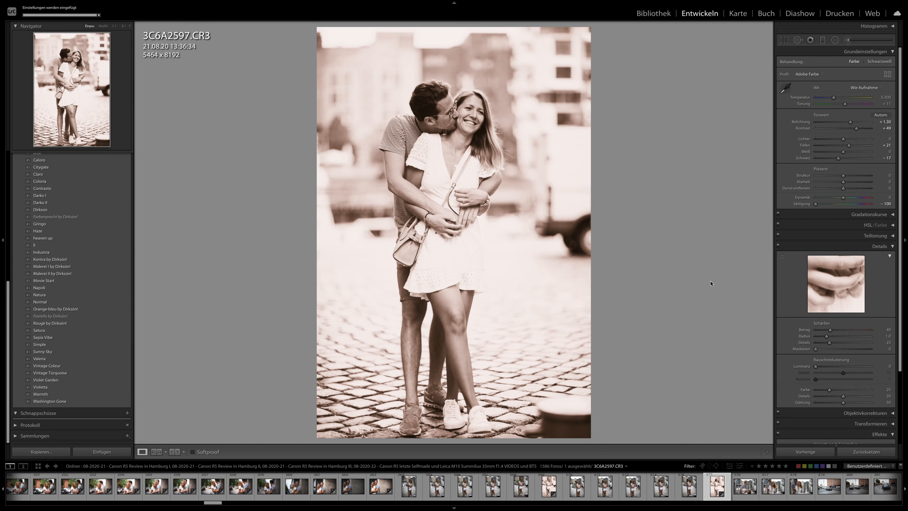
{"action": "left_click_drag", "start_coordinate": [849, 123], "coordinate": [847, 123]}
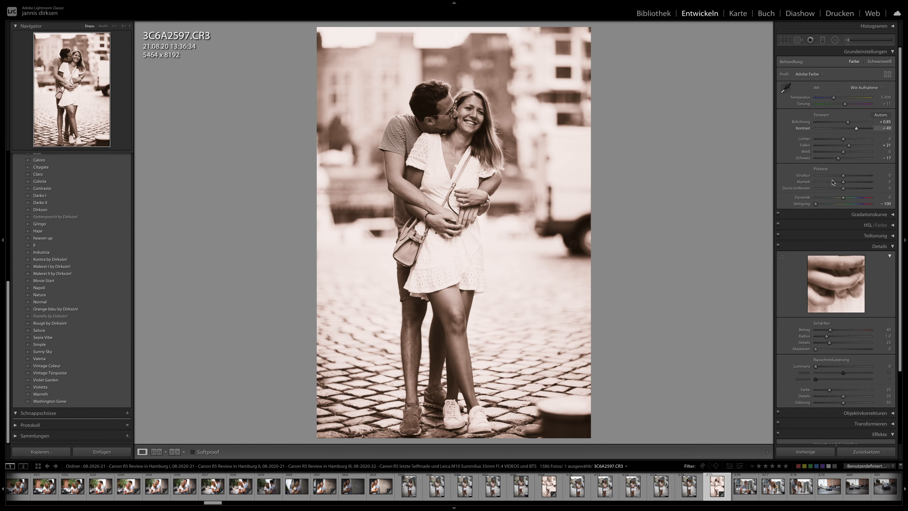
{"action": "scroll", "coordinate": [715, 486], "scroll_direction": "right", "scroll_amount": 5}
{"action": "scroll", "coordinate": [715, 486], "scroll_direction": "right", "scroll_amount": 3}
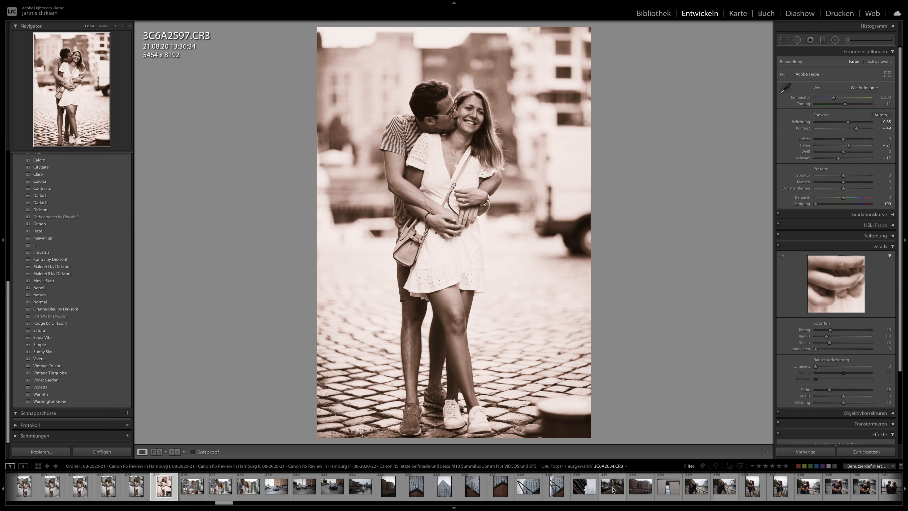
- Apply the previous develop settings to the building photo 3C6A2625 and the kissing couple photo 3C6A2658
{"action": "left_click", "coordinate": [529, 494]}
{"action": "left_click", "coordinate": [791, 452]}
{"action": "left_click", "coordinate": [753, 495]}
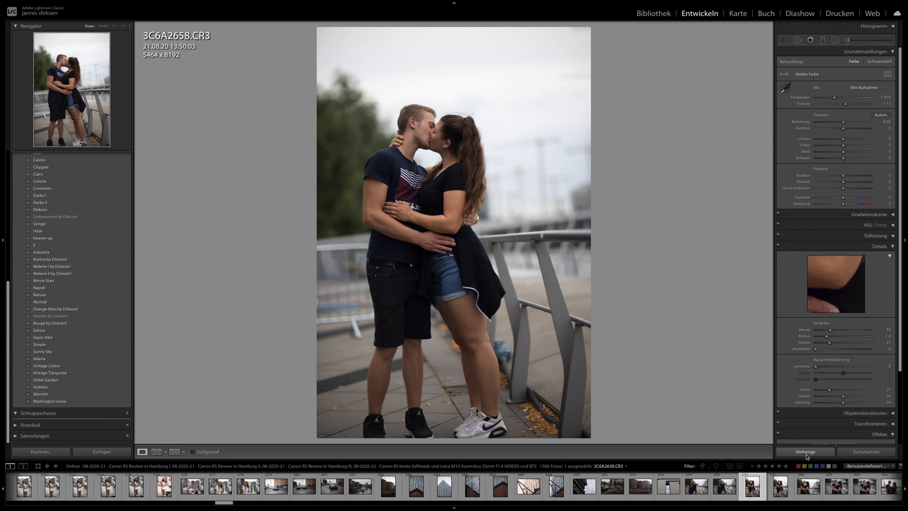
{"action": "left_click", "coordinate": [807, 454]}
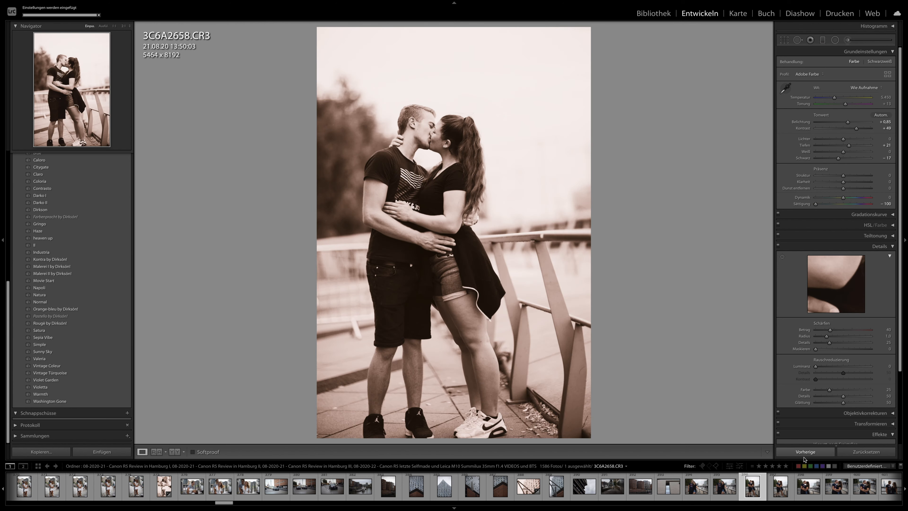
- Apply the previous develop settings to the riverside railing couple photos 3C6A2692 and 3C6A2698
{"action": "scroll", "coordinate": [699, 487], "scroll_direction": "right", "scroll_amount": 4}
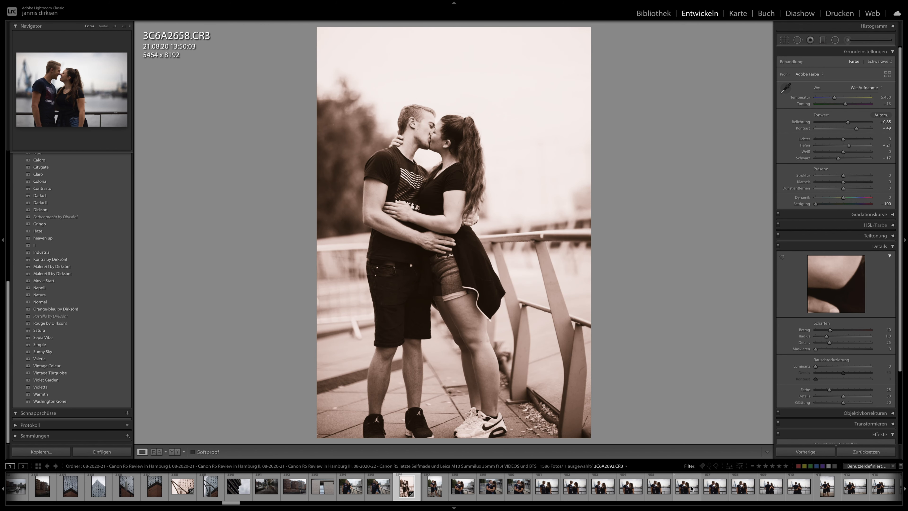
{"action": "left_click", "coordinate": [699, 487]}
{"action": "left_click", "coordinate": [806, 453]}
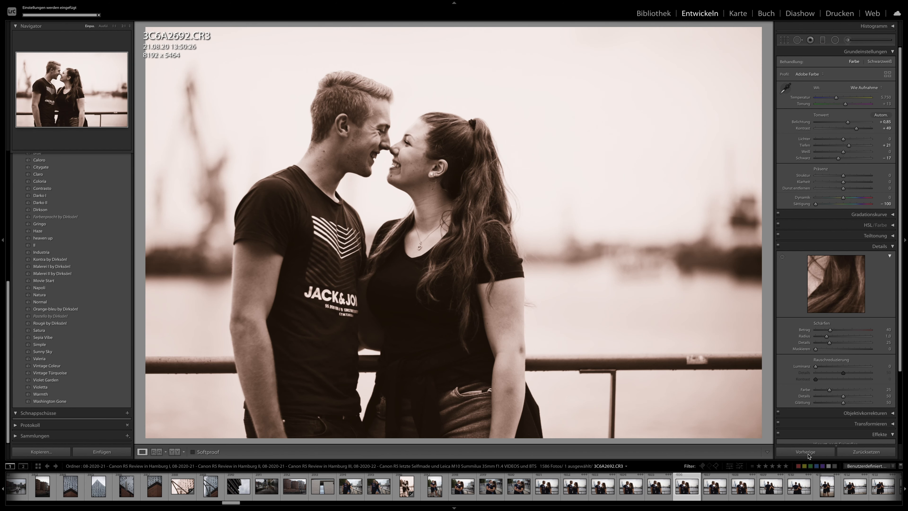
{"action": "key", "text": "Right"}
{"action": "key", "text": "Right"}
{"action": "key", "text": "Right"}
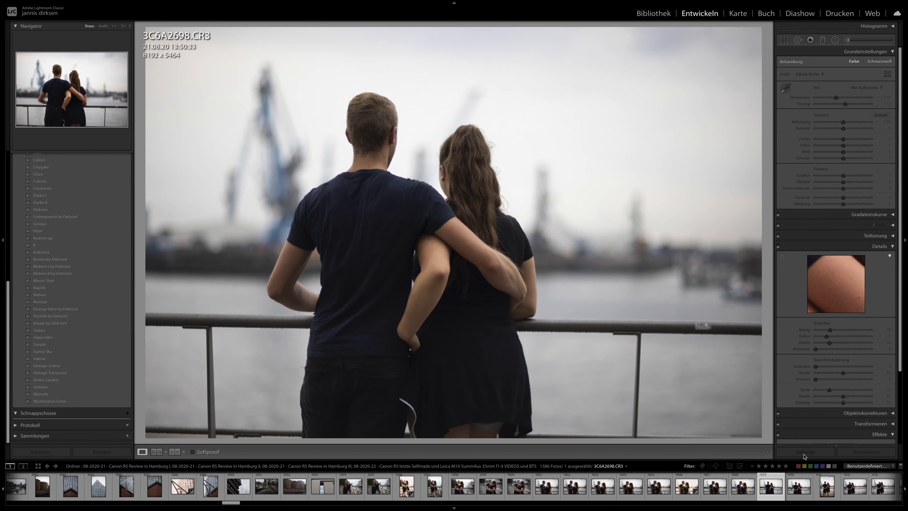
{"action": "left_click", "coordinate": [805, 453]}
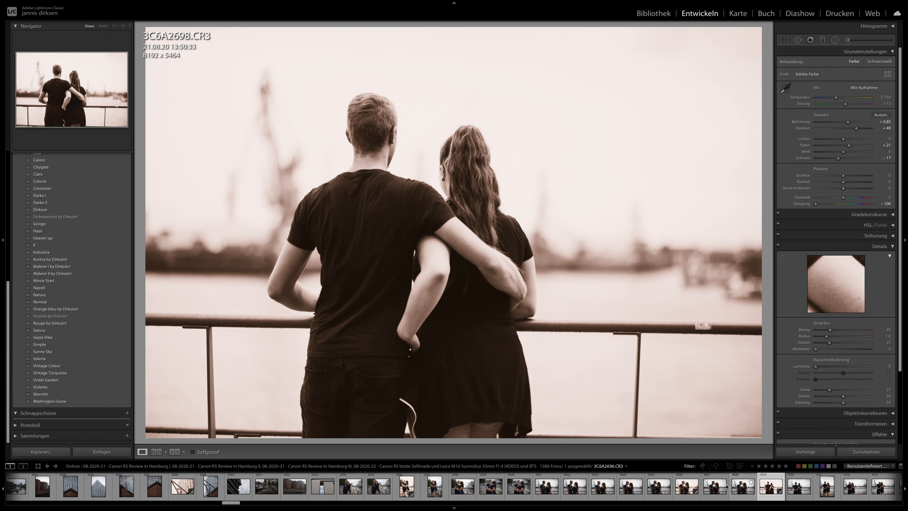
- Apply the Sepia Vibe preset to 3C6A2719 and set its exposure to +0.95
{"action": "scroll", "coordinate": [688, 489], "scroll_direction": "down", "scroll_amount": 3}
{"action": "left_click", "coordinate": [709, 488]}
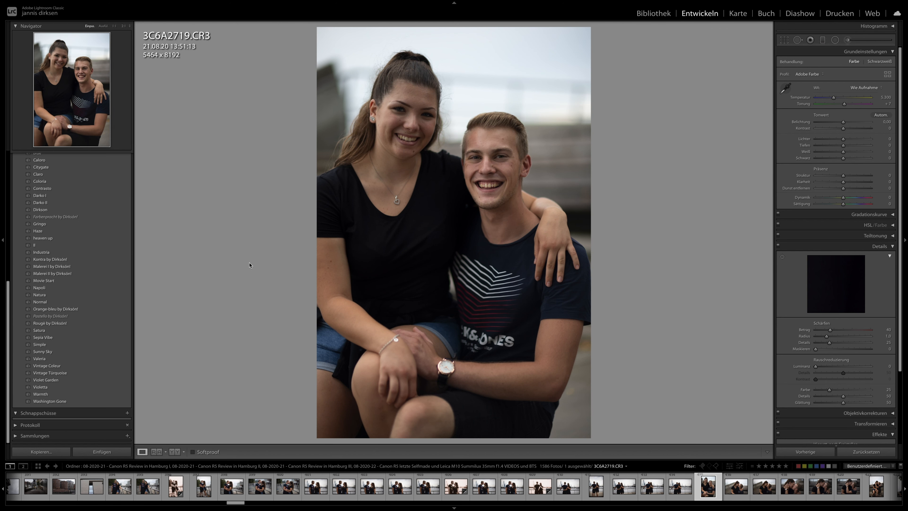
{"action": "left_click", "coordinate": [48, 338]}
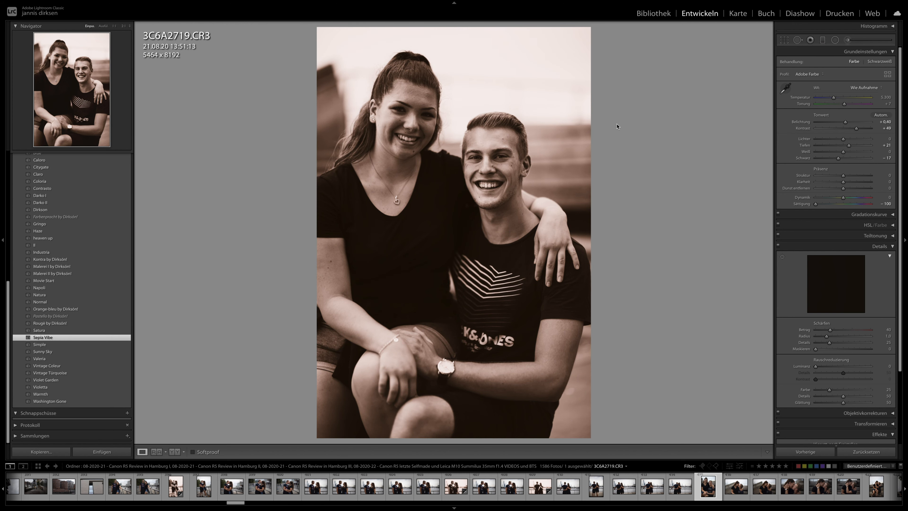
{"action": "left_click_drag", "start_coordinate": [845, 122], "coordinate": [849, 122]}
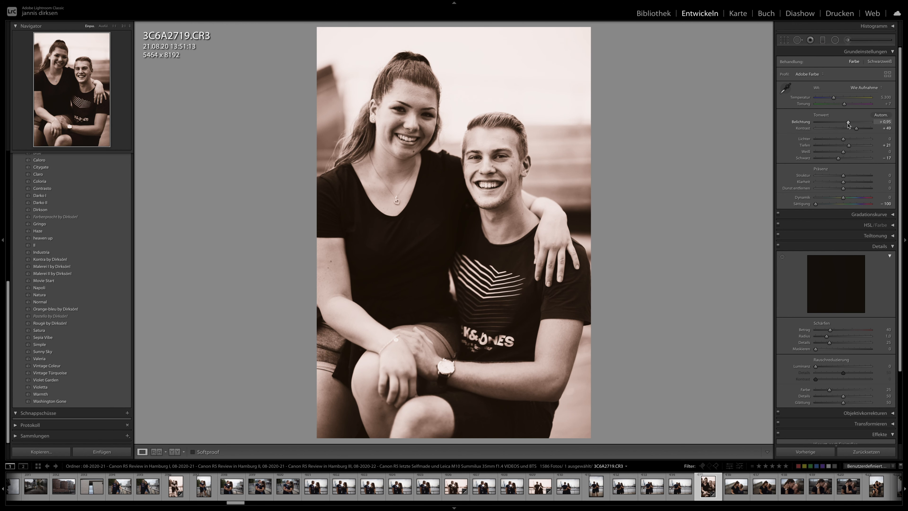
- Select the run of photos following 3C6A2719 together with it and synchronise its develop settings to them
{"action": "scroll", "coordinate": [741, 491], "scroll_direction": "down", "scroll_amount": 8}
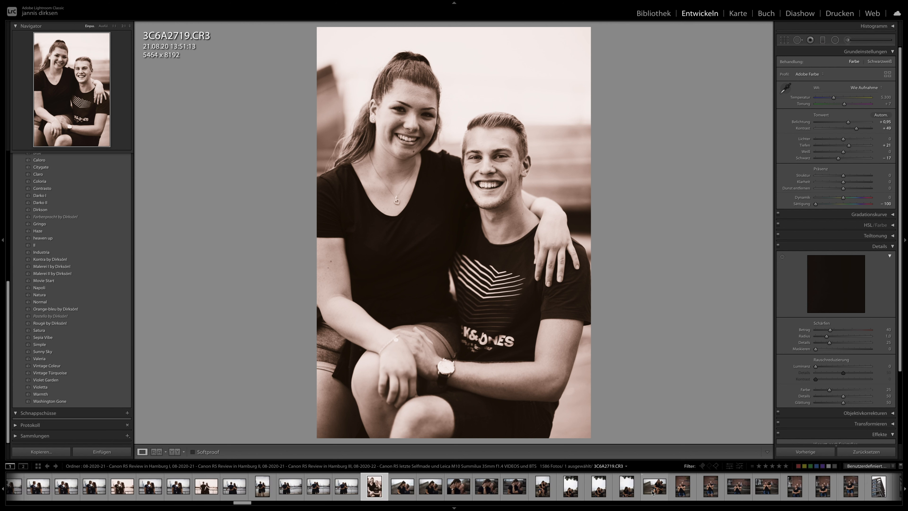
{"action": "left_click", "coordinate": [741, 490], "text": "shift"}
{"action": "left_click", "coordinate": [809, 452]}
{"action": "key", "text": "Return"}
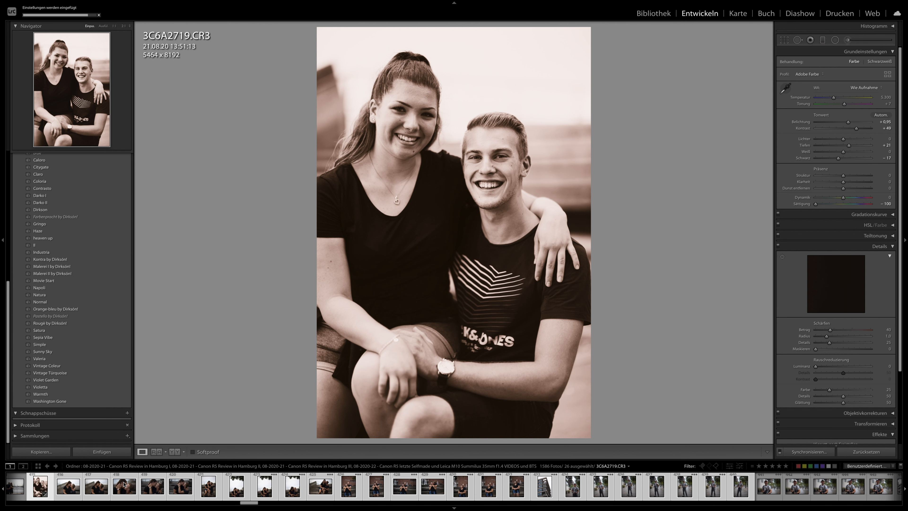
- Review the synchronised couple photos one by one up to 3C6A2760 and lower that photo's exposure to +0.30
{"action": "key", "text": "Right"}
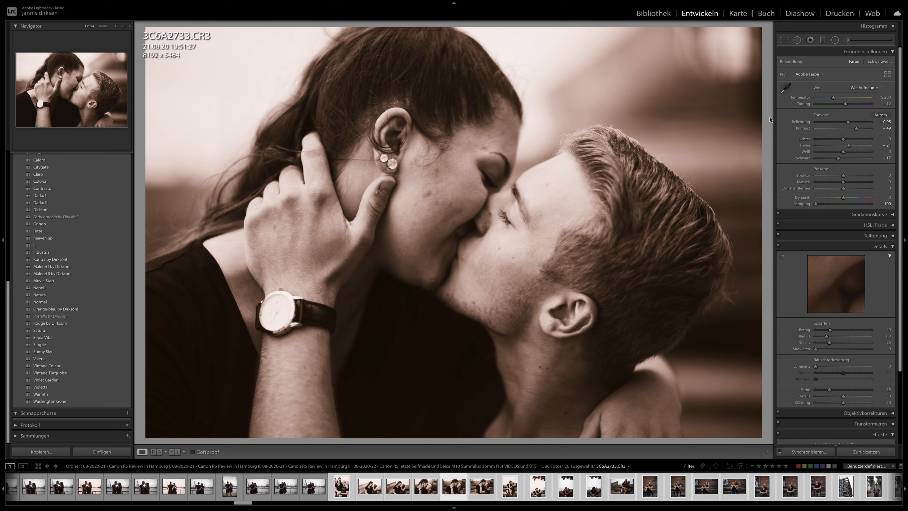
{"action": "key", "text": "Right"}
{"action": "key", "text": "Right"}
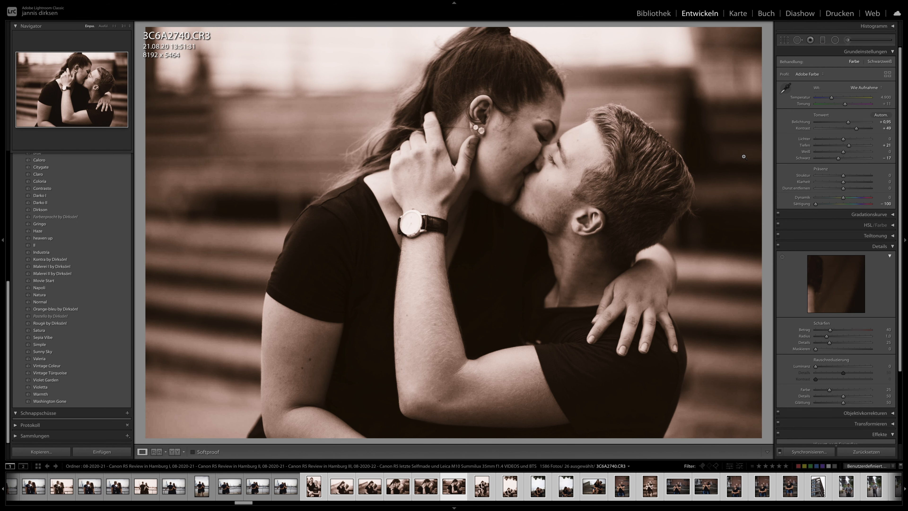
{"action": "key", "text": "Right"}
{"action": "key", "text": "Right"}
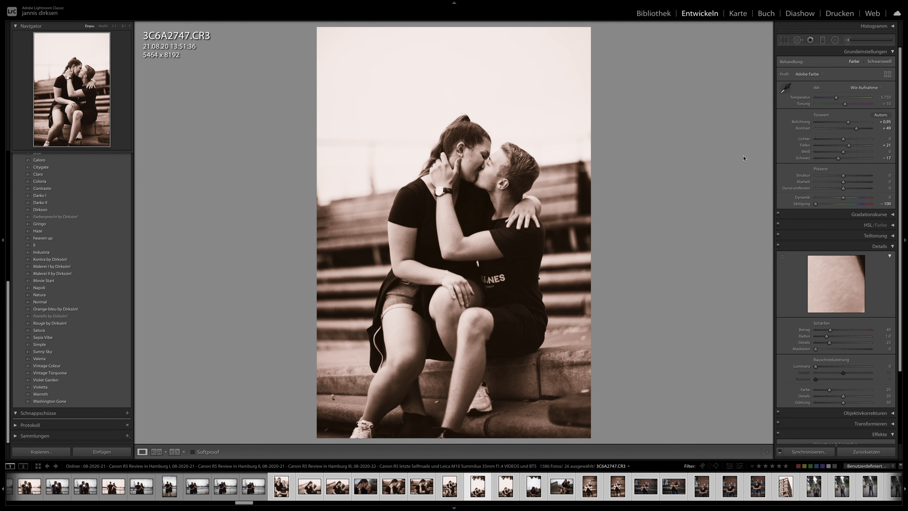
{"action": "key", "text": "Right"}
{"action": "key", "text": "Right"}
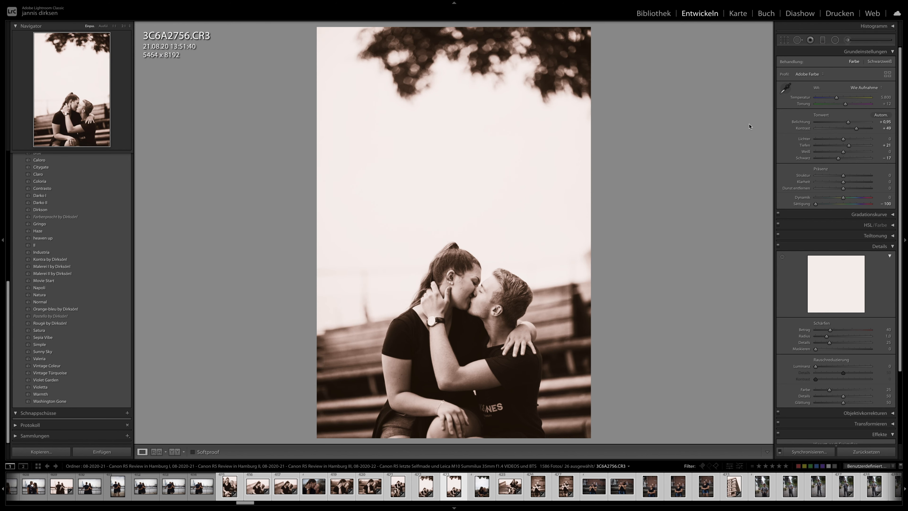
{"action": "key", "text": "Right"}
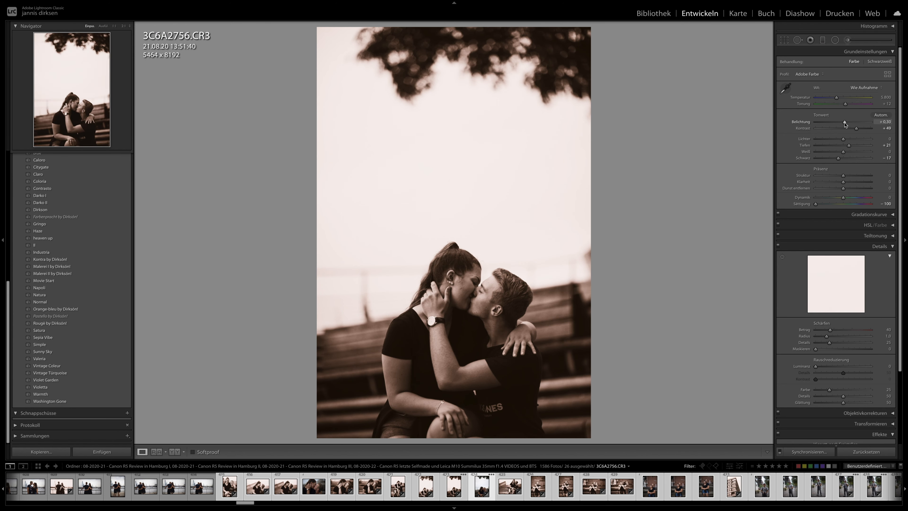
- Move on to the photos of the two women on the stone wall and open 3C6A2877
{"action": "scroll", "coordinate": [627, 489], "scroll_direction": "down", "scroll_amount": 10}
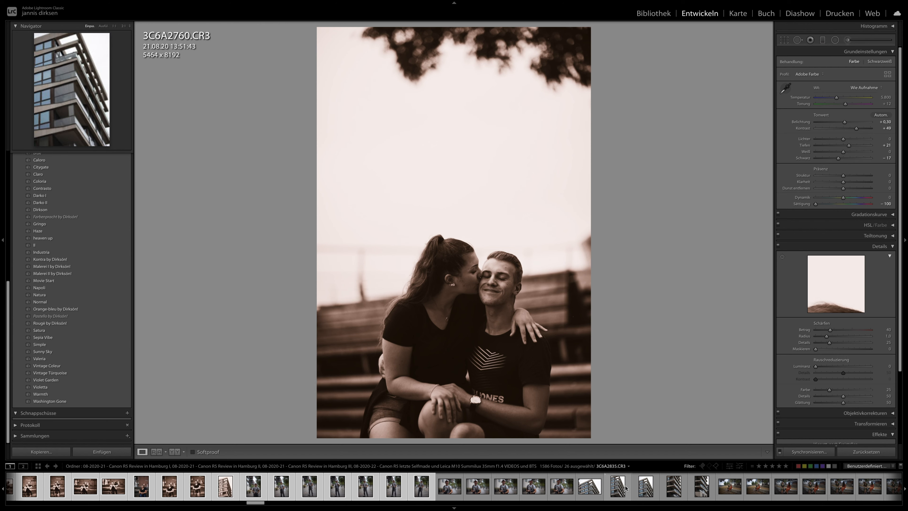
{"action": "left_click", "coordinate": [628, 489]}
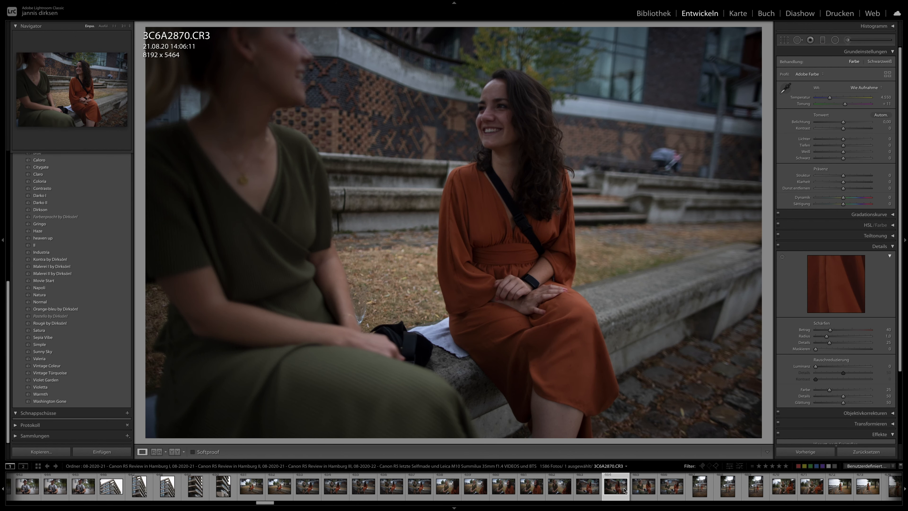
{"action": "left_click", "coordinate": [670, 490]}
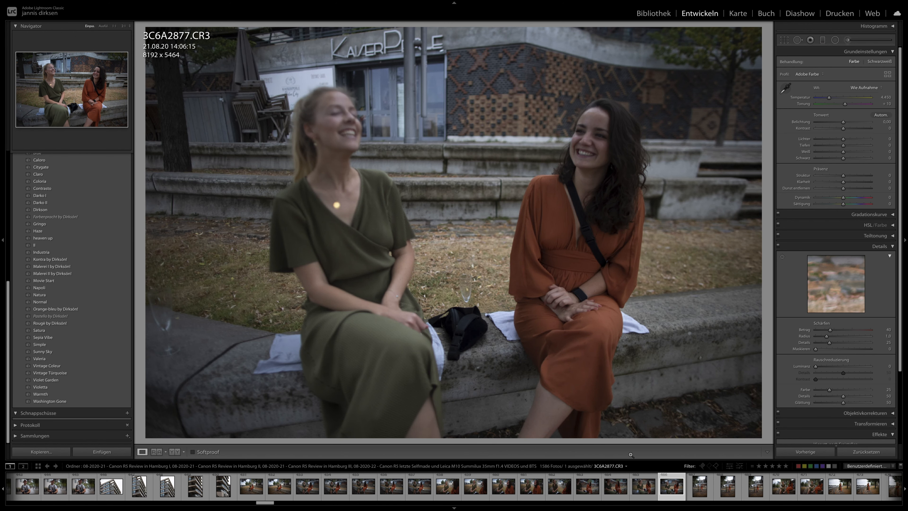
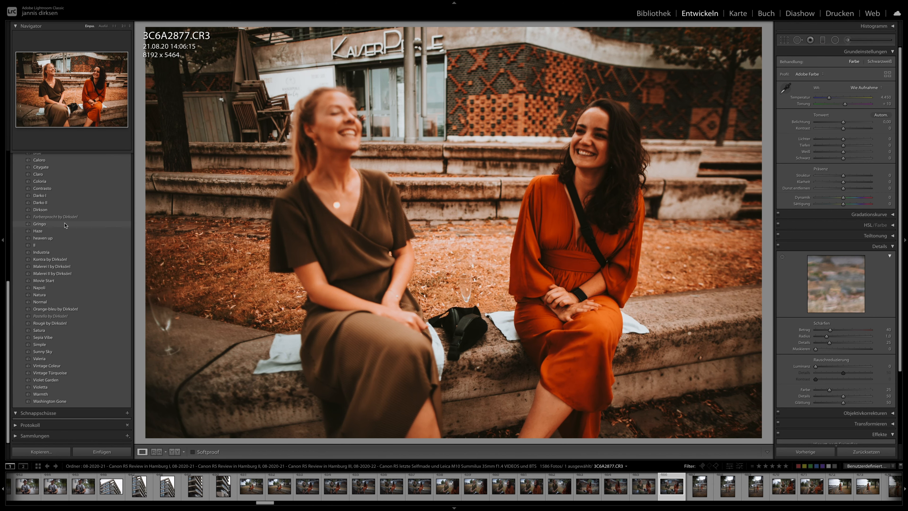
- Apply the Gringo preset to 3C6A2877 and set its exposure to +0.10, contrast to −54 and temperature to 5,175
{"action": "left_click", "coordinate": [65, 224]}
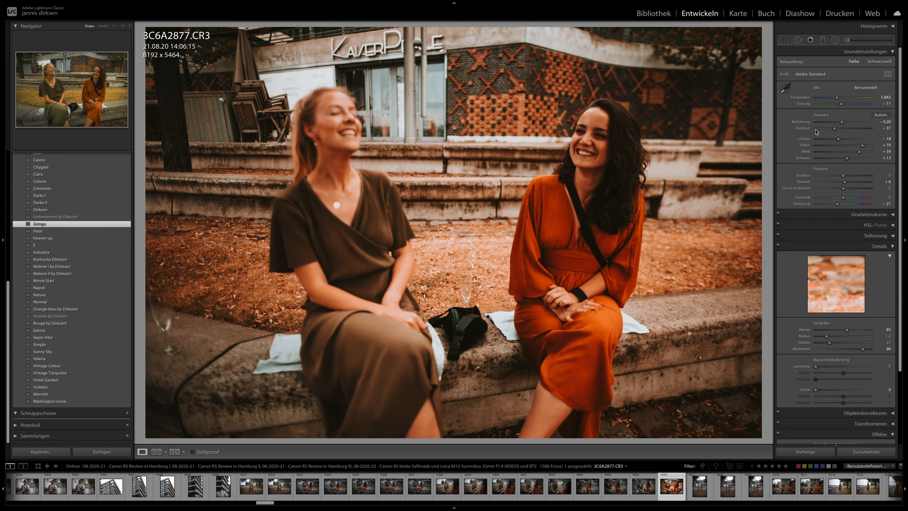
{"action": "left_click_drag", "start_coordinate": [834, 129], "coordinate": [846, 123]}
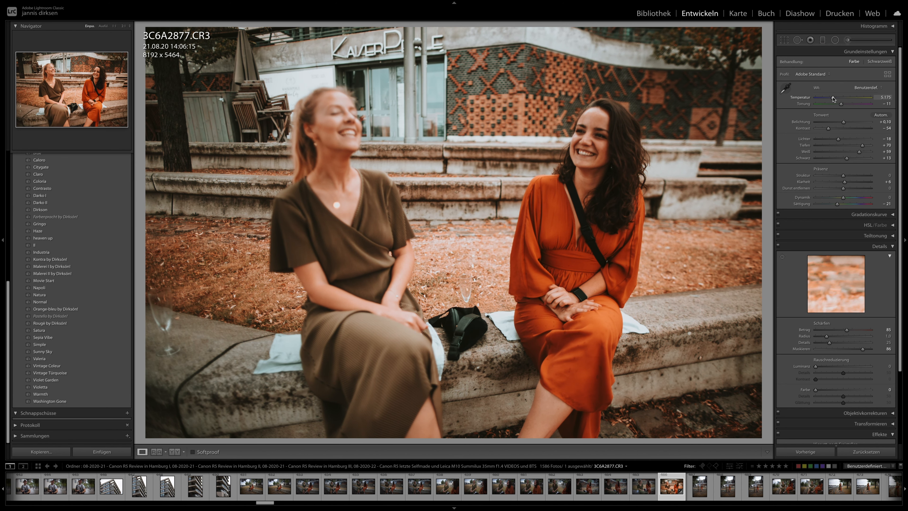
- Select the run of stone-wall photos from 3C6A2877 back to 3C6A2845 and synchronise the develop settings across them
{"action": "left_click", "coordinate": [316, 493], "text": "shift"}
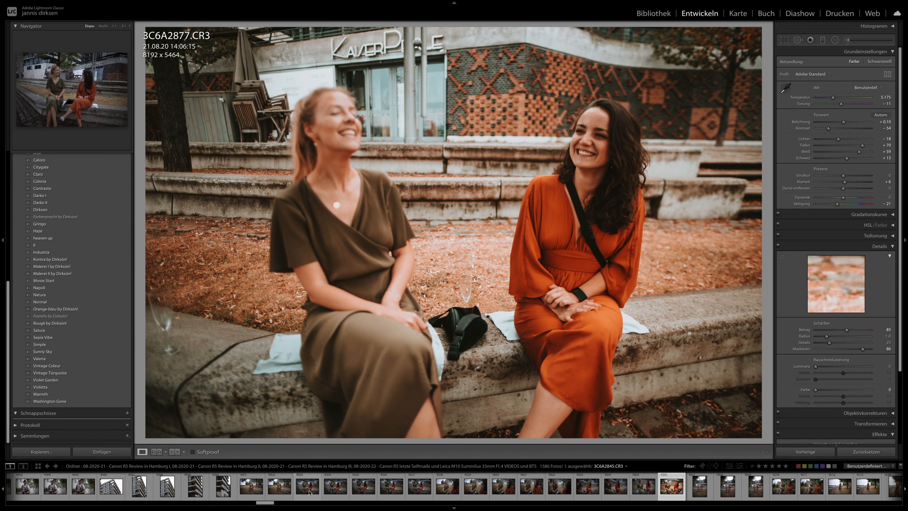
{"action": "left_click", "coordinate": [809, 451]}
{"action": "key", "text": "Return"}
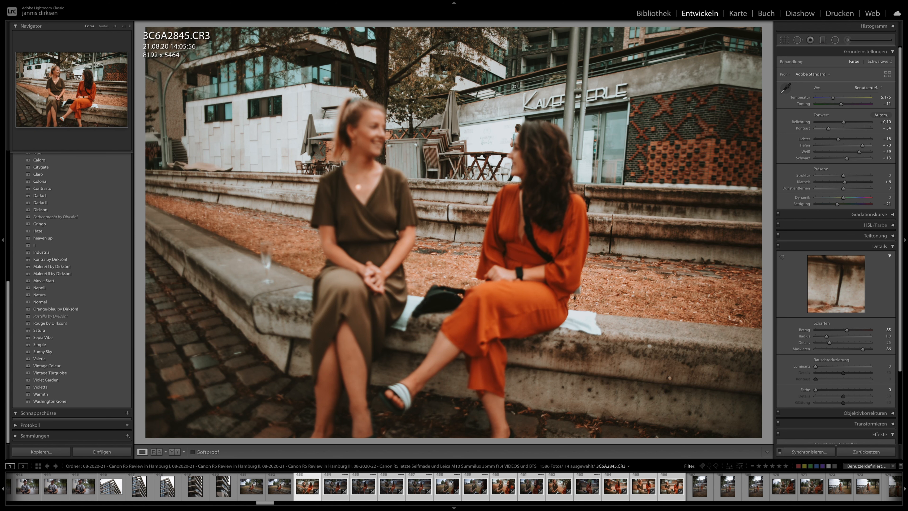
- Review the synchronised stone-wall photos one by one up to 3C6A2866, comparing 3C6A2858 with 3C6A2854
{"action": "key", "text": "Right"}
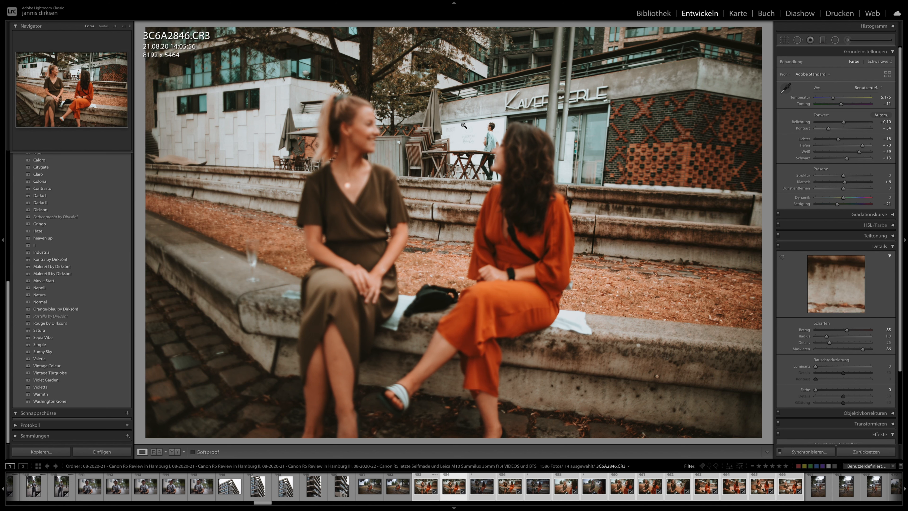
{"action": "key", "text": "Right"}
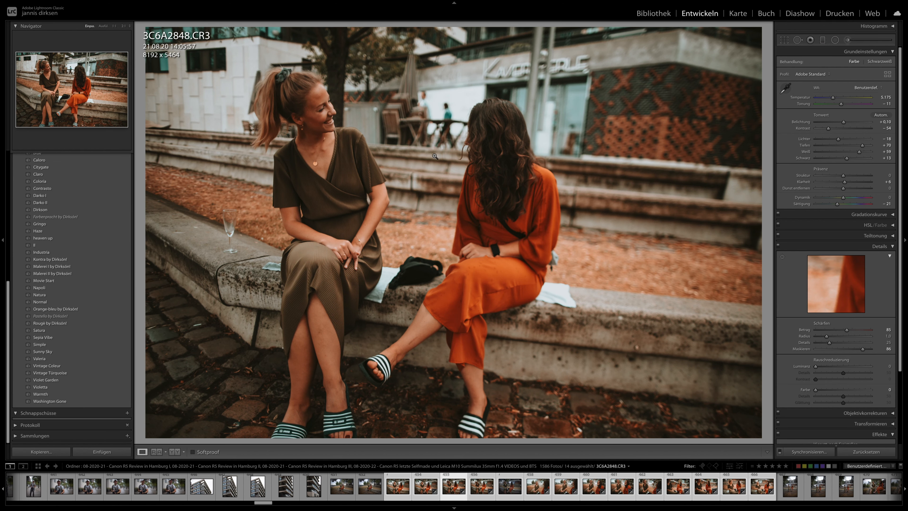
{"action": "key", "text": "Right"}
{"action": "key", "text": "Right"}
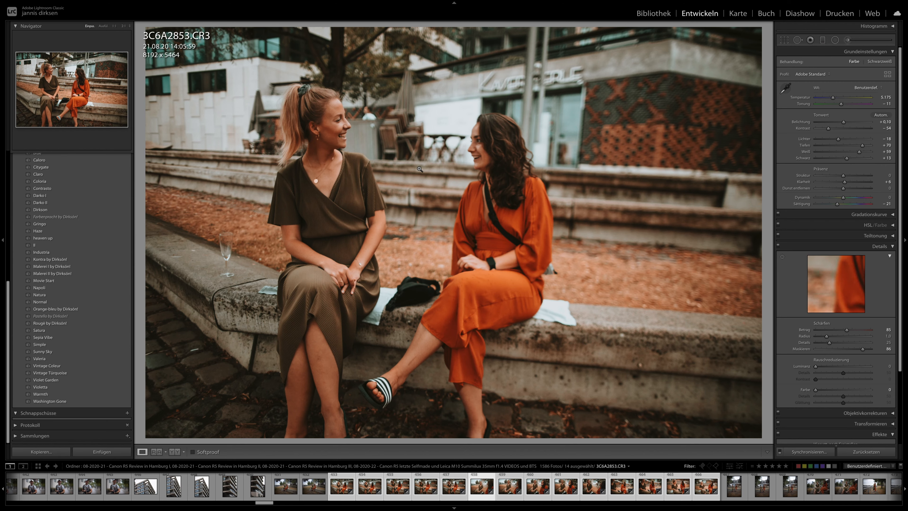
{"action": "key", "text": "Right"}
{"action": "key", "text": "Right"}
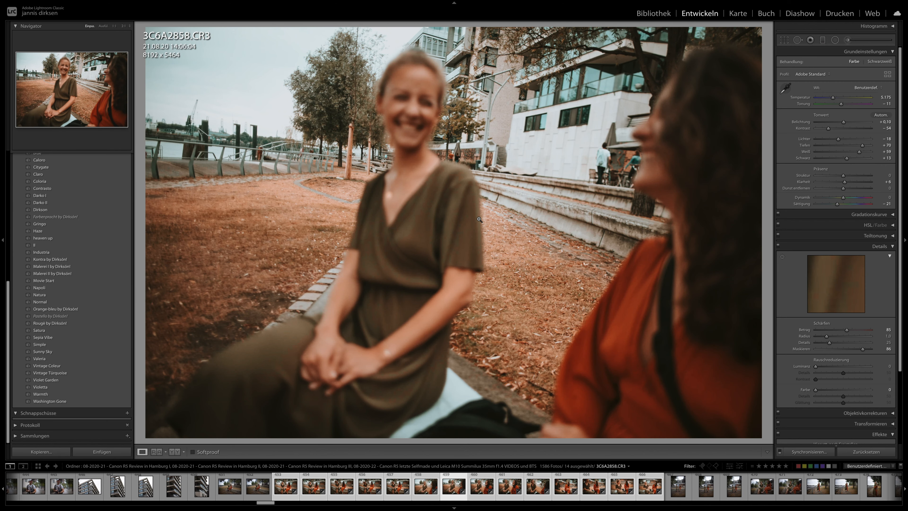
{"action": "key", "text": "Right"}
{"action": "key", "text": "Left"}
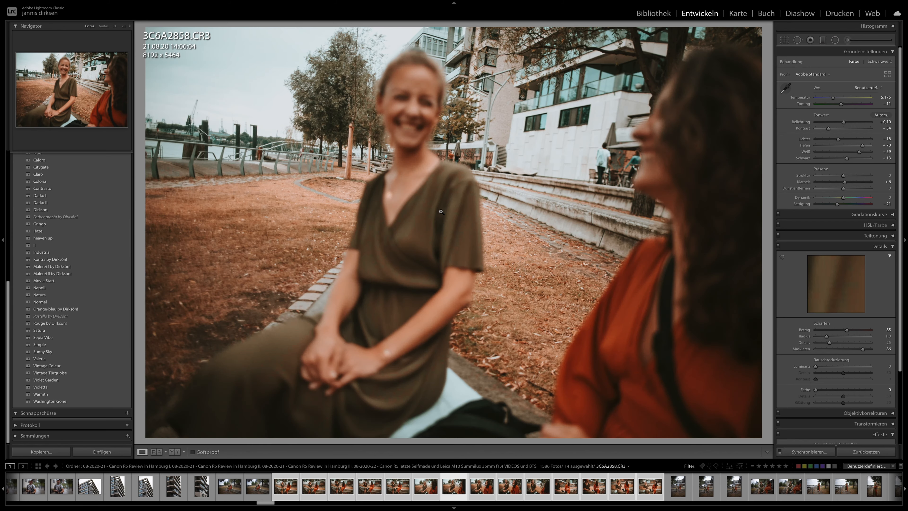
{"action": "key", "text": "Left"}
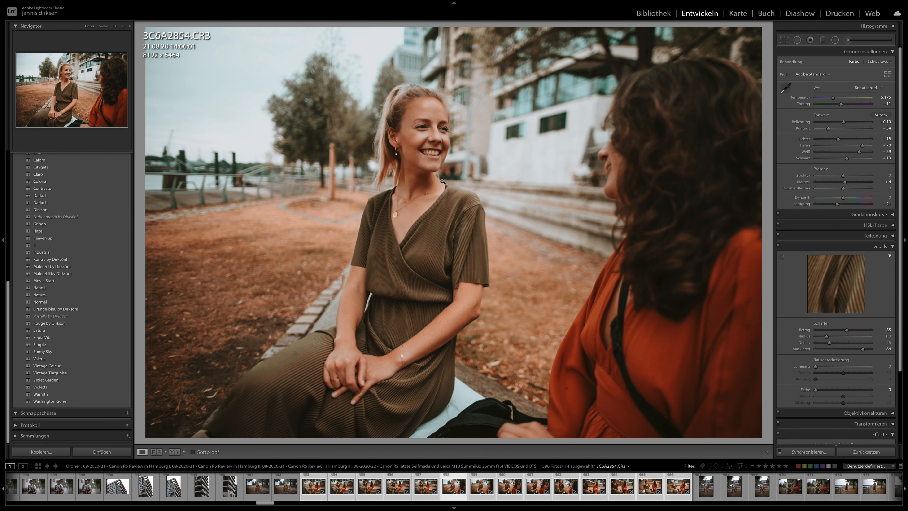
{"action": "key", "text": "Right"}
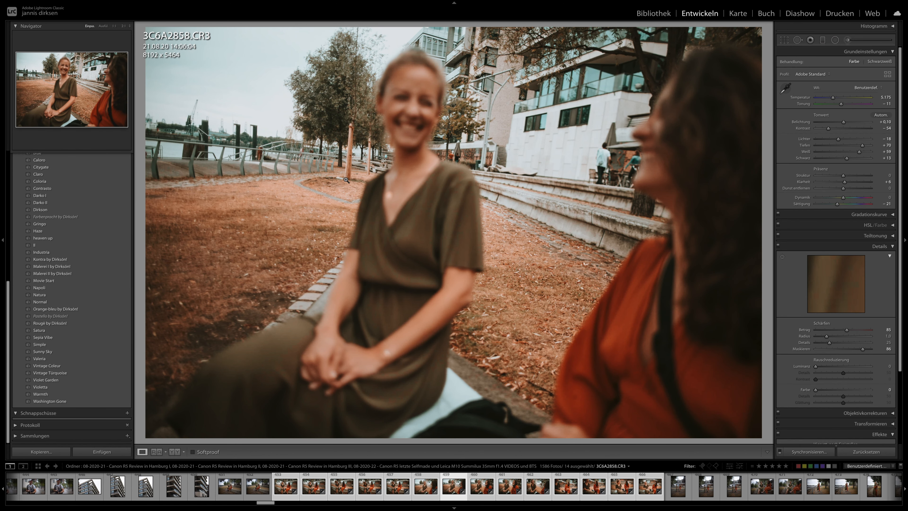
{"action": "key", "text": "Right"}
{"action": "key", "text": "Right"}
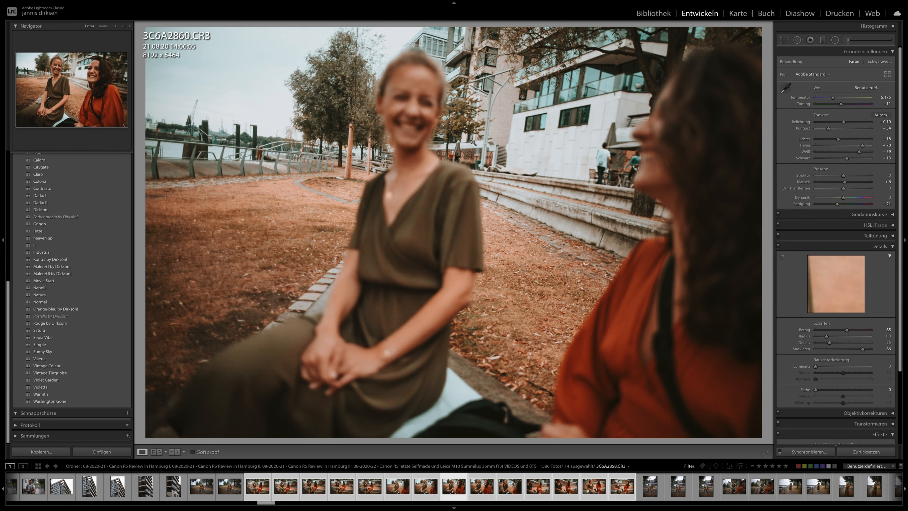
{"action": "key", "text": "Right"}
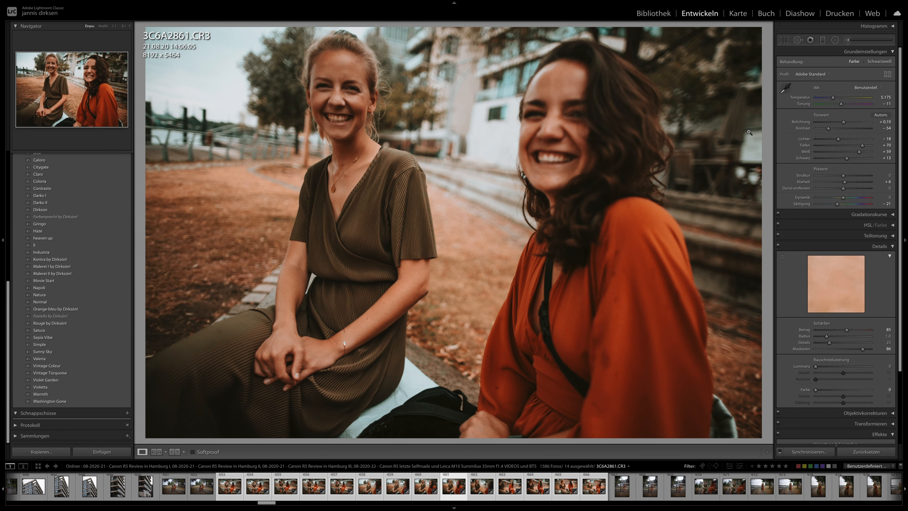
{"action": "key", "text": "Right"}
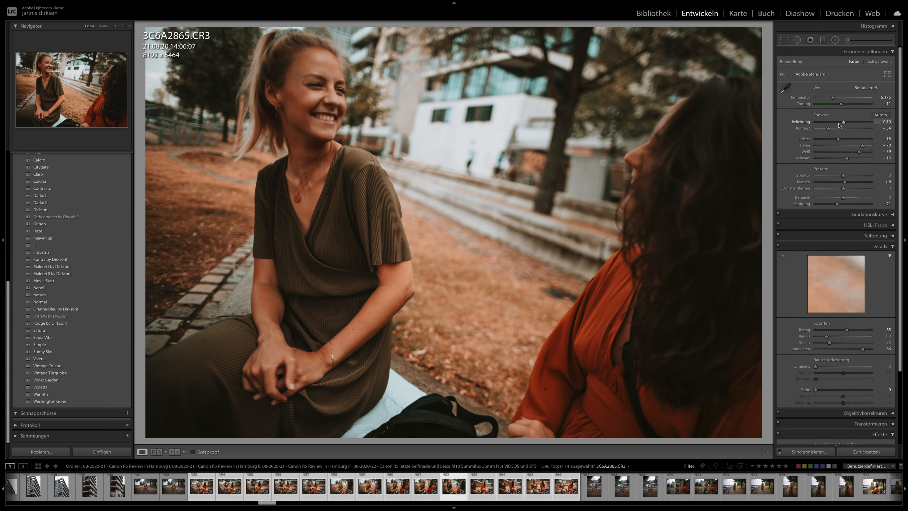
{"action": "key", "text": "Right"}
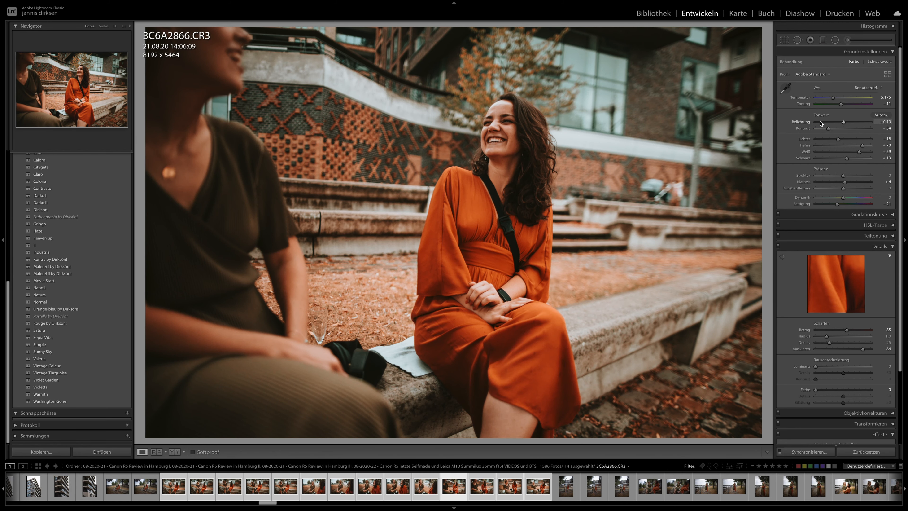
- Switch the photo info overlay to shutter speed, aperture, ISO and lens, and review the remaining wall photos, ending on 3C6A2877
{"action": "key", "text": "i"}
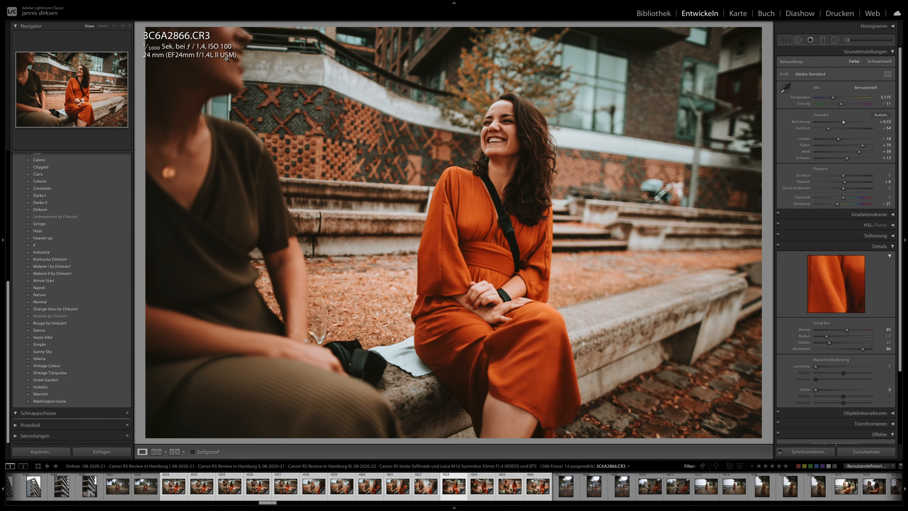
{"action": "key", "text": "Right"}
{"action": "key", "text": "Right"}
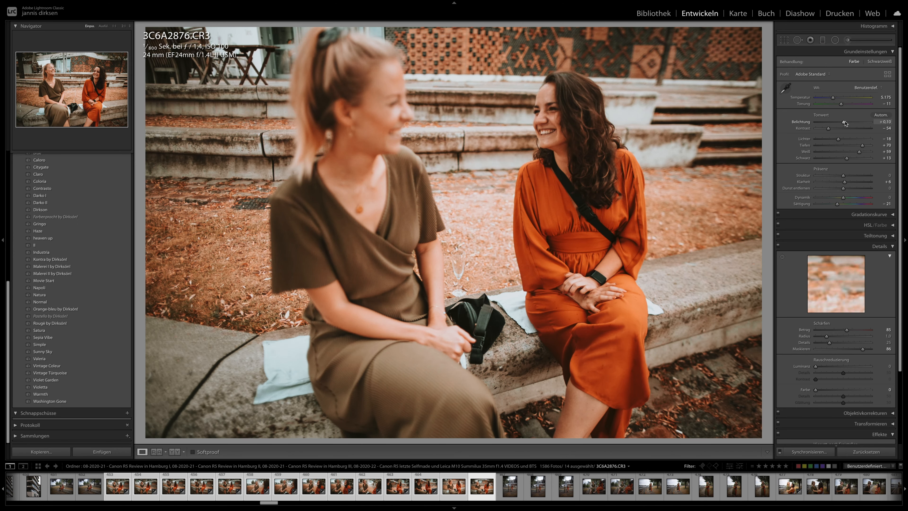
{"action": "key", "text": "Right"}
{"action": "key", "text": "Right"}
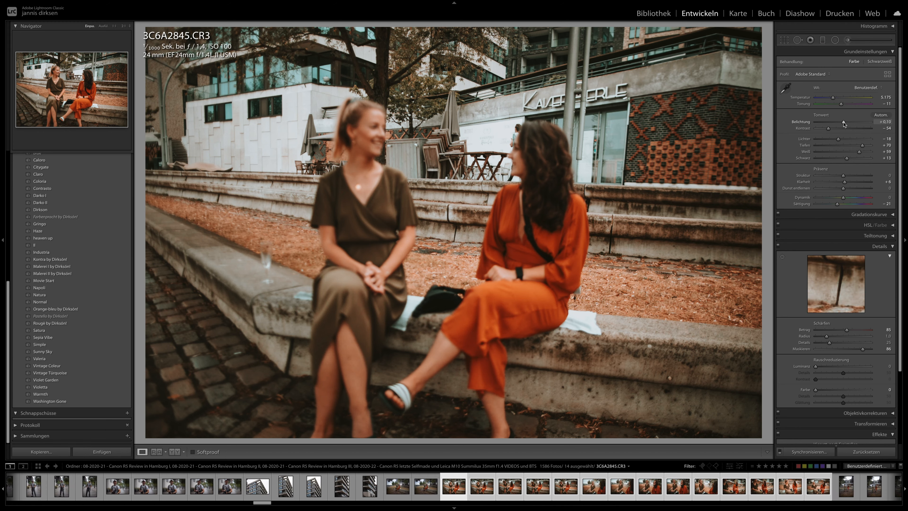
{"action": "key", "text": "Left"}
{"action": "key", "text": "Left"}
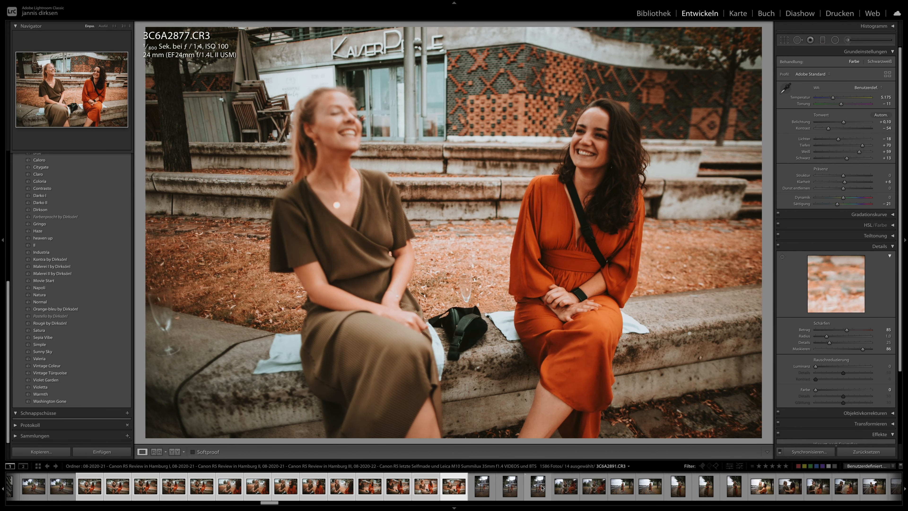
- Select the photos from 3C6A2877 through 3C6A2934 and synchronise the develop settings across them
{"action": "scroll", "coordinate": [454, 490], "scroll_direction": "down", "scroll_amount": 8}
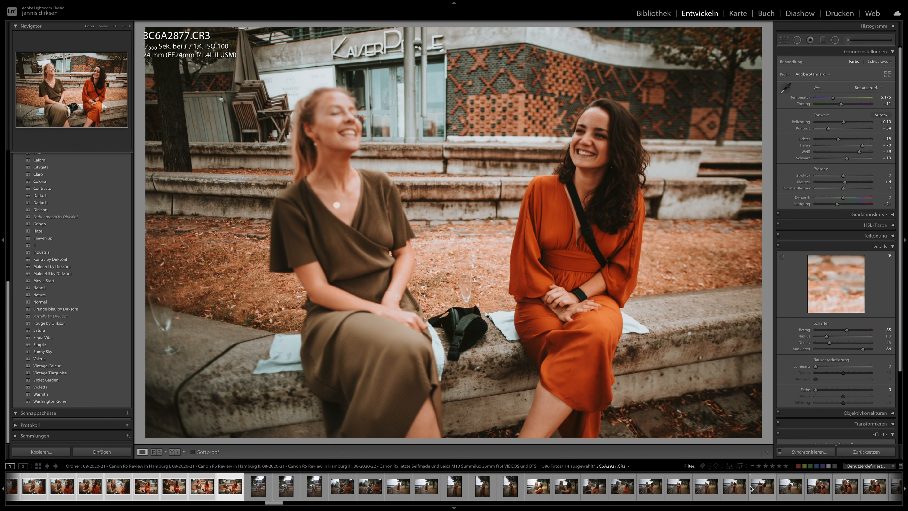
{"action": "left_click", "coordinate": [790, 486], "text": "shift"}
{"action": "left_click", "coordinate": [796, 451], "text": "shift"}
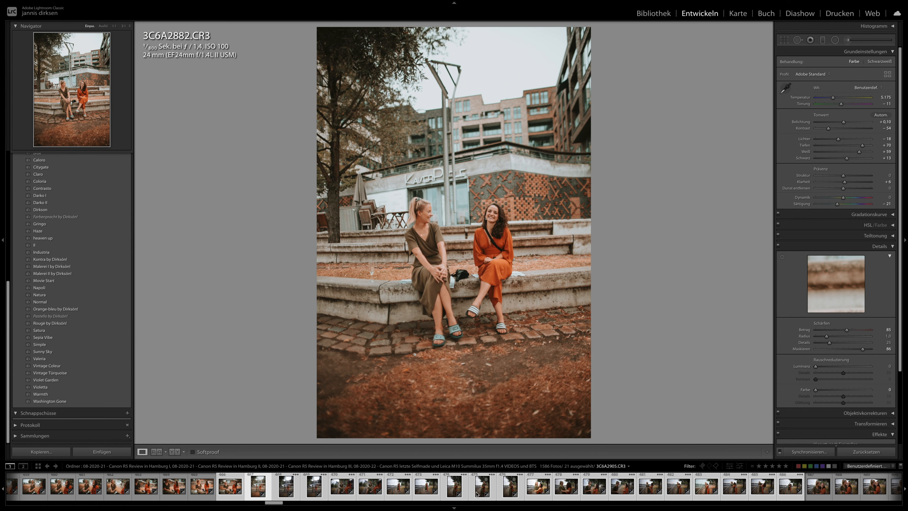
- Review the newly synchronised wall and riverside photos of the two women from 3C6A2897 up to 3C6A2926
{"action": "left_click", "coordinate": [370, 490]}
{"action": "left_click", "coordinate": [390, 493]}
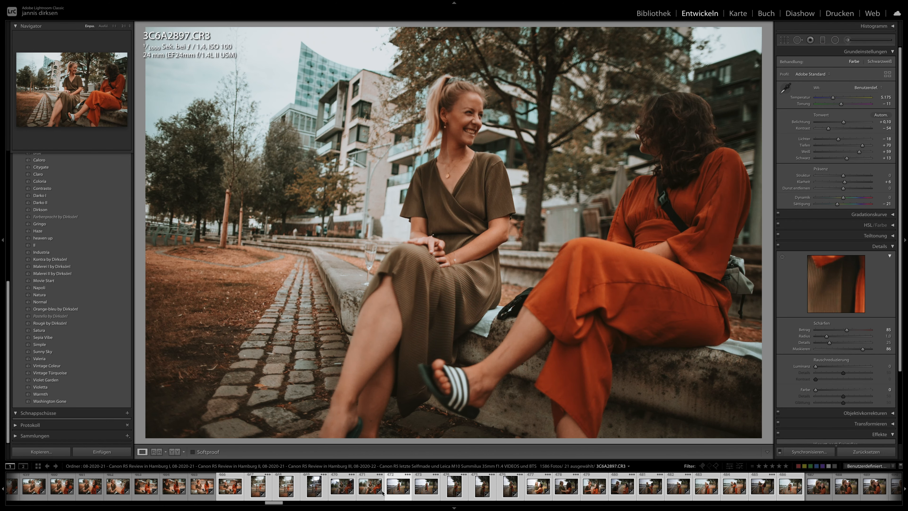
{"action": "key", "text": "Right"}
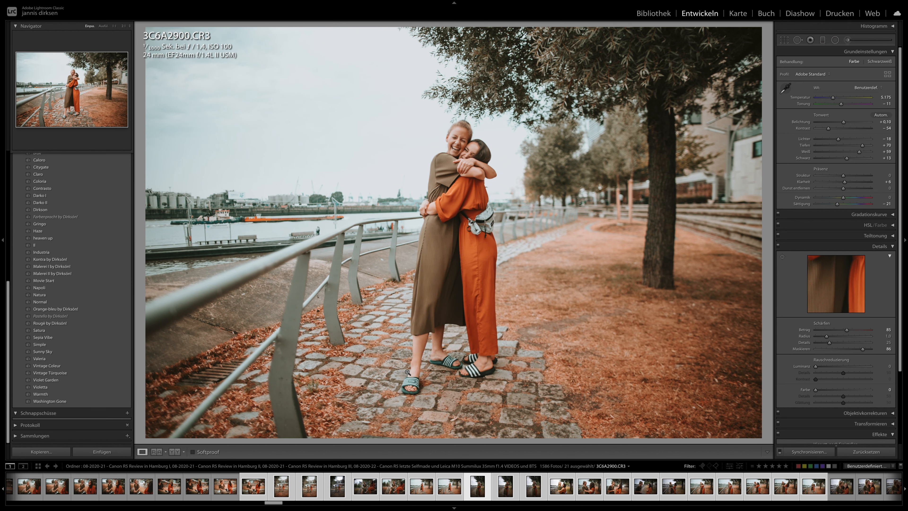
{"action": "key", "text": "Right"}
{"action": "key", "text": "Right"}
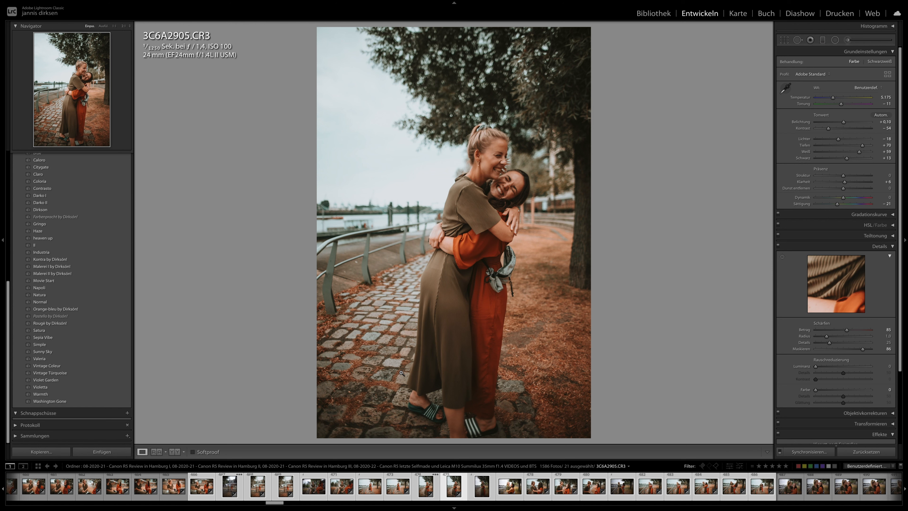
{"action": "key", "text": "Right"}
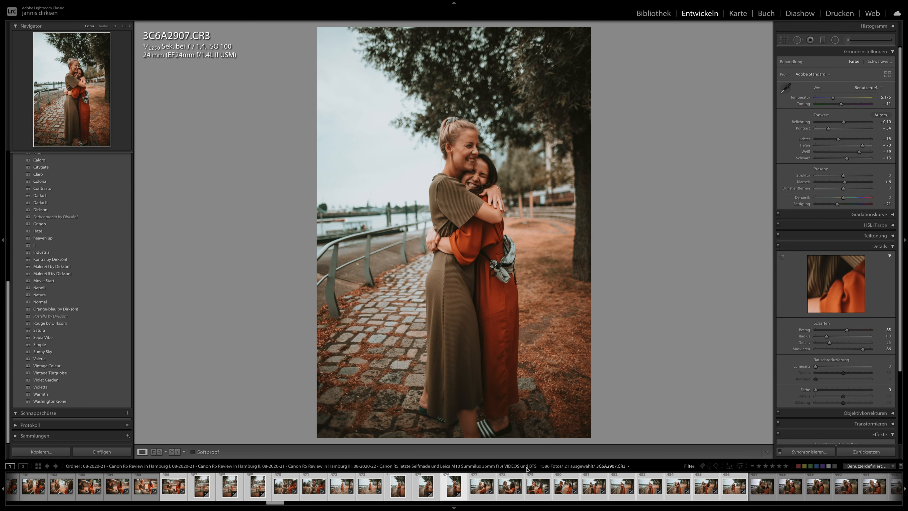
{"action": "key", "text": "Right"}
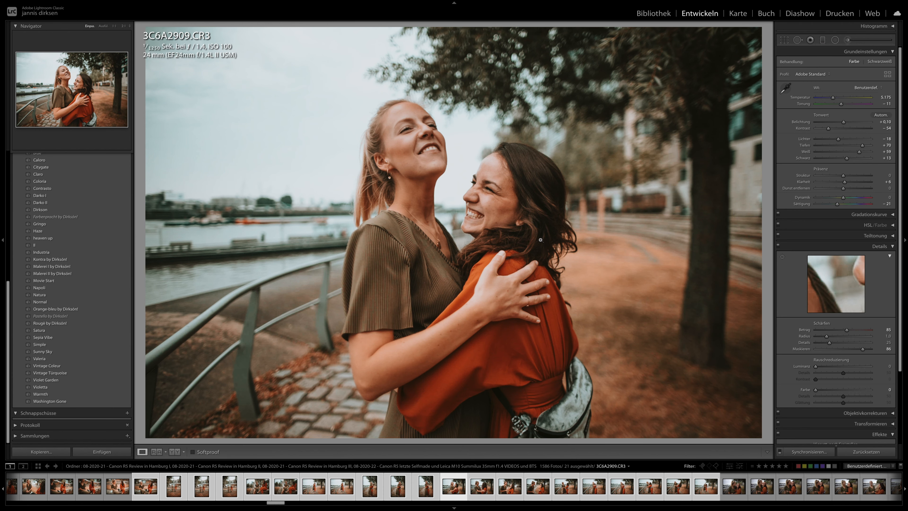
{"action": "left_click", "coordinate": [482, 473]}
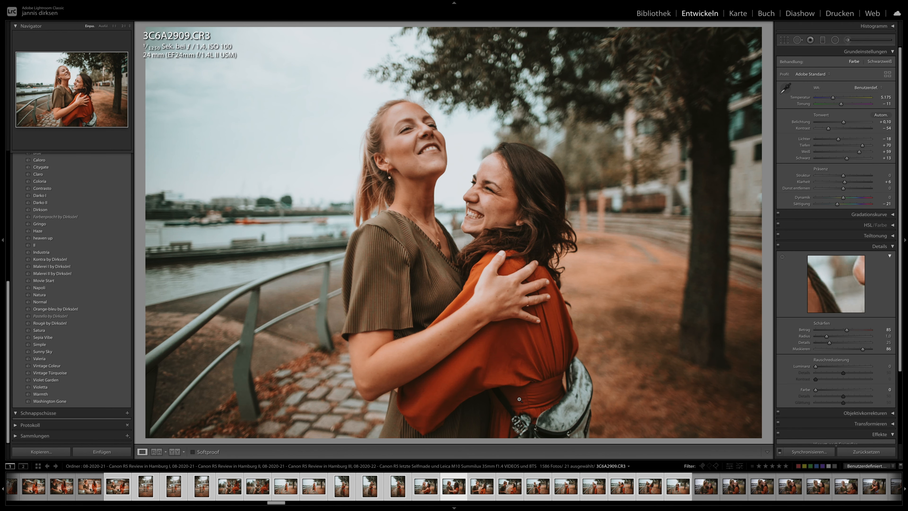
{"action": "key", "text": "Right"}
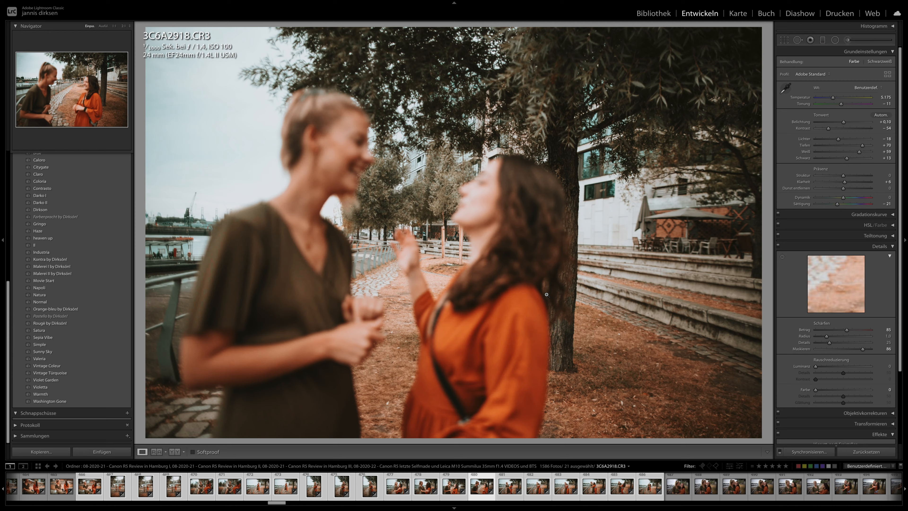
{"action": "key", "text": "Right"}
{"action": "key", "text": "Right"}
{"action": "key", "text": "Right"}
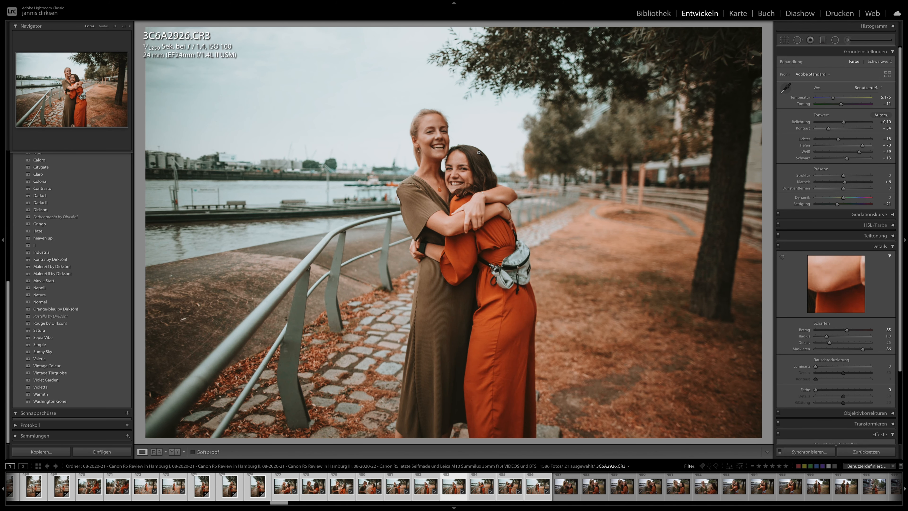
- Check the women's faces in 3C6A2926 at close range and review the remaining synchronised photos through 3C6A2934
{"action": "left_click", "coordinate": [435, 161]}
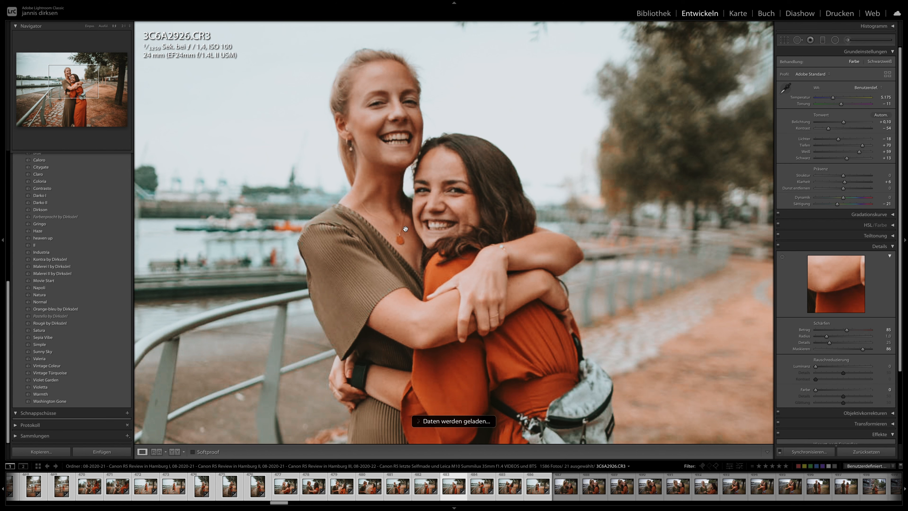
{"action": "left_click", "coordinate": [433, 218]}
{"action": "key", "text": "Right"}
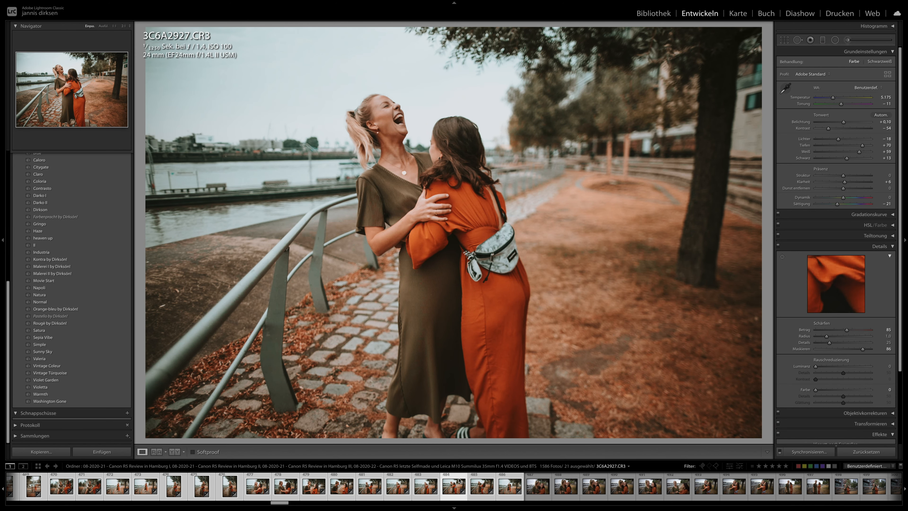
{"action": "key", "text": "Right"}
{"action": "key", "text": "Right"}
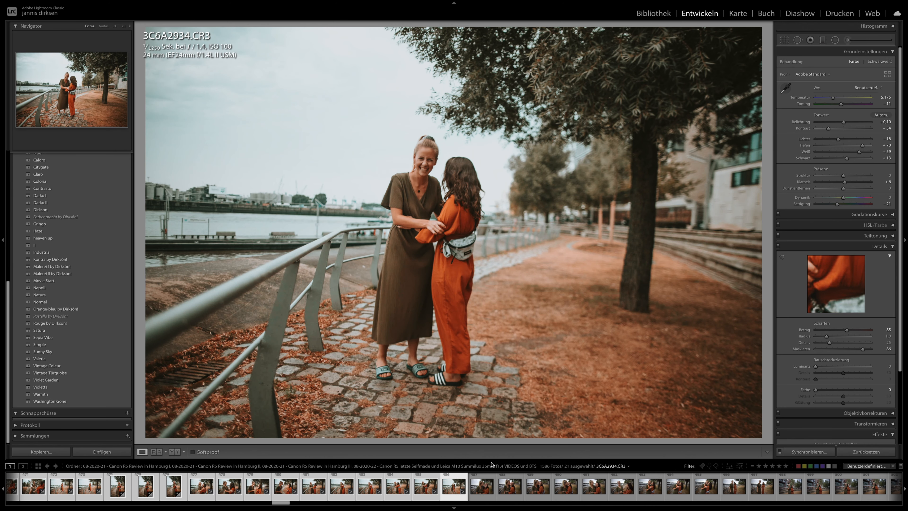
{"action": "key", "text": "Right"}
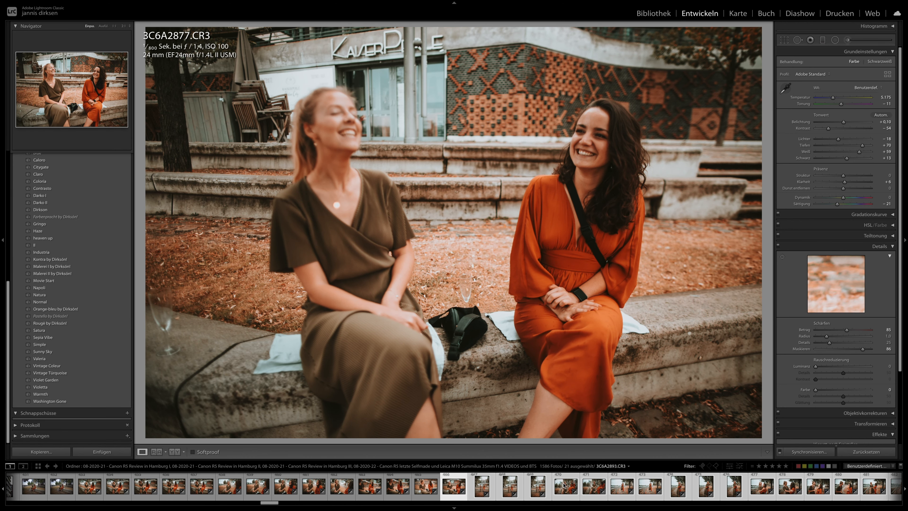
- Select the 20 riverside and wall photos starting at 3C6A2934 and synchronise the develop settings across them
{"action": "scroll", "coordinate": [565, 486], "scroll_direction": "down", "scroll_amount": 5}
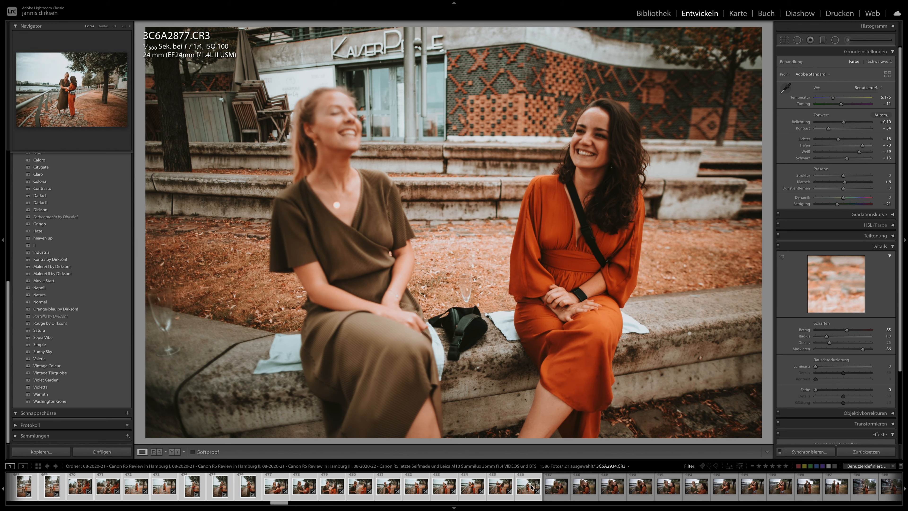
{"action": "left_click", "coordinate": [531, 487]}
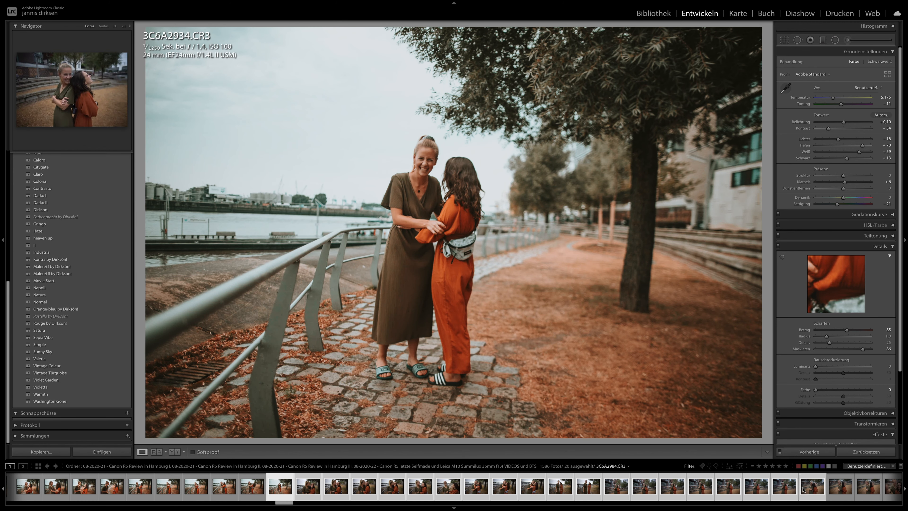
{"action": "left_click", "coordinate": [803, 490], "text": "shift"}
{"action": "left_click", "coordinate": [809, 452]}
{"action": "left_click", "coordinate": [789, 308]}
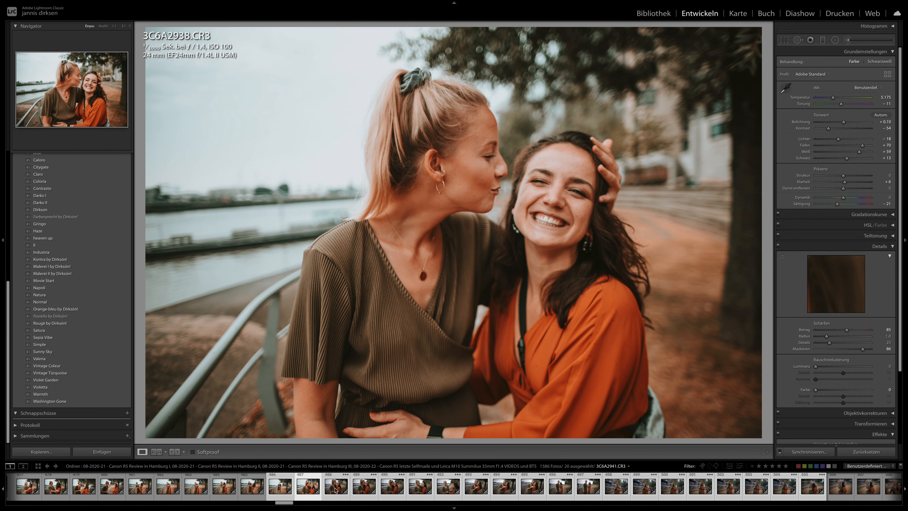
- Check the faces of the two kissing women in 3C6A2943 at close range and return to the full view on 3C6A2944
{"action": "left_click", "coordinate": [364, 490]}
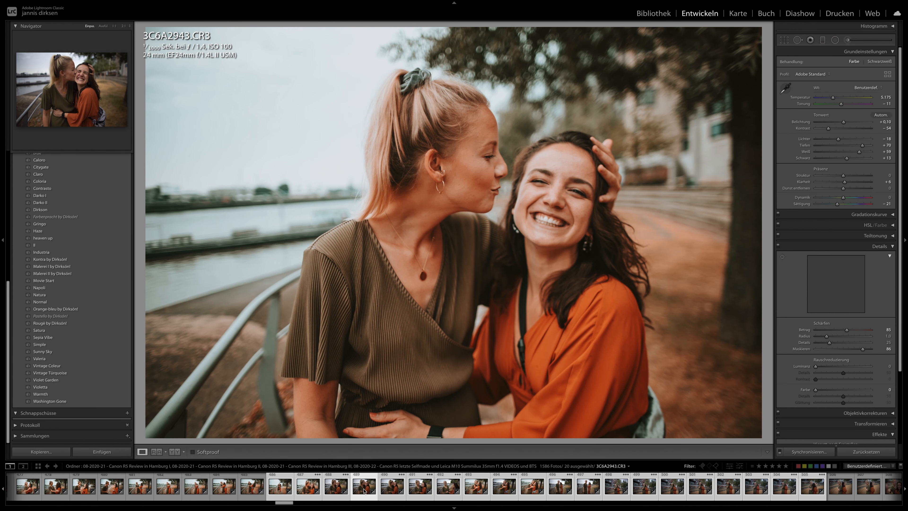
{"action": "left_click", "coordinate": [457, 146]}
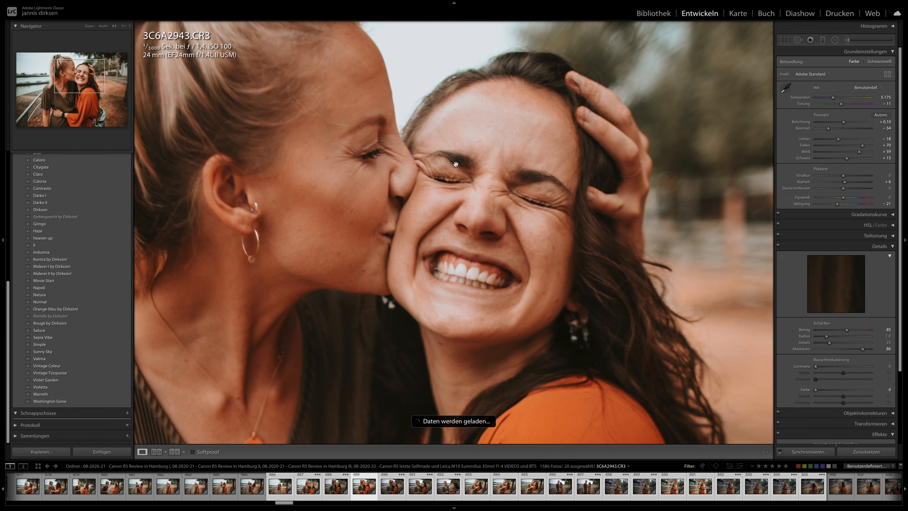
{"action": "key", "text": "Right"}
{"action": "left_click", "coordinate": [406, 239]}
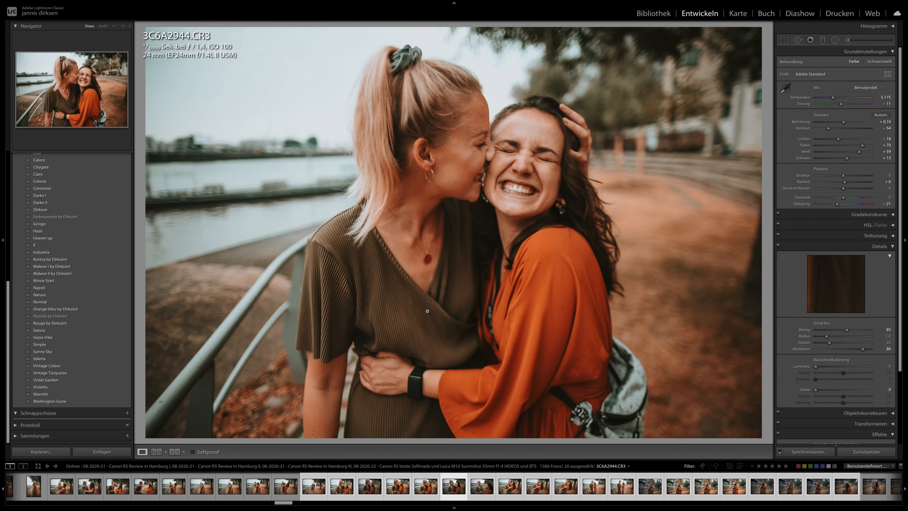
- Review the synchronised riverside photos of the two women from 3C6A2944 up to 3C6A2960
{"action": "key", "text": "Right"}
{"action": "key", "text": "Right"}
{"action": "key", "text": "Right"}
{"action": "key", "text": "Right"}
{"action": "key", "text": "Right"}
{"action": "key", "text": "Right"}
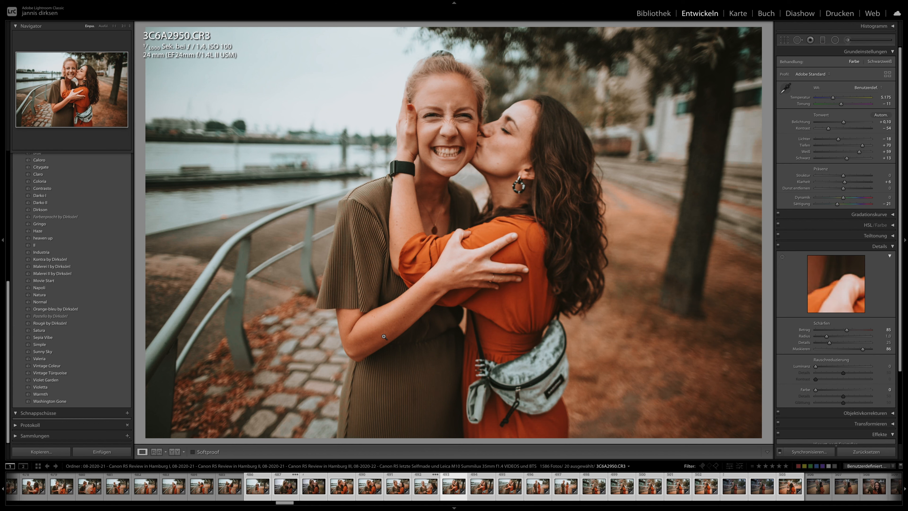
{"action": "key", "text": "Right"}
{"action": "key", "text": "Right"}
{"action": "key", "text": "Right"}
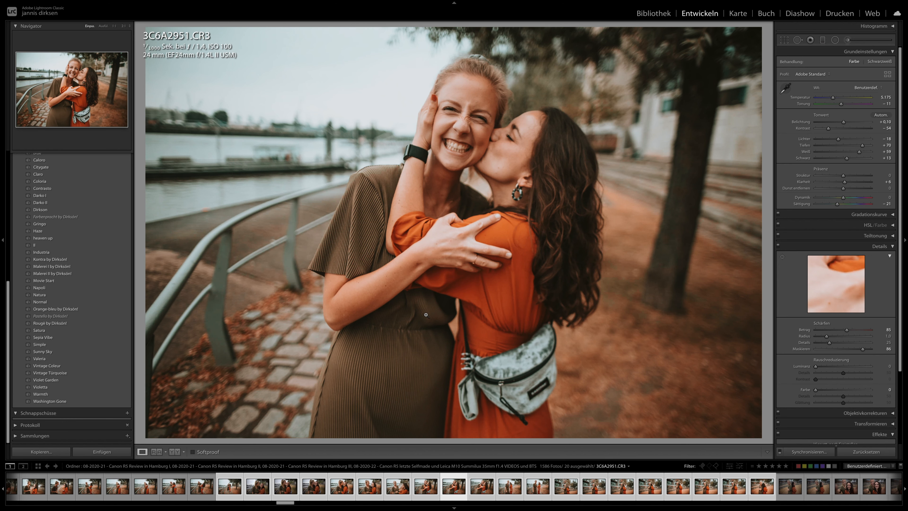
{"action": "key", "text": "Right"}
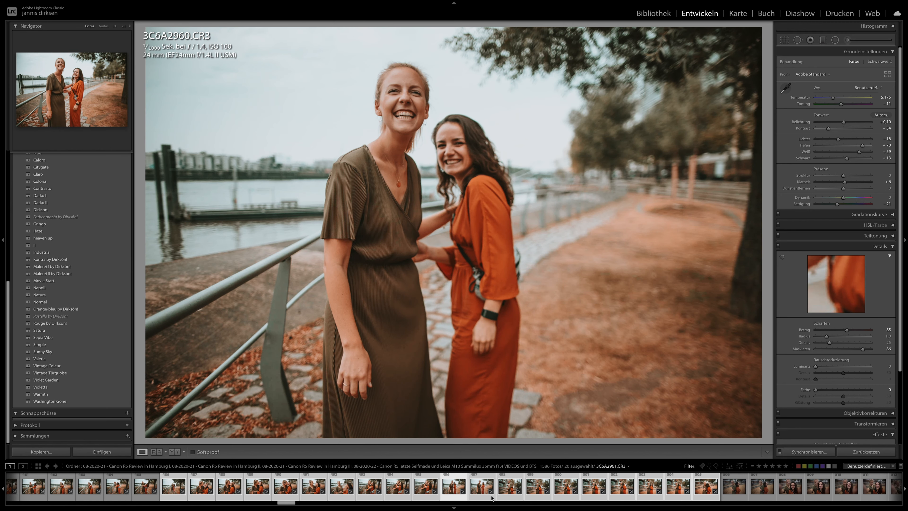
- Review 3C6A2961 and the back-to-back photos of the women from 3C6A2973 through 3C6A2978
{"action": "left_click", "coordinate": [492, 497]}
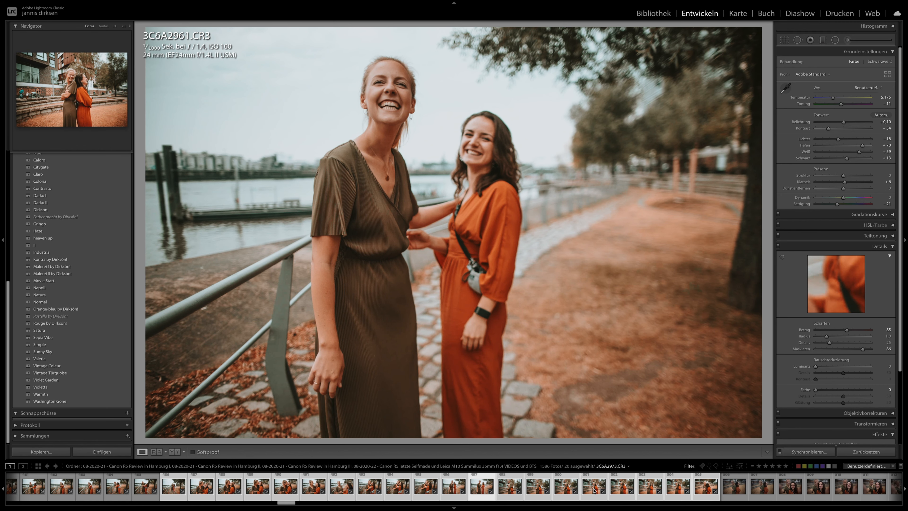
{"action": "left_click", "coordinate": [595, 490]}
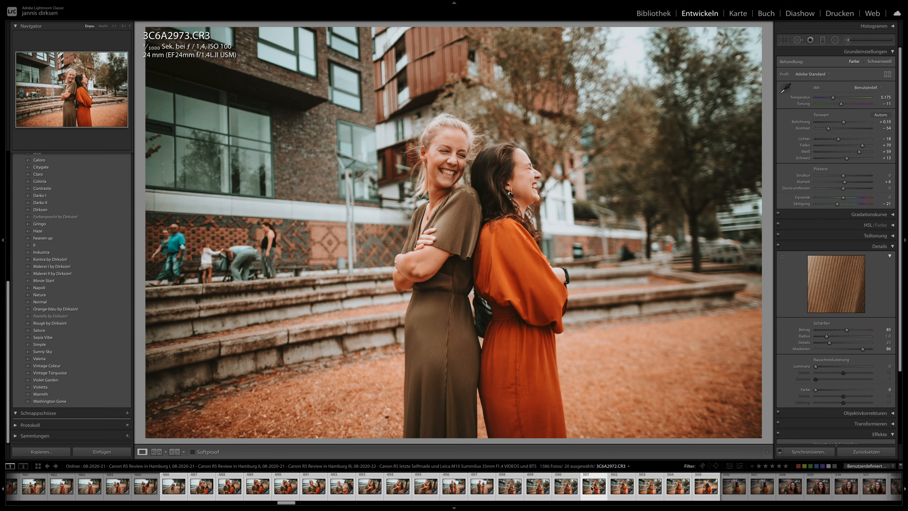
{"action": "key", "text": "Right"}
{"action": "key", "text": "Right"}
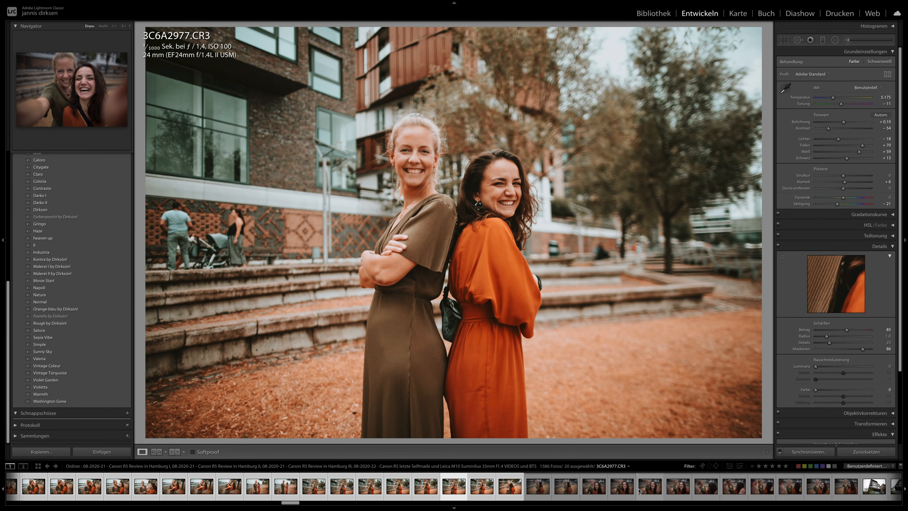
{"action": "key", "text": "Right"}
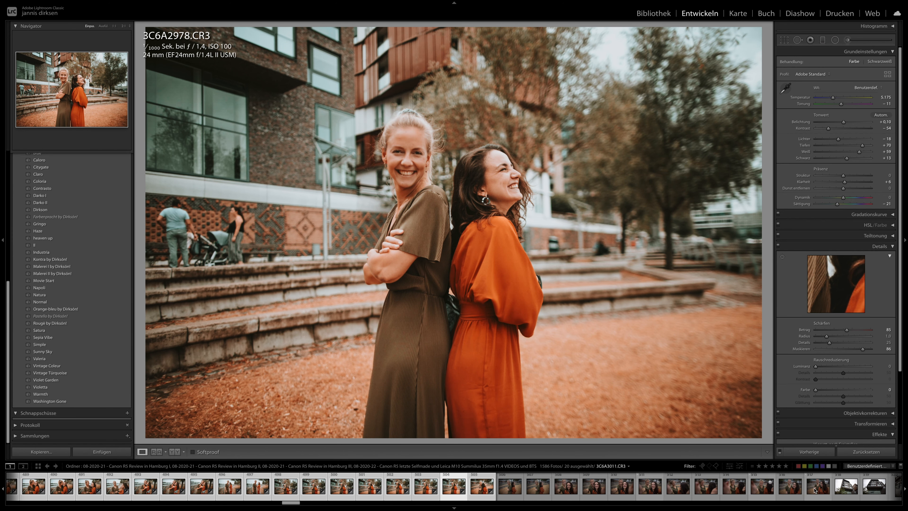
- Extend the selection from 3C6A2978 through 3C6A3011 and synchronise the develop settings across these photos
{"action": "left_click", "coordinate": [813, 489], "text": "shift"}
{"action": "left_click", "coordinate": [809, 451]}
{"action": "key", "text": "Return"}
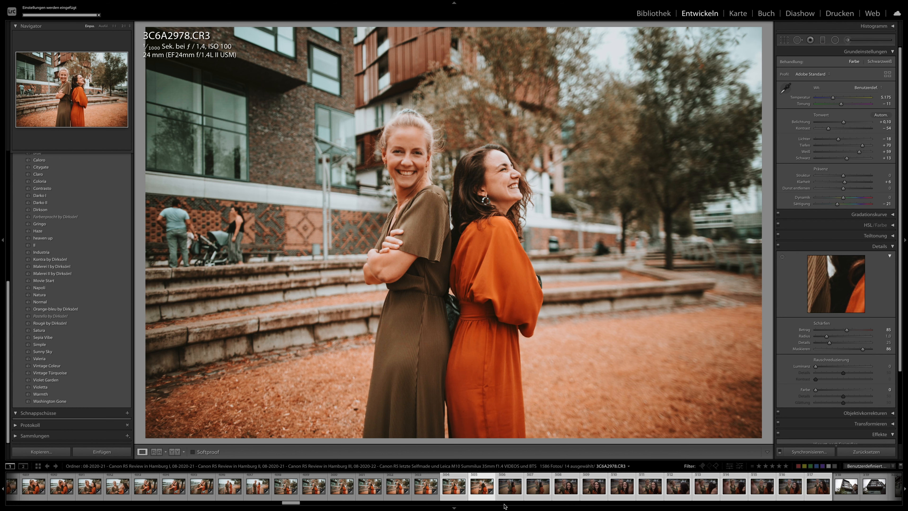
- Review the newly synchronised back-to-back and selfie photos of the women, including 3C6A2992, 3C6A2997, 3C6A3000, 3C6A3003 and 3C6A3005, ending on 3C6A3011
{"action": "key", "text": "Right"}
{"action": "left_click", "coordinate": [534, 490]}
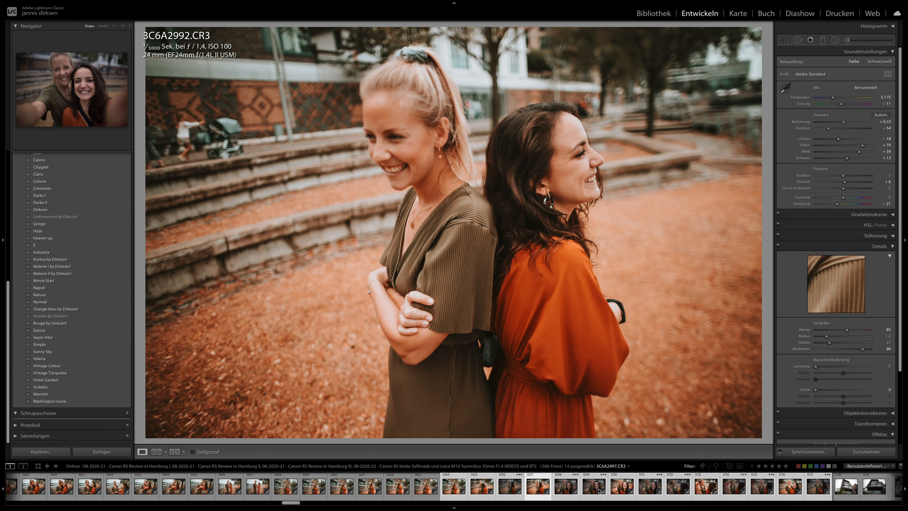
{"action": "left_click", "coordinate": [589, 491]}
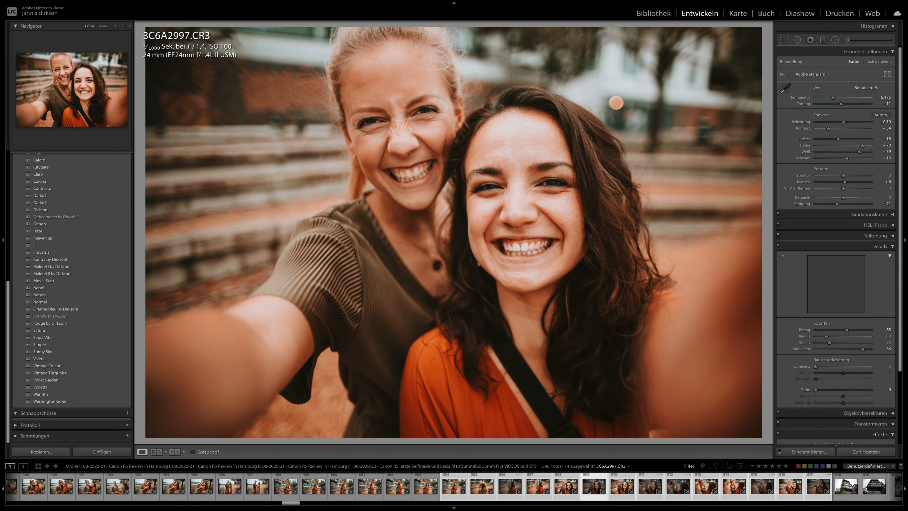
{"action": "left_click", "coordinate": [650, 490]}
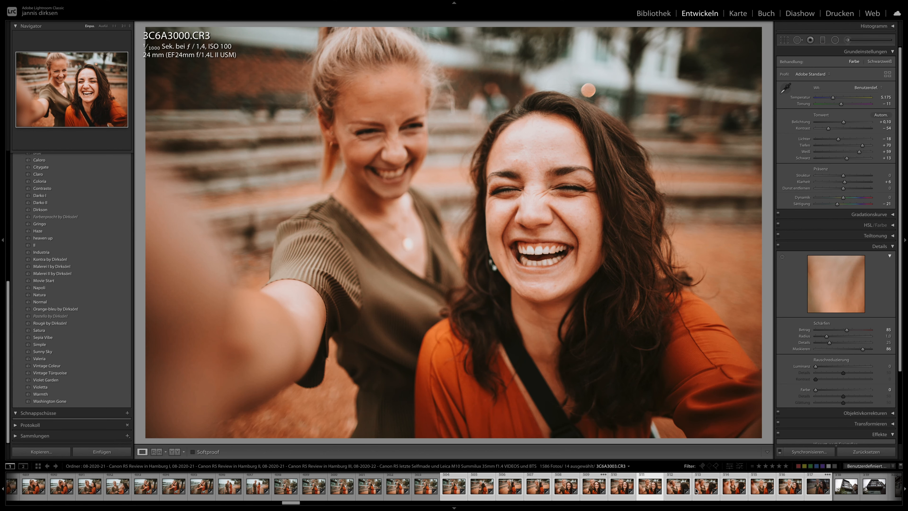
{"action": "left_click", "coordinate": [700, 489]}
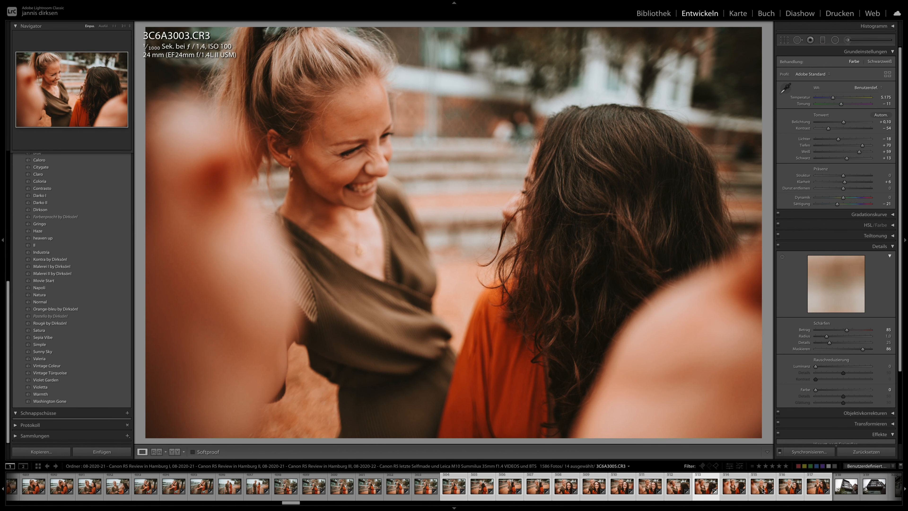
{"action": "left_click", "coordinate": [762, 490]}
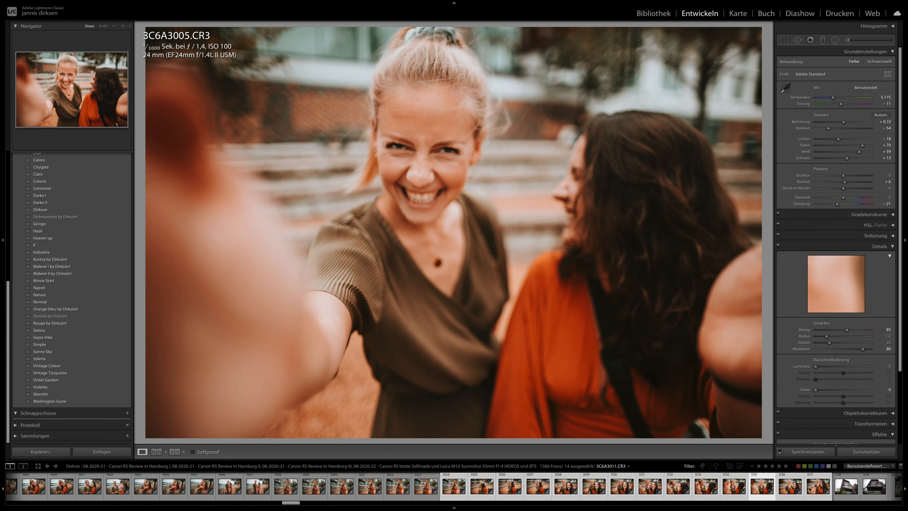
{"action": "left_click", "coordinate": [818, 487]}
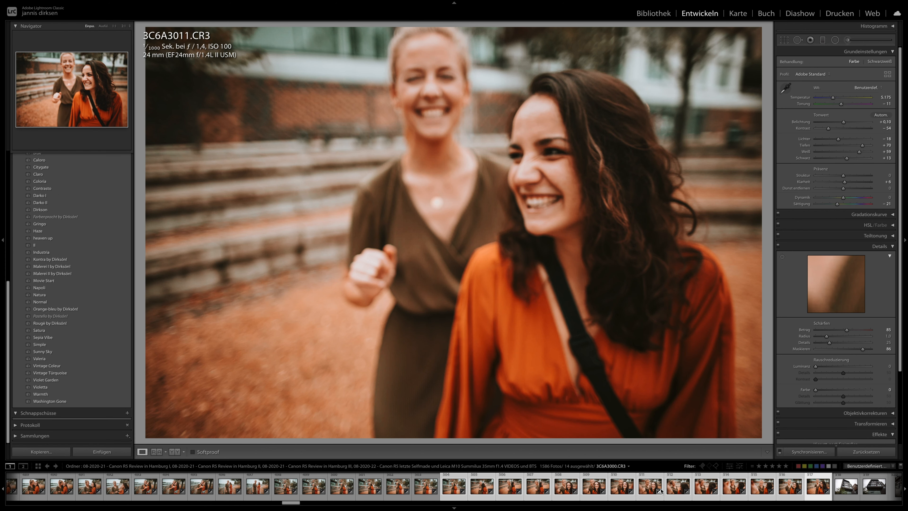
- Apply the previous photo's develop settings to the couple selfies 3C6A3113 and 3C6A3115
{"action": "scroll", "coordinate": [660, 491], "scroll_direction": "down", "scroll_amount": 10}
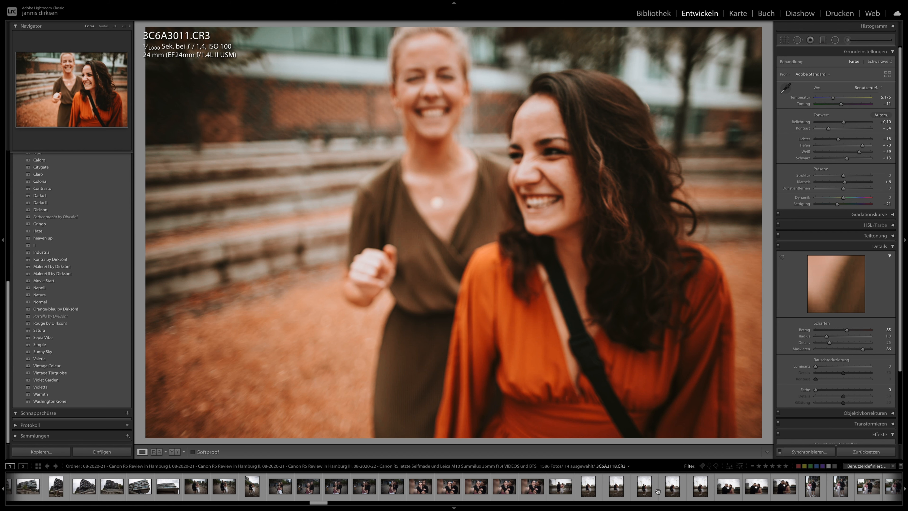
{"action": "left_click", "coordinate": [504, 487]}
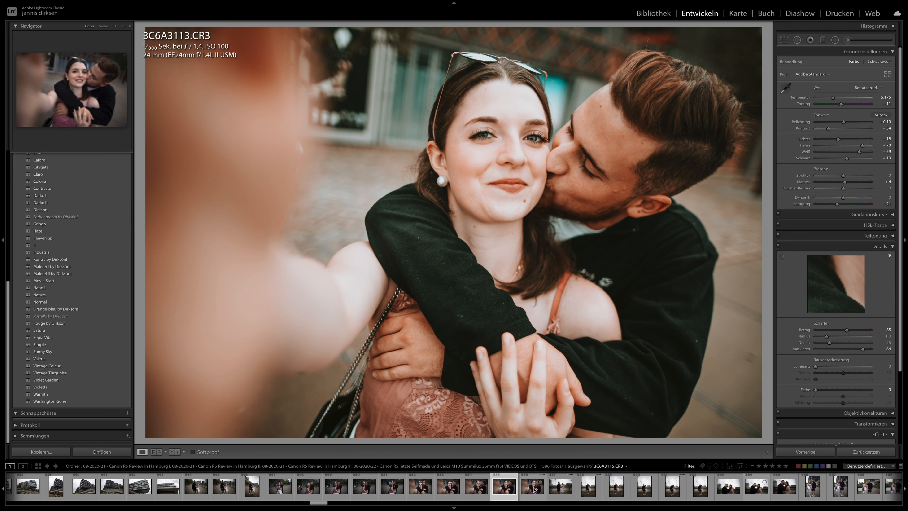
{"action": "left_click", "coordinate": [535, 490]}
{"action": "left_click", "coordinate": [800, 453]}
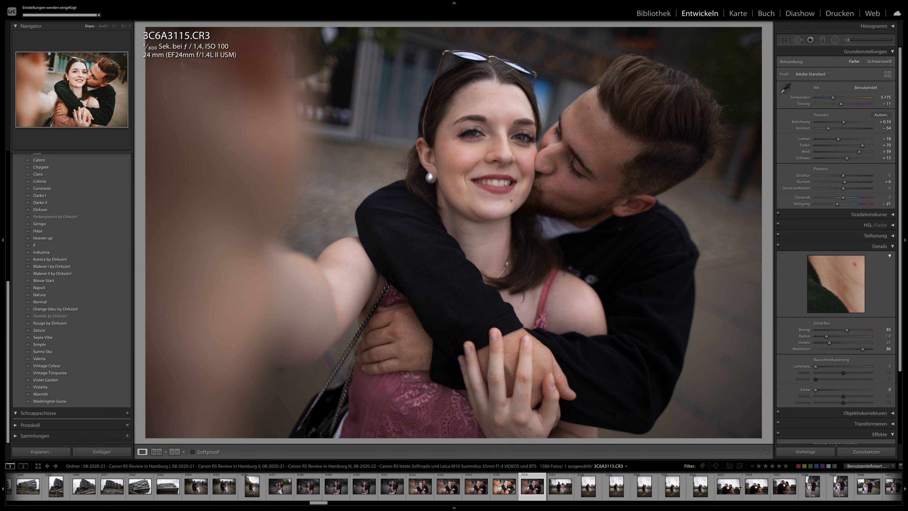
- Apply the previous photo's develop settings to the couple photos 3C6A3142 and 3C6A3157
{"action": "scroll", "coordinate": [776, 486], "scroll_direction": "down", "scroll_amount": 5}
{"action": "left_click", "coordinate": [548, 487]}
{"action": "left_click", "coordinate": [811, 452]}
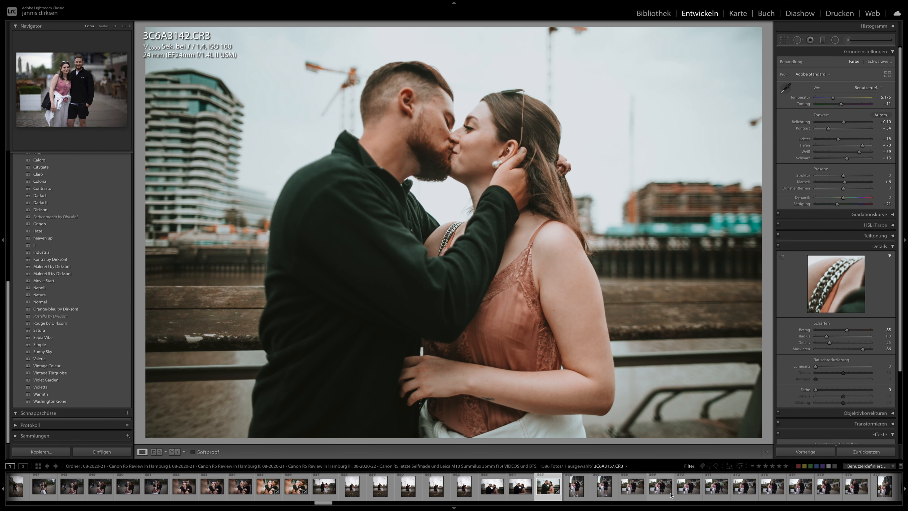
{"action": "left_click", "coordinate": [660, 487]}
{"action": "key", "text": "ctrl+alt+v"}
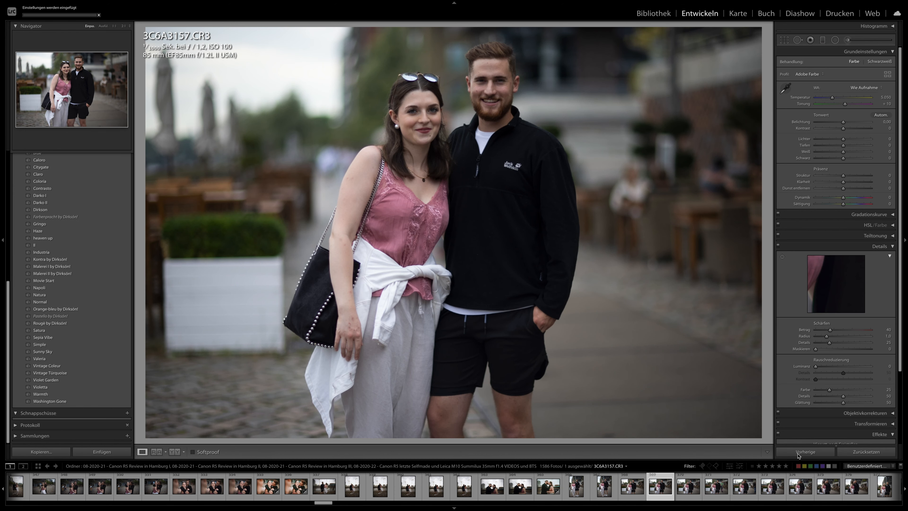
- Apply the previous photo's develop settings to 3C6A3271, 3C6A3282 and 3C6A3283 of the couple with the flat cap
{"action": "scroll", "coordinate": [710, 497], "scroll_direction": "down", "scroll_amount": 3}
{"action": "scroll", "coordinate": [711, 498], "scroll_direction": "down", "scroll_amount": 10}
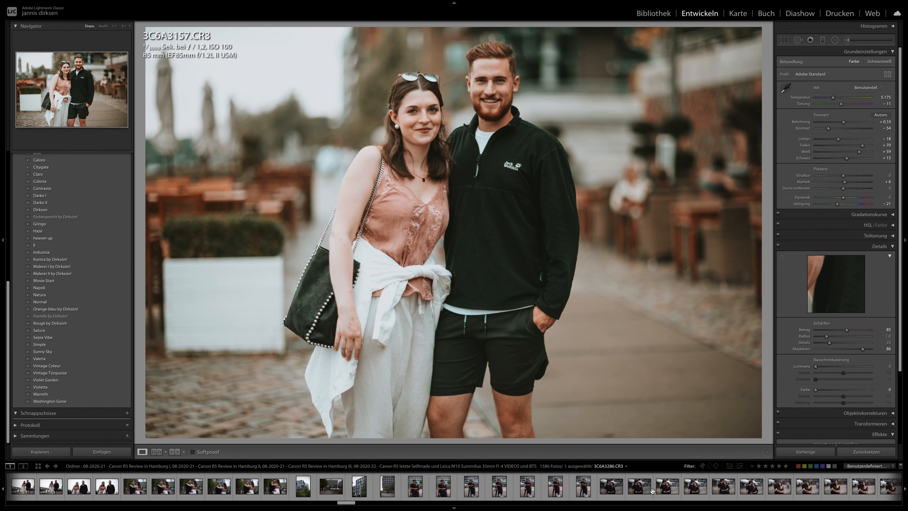
{"action": "left_click", "coordinate": [610, 491]}
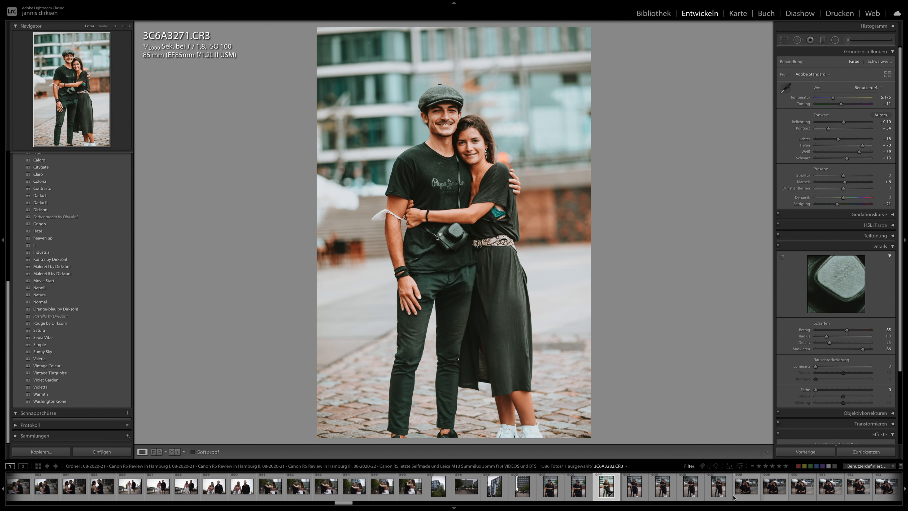
{"action": "left_click", "coordinate": [741, 490]}
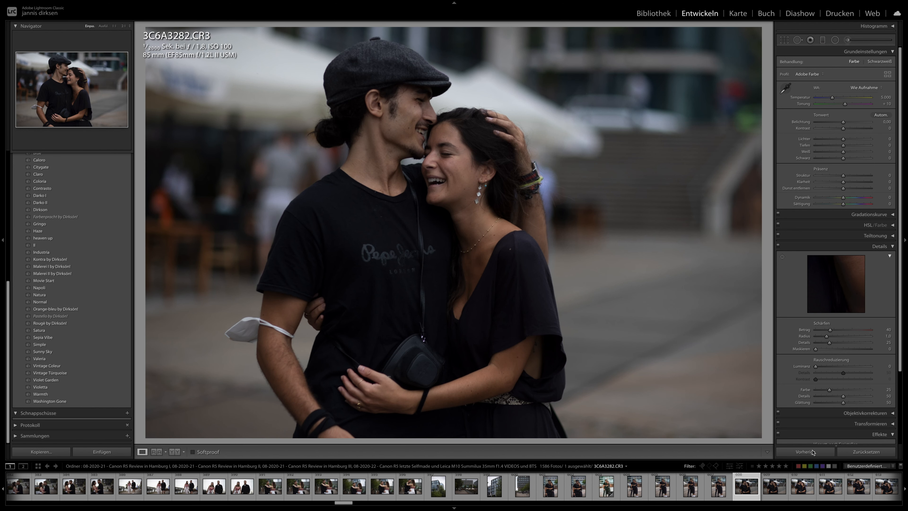
{"action": "left_click", "coordinate": [812, 451]}
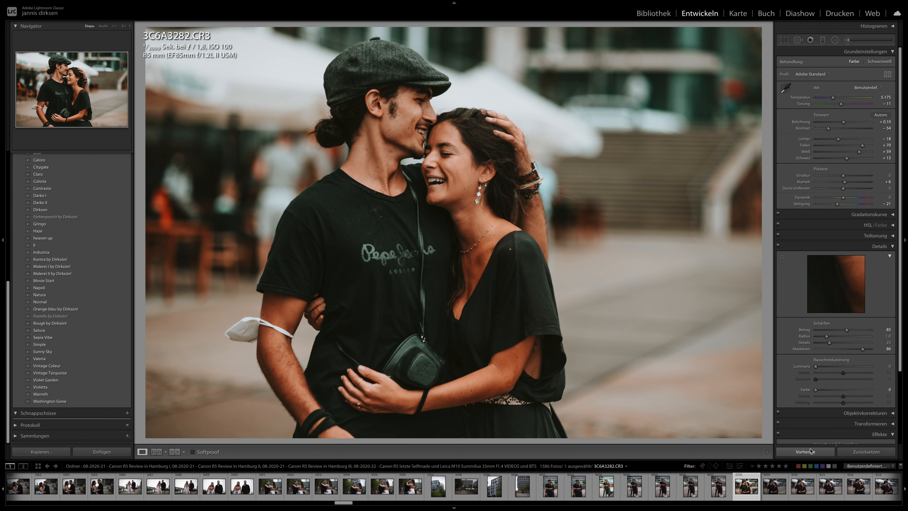
{"action": "key", "text": "Right"}
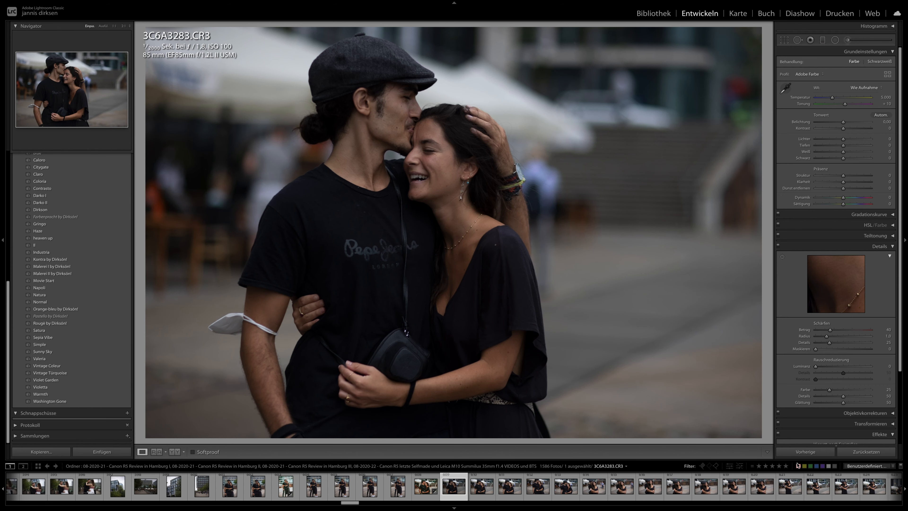
{"action": "left_click", "coordinate": [806, 453]}
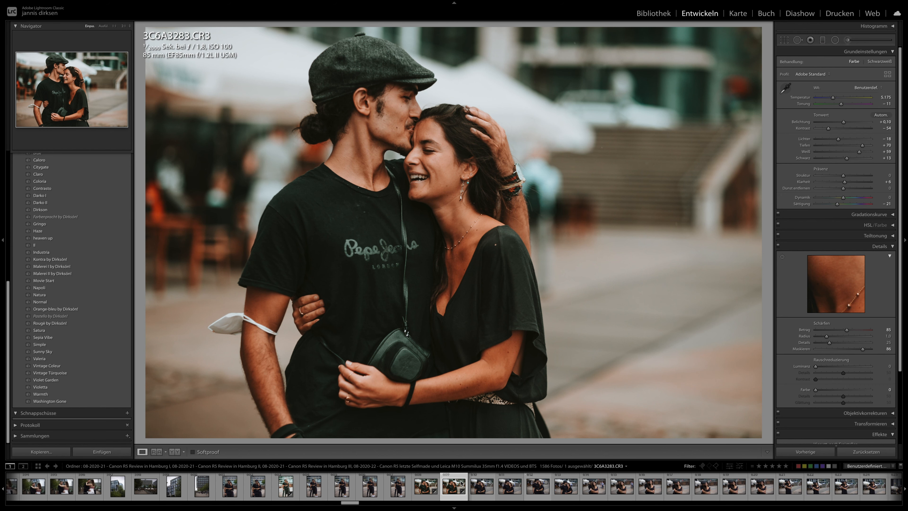
- Select the photos from 3C6A3283 through 3C6A3655 and synchronise the develop settings across them
{"action": "left_click", "coordinate": [49, 224]}
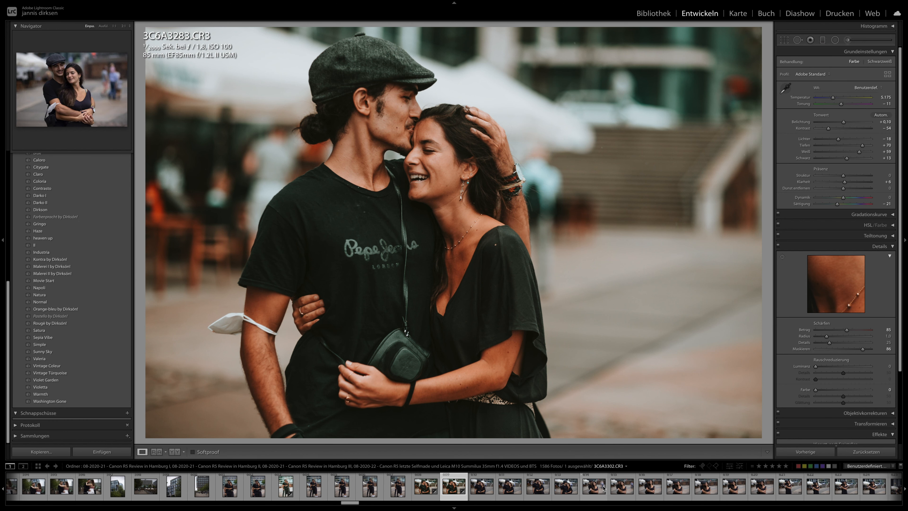
{"action": "scroll", "coordinate": [579, 489], "scroll_direction": "right", "scroll_amount": 10}
{"action": "scroll", "coordinate": [603, 493], "scroll_direction": "right", "scroll_amount": 10}
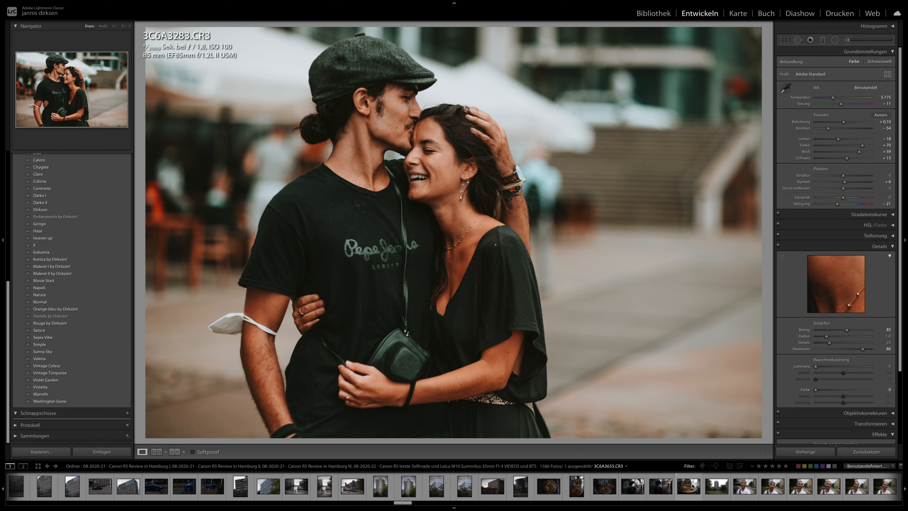
{"action": "left_click", "coordinate": [717, 487], "text": "shift"}
{"action": "left_click", "coordinate": [823, 452]}
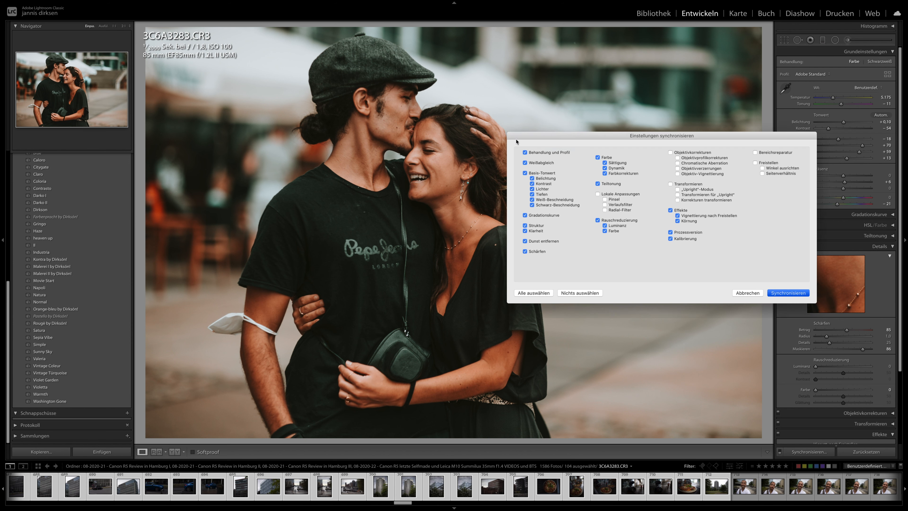
{"action": "key", "text": "Return"}
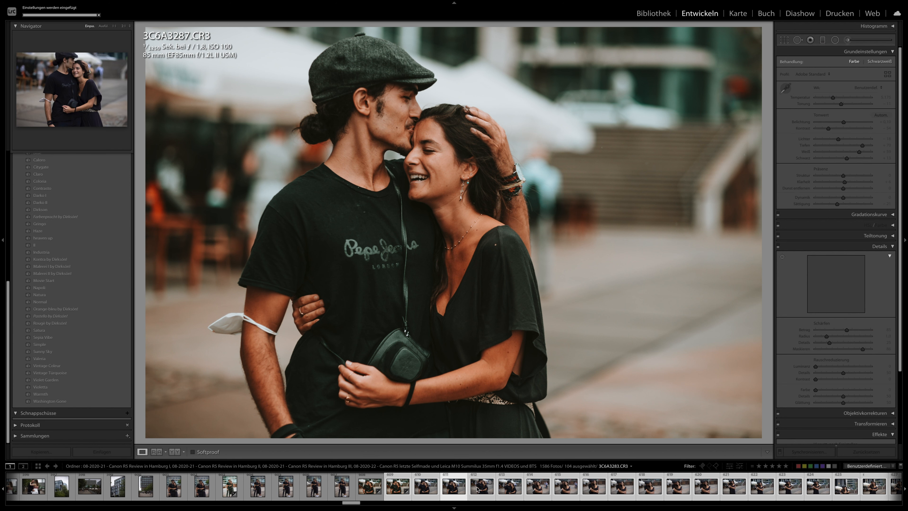
- Review the synchronised edits on the couple's plaza photos from 3C6A3282 through 3C6A3341
{"action": "left_click", "coordinate": [368, 489]}
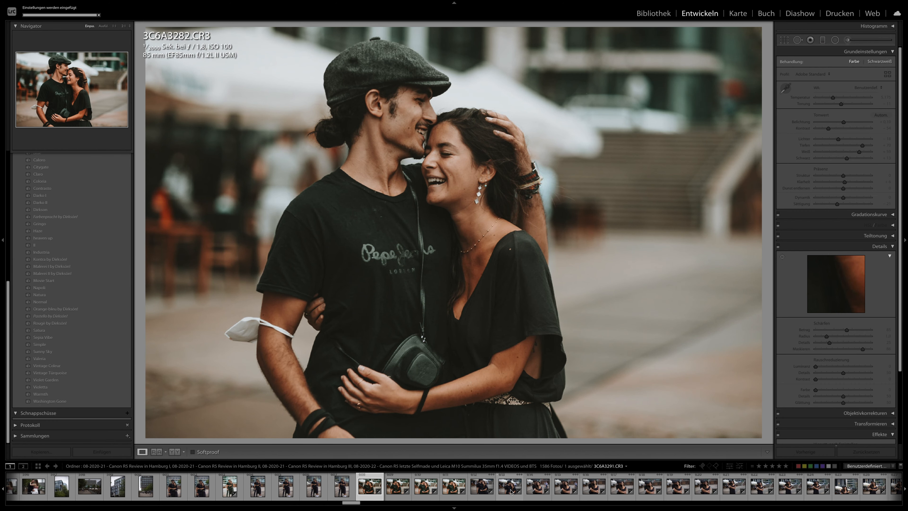
{"action": "left_click", "coordinate": [510, 488]}
{"action": "scroll", "coordinate": [513, 493], "scroll_direction": "down", "scroll_amount": 3}
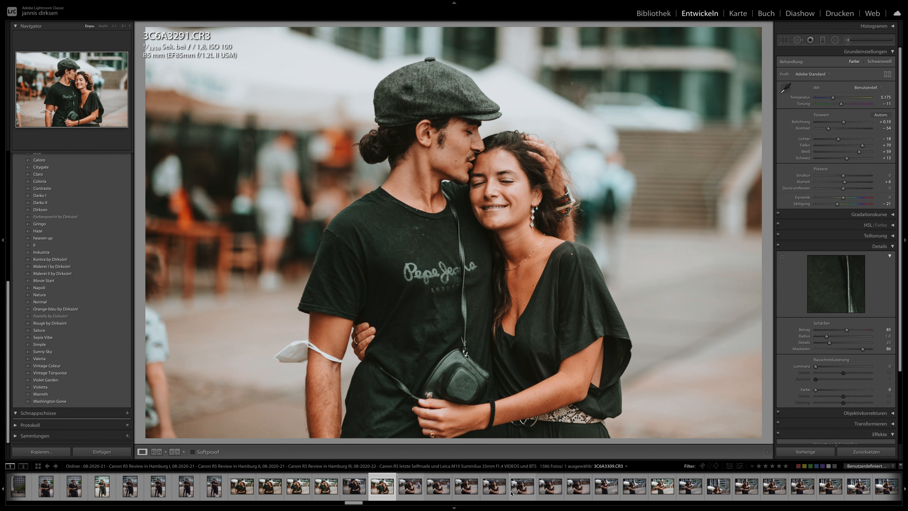
{"action": "left_click", "coordinate": [517, 492]}
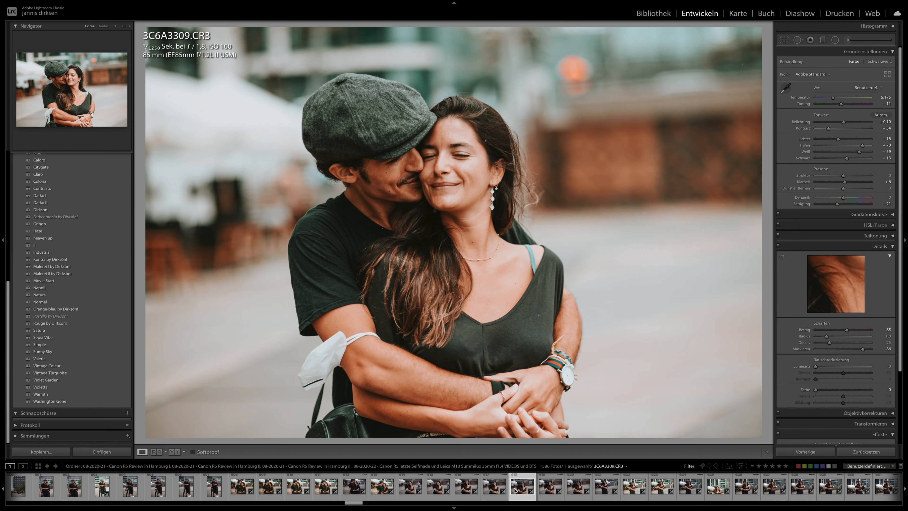
{"action": "left_click", "coordinate": [551, 490]}
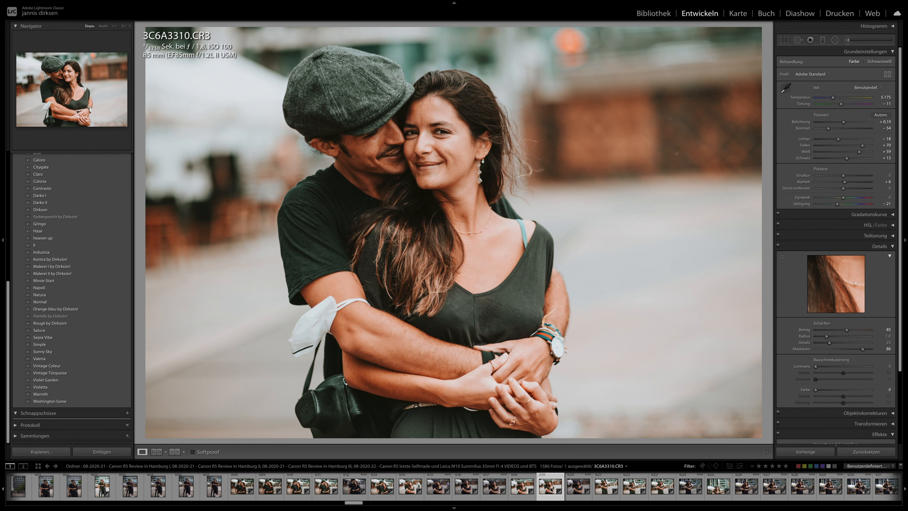
{"action": "left_click", "coordinate": [608, 489]}
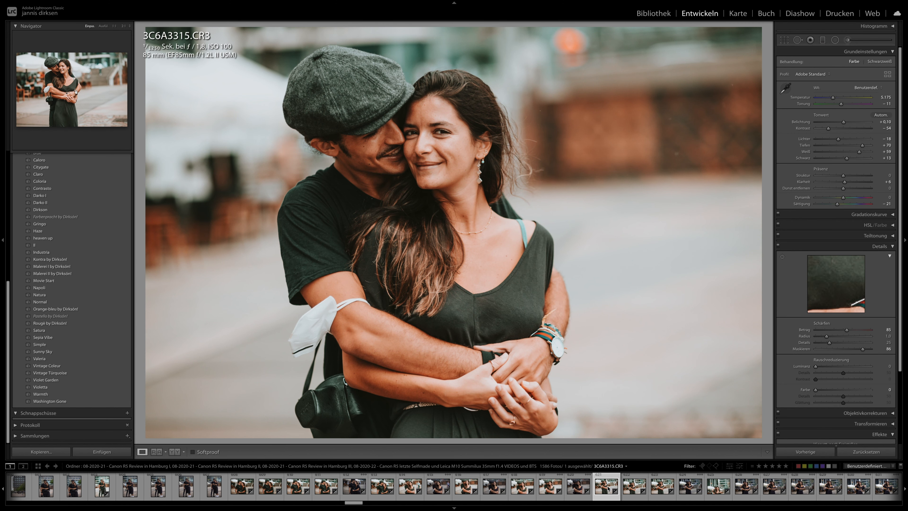
{"action": "left_click", "coordinate": [660, 487]}
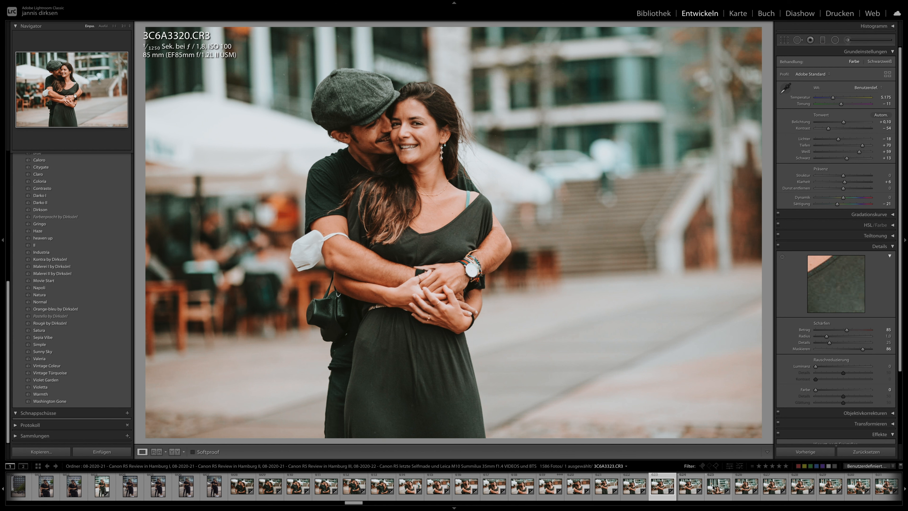
{"action": "left_click", "coordinate": [713, 488]}
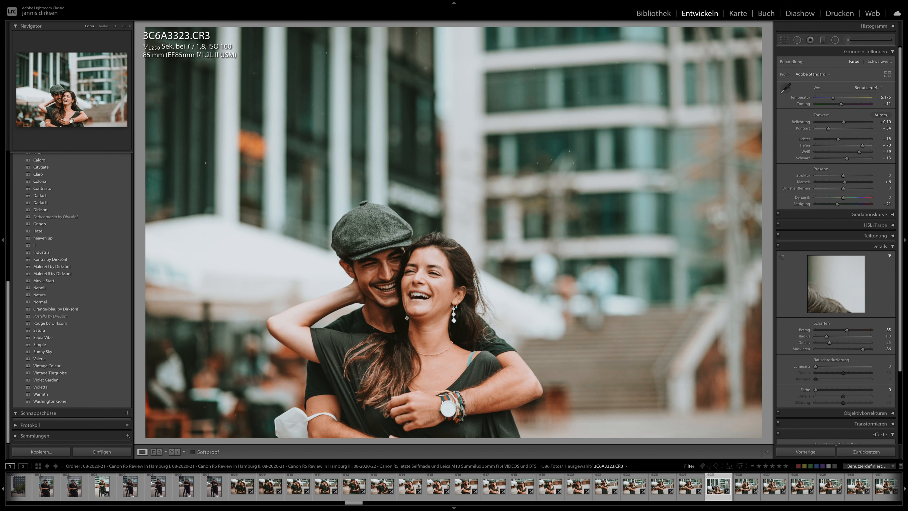
{"action": "left_click", "coordinate": [762, 492]}
{"action": "scroll", "coordinate": [745, 493], "scroll_direction": "right", "scroll_amount": 7}
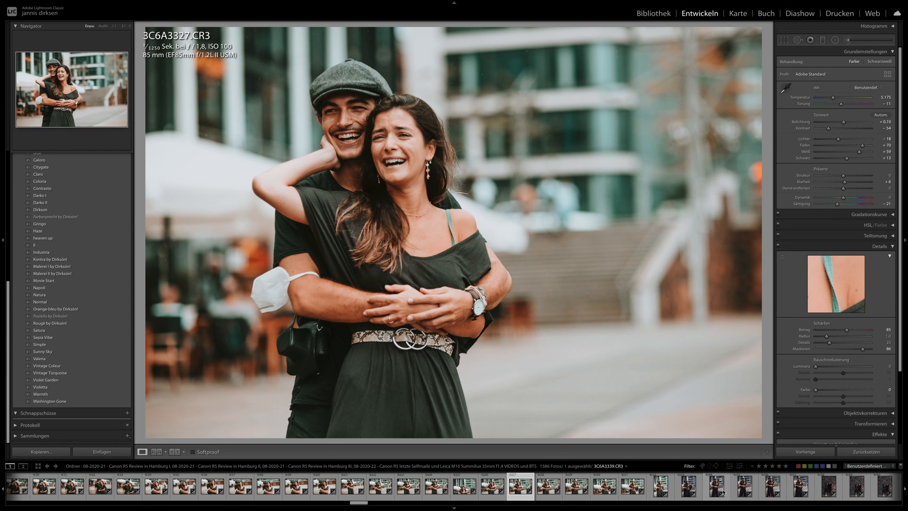
{"action": "left_click", "coordinate": [660, 492]}
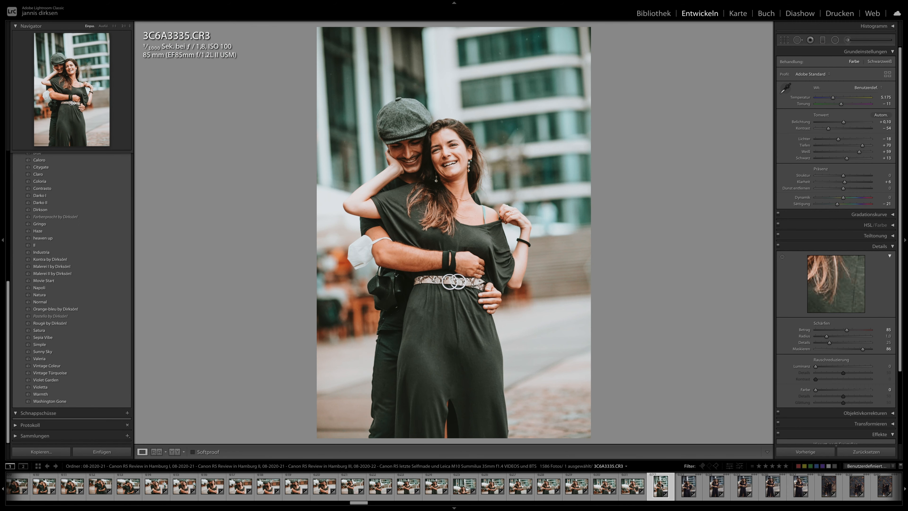
{"action": "left_click", "coordinate": [658, 489]}
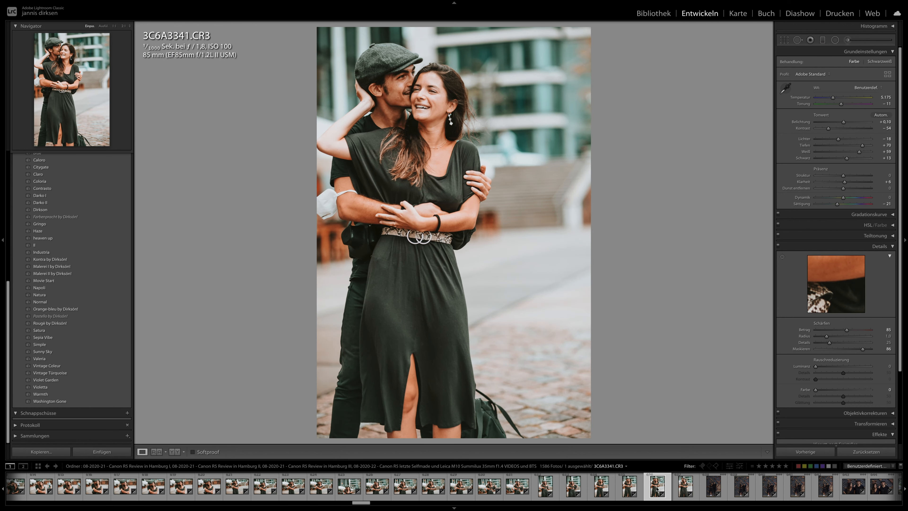
- Check the edits on the couple's brick wall photos from 3C6A3351 through 3C6A3393
{"action": "left_click", "coordinate": [649, 493]}
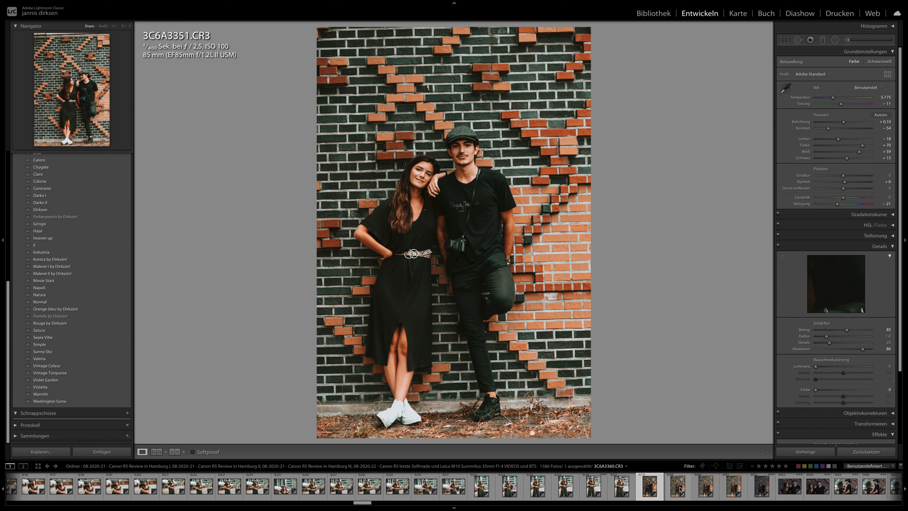
{"action": "left_click", "coordinate": [703, 490]}
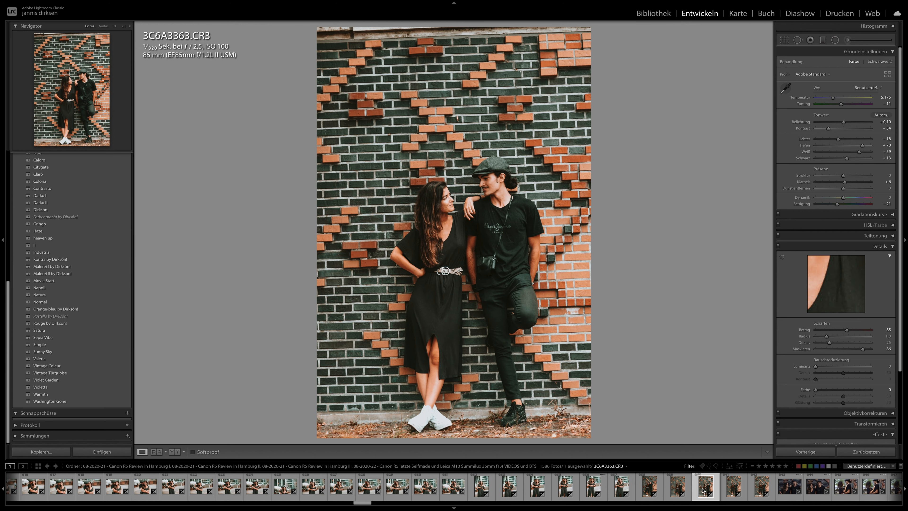
{"action": "scroll", "coordinate": [703, 490], "scroll_direction": "down", "scroll_amount": 4}
{"action": "left_click", "coordinate": [703, 490]}
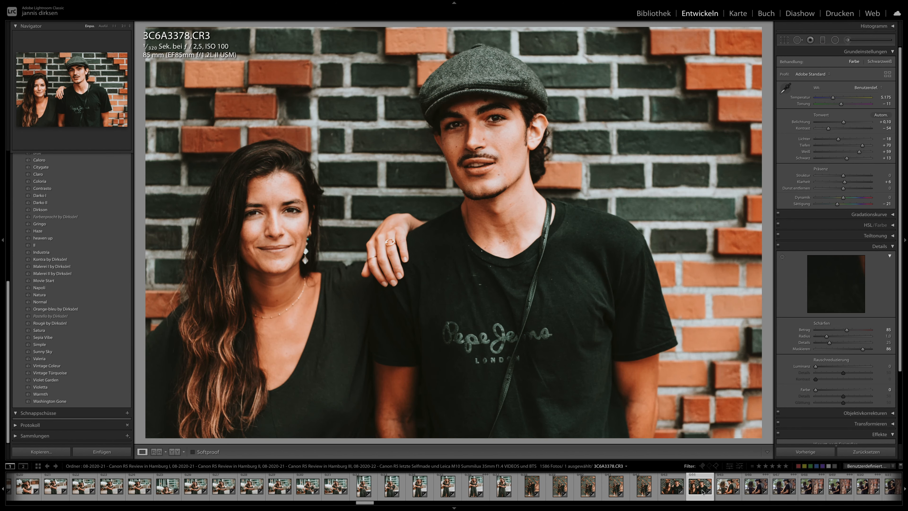
{"action": "scroll", "coordinate": [703, 490], "scroll_direction": "down", "scroll_amount": 2}
{"action": "left_click", "coordinate": [703, 491]}
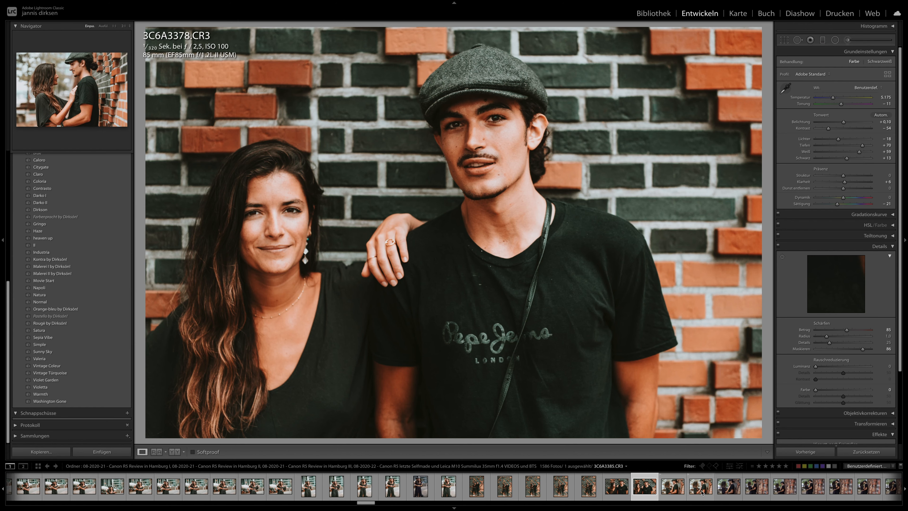
{"action": "scroll", "coordinate": [701, 493], "scroll_direction": "down", "scroll_amount": 2}
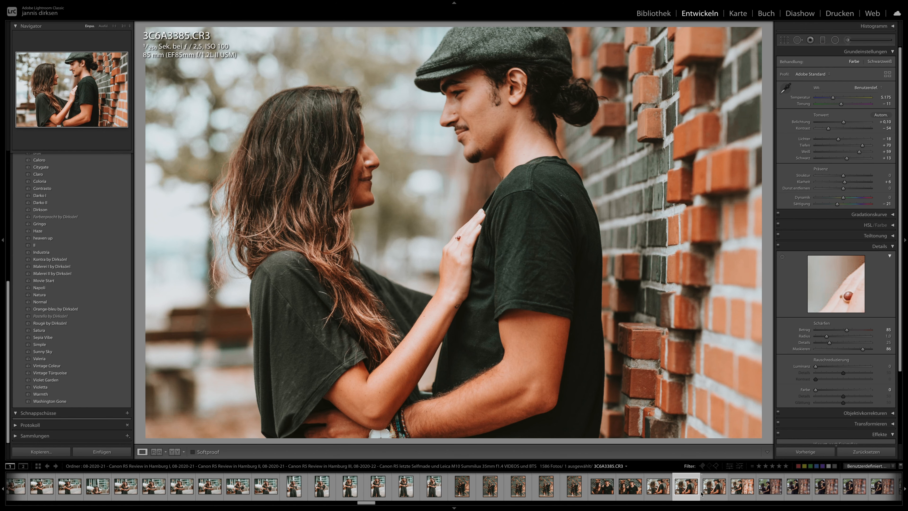
{"action": "left_click", "coordinate": [703, 494]}
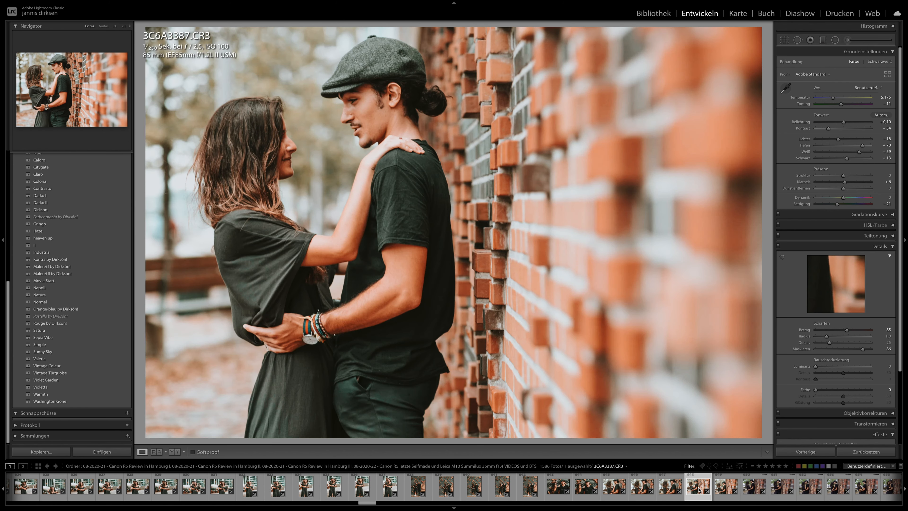
{"action": "left_click", "coordinate": [754, 492]}
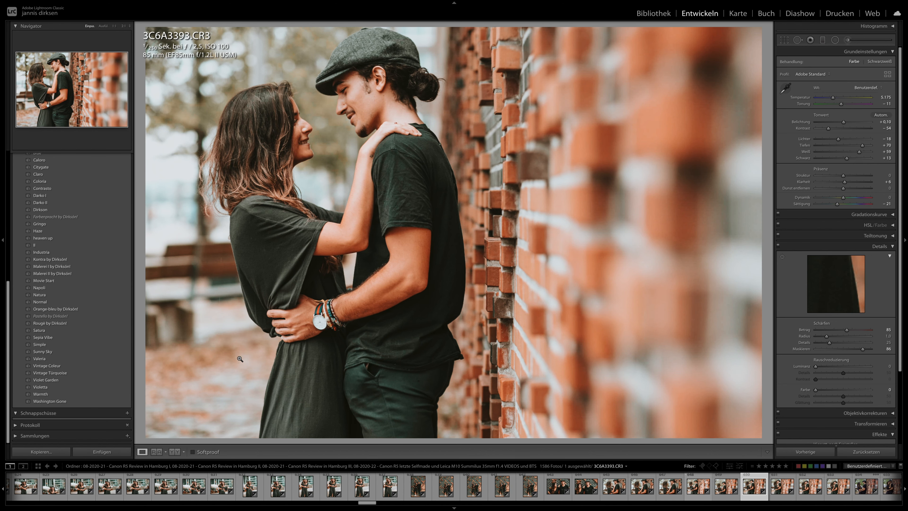
- Revisit the earlier riverside photos 3C6A2899 and 3C6A2900 of the two women hugging to check their look
{"action": "left_click_drag", "start_coordinate": [365, 503], "coordinate": [278, 499]}
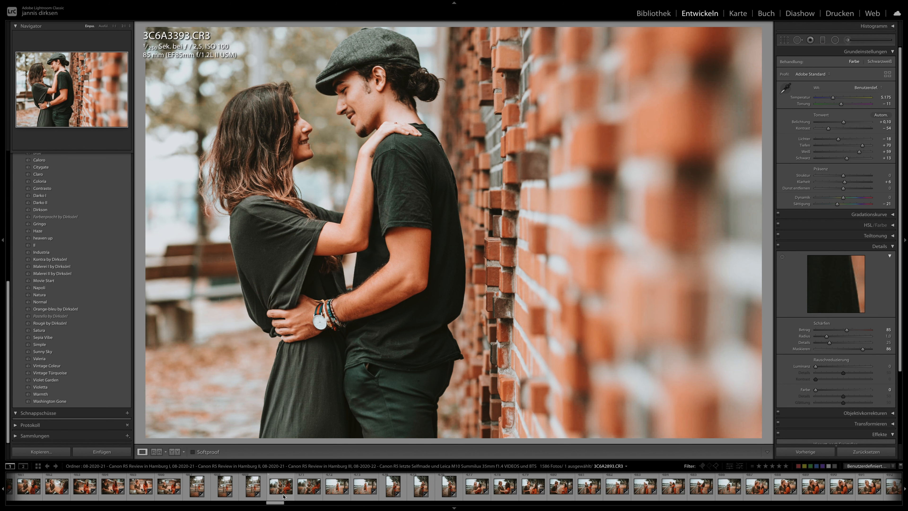
{"action": "left_click", "coordinate": [337, 487]}
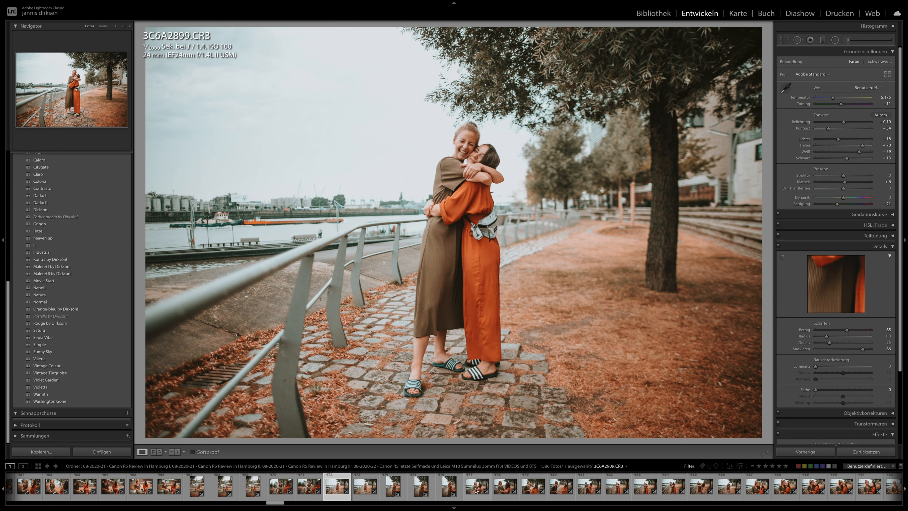
{"action": "left_click", "coordinate": [370, 492]}
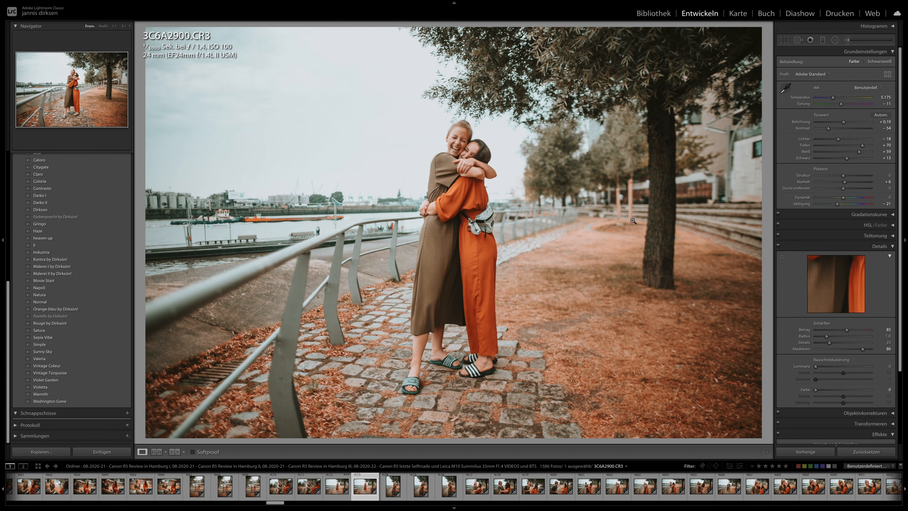
{"action": "scroll", "coordinate": [278, 490], "scroll_direction": "left", "scroll_amount": 3}
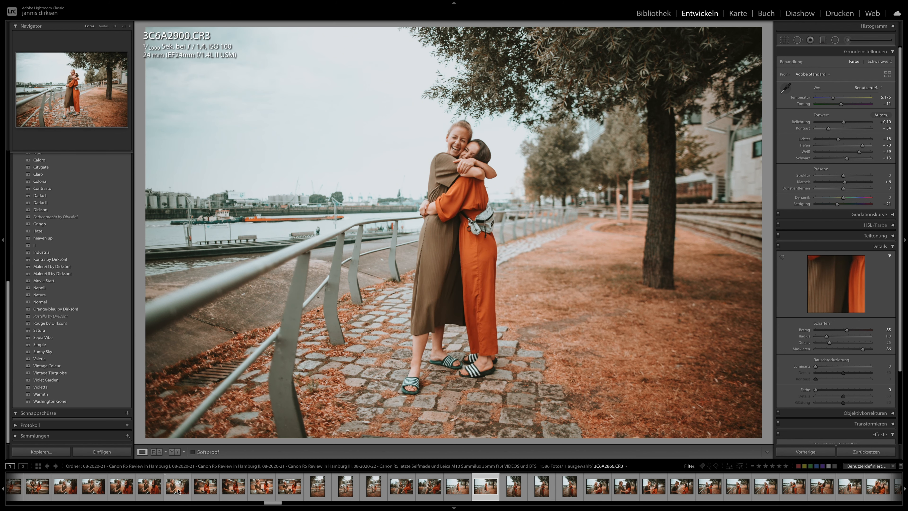
- Compare the brick wall photos 3C6A3401 and 3C6A3415, and set the exposure of 3C6A3401 to −0.65
{"action": "left_click_drag", "start_coordinate": [272, 502], "coordinate": [379, 503]}
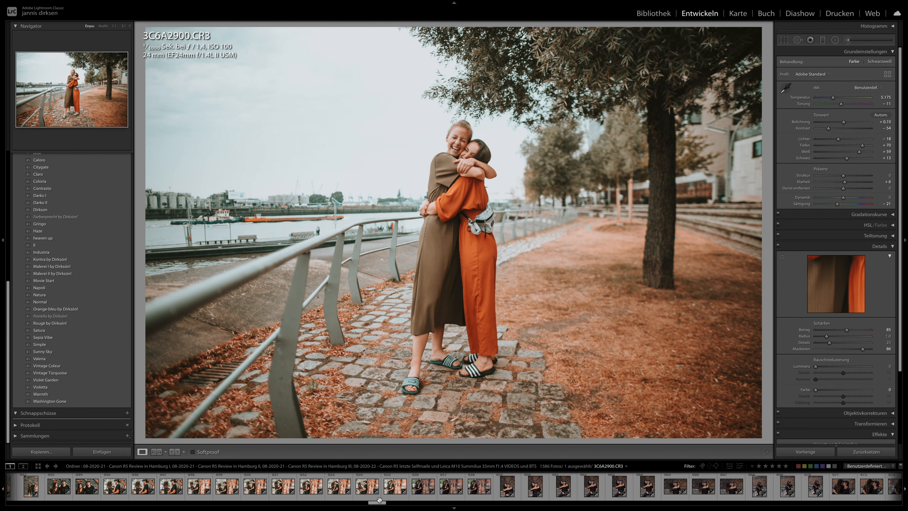
{"action": "left_click", "coordinate": [338, 488]}
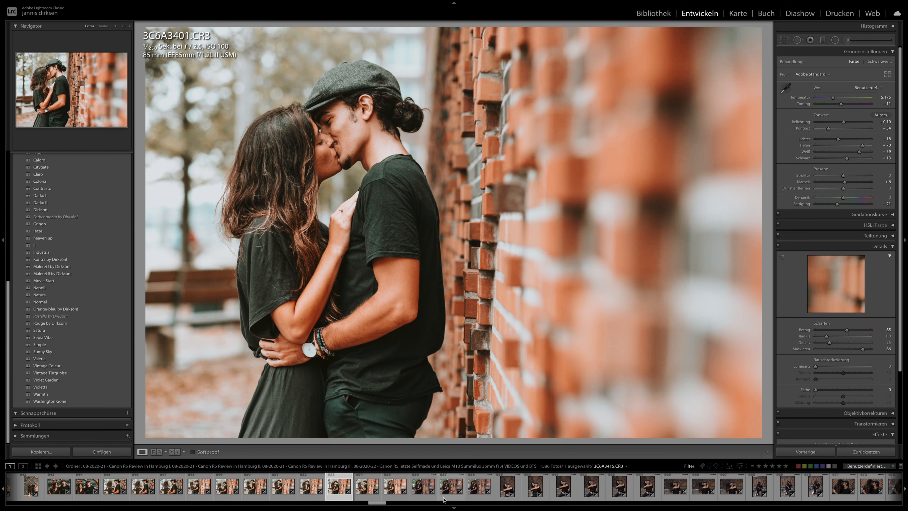
{"action": "left_click", "coordinate": [445, 497]}
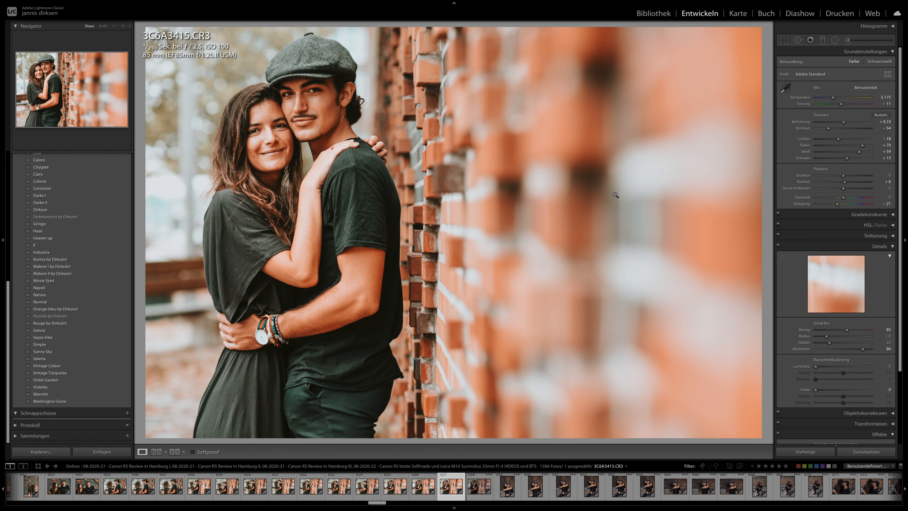
{"action": "left_click", "coordinate": [338, 487]}
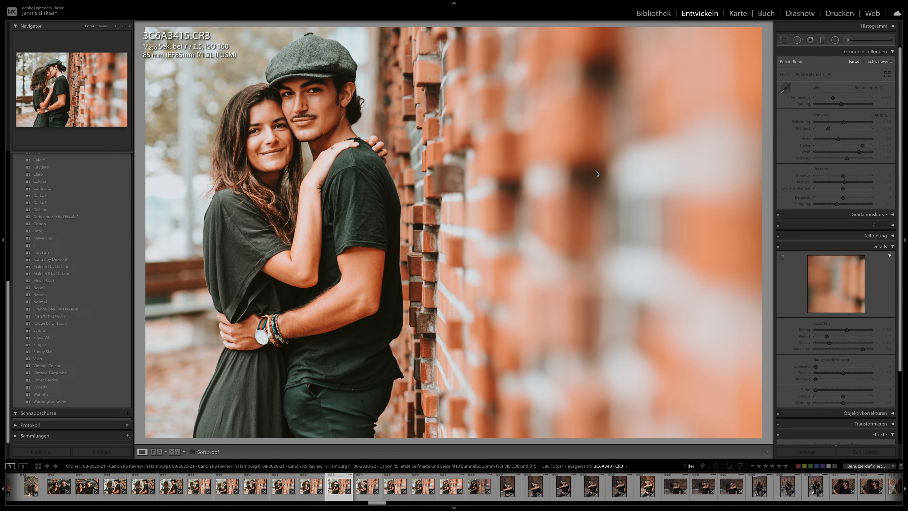
{"action": "left_click_drag", "start_coordinate": [841, 121], "coordinate": [840, 123]}
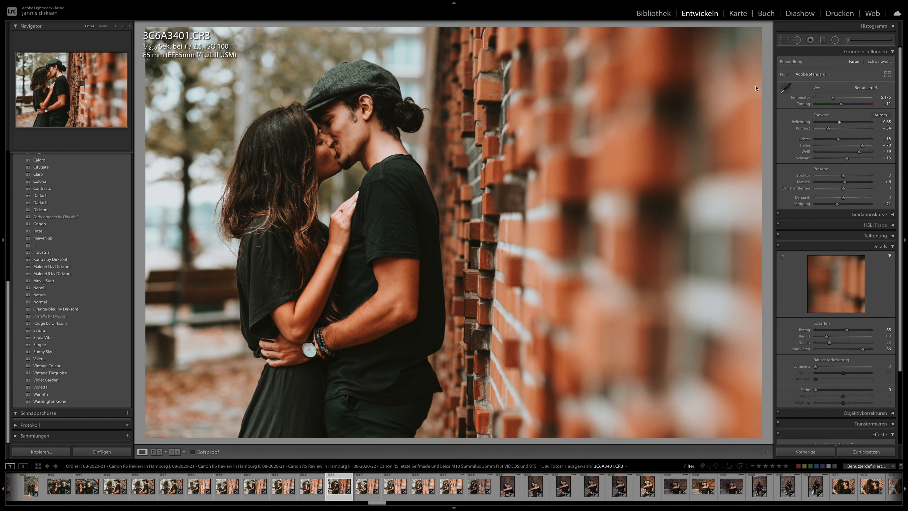
- Apply the previous photo's develop settings to 3C6A3403 and view 3C6A3410
{"action": "key", "text": "Right"}
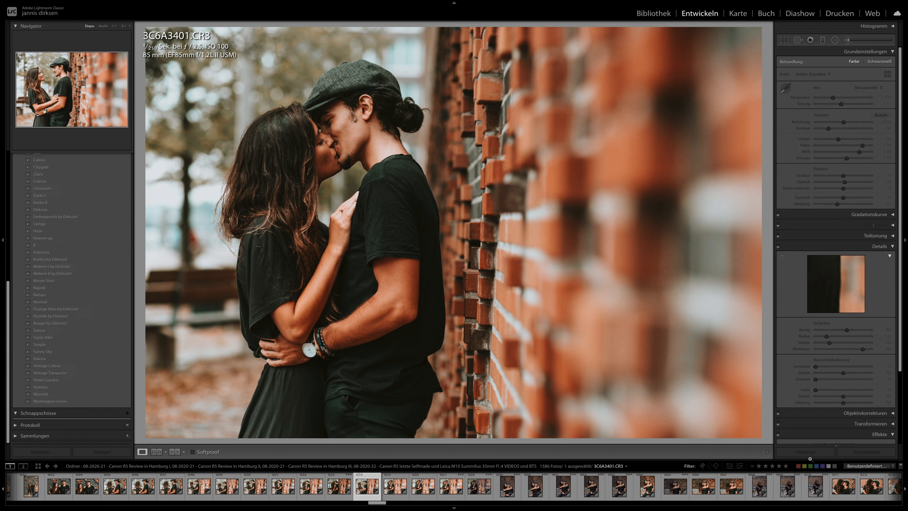
{"action": "key", "text": "Right"}
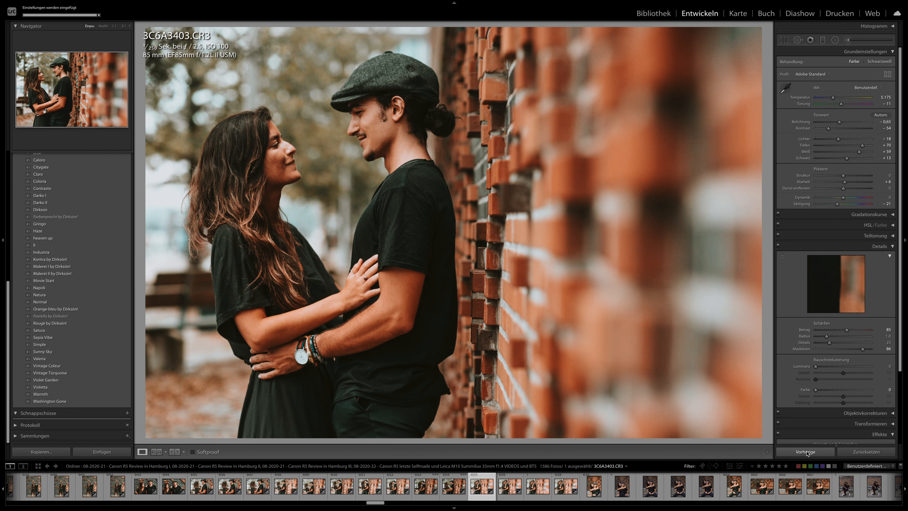
{"action": "key", "text": "Right"}
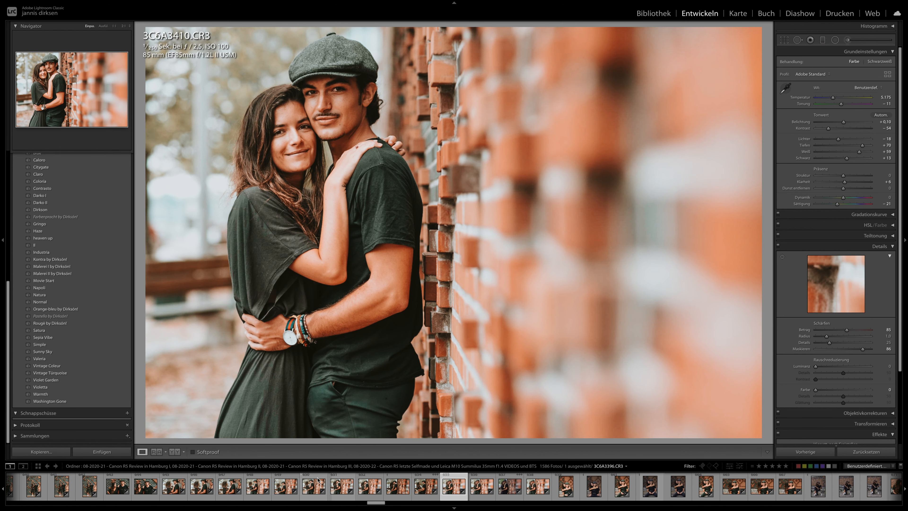
- Set the exposure of the brick wall kissing photo 3C6A3396 to −0.35
{"action": "left_click", "coordinate": [338, 487]}
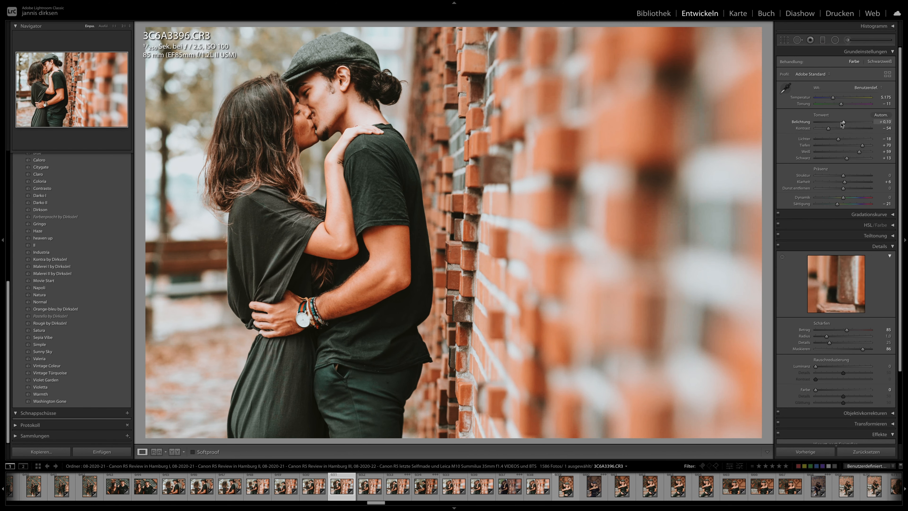
{"action": "left_click_drag", "start_coordinate": [840, 123], "coordinate": [839, 123]}
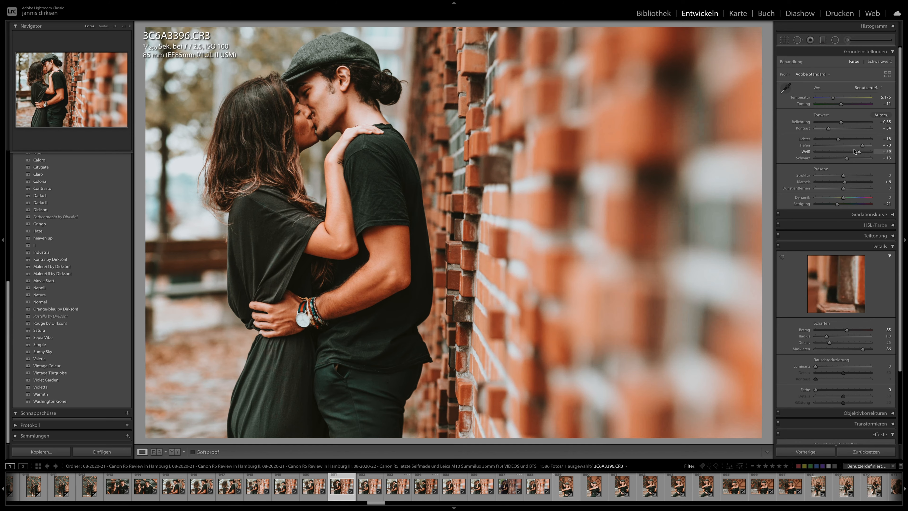
- Inspect the faces in 3C6A3396 and 3C6A3390 at 1:1 magnification, and view the whole of 3C6A3386
{"action": "left_click", "coordinate": [299, 108]}
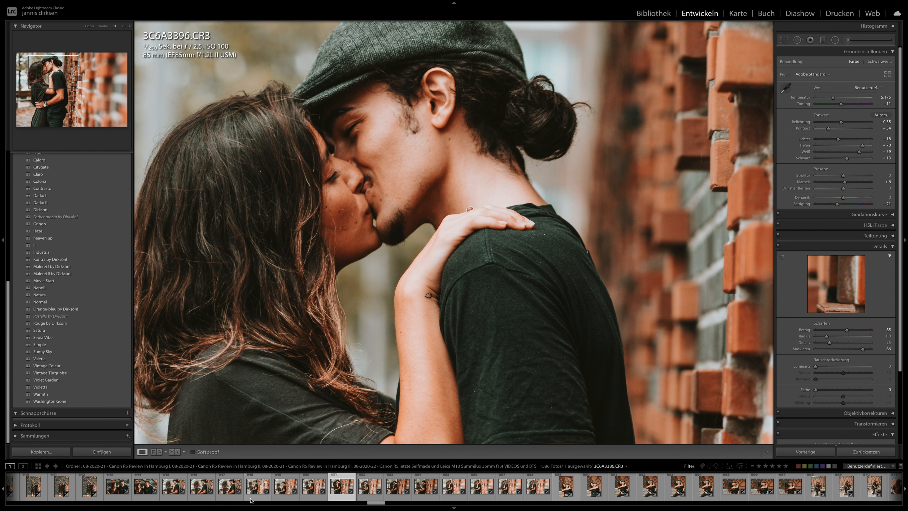
{"action": "left_click", "coordinate": [286, 485]}
{"action": "left_click_drag", "start_coordinate": [529, 322], "coordinate": [558, 247]}
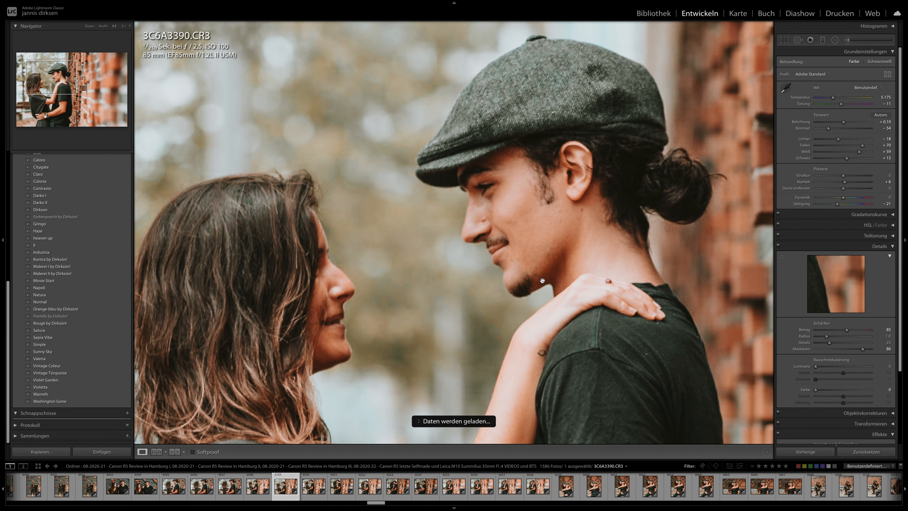
{"action": "left_click", "coordinate": [230, 486]}
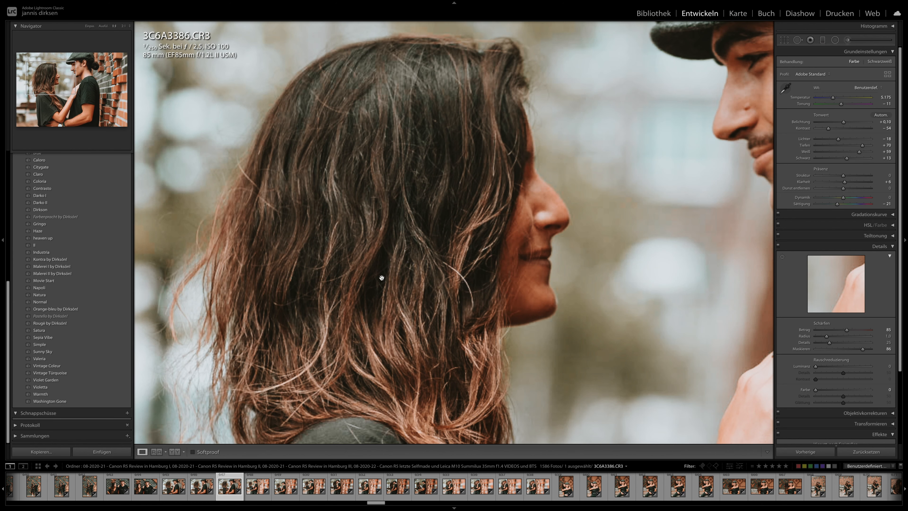
{"action": "left_click", "coordinate": [381, 278]}
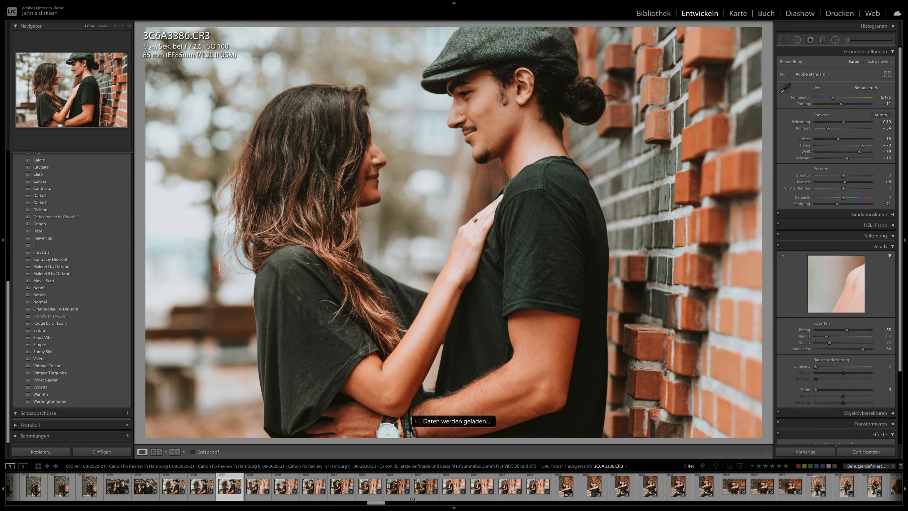
- View the couple photo 3C6A3385, straighten the brick wall photo 3C6A3415 by 1.18 degrees and set its exposure to −0.05
{"action": "left_click", "coordinate": [200, 492]}
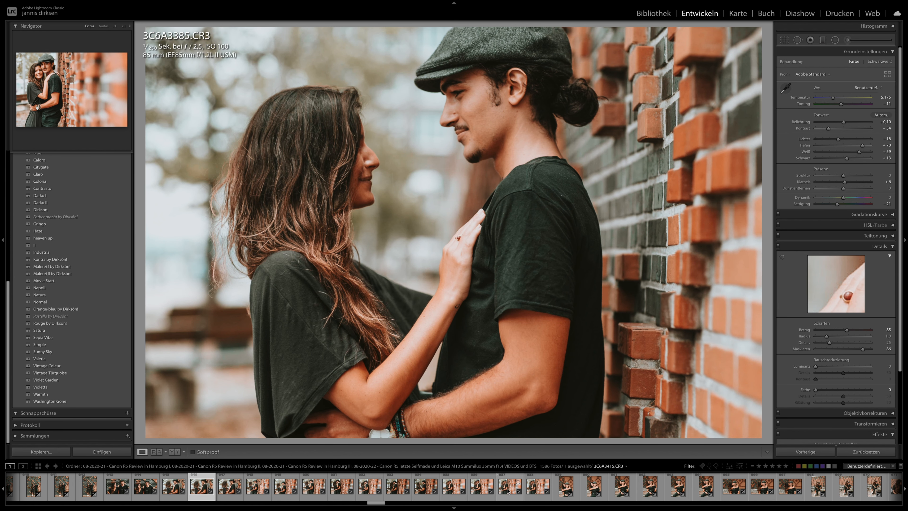
{"action": "left_click", "coordinate": [517, 492]}
{"action": "left_click", "coordinate": [785, 40]}
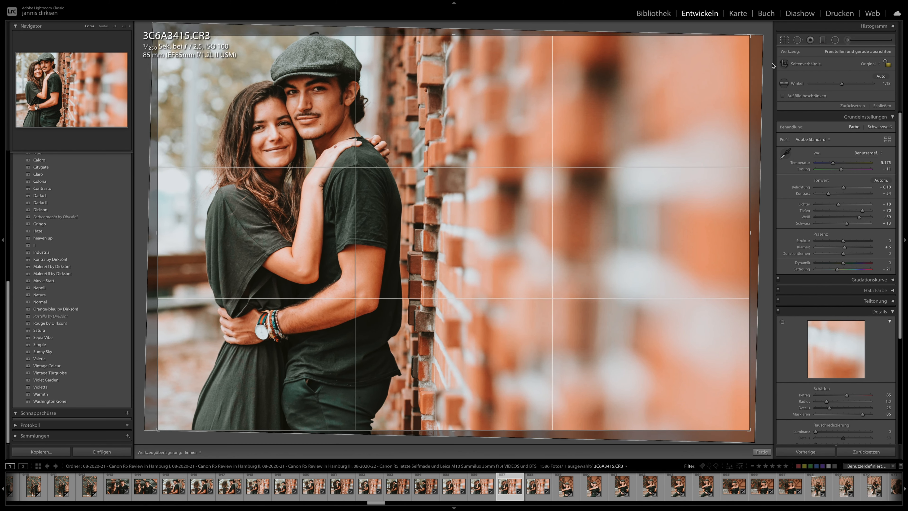
{"action": "key", "text": "Return"}
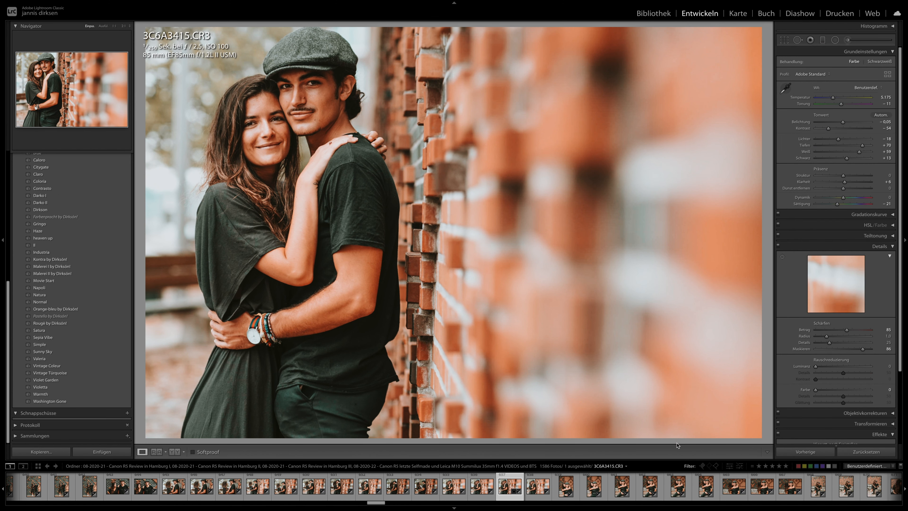
- View the bench photos 3C6A3427 and 3C6A3431, and inspect the faces in 3C6A3431 at 1:1 magnification
{"action": "left_click", "coordinate": [646, 483]}
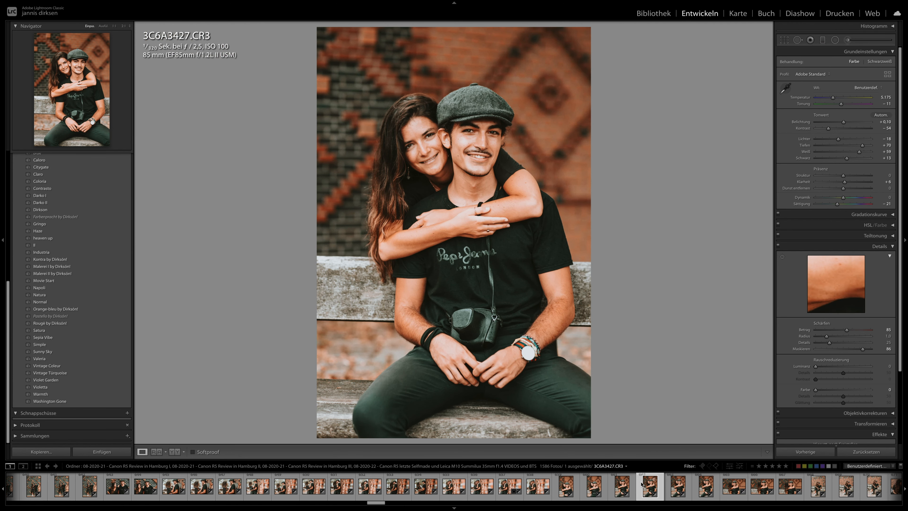
{"action": "left_click", "coordinate": [710, 490]}
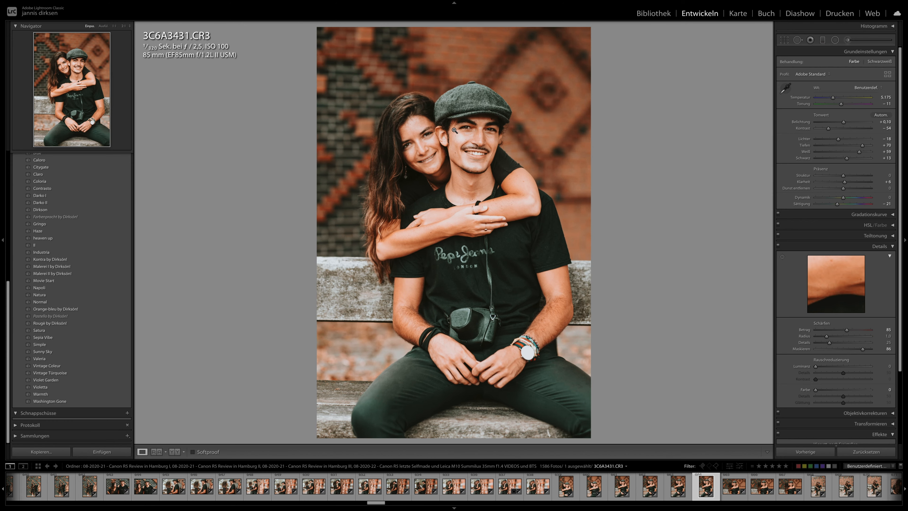
{"action": "left_click", "coordinate": [438, 159]}
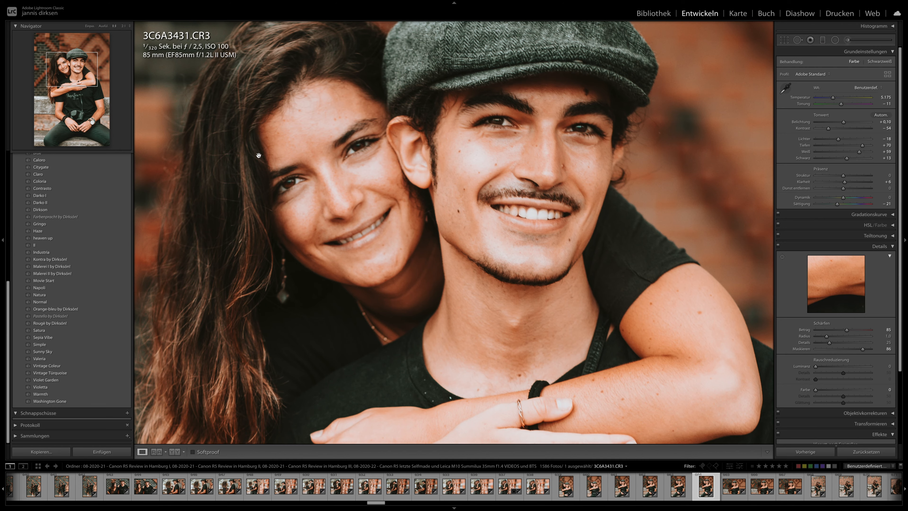
{"action": "left_click", "coordinate": [326, 215]}
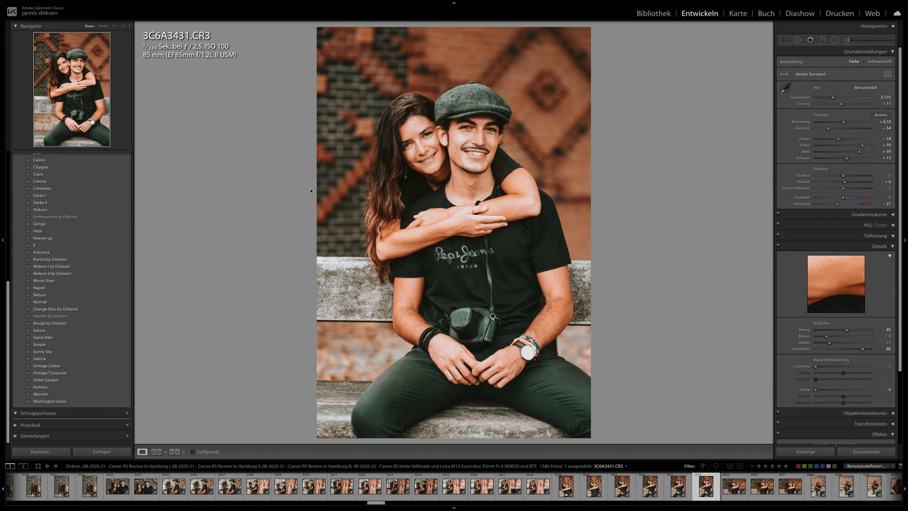
- View the bench kissing photos 3C6A3432 and 3C6A3438 and the full-length bench photo 3C6A3451
{"action": "scroll", "coordinate": [683, 498], "scroll_direction": "right", "scroll_amount": 2}
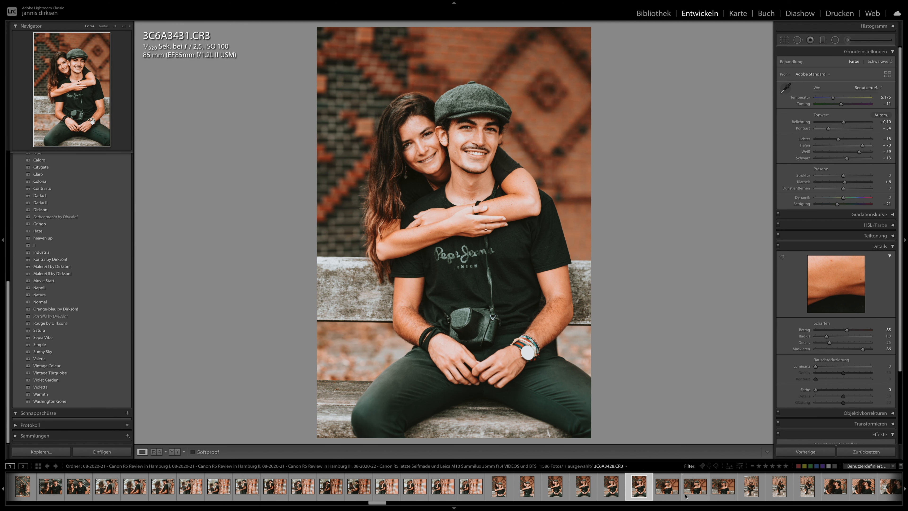
{"action": "left_click", "coordinate": [668, 492]}
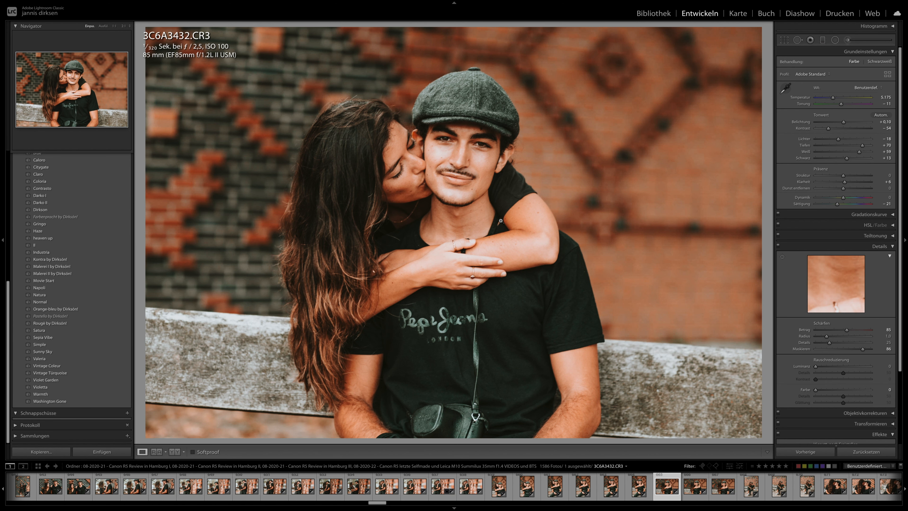
{"action": "scroll", "coordinate": [623, 486], "scroll_direction": "right", "scroll_amount": 4}
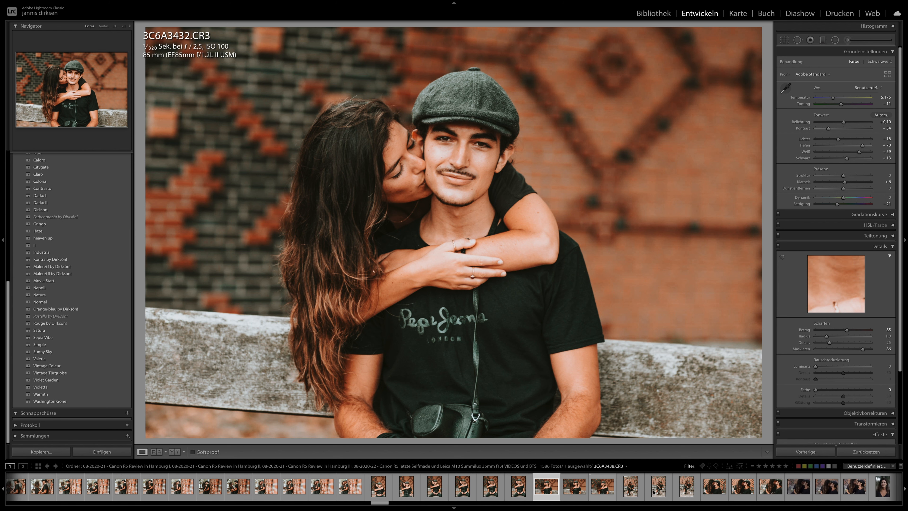
{"action": "left_click", "coordinate": [603, 487]}
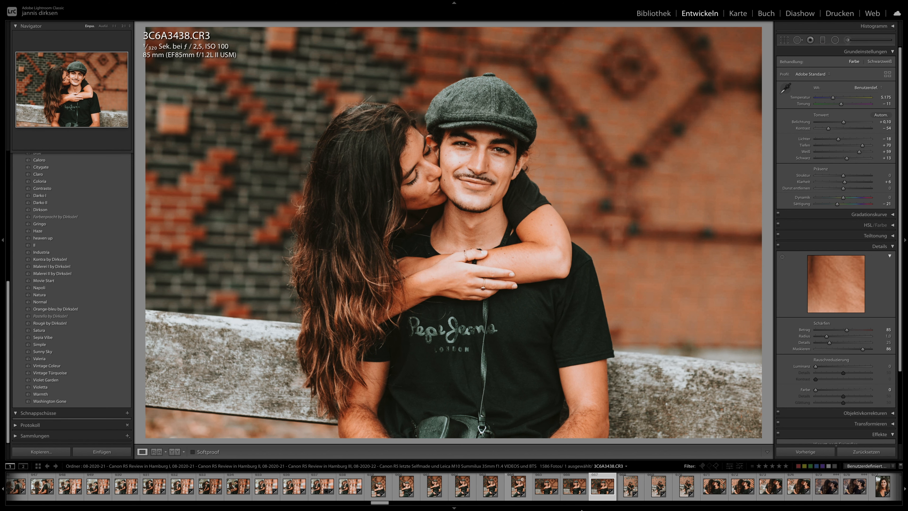
{"action": "left_click", "coordinate": [658, 486]}
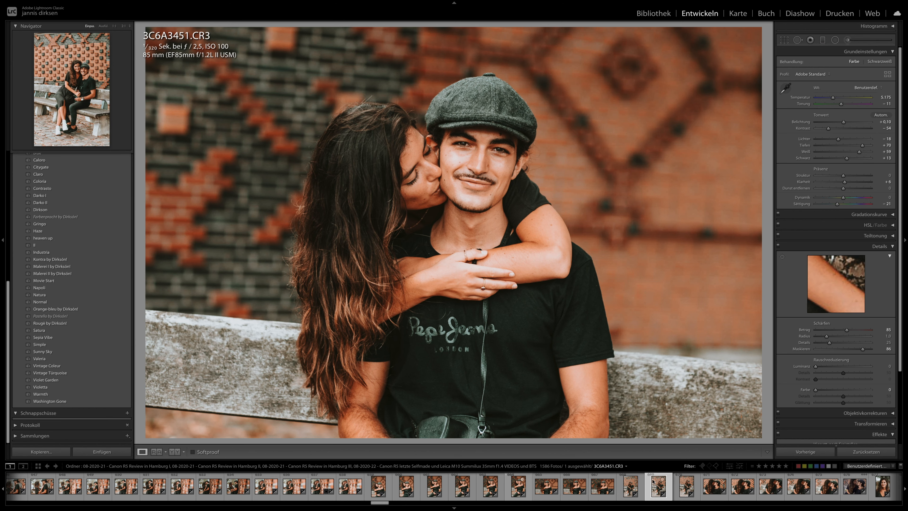
- Review the close-up kissing photo 3C6A3459 and the portraits 3C6A3473 and 3C6A3481
{"action": "scroll", "coordinate": [648, 481], "scroll_direction": "right", "scroll_amount": 5}
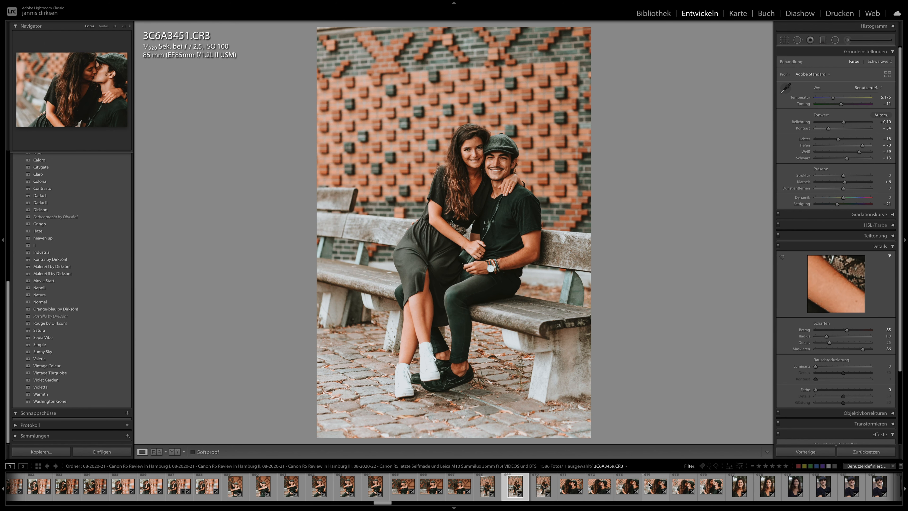
{"action": "left_click", "coordinate": [659, 489]}
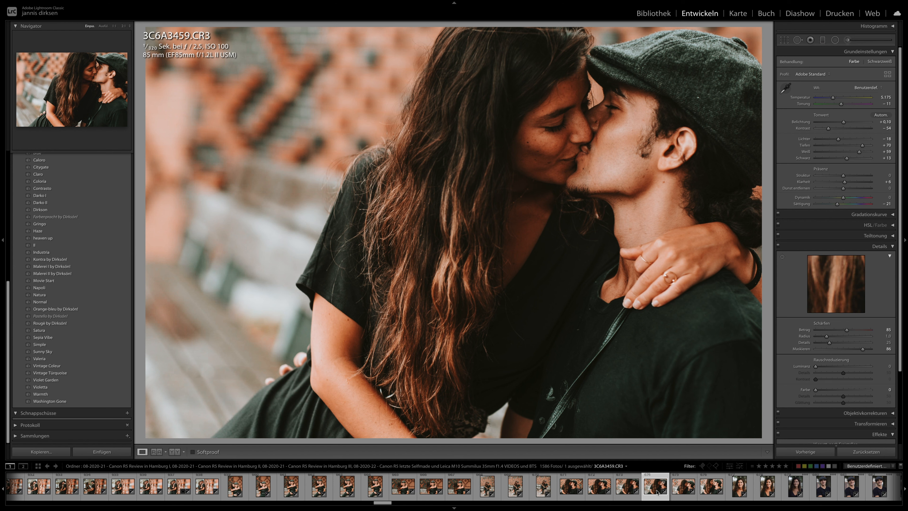
{"action": "scroll", "coordinate": [658, 492], "scroll_direction": "right", "scroll_amount": 5}
{"action": "left_click", "coordinate": [625, 494]}
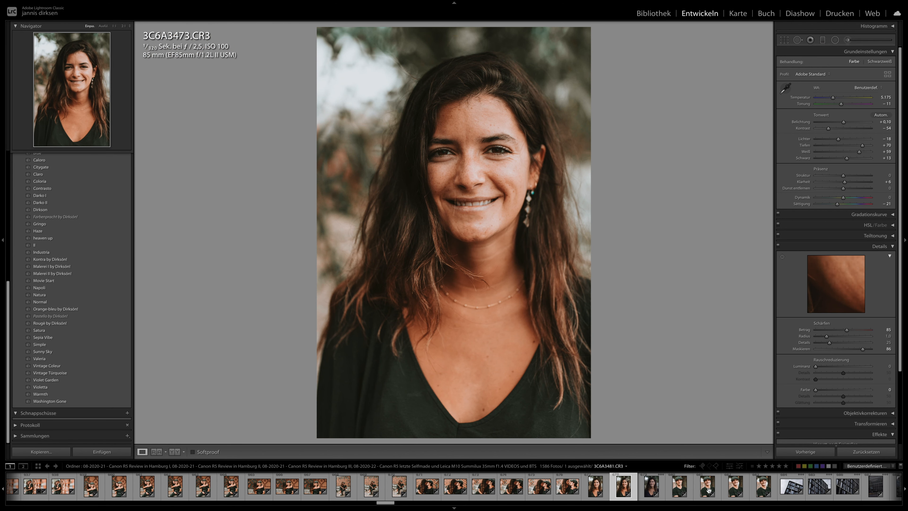
{"action": "left_click", "coordinate": [709, 490]}
- Apply the previous photo's develop settings to the street selfie 3C6A3678
{"action": "scroll", "coordinate": [697, 487], "scroll_direction": "right", "scroll_amount": 8}
{"action": "scroll", "coordinate": [694, 486], "scroll_direction": "right", "scroll_amount": 15}
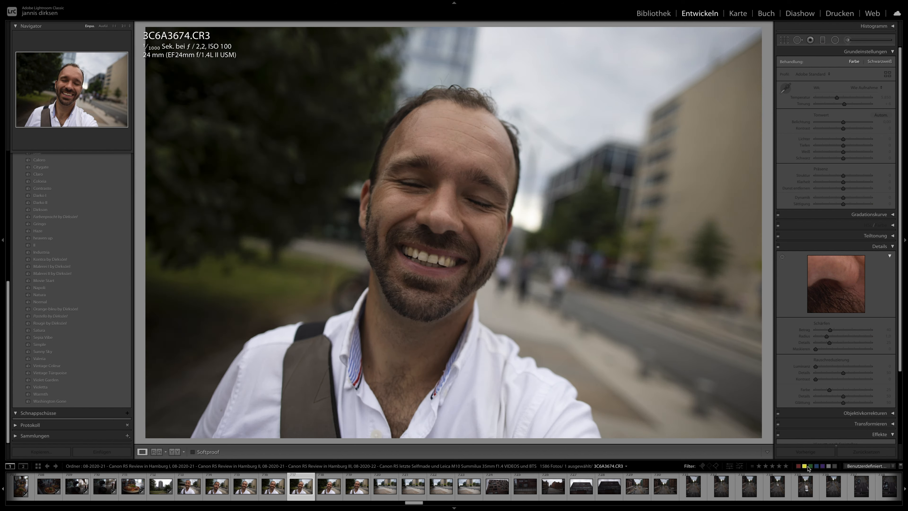
{"action": "left_click", "coordinate": [800, 452]}
{"action": "key", "text": "Right"}
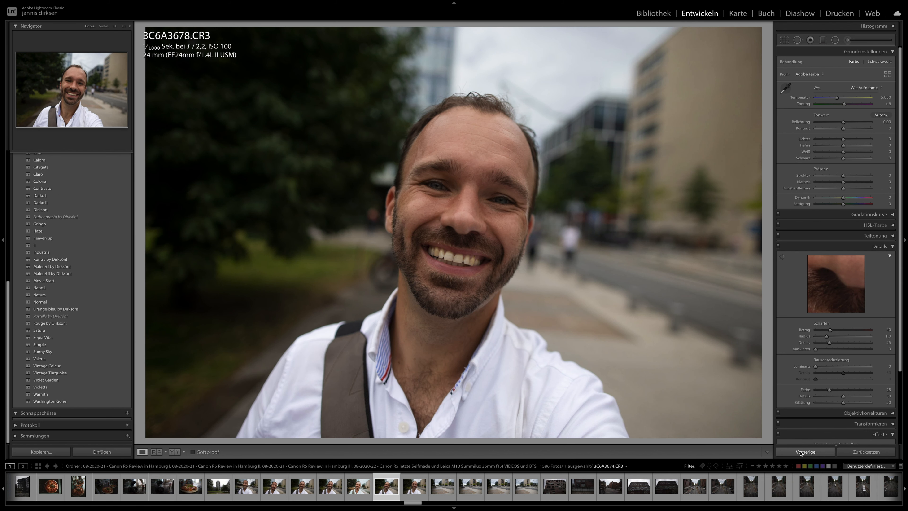
{"action": "left_click", "coordinate": [801, 453]}
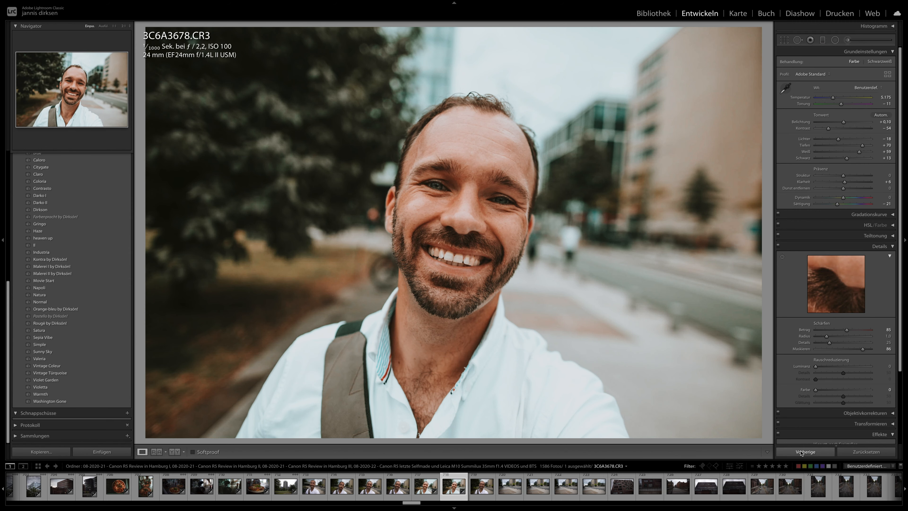
- Inspect the face in the selfie 3C6A3678 at 1:1 magnification, and view the building photos 3C6A3707 and 3C6A3709
{"action": "left_click", "coordinate": [445, 202]}
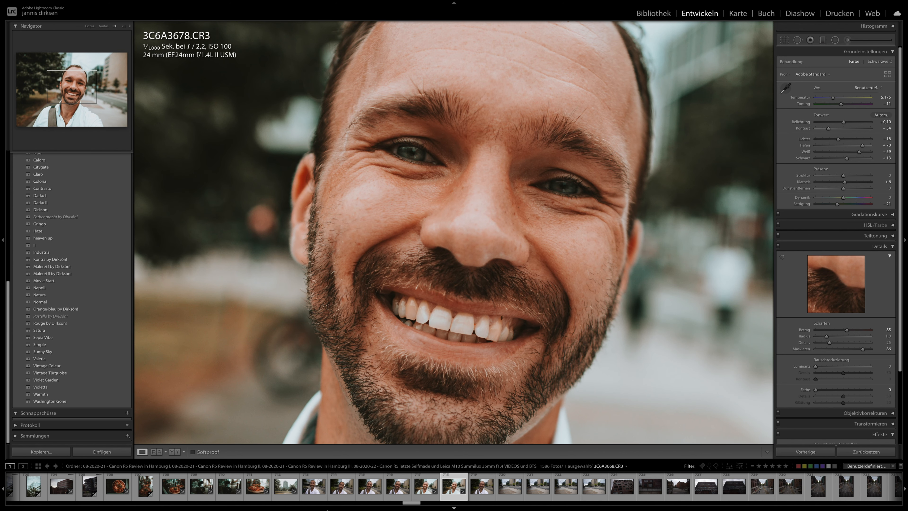
{"action": "scroll", "coordinate": [466, 493], "scroll_direction": "down", "scroll_amount": 10}
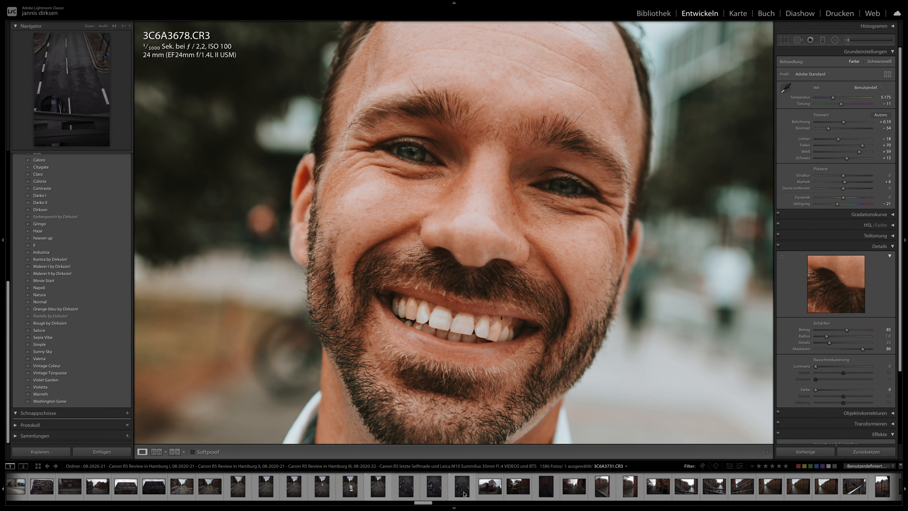
{"action": "scroll", "coordinate": [440, 489], "scroll_direction": "up", "scroll_amount": 9}
{"action": "left_click", "coordinate": [311, 486]}
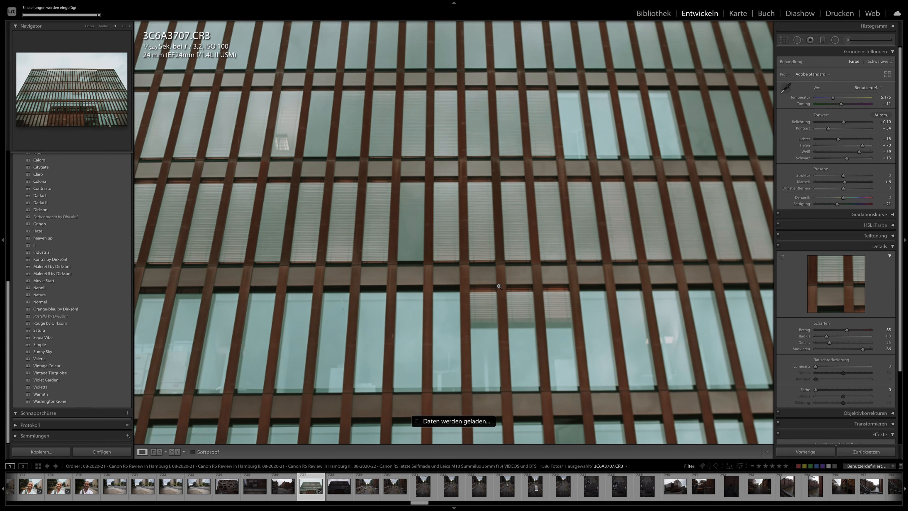
{"action": "left_click", "coordinate": [604, 293]}
{"action": "key", "text": "Right"}
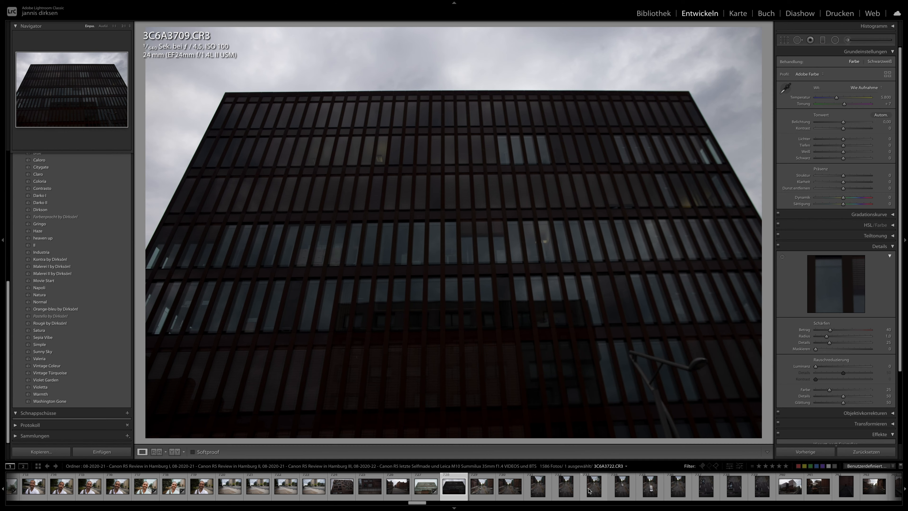
- Apply the Claro preset to the street photo 3C6A3722 and set its exposure to +1.25
{"action": "left_click", "coordinate": [591, 490]}
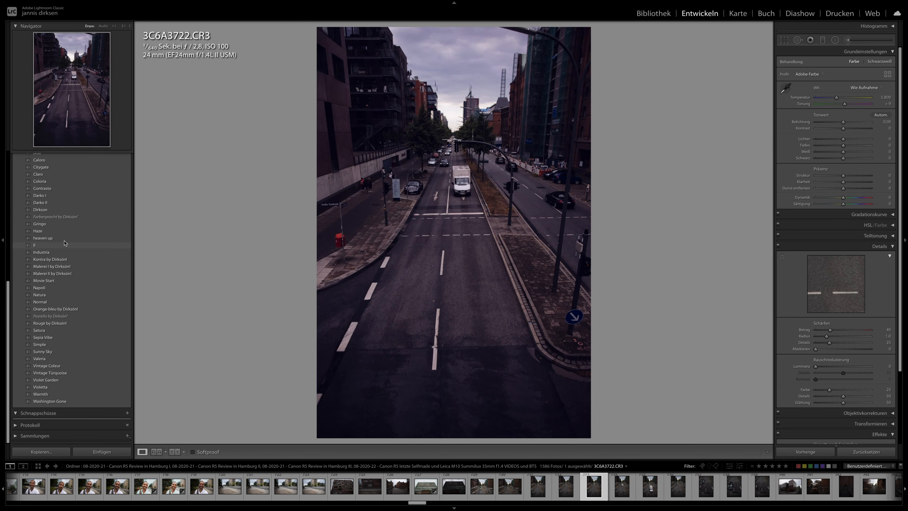
{"action": "left_click", "coordinate": [65, 217]}
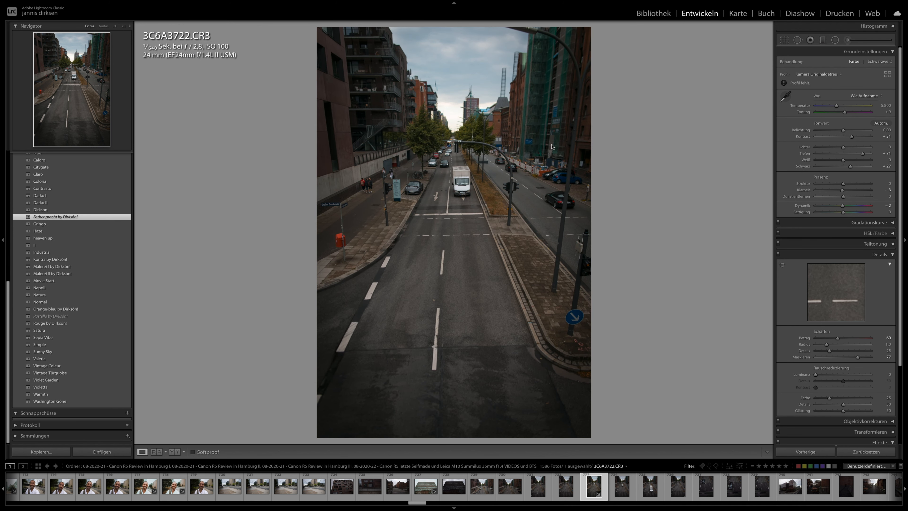
{"action": "left_click", "coordinate": [38, 175]}
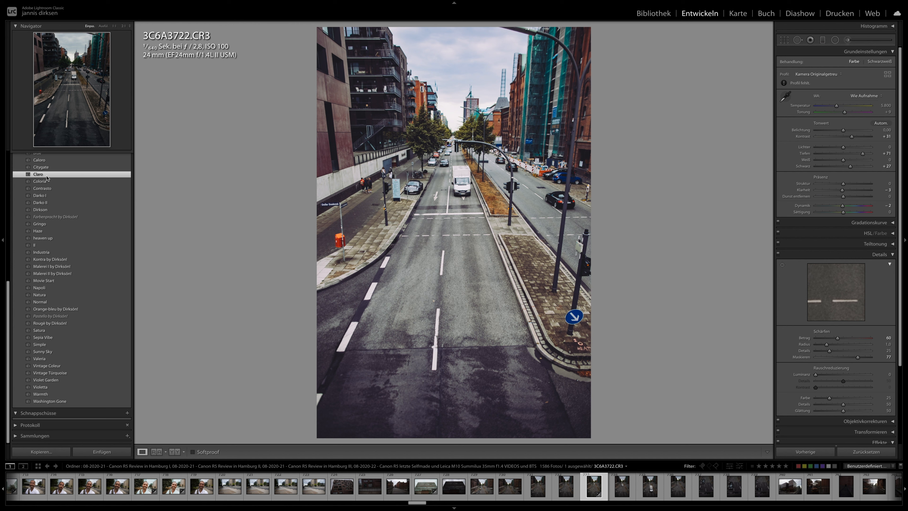
{"action": "left_click_drag", "start_coordinate": [850, 124], "coordinate": [848, 124]}
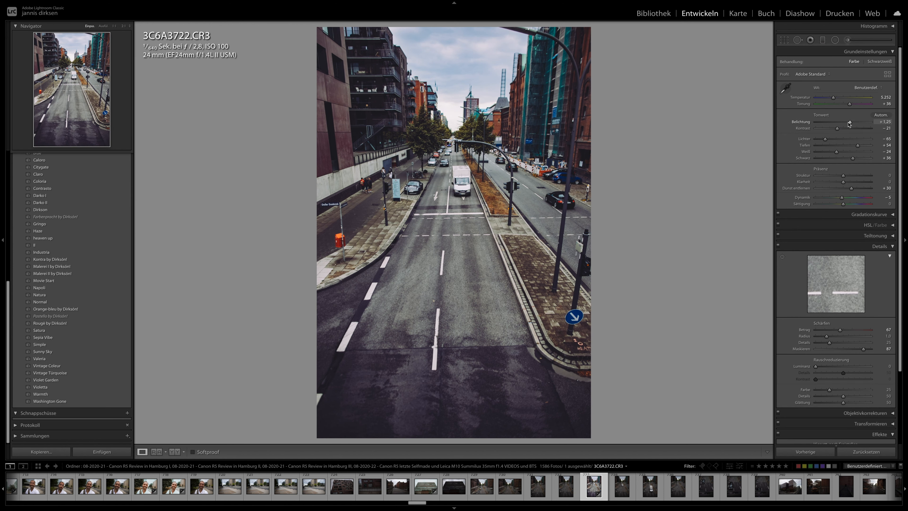
- Straighten the street photo 3C6A3722 with a crop angle of −0.75
{"action": "key", "text": "r"}
{"action": "left_click_drag", "start_coordinate": [700, 151], "coordinate": [699, 146]}
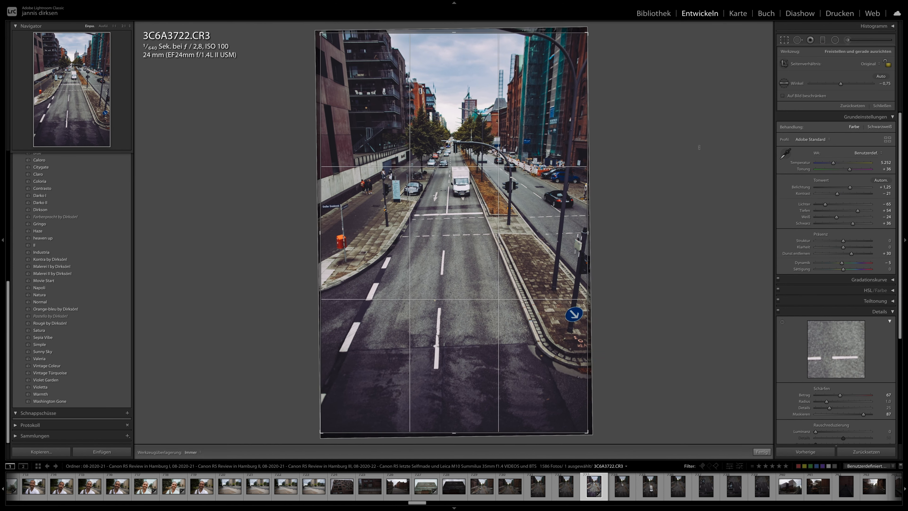
{"action": "key", "text": "r"}
- Try the Movie Start and Sunny Sky presets on the car photo 3C6A3730, and apply Valeria instead
{"action": "left_click", "coordinate": [732, 484]}
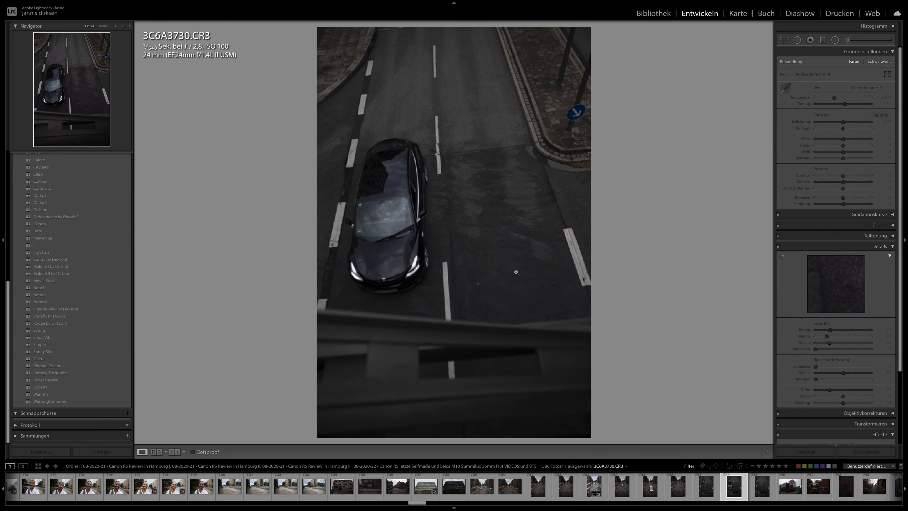
{"action": "left_click", "coordinate": [60, 281]}
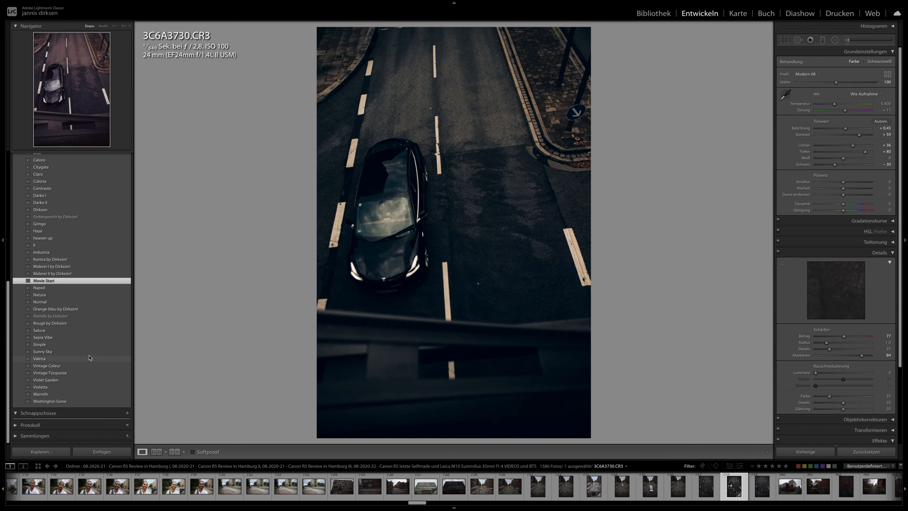
{"action": "left_click", "coordinate": [90, 352]}
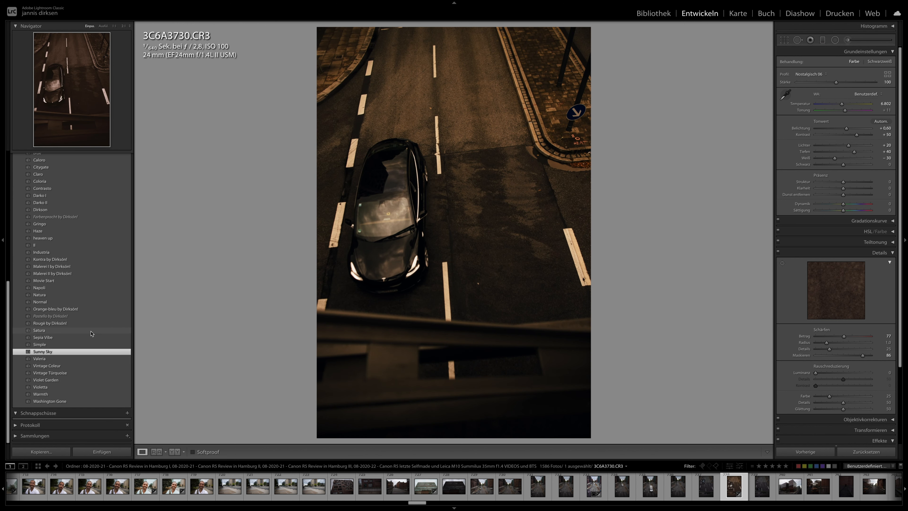
{"action": "left_click", "coordinate": [76, 359]}
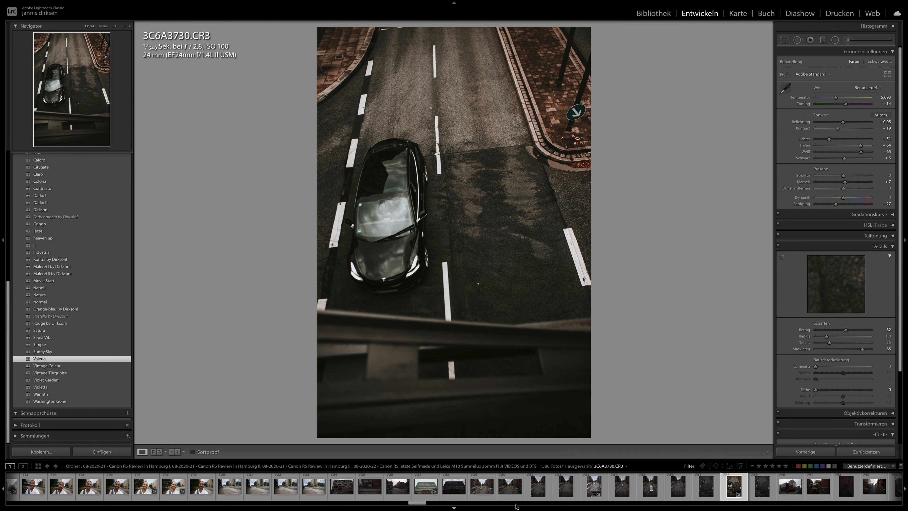
- Apply the previous photo's develop settings to the street photo 3C6A3717 and synchronise them across all photos up to 3C6A3774
{"action": "left_click", "coordinate": [812, 451]}
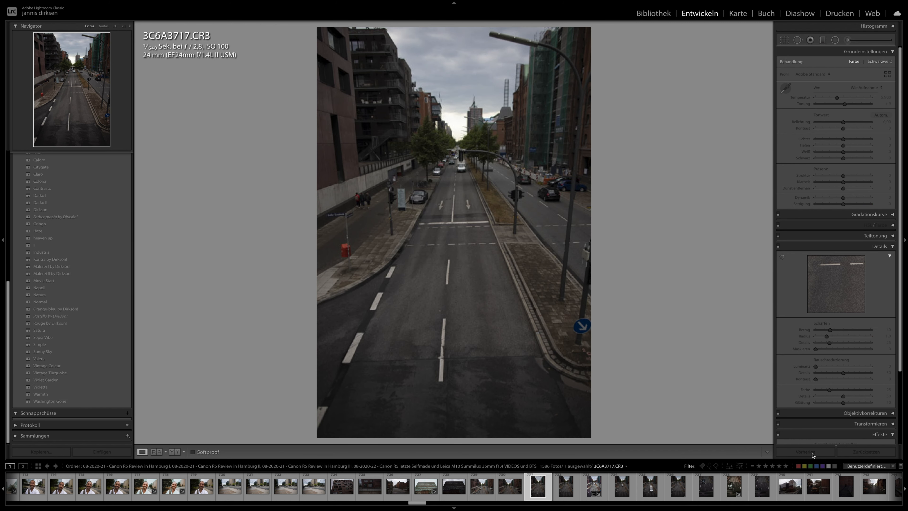
{"action": "left_click", "coordinate": [805, 451]}
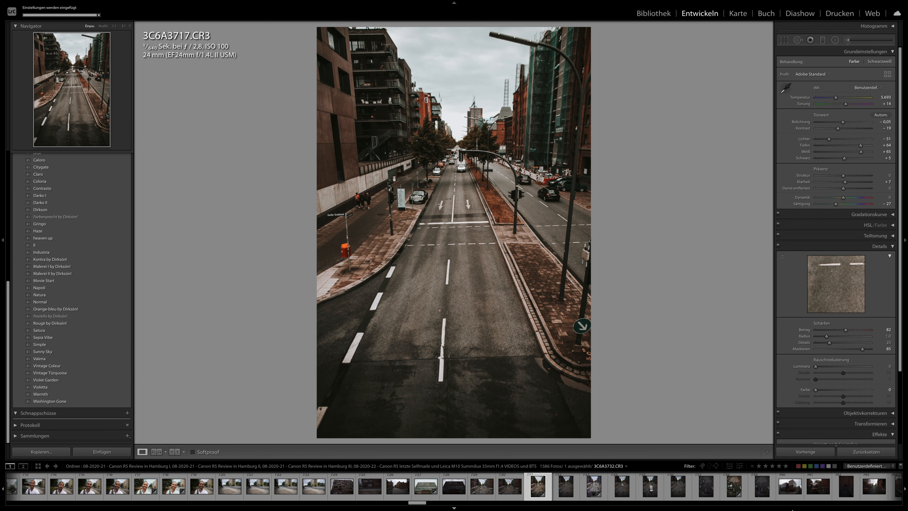
{"action": "scroll", "coordinate": [792, 493], "scroll_direction": "down", "scroll_amount": 10}
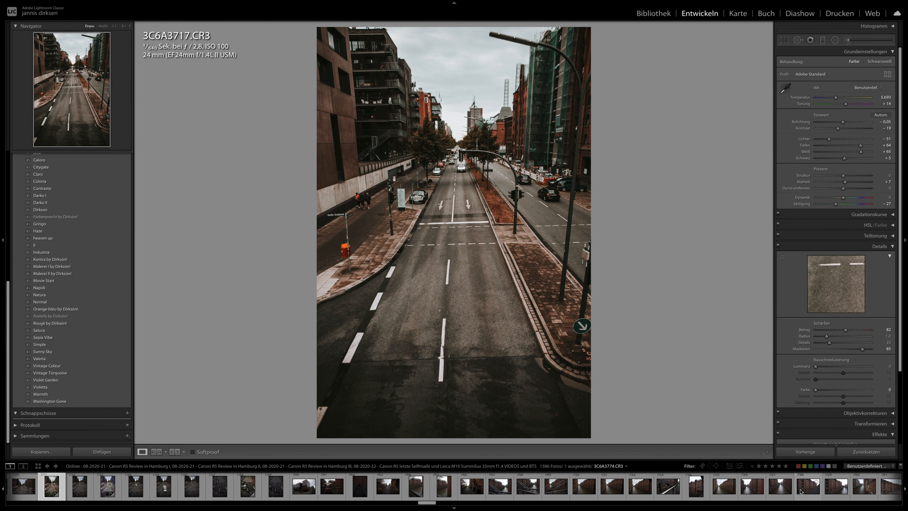
{"action": "left_click", "coordinate": [801, 491], "text": "shift"}
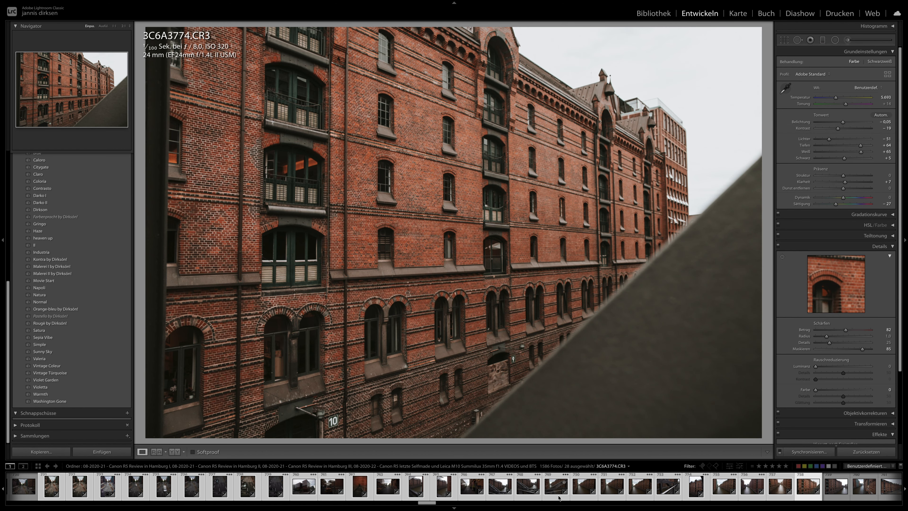
- Check the canal bridge photo 3C6A3753 and apply the previous photo's develop settings to the bridge railing photo 3C6A3799
{"action": "left_click", "coordinate": [557, 495]}
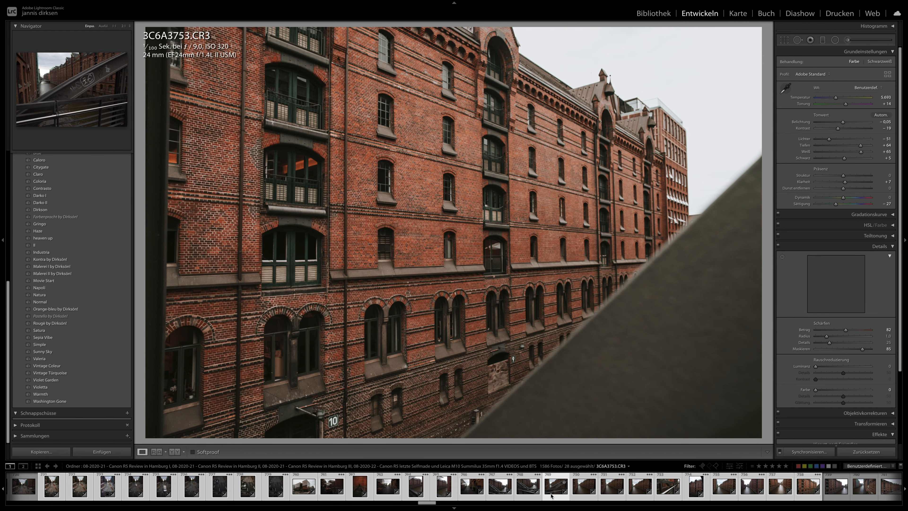
{"action": "scroll", "coordinate": [667, 491], "scroll_direction": "down", "scroll_amount": 4}
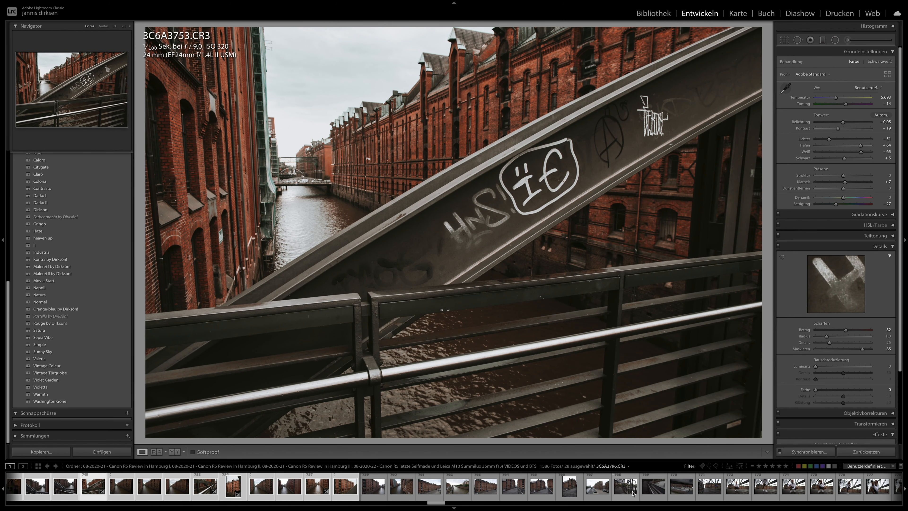
{"action": "left_click", "coordinate": [648, 491]}
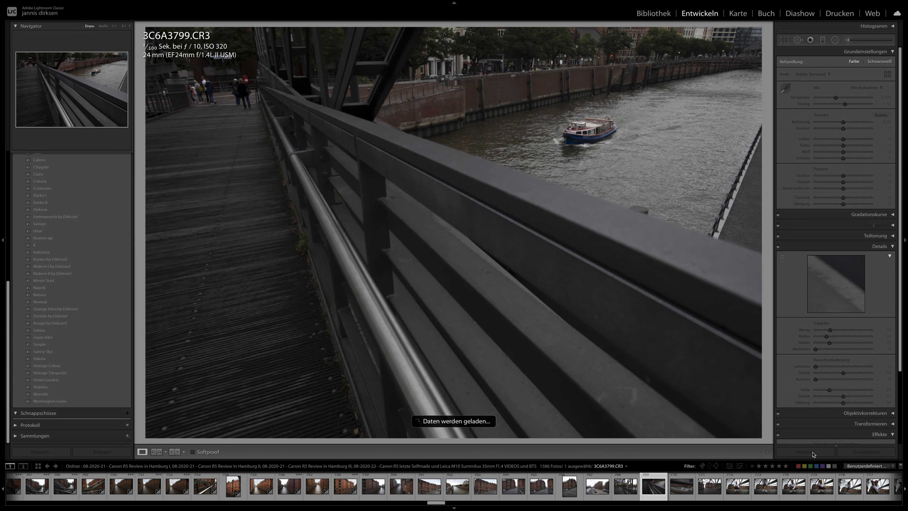
{"action": "left_click", "coordinate": [809, 452]}
- Try the previous settings on the bridge portrait 3C6A3879, apply the Napoli preset instead, and straighten it with a crop angle of −1.55
{"action": "scroll", "coordinate": [654, 498], "scroll_direction": "down", "scroll_amount": 4}
{"action": "left_click", "coordinate": [715, 487]}
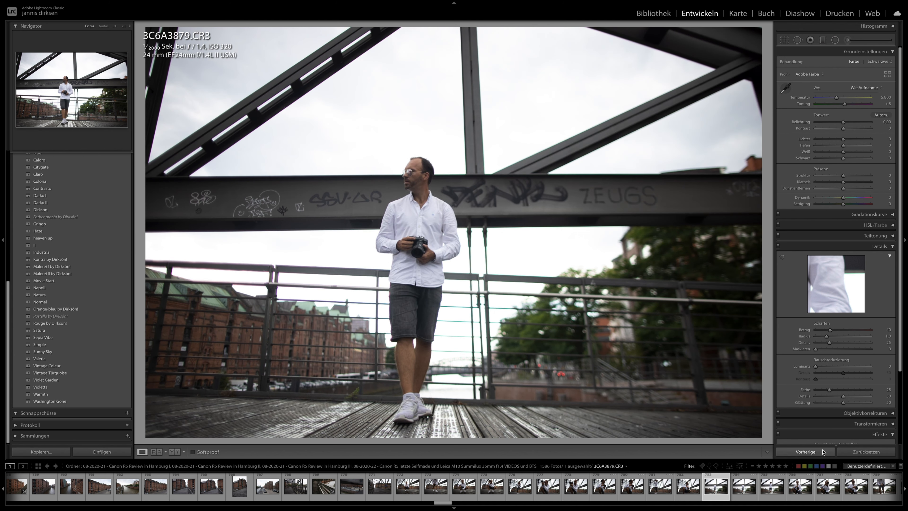
{"action": "left_click", "coordinate": [823, 452]}
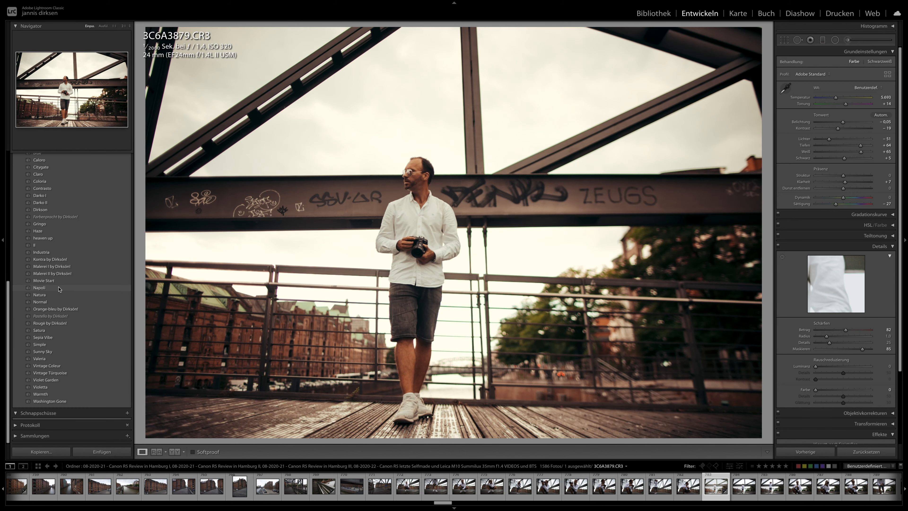
{"action": "left_click", "coordinate": [59, 288]}
{"action": "left_click", "coordinate": [784, 39]}
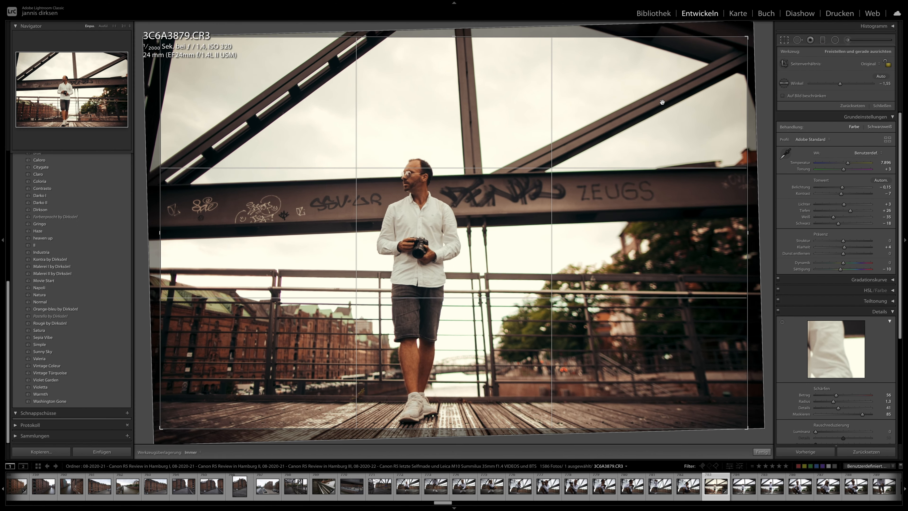
{"action": "key", "text": "Return"}
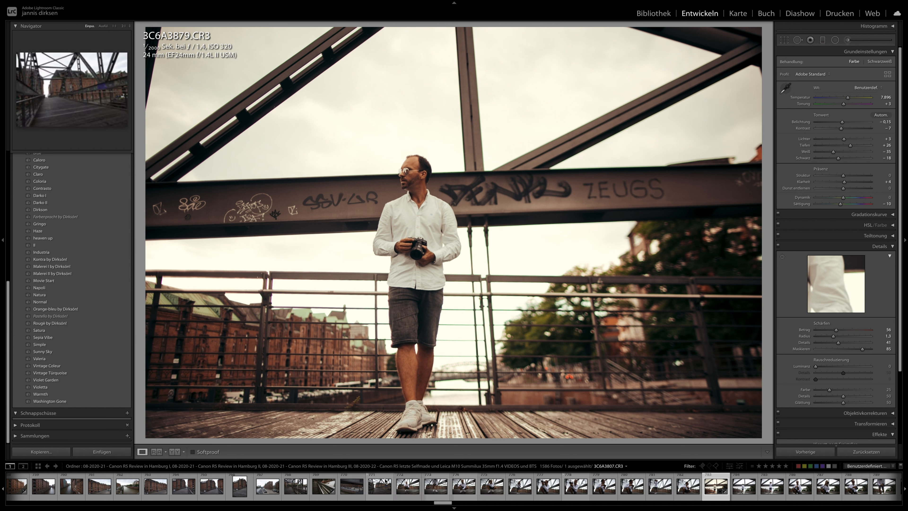
- Synchronise the develop settings of portrait 3C6A3879 across the preceding bridge photos back to 3C6A3807
{"action": "left_click", "coordinate": [408, 486], "text": "shift"}
{"action": "left_click", "coordinate": [792, 450]}
{"action": "left_click", "coordinate": [787, 294]}
- Synchronise the settings of 3C6A3879 across the portraits that follow it, and check the results through photo 3C6A3925
{"action": "scroll", "coordinate": [678, 488], "scroll_direction": "right", "scroll_amount": 5}
{"action": "scroll", "coordinate": [679, 490], "scroll_direction": "right", "scroll_amount": 5}
{"action": "left_click", "coordinate": [807, 452]}
{"action": "left_click", "coordinate": [787, 294]}
{"action": "scroll", "coordinate": [454, 487], "scroll_direction": "left", "scroll_amount": 10}
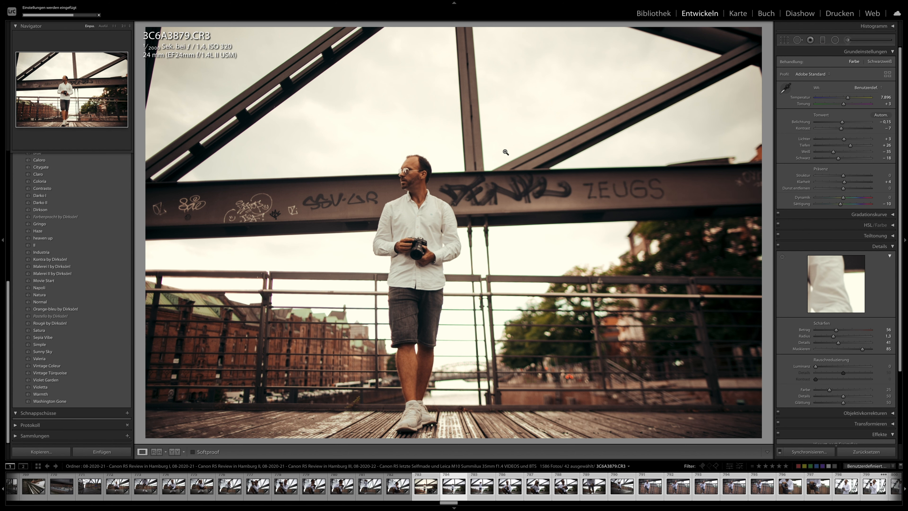
{"action": "key", "text": "Right"}
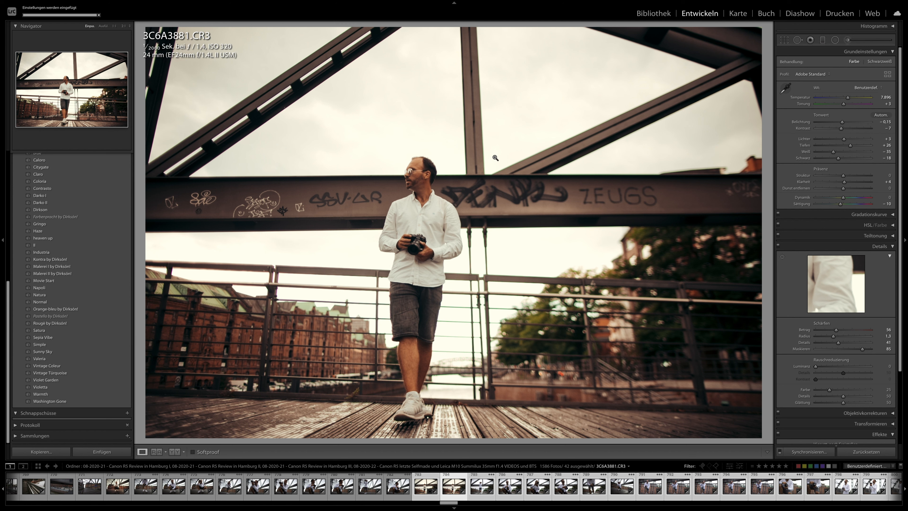
{"action": "key", "text": "Right"}
{"action": "key", "text": "Right"}
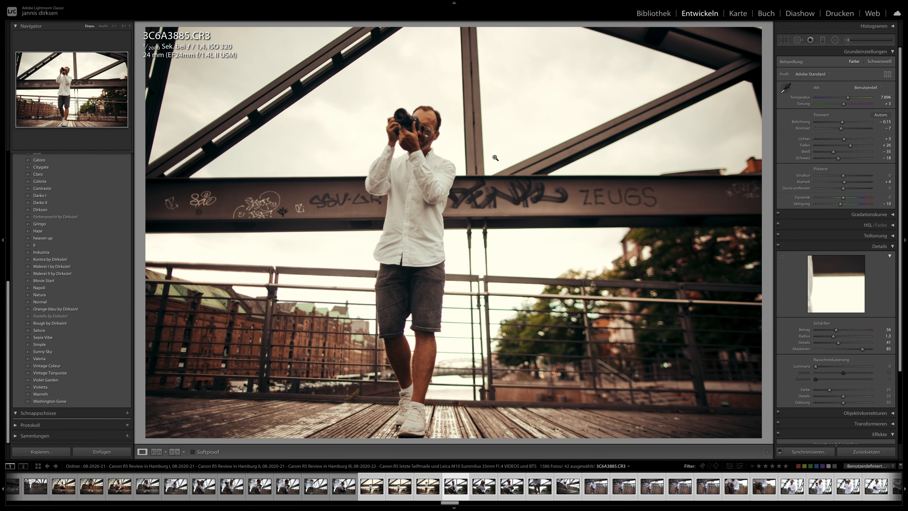
{"action": "key", "text": "Right"}
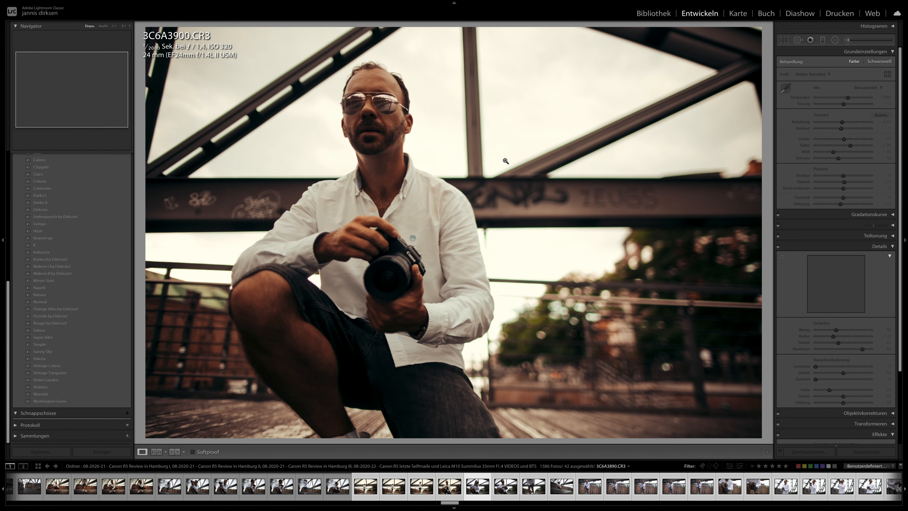
{"action": "key", "text": "Right"}
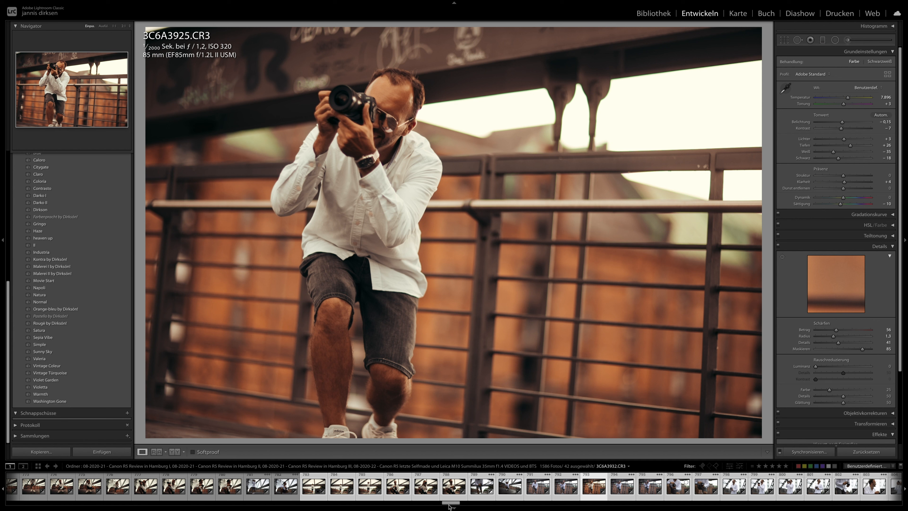
- Try the Malerei II by Dirksön! preset on the dark Porsche photo 3C6A5088, and apply Gringo instead
{"action": "left_click_drag", "start_coordinate": [451, 503], "coordinate": [690, 503]}
{"action": "left_click", "coordinate": [639, 487]}
{"action": "left_click", "coordinate": [696, 491]}
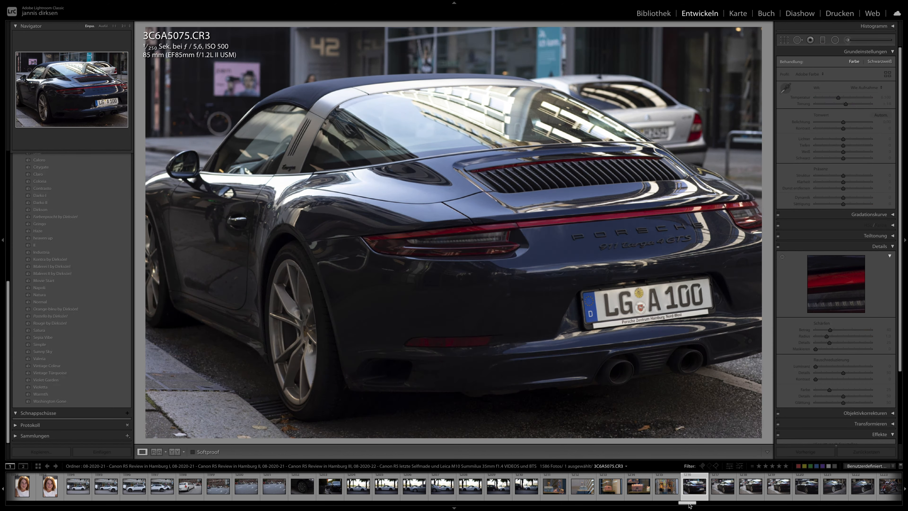
{"action": "left_click_drag", "start_coordinate": [689, 504], "coordinate": [693, 503]}
{"action": "left_click", "coordinate": [663, 493]}
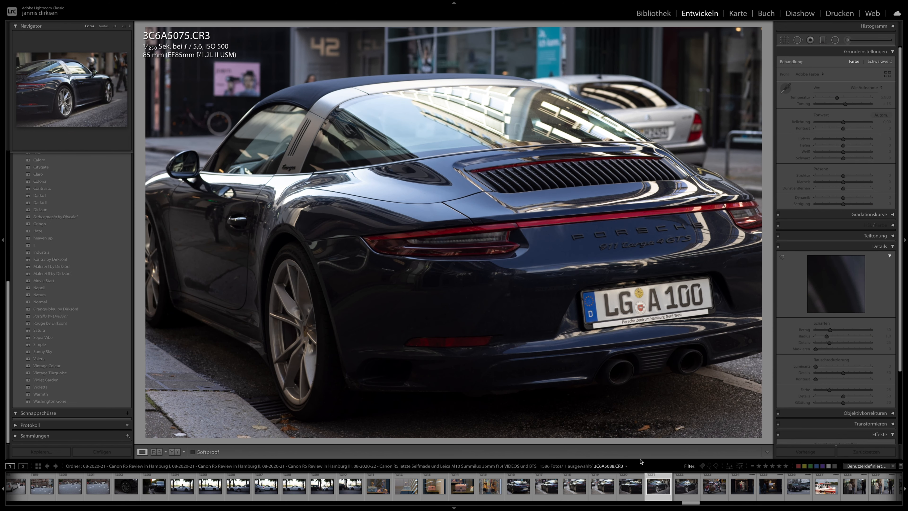
{"action": "left_click", "coordinate": [54, 274]}
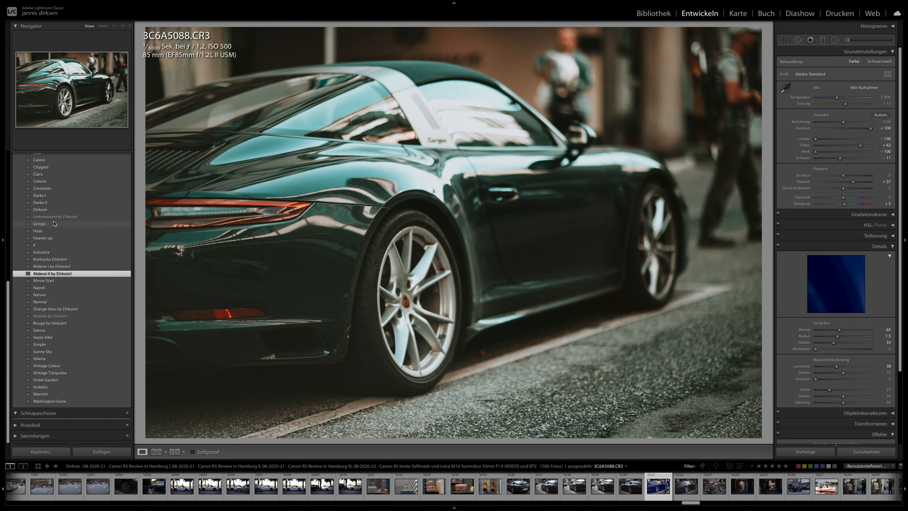
{"action": "left_click", "coordinate": [54, 223]}
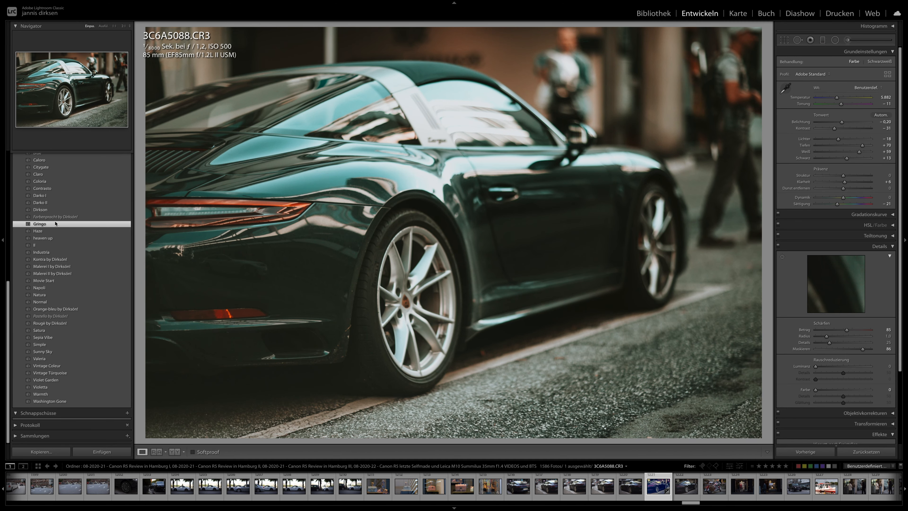
- Synchronise the Gringo look from 3C6A5088 across a selection of 24 consecutive car and street photos
{"action": "scroll", "coordinate": [571, 485], "scroll_direction": "down", "scroll_amount": 5}
{"action": "scroll", "coordinate": [571, 485], "scroll_direction": "down", "scroll_amount": 3}
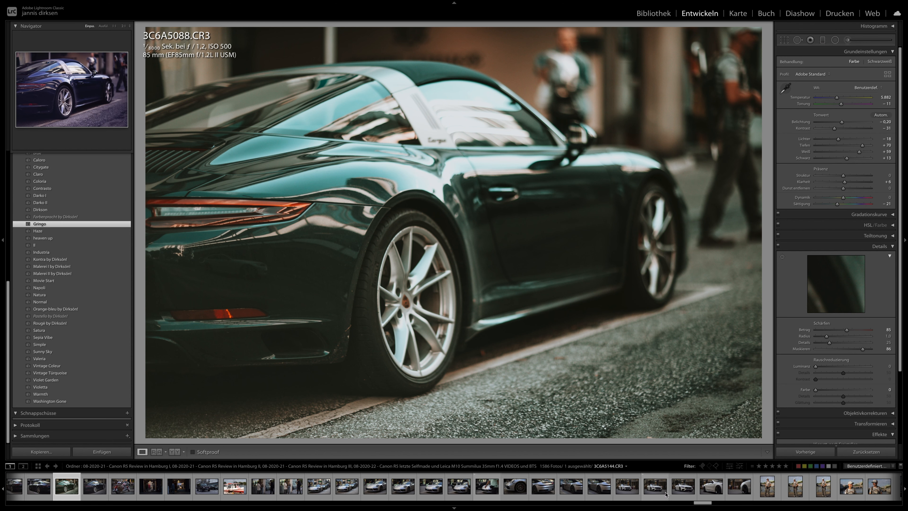
{"action": "left_click", "coordinate": [701, 489], "text": "shift"}
{"action": "left_click", "coordinate": [822, 452]}
{"action": "key", "text": "Return"}
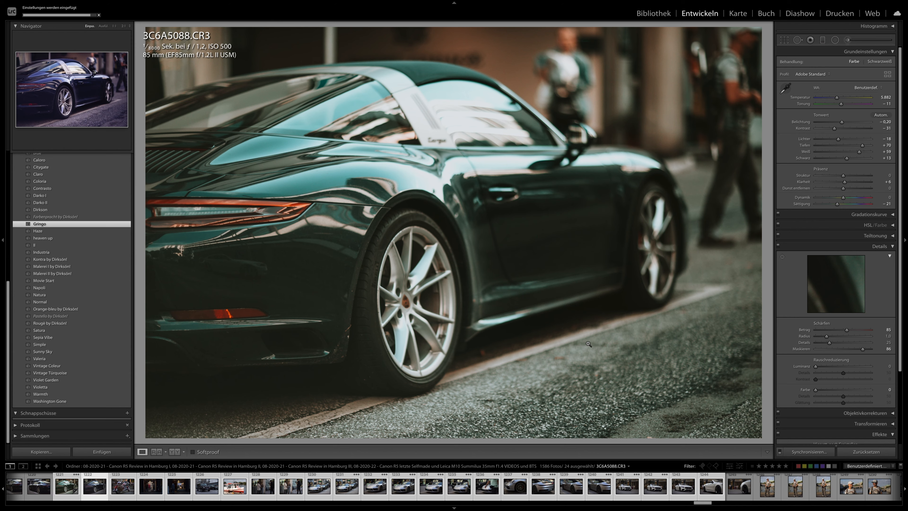
- Review the synchronised Gringo look on the dark Porsche, motorcycle, shop window and street photos through 3C6A5117
{"action": "key", "text": "Right"}
{"action": "key", "text": "Right"}
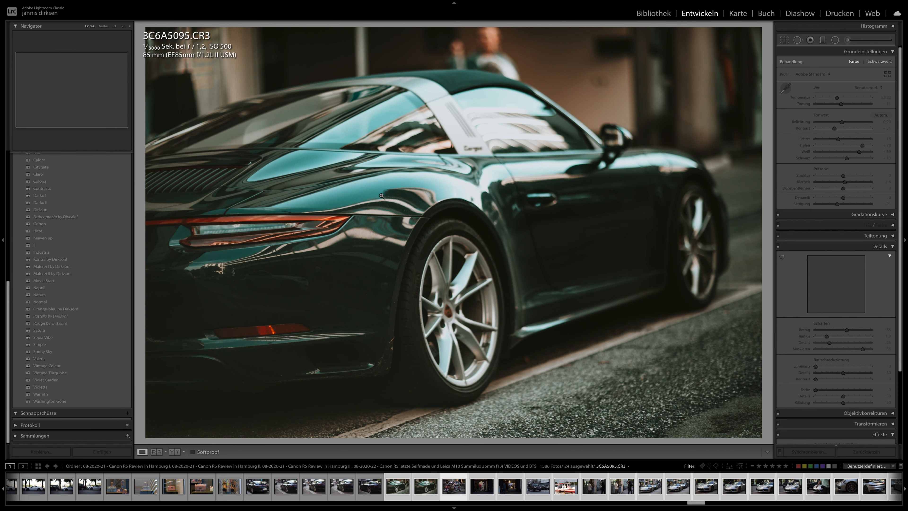
{"action": "key", "text": "Right"}
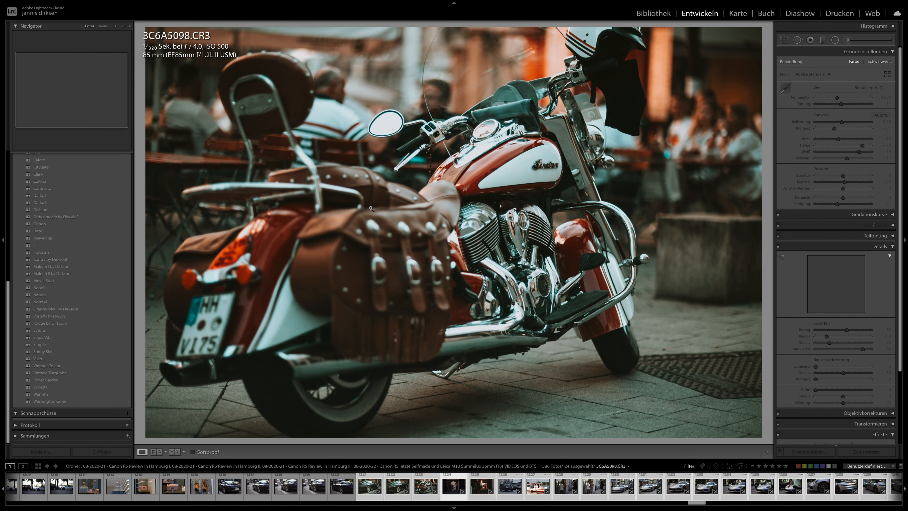
{"action": "key", "text": "Right"}
{"action": "key", "text": "Right"}
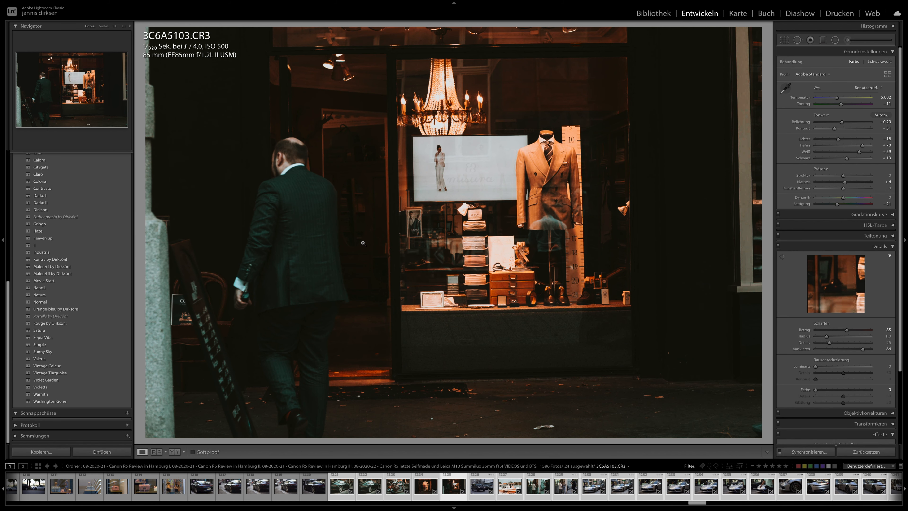
{"action": "key", "text": "Right"}
{"action": "key", "text": "Right"}
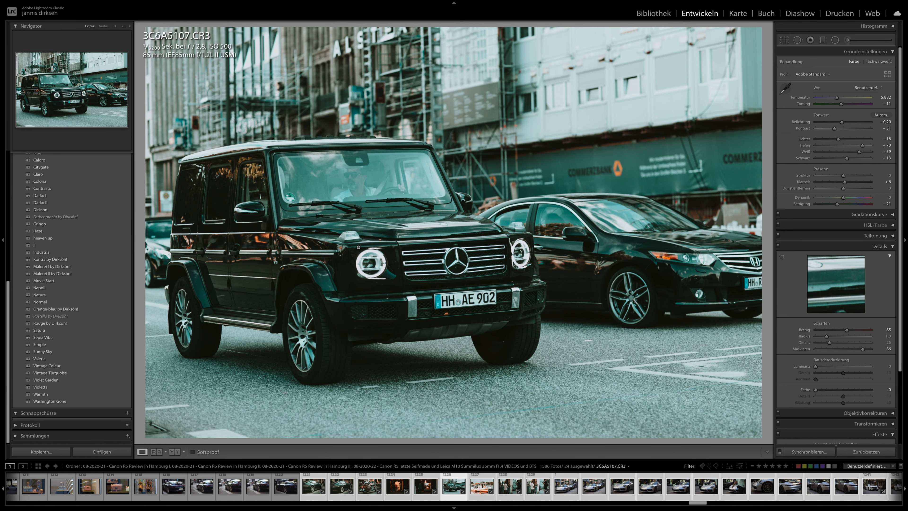
{"action": "key", "text": "Right"}
{"action": "key", "text": "Right"}
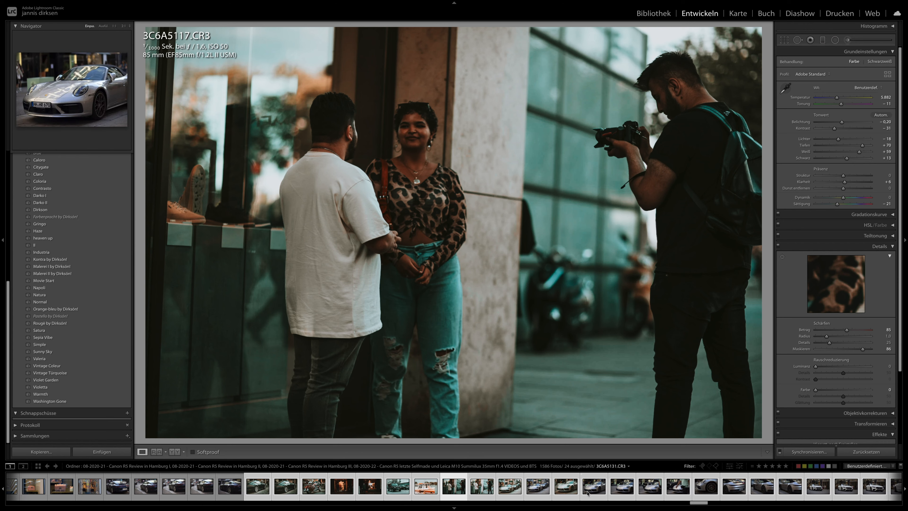
- Review the synchronised Gringo look on the silver Porsche photos from 3C6A5131 to 3C6A5142
{"action": "left_click", "coordinate": [591, 493]}
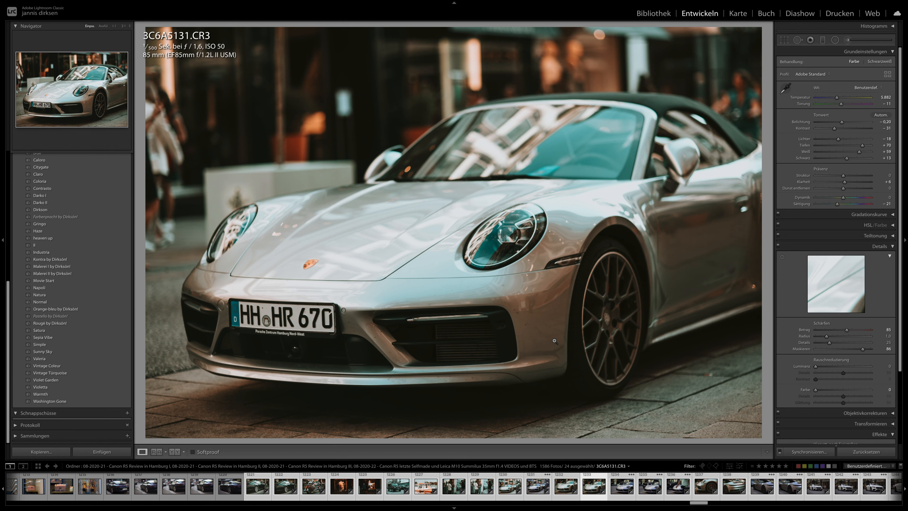
{"action": "key", "text": "Right"}
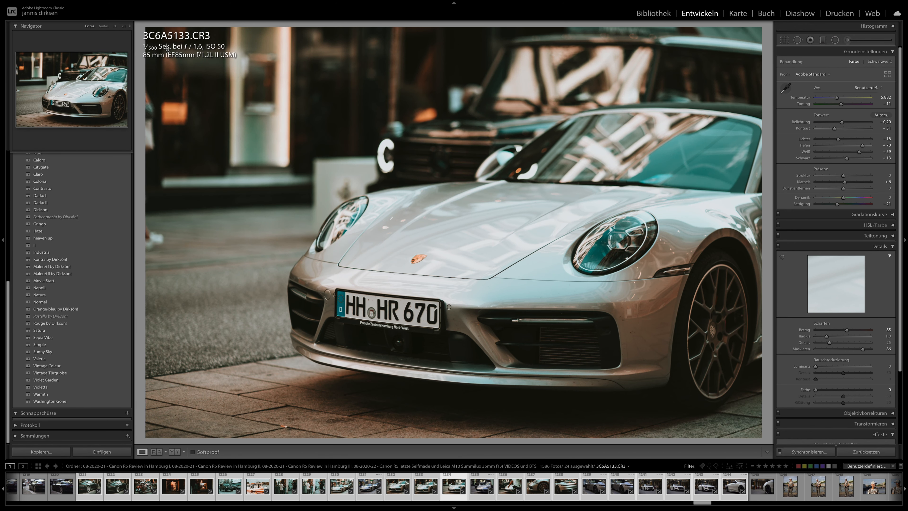
{"action": "key", "text": "Right"}
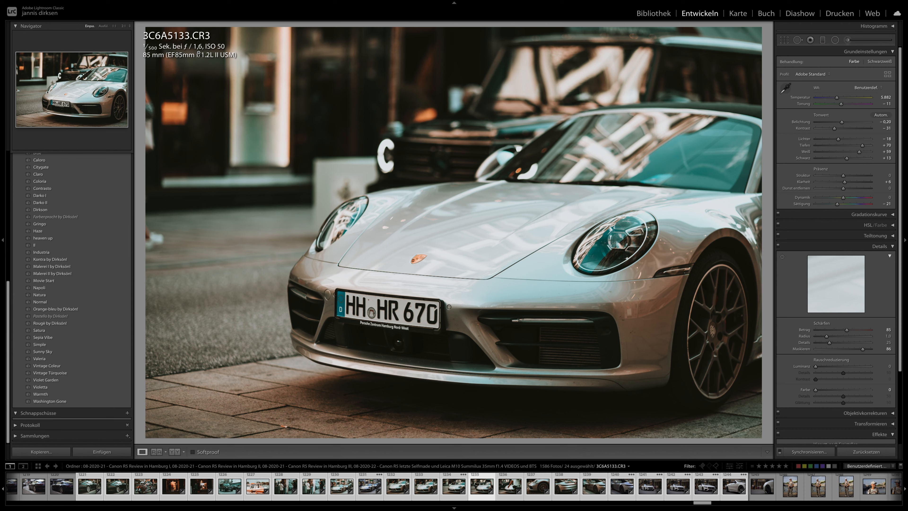
{"action": "key", "text": "Right"}
{"action": "key", "text": "Right"}
{"action": "key", "text": "Right"}
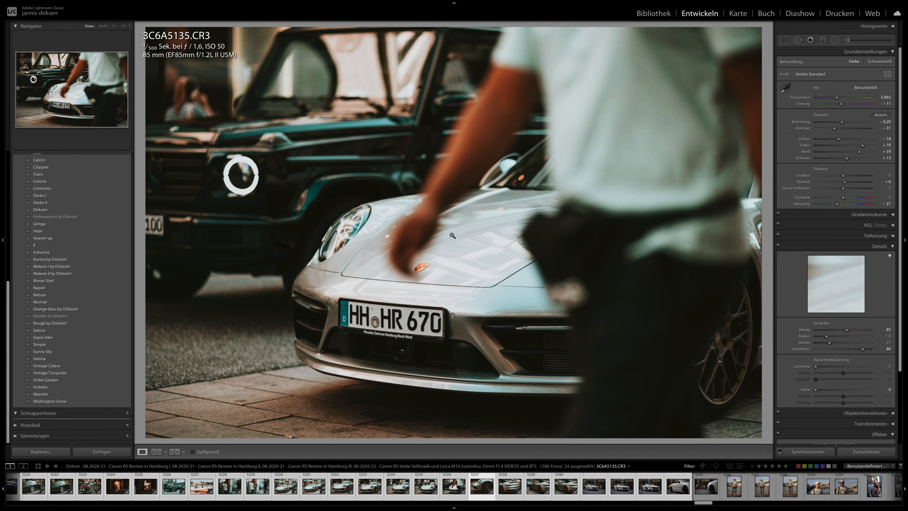
{"action": "key", "text": "Right"}
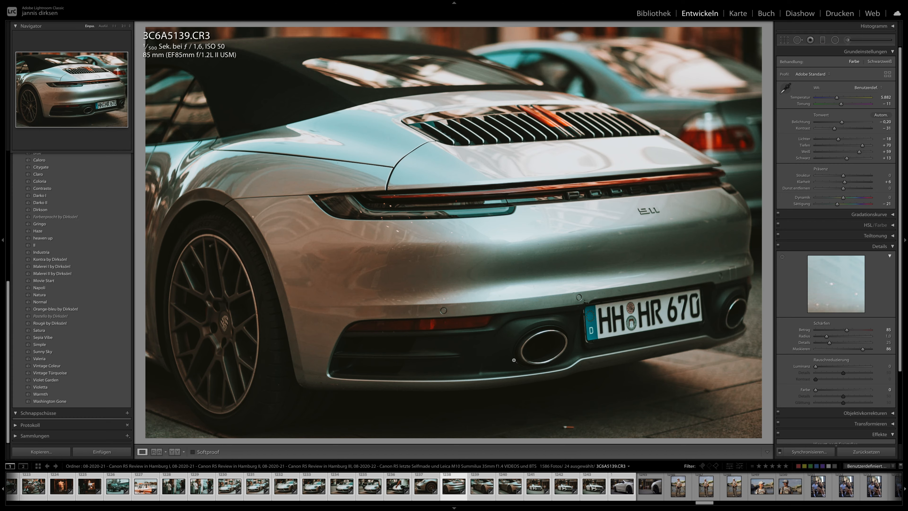
{"action": "key", "text": "Right"}
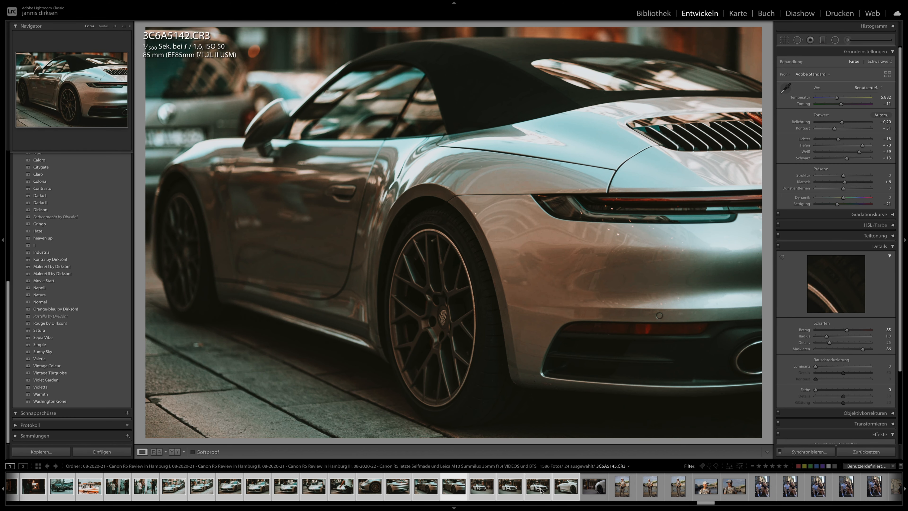
- Browse ahead to the couple photos around 3C6A5322
{"action": "scroll", "coordinate": [549, 490], "scroll_direction": "down", "scroll_amount": 15}
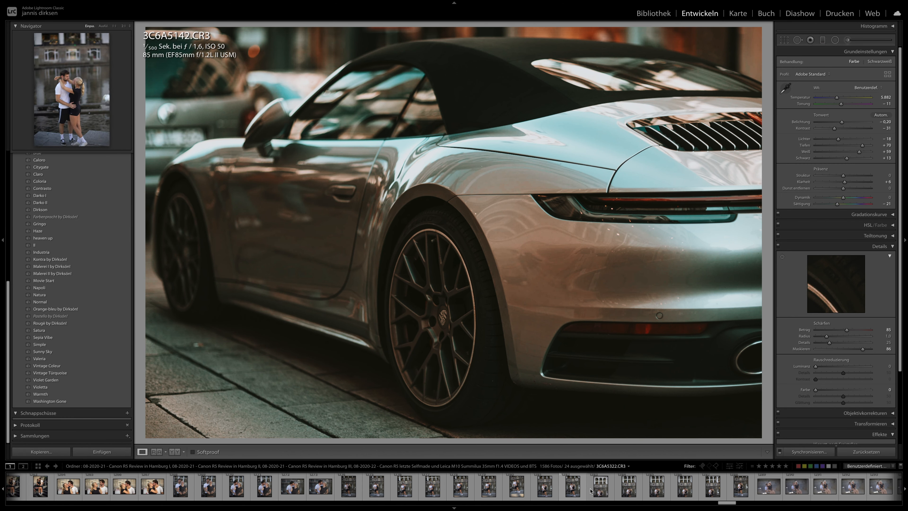